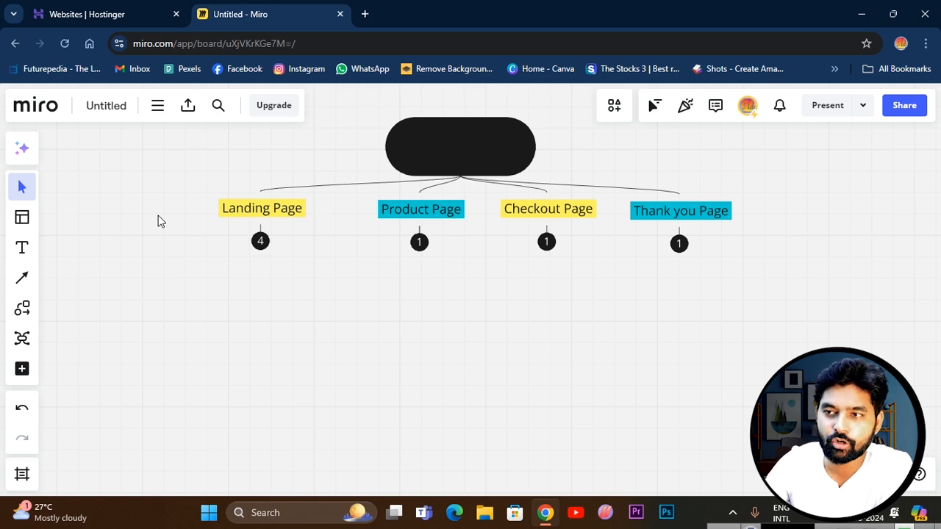
Expand the Landing Page, Product Page, Checkout Page and Thank you Page branches of the funnel mind map to show their sub-items.
{"action": "left_click", "coordinate": [260, 241]}
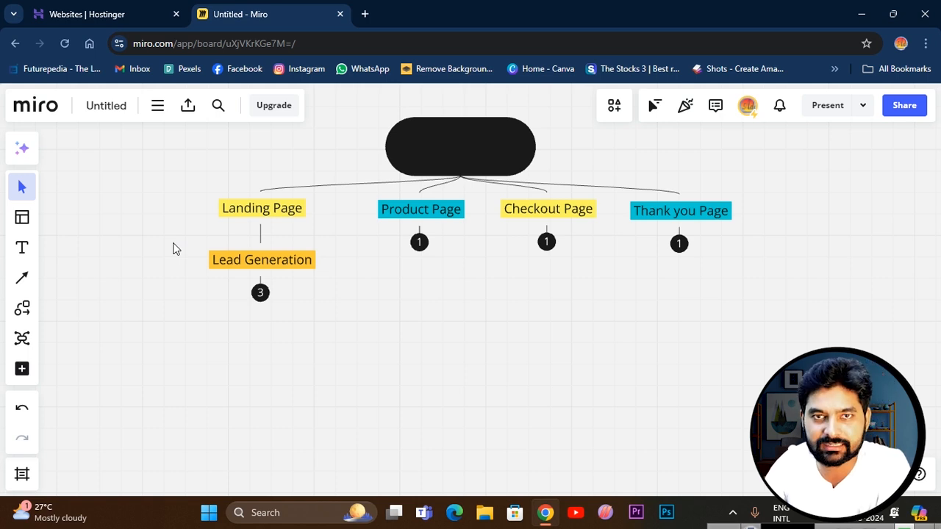
{"action": "left_click", "coordinate": [260, 292]}
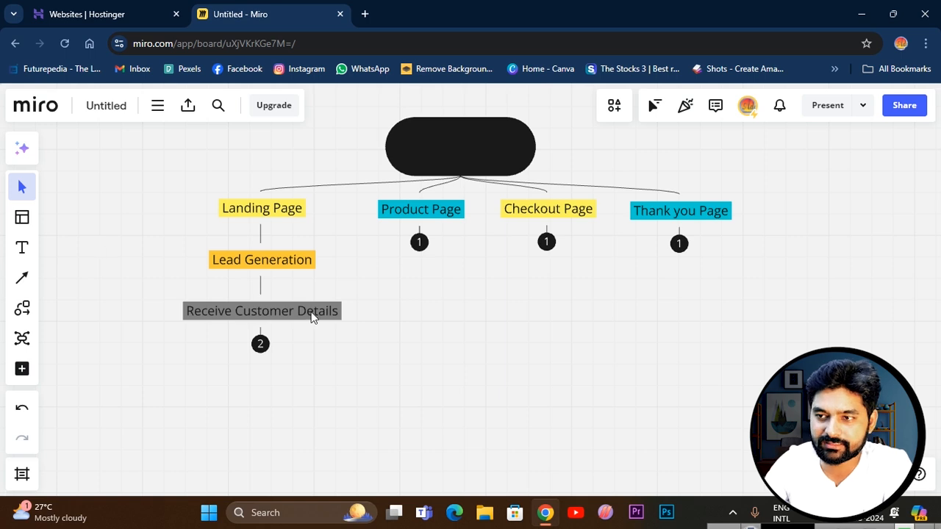
{"action": "left_click", "coordinate": [261, 344]}
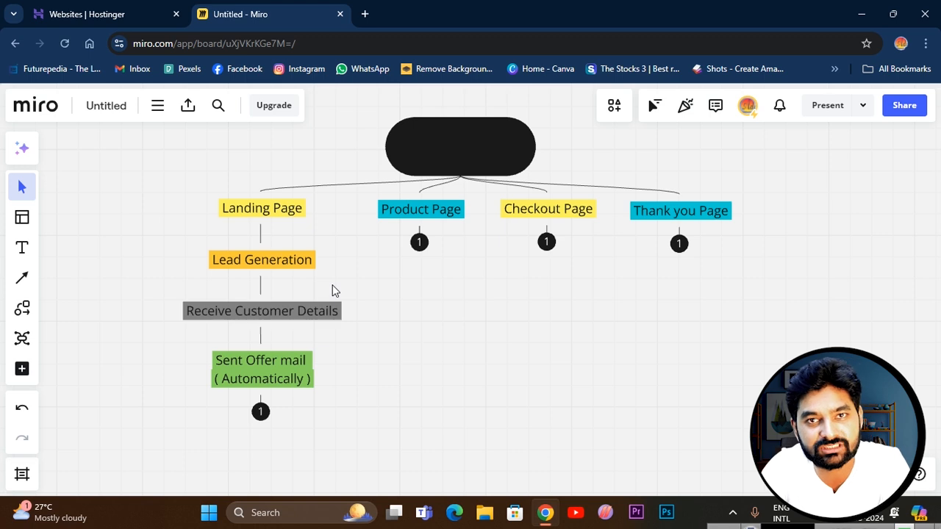
{"action": "left_click", "coordinate": [419, 242]}
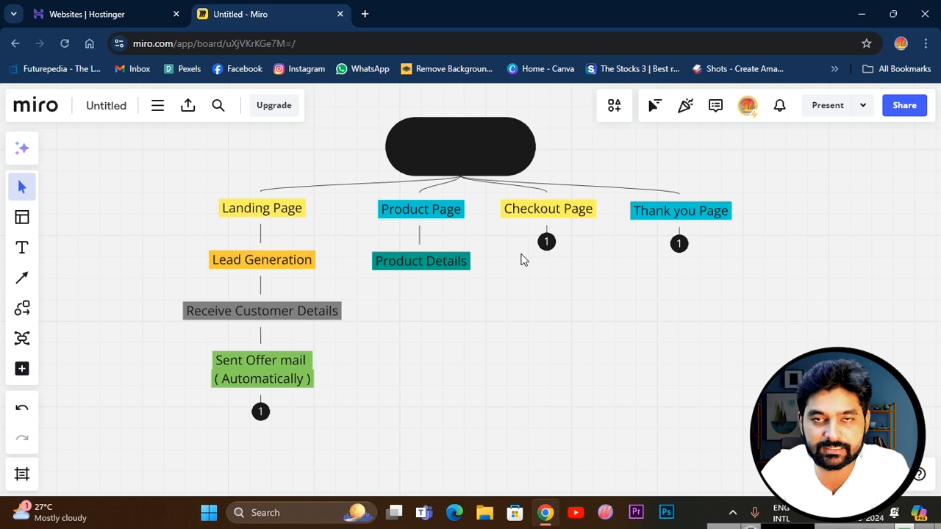
{"action": "left_click", "coordinate": [546, 243]}
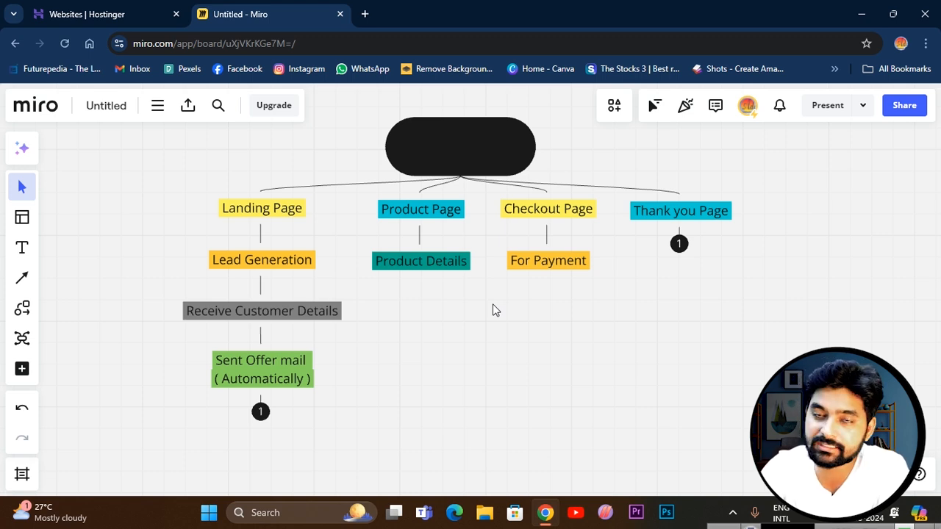
{"action": "left_click", "coordinate": [678, 244]}
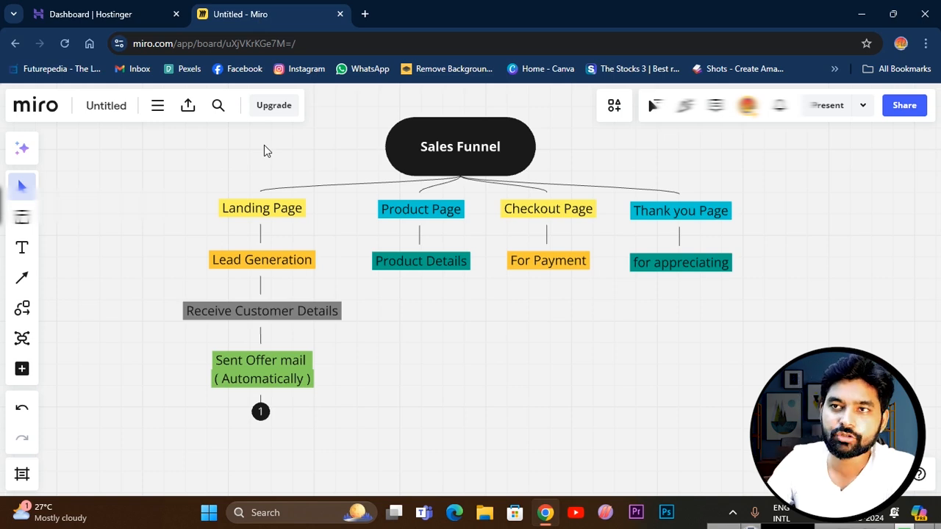
Switch to the Hostinger dashboard, open the main domain's live website and look over its home page.
{"action": "left_click", "coordinate": [80, 15]}
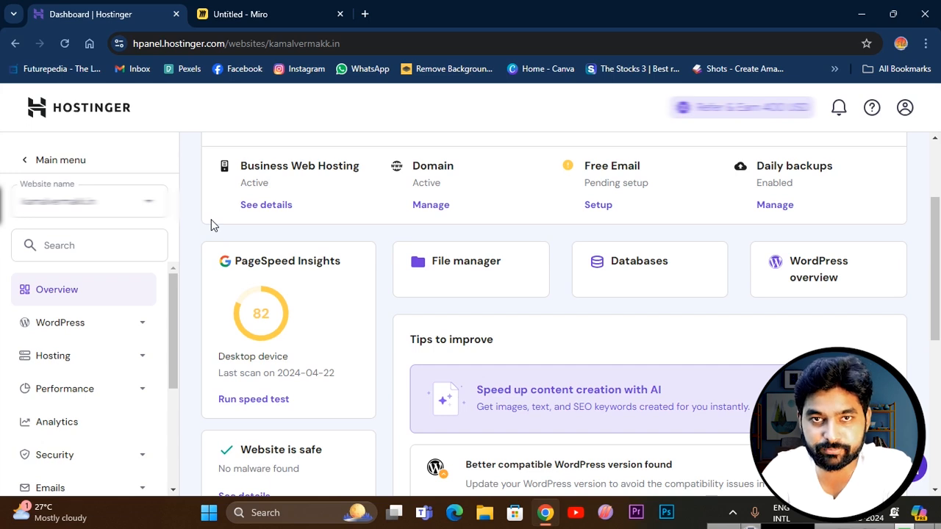
{"action": "scroll", "coordinate": [211, 219], "scroll_direction": "up", "scroll_amount": 2}
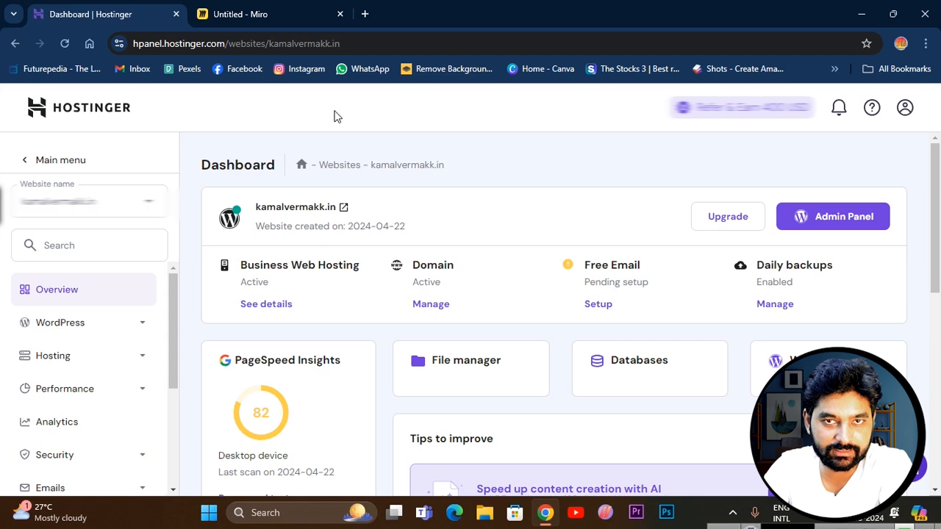
{"action": "left_click", "coordinate": [344, 211]}
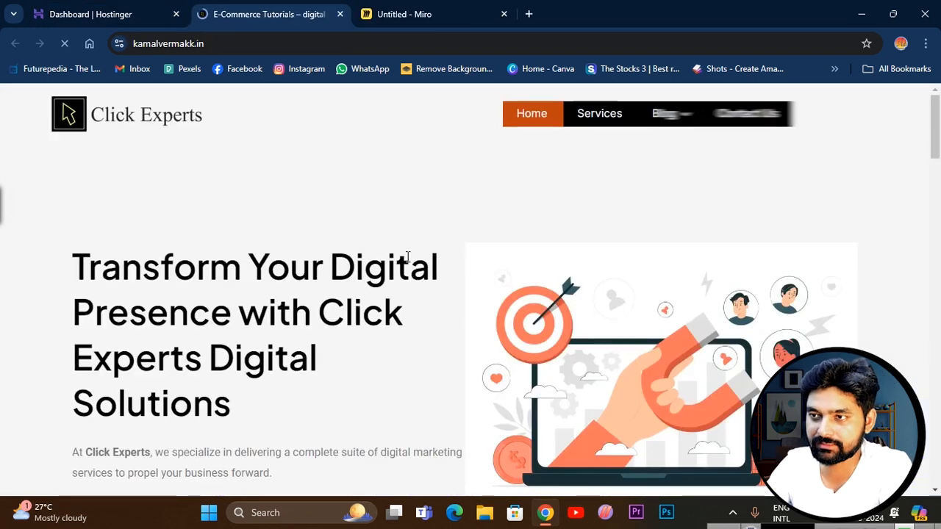
{"action": "scroll", "coordinate": [407, 257], "scroll_direction": "down", "scroll_amount": 3}
{"action": "scroll", "coordinate": [406, 262], "scroll_direction": "up", "scroll_amount": 4}
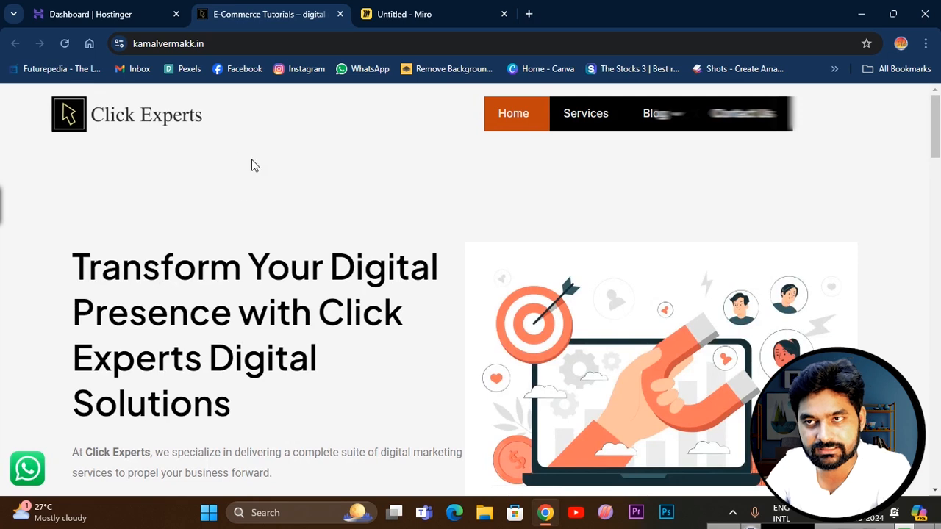
{"action": "scroll", "coordinate": [294, 275], "scroll_direction": "down", "scroll_amount": 6}
{"action": "scroll", "coordinate": [460, 197], "scroll_direction": "up", "scroll_amount": 6}
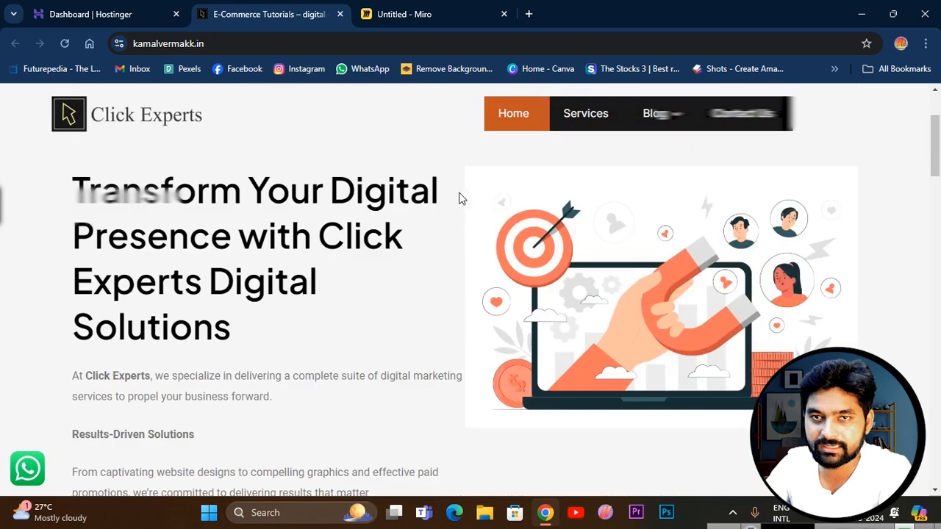
Return to the Hostinger dashboard and open the Subdomains page in the website's domain settings.
{"action": "left_click", "coordinate": [102, 14]}
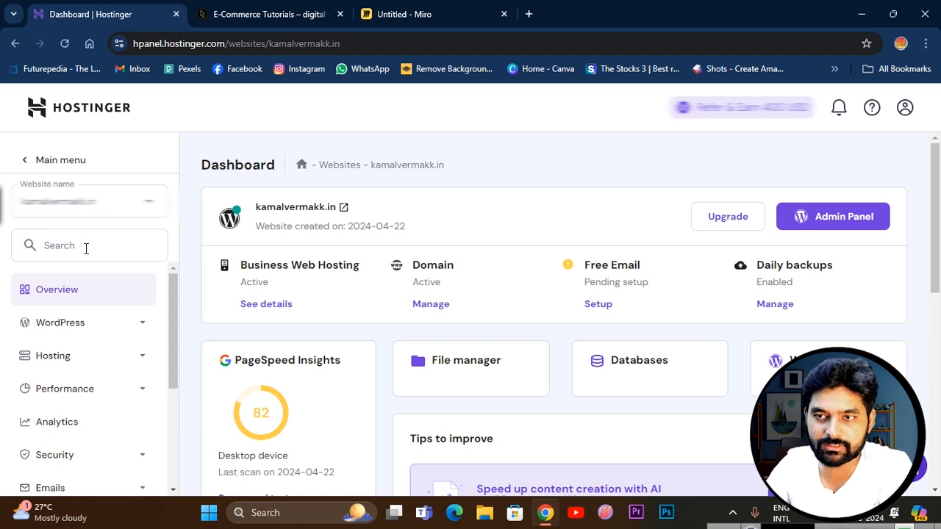
{"action": "scroll", "coordinate": [106, 296], "scroll_direction": "down", "scroll_amount": 3}
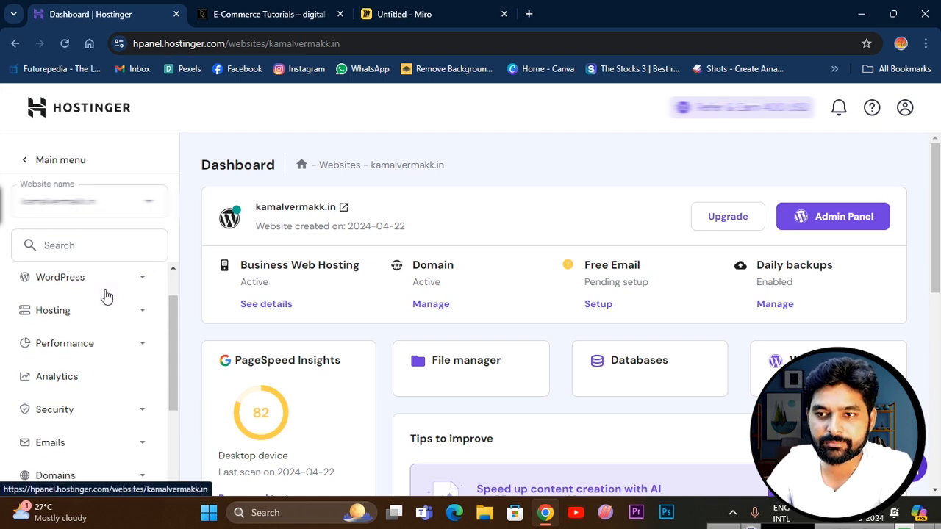
{"action": "scroll", "coordinate": [65, 380], "scroll_direction": "up", "scroll_amount": 1}
{"action": "scroll", "coordinate": [80, 332], "scroll_direction": "down", "scroll_amount": 1}
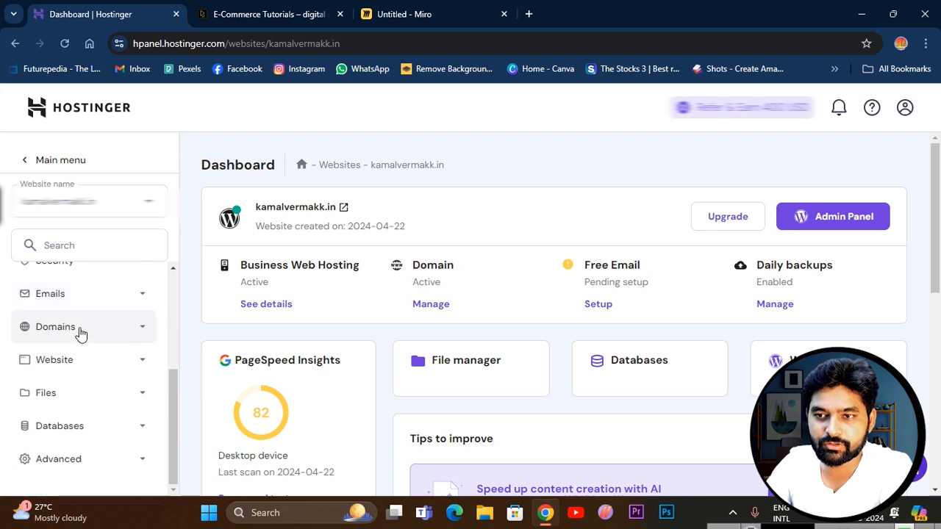
{"action": "left_click", "coordinate": [95, 331]}
{"action": "scroll", "coordinate": [46, 296], "scroll_direction": "down", "scroll_amount": 1}
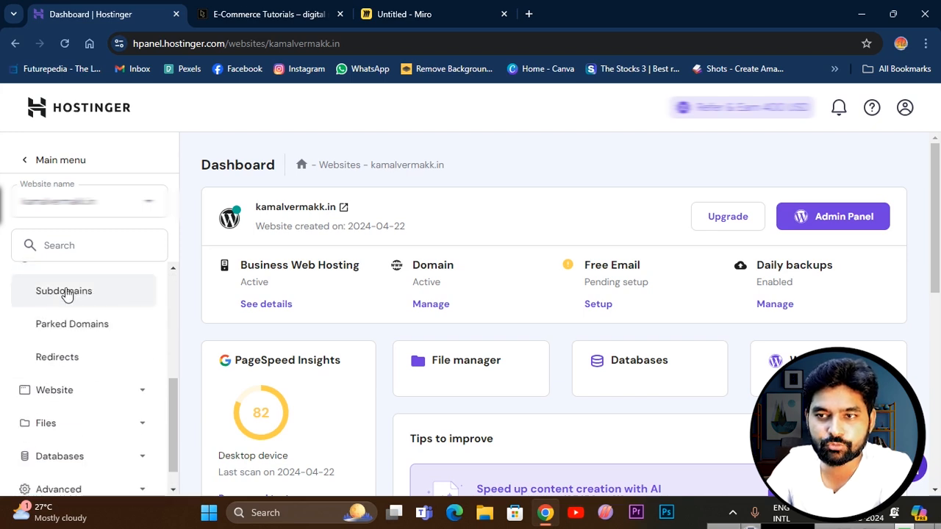
{"action": "left_click", "coordinate": [78, 294]}
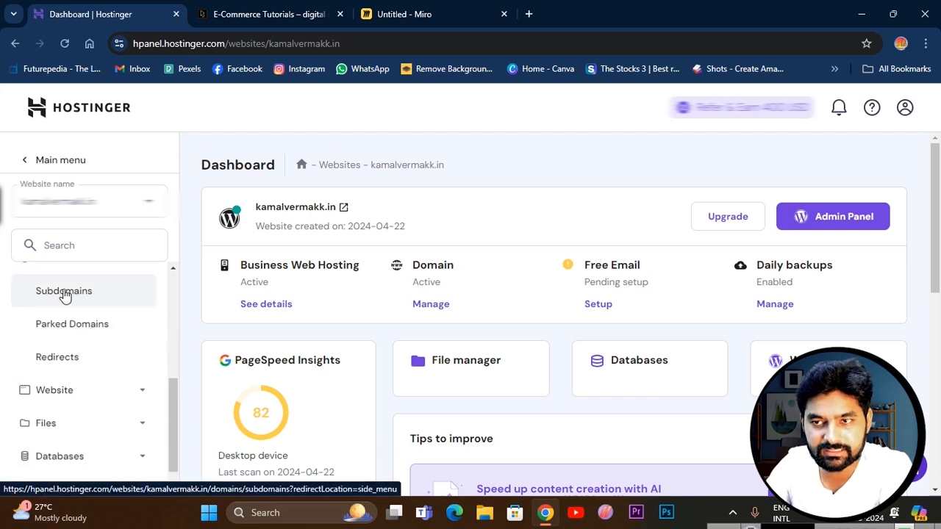
Enter New as the name of the new subdomain under the main domain.
{"action": "left_click", "coordinate": [272, 257]}
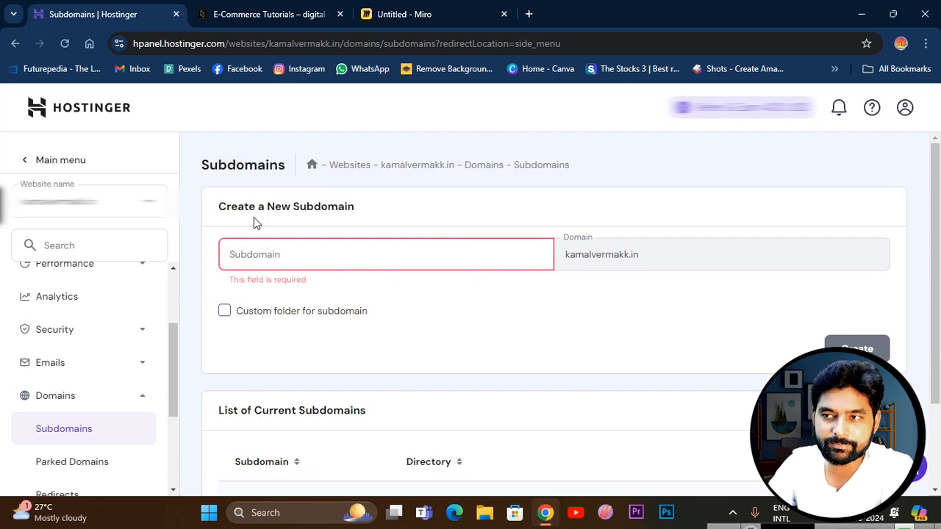
{"action": "left_click", "coordinate": [289, 14]}
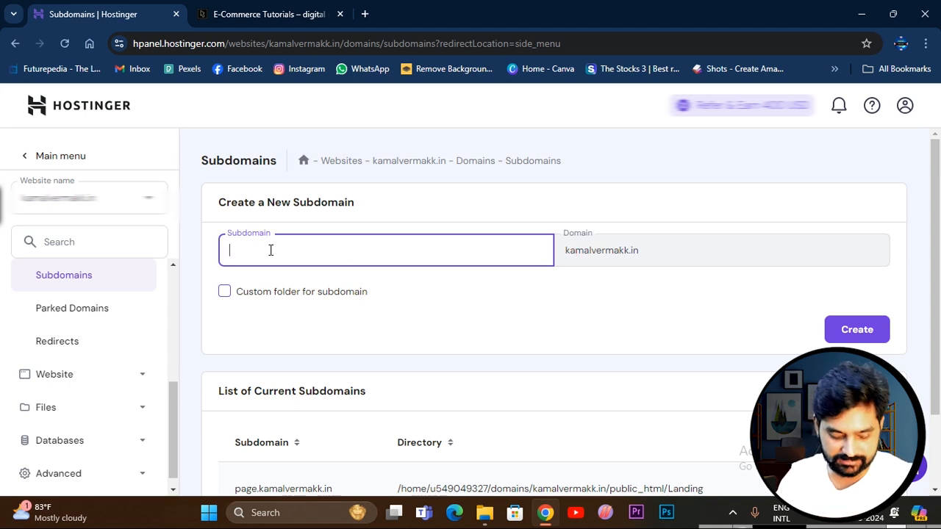
{"action": "type", "text": "New"}
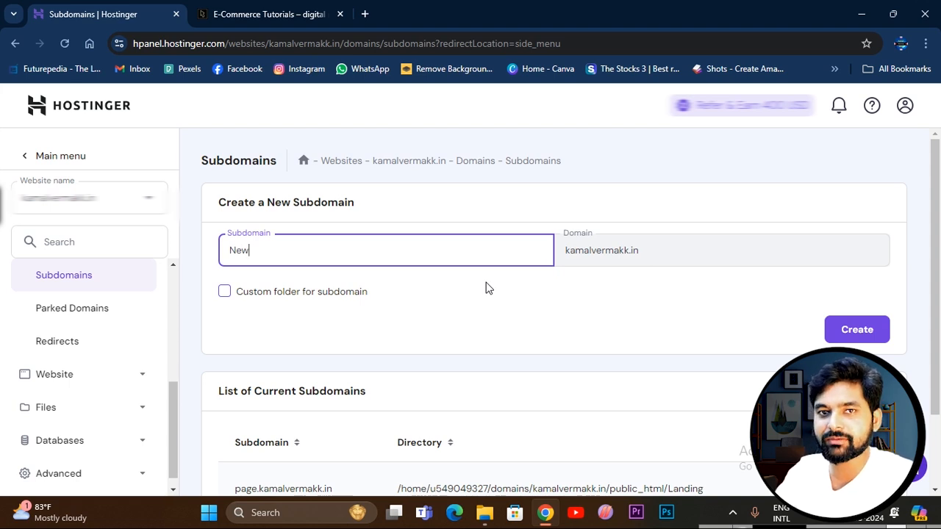
{"action": "left_click_drag", "start_coordinate": [564, 249], "coordinate": [653, 259]}
{"action": "left_click", "coordinate": [607, 297]}
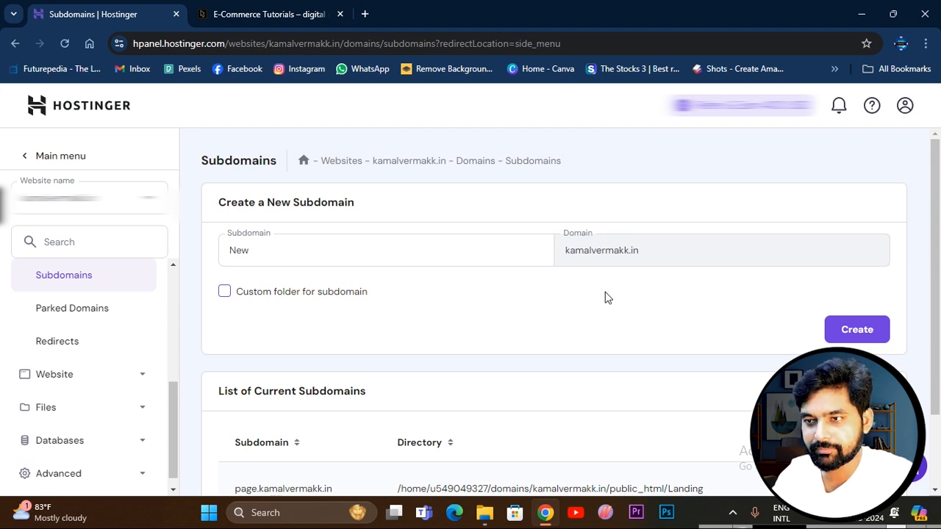
Enable a custom folder with the public_html directory, create the subdomain and check it in the list of current subdomains.
{"action": "left_click", "coordinate": [225, 292]}
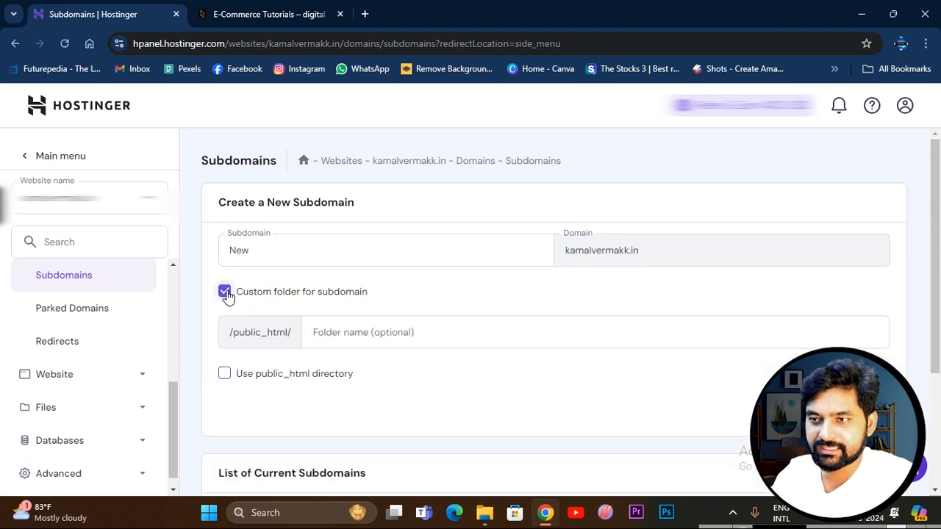
{"action": "left_click", "coordinate": [304, 331]}
{"action": "type", "text": "Landingpage"}
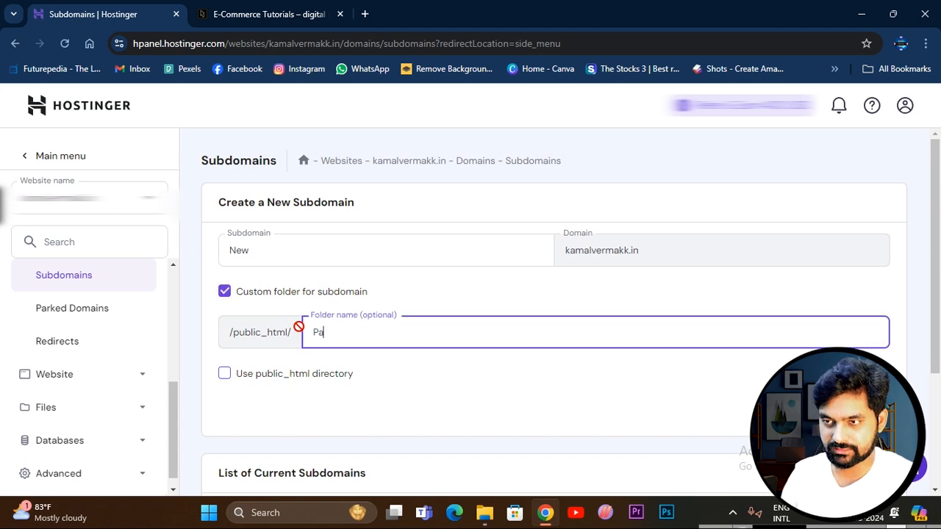
{"action": "left_click", "coordinate": [224, 374]}
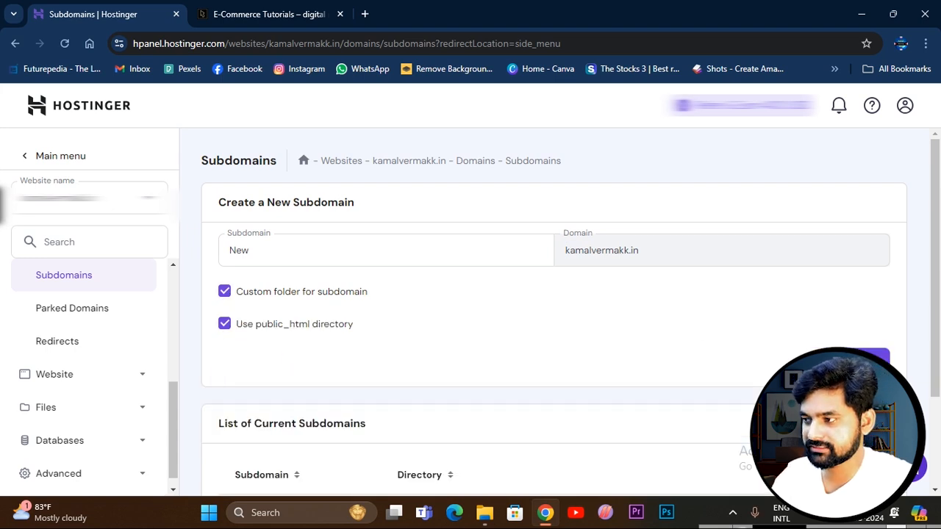
{"action": "left_click", "coordinate": [858, 361]}
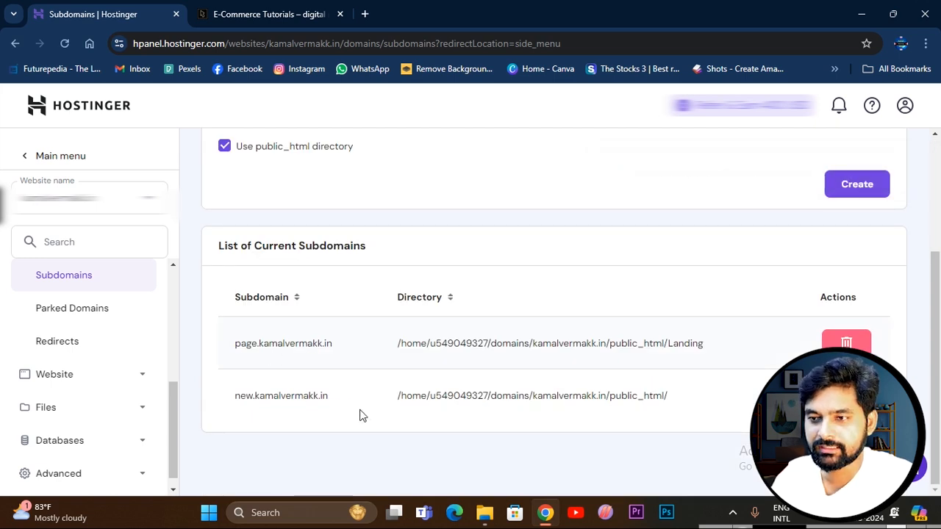
{"action": "scroll", "coordinate": [335, 357], "scroll_direction": "up", "scroll_amount": 1}
{"action": "scroll", "coordinate": [334, 356], "scroll_direction": "down", "scroll_amount": 1}
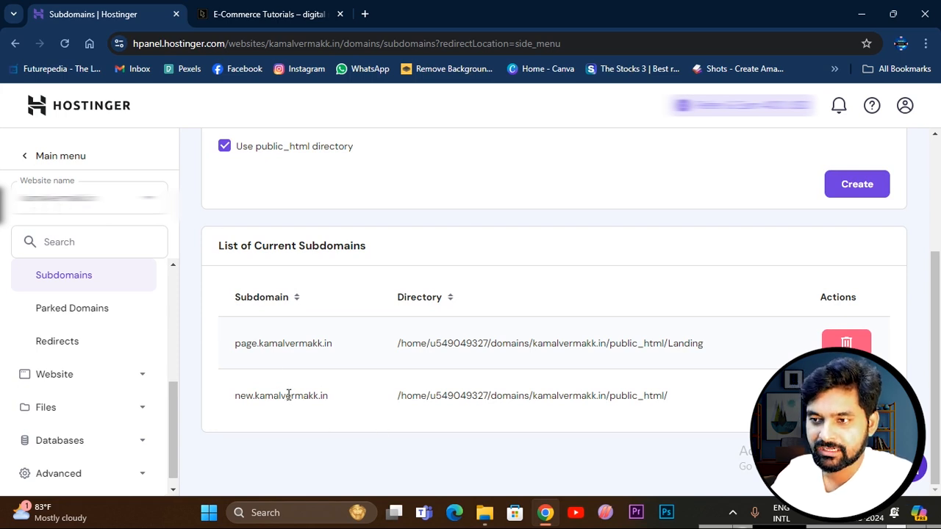
Leave the website's settings, open the list of all hosted websites and look for the new subdomain.
{"action": "left_click", "coordinate": [33, 156]}
{"action": "left_click", "coordinate": [49, 211]}
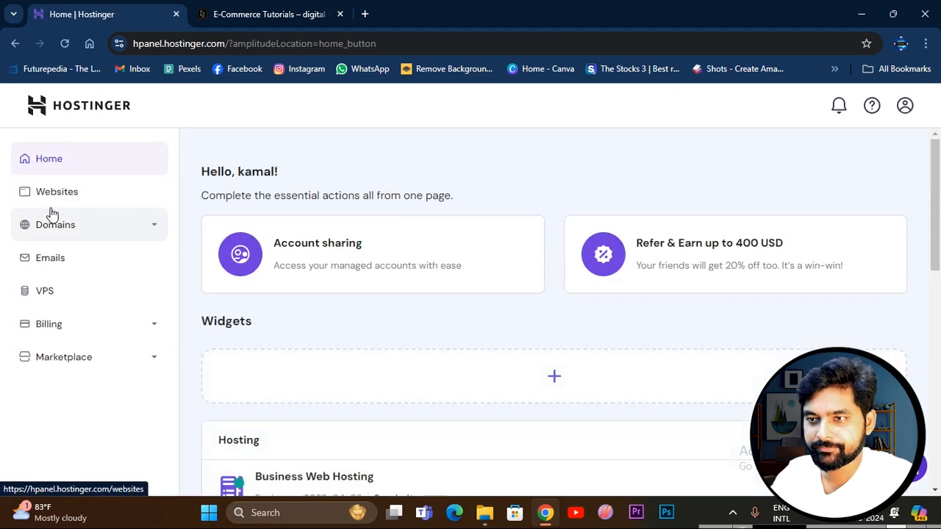
{"action": "scroll", "coordinate": [407, 316], "scroll_direction": "down", "scroll_amount": 3}
{"action": "left_click", "coordinate": [822, 287]}
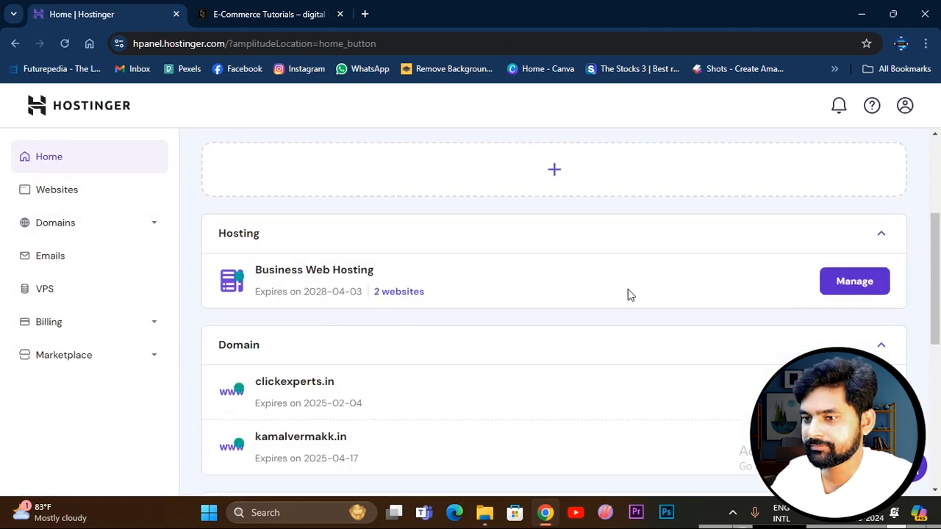
{"action": "left_click", "coordinate": [55, 249]}
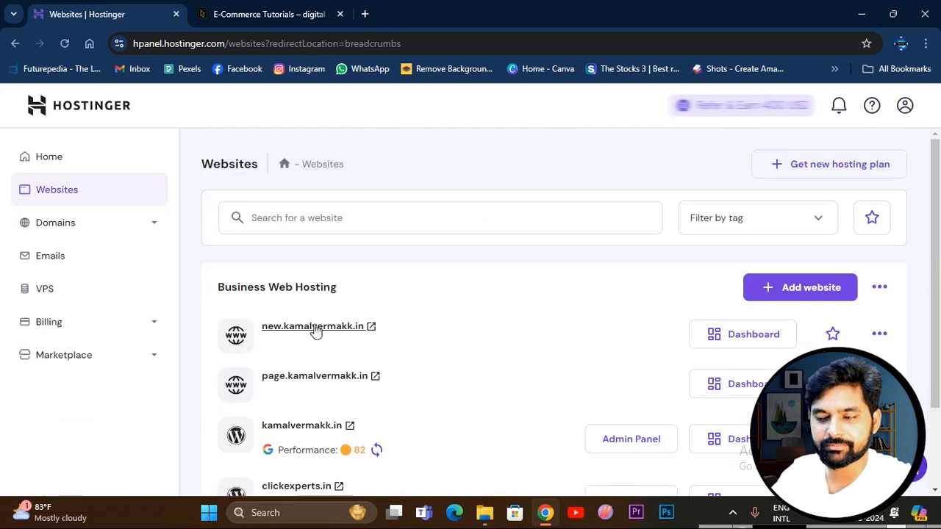
{"action": "scroll", "coordinate": [412, 353], "scroll_direction": "down", "scroll_amount": 1}
{"action": "scroll", "coordinate": [352, 338], "scroll_direction": "up", "scroll_amount": 1}
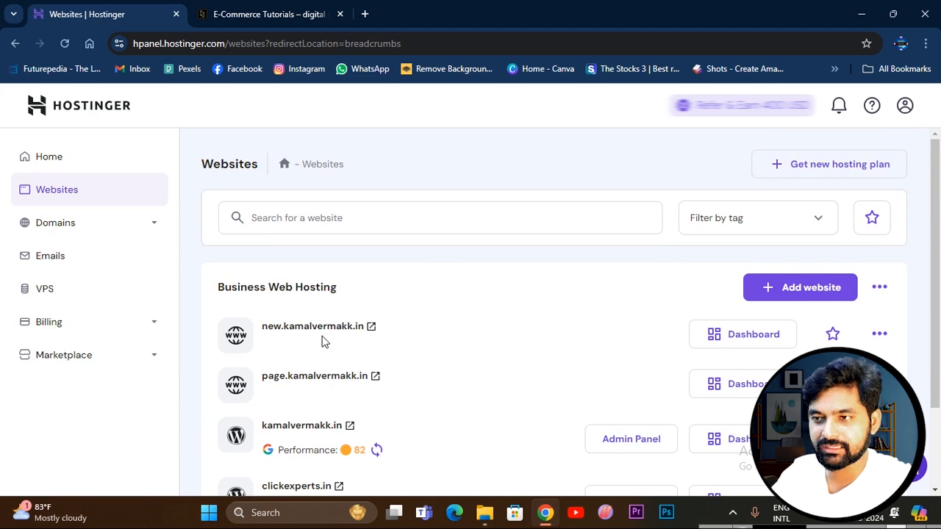
Open the new subdomain's dashboard and select the new subdomain in the WordPress overview.
{"action": "left_click", "coordinate": [749, 336]}
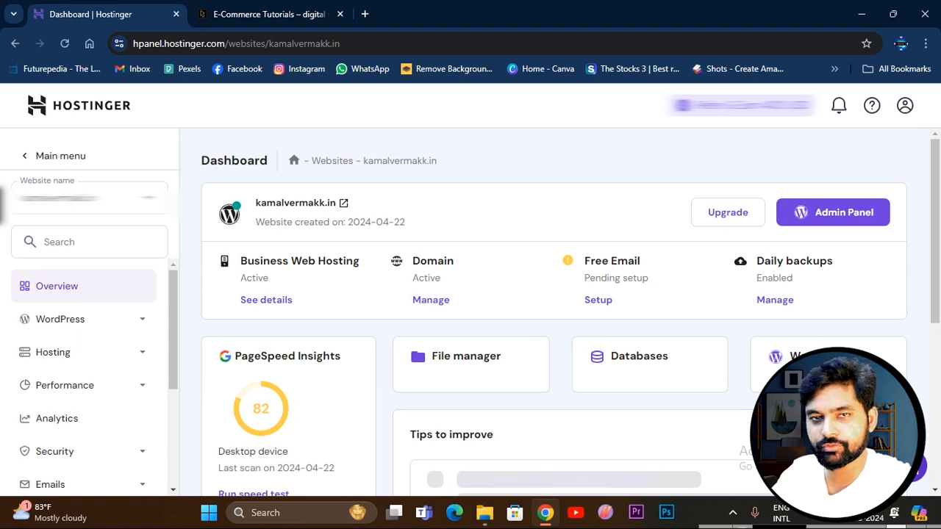
{"action": "left_click", "coordinate": [749, 235]}
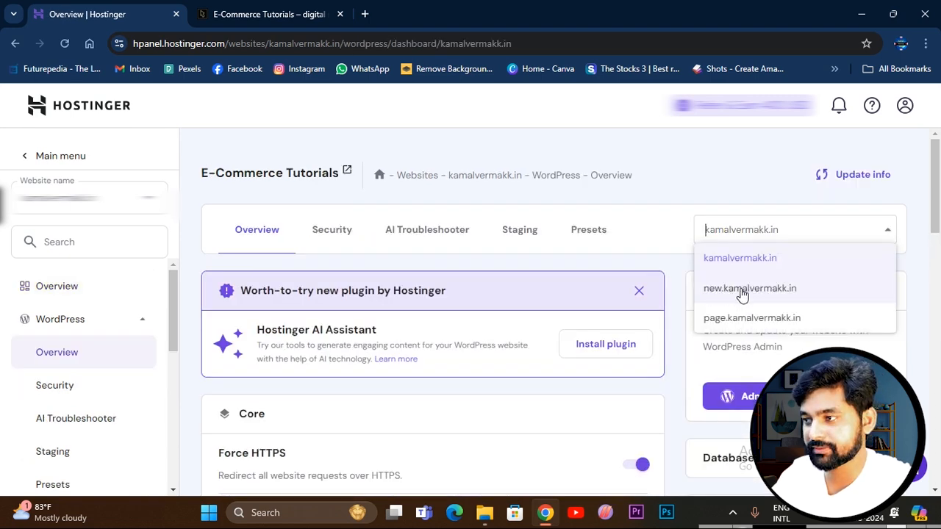
{"action": "left_click", "coordinate": [743, 289]}
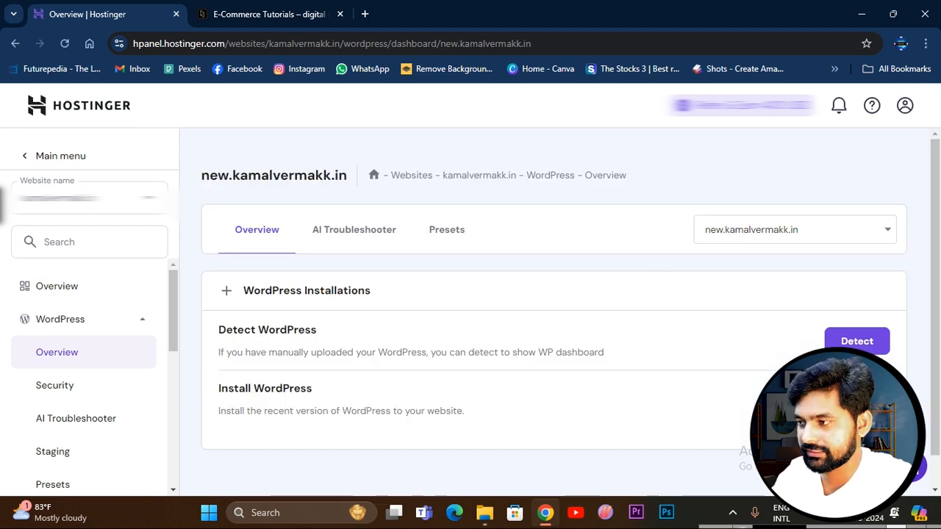
Start a WordPress installation on the new subdomain and set the website title to Landing Page.
{"action": "left_click", "coordinate": [857, 400]}
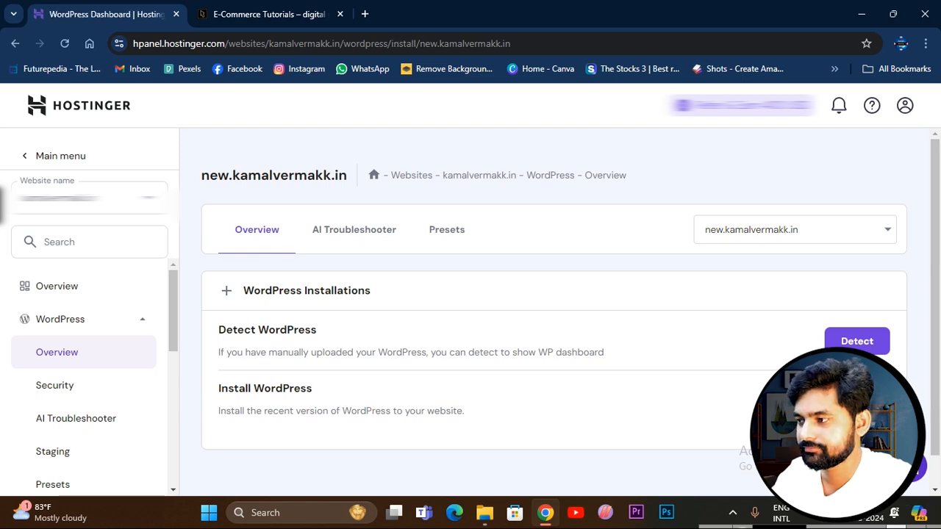
{"action": "left_click", "coordinate": [351, 269]}
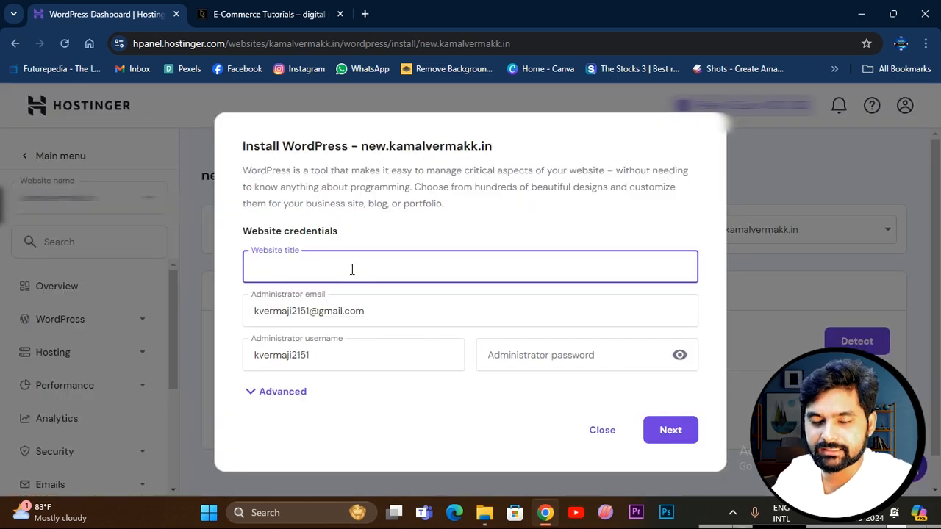
{"action": "type", "text": "Landing Page"}
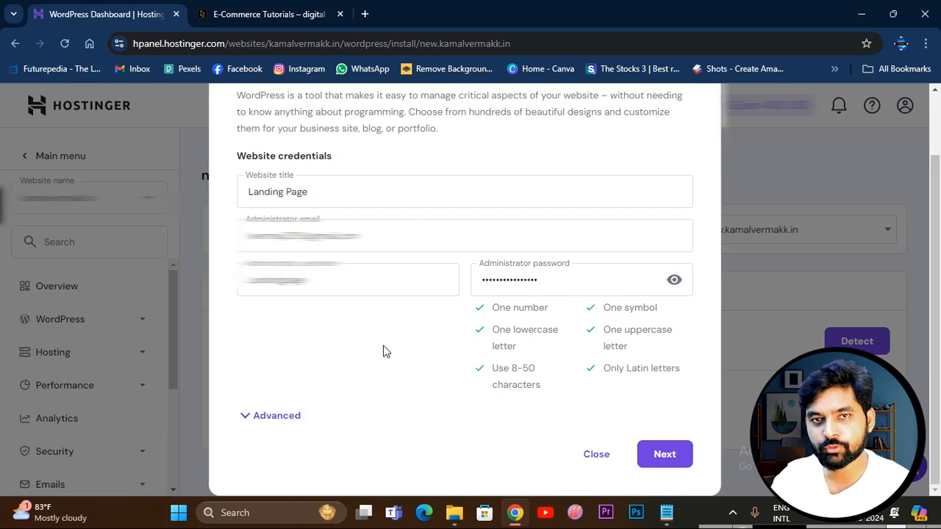
Install WordPress version 6.6.1 with PHP 8.2 on the subdomain and turn off automatic application updates.
{"action": "left_click", "coordinate": [662, 456]}
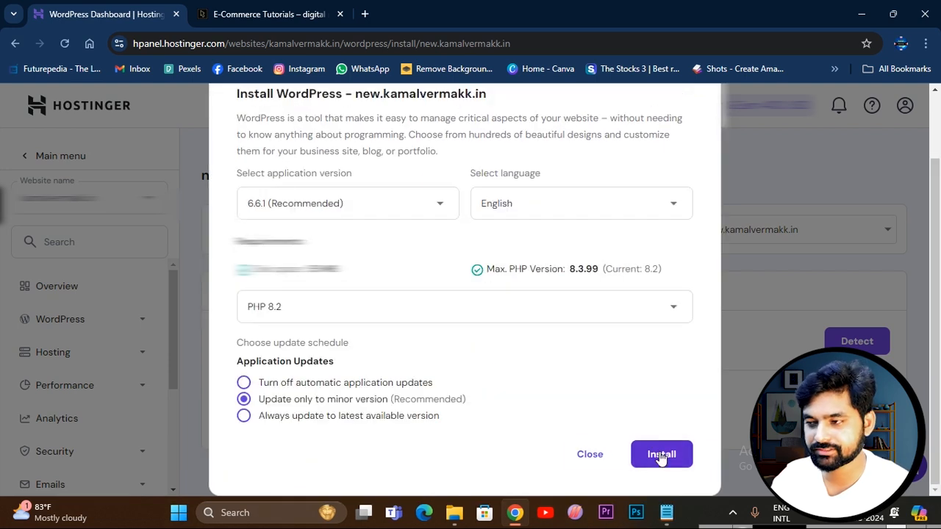
{"action": "left_click", "coordinate": [408, 212]}
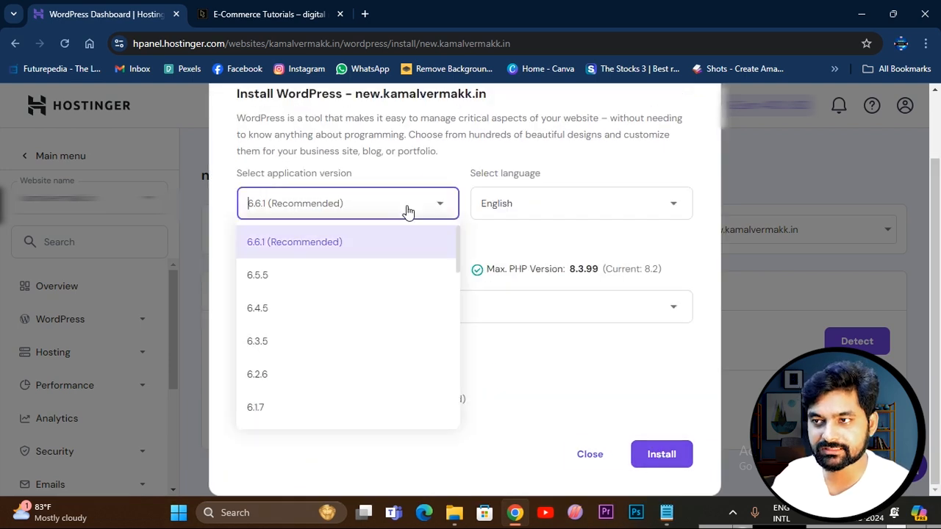
{"action": "left_click", "coordinate": [365, 244]}
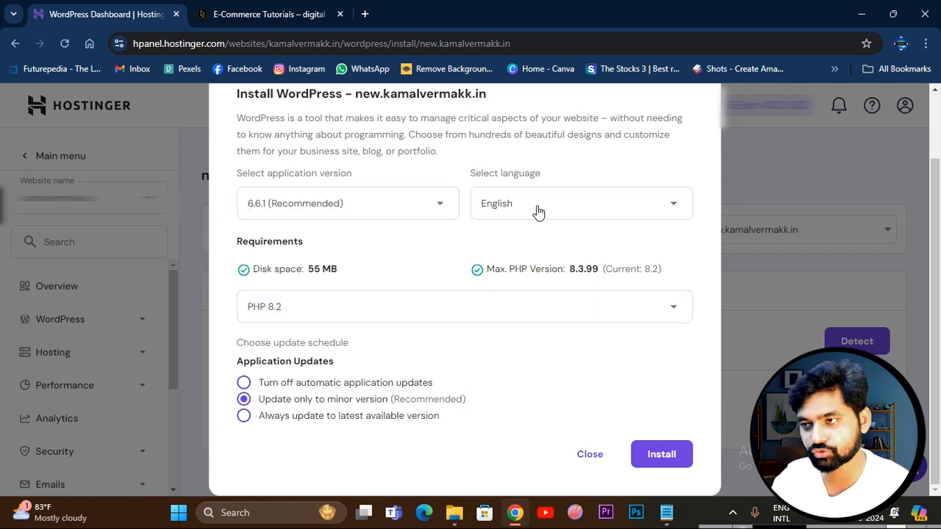
{"action": "left_click", "coordinate": [328, 320]}
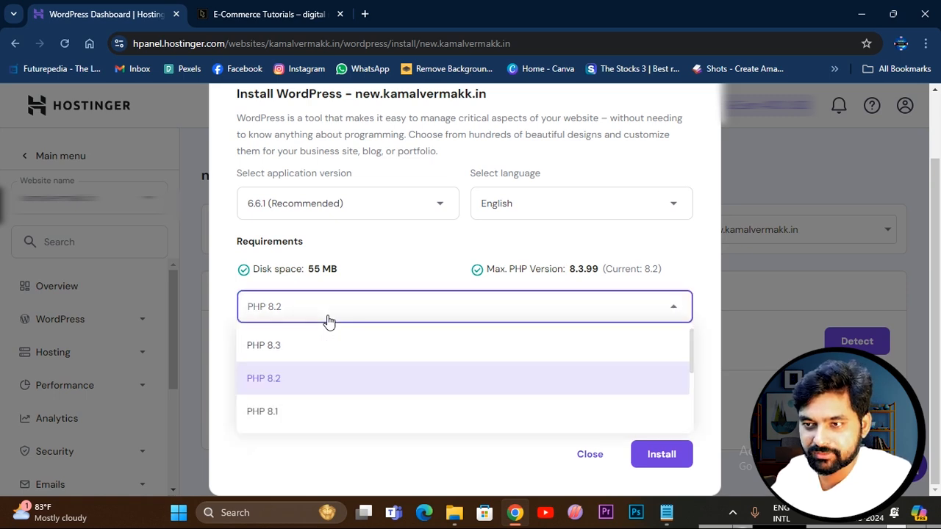
{"action": "left_click", "coordinate": [328, 320]}
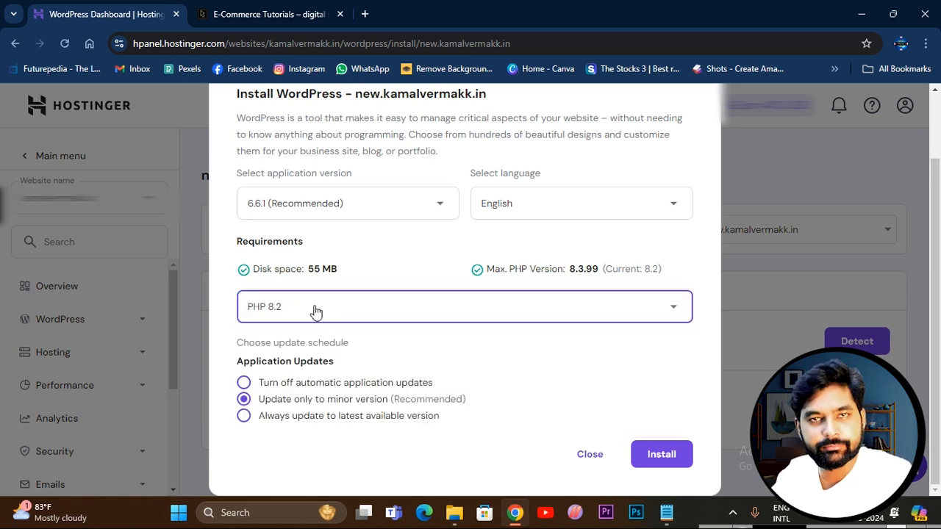
{"action": "left_click", "coordinate": [244, 382]}
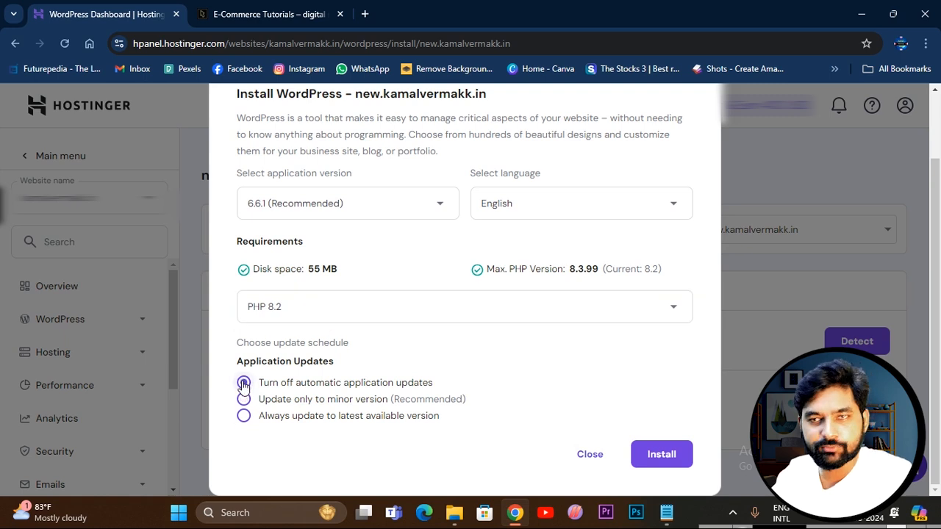
{"action": "left_click", "coordinate": [668, 451]}
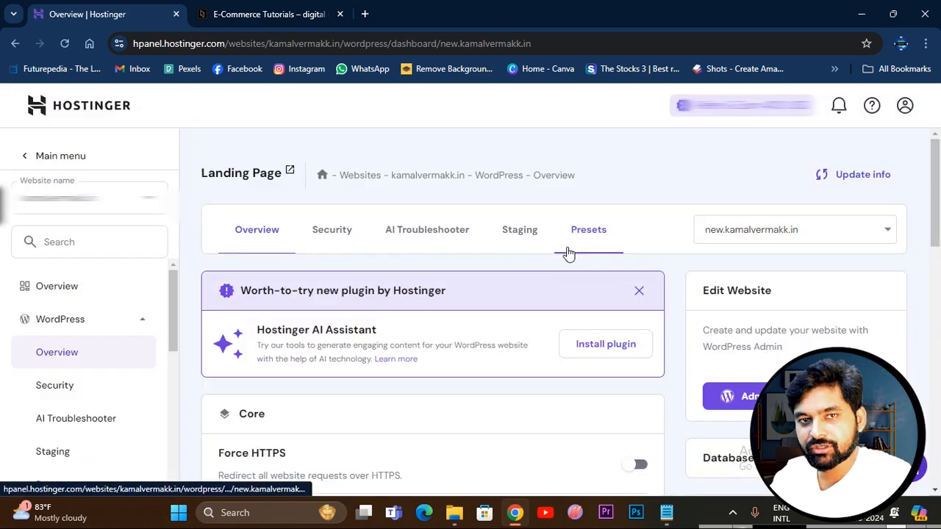
Open the newly installed Landing Page website and examine its address and the default theme's page content.
{"action": "left_click", "coordinate": [283, 177]}
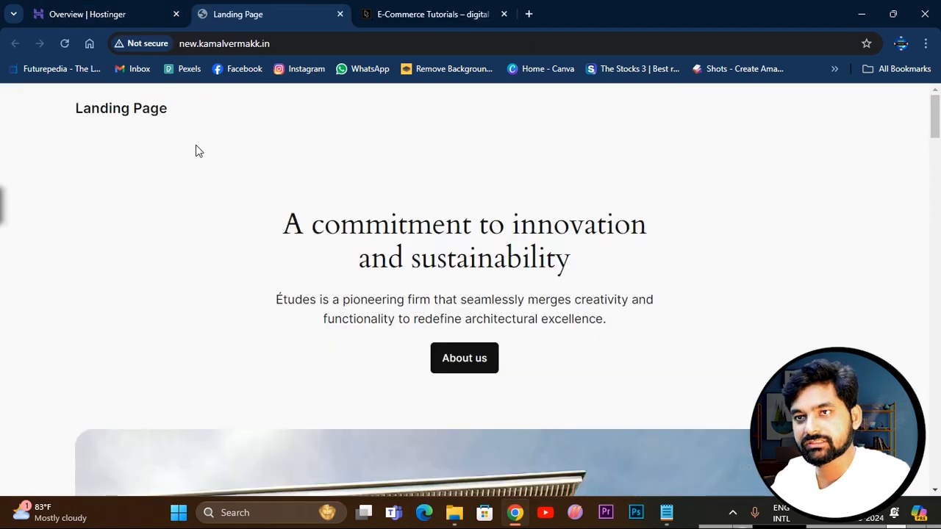
{"action": "left_click_drag", "start_coordinate": [180, 43], "coordinate": [280, 40]}
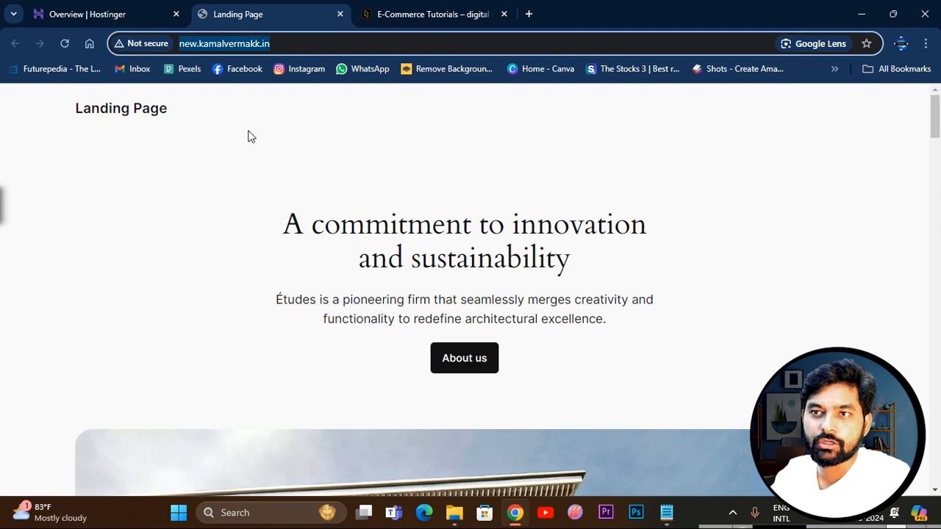
{"action": "left_click", "coordinate": [247, 135]}
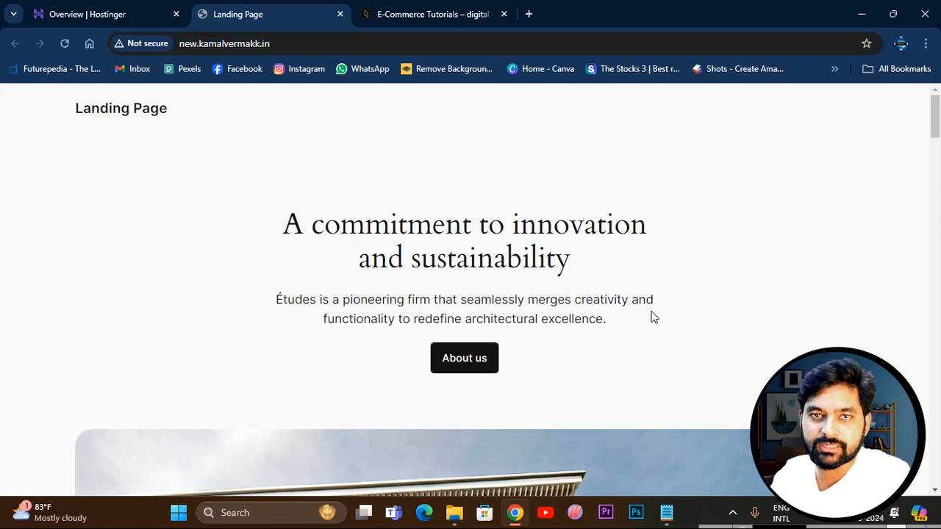
{"action": "scroll", "coordinate": [523, 321], "scroll_direction": "down", "scroll_amount": 15}
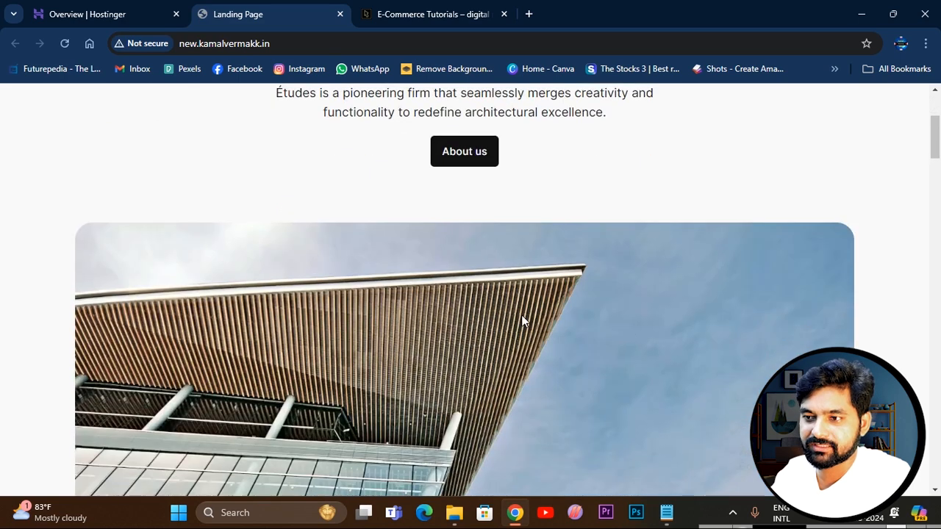
{"action": "scroll", "coordinate": [523, 320], "scroll_direction": "down", "scroll_amount": 8}
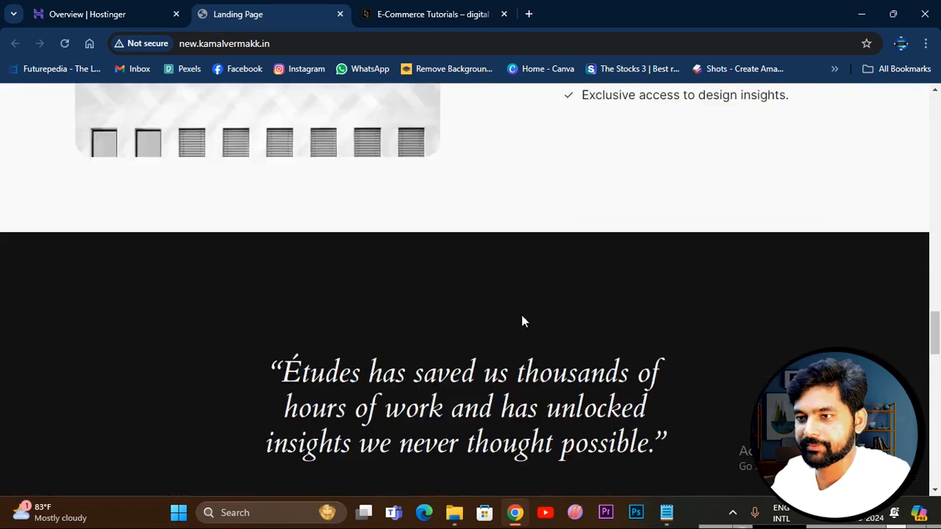
{"action": "scroll", "coordinate": [522, 321], "scroll_direction": "up", "scroll_amount": 15}
{"action": "scroll", "coordinate": [522, 328], "scroll_direction": "up", "scroll_amount": 8}
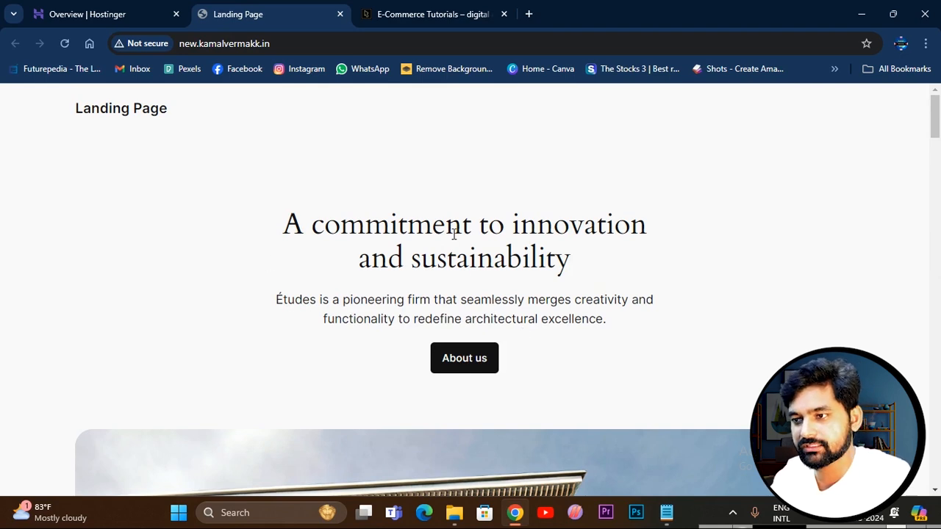
{"action": "scroll", "coordinate": [454, 234], "scroll_direction": "down", "scroll_amount": 3}
{"action": "scroll", "coordinate": [474, 276], "scroll_direction": "up", "scroll_amount": 3}
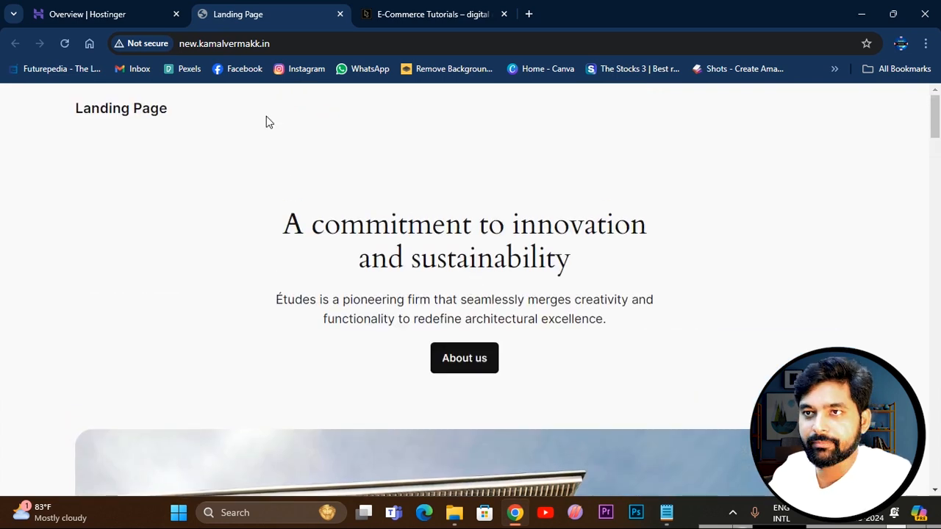
{"action": "left_click_drag", "start_coordinate": [182, 44], "coordinate": [286, 44]}
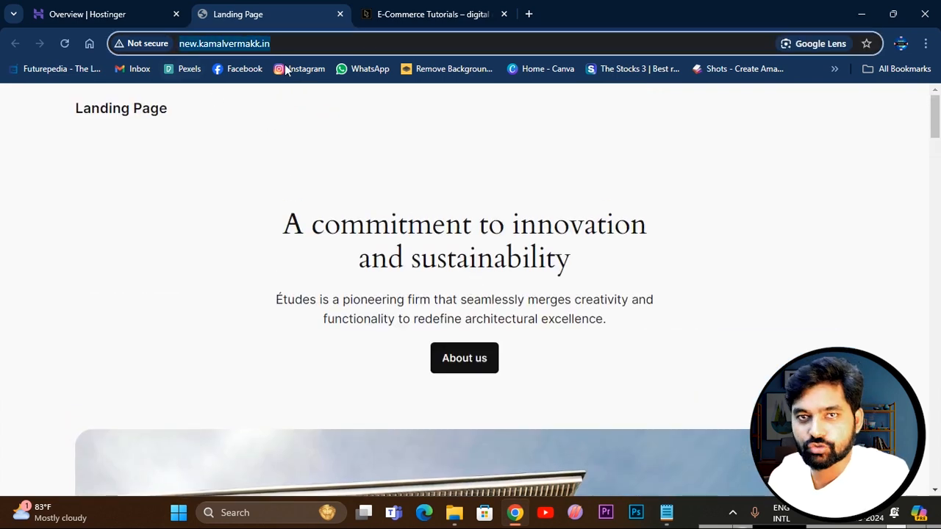
{"action": "left_click", "coordinate": [416, 183]}
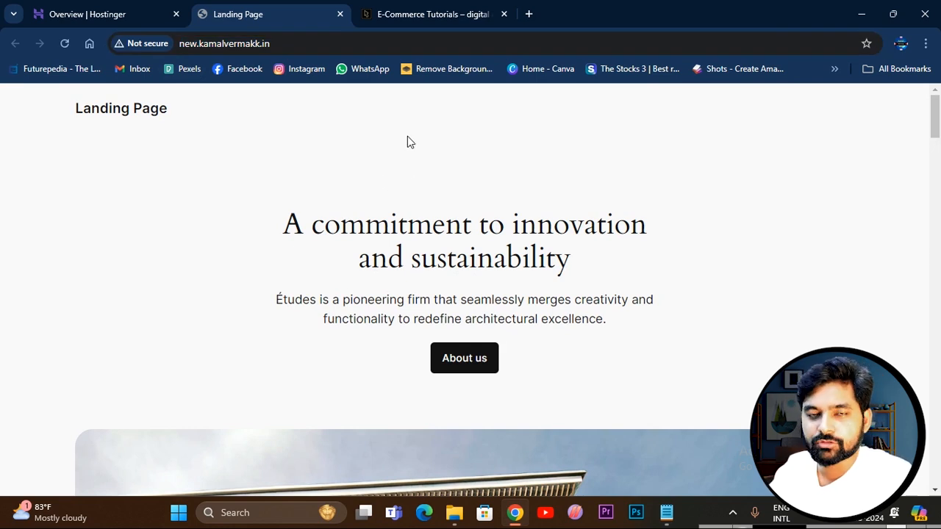
Open the WordPress admin login page by adding /wp-admin to the subdomain's address.
{"action": "left_click", "coordinate": [300, 46]}
{"action": "left_click", "coordinate": [302, 48]}
{"action": "type", "text": "/"}
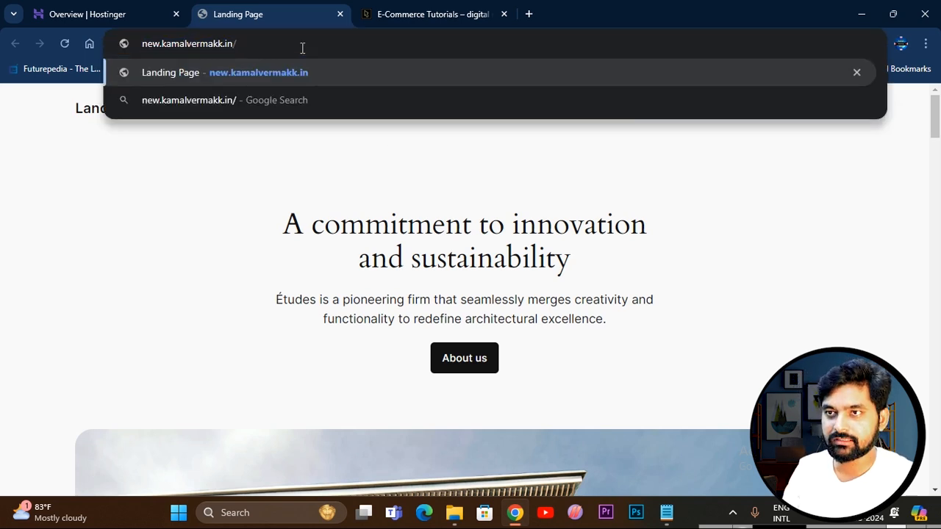
{"action": "type", "text": "wp-admin"}
{"action": "key", "text": "Return"}
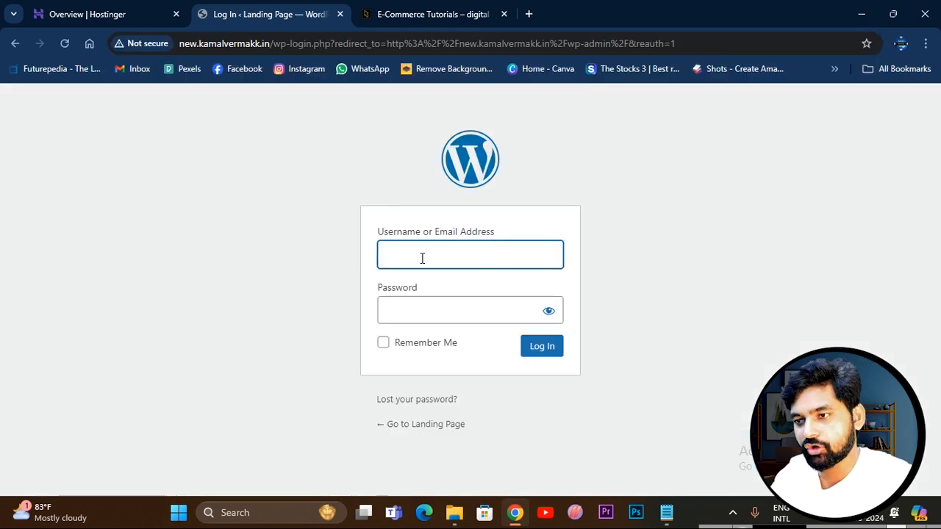
Log in to the WordPress dashboard with the administrator username and the account password.
{"action": "left_click", "coordinate": [430, 313]}
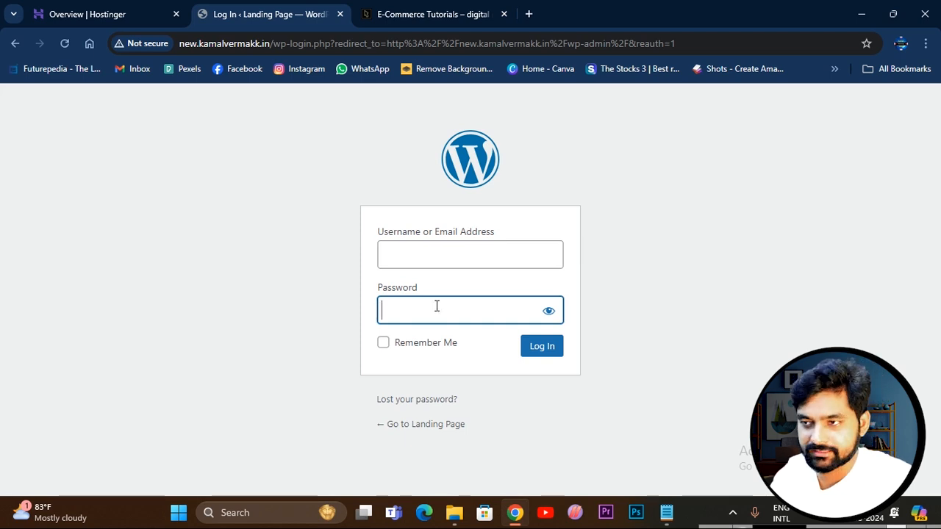
{"action": "left_click", "coordinate": [402, 254]}
{"action": "type", "text": "Landingpage"}
{"action": "key", "text": "Tab"}
{"action": "type", "text": "••••••••••••••••"}
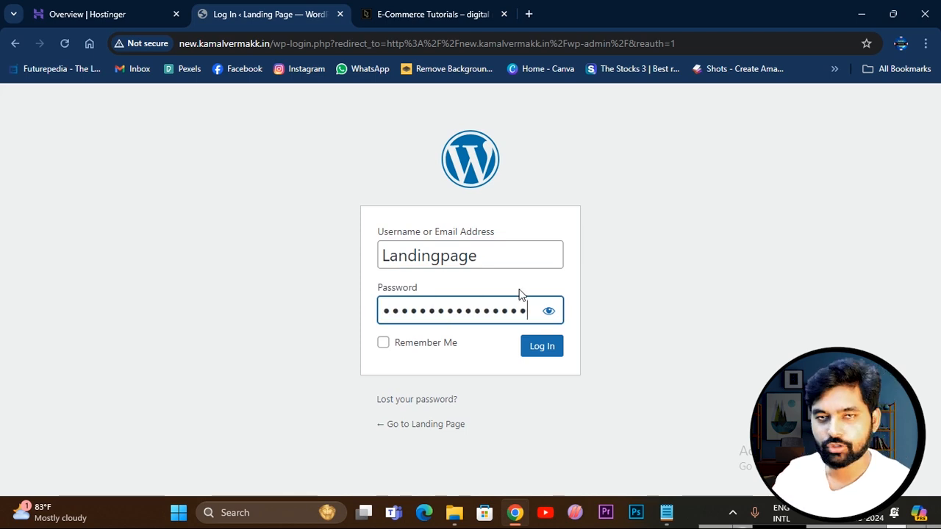
{"action": "left_click", "coordinate": [552, 350]}
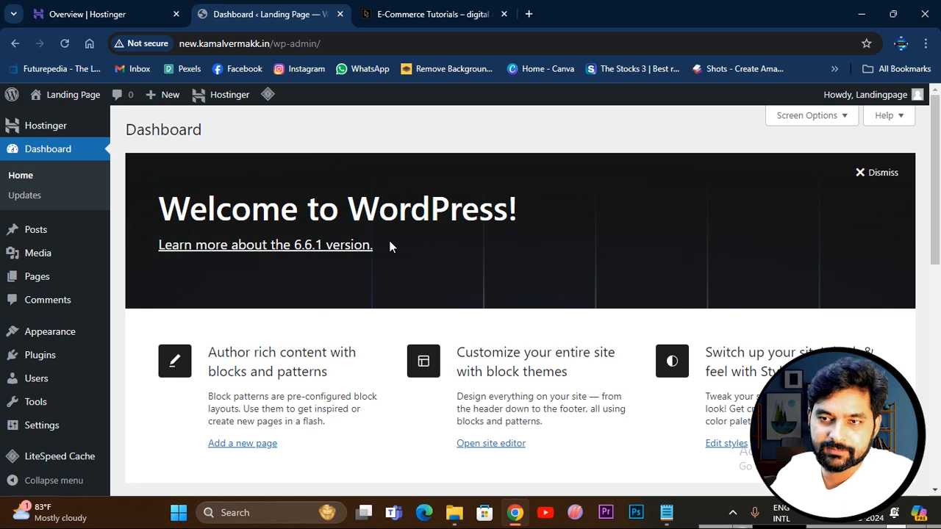
Try to open the site's themes page and examine the connection message shown for the admin address.
{"action": "mouse_move", "coordinate": [84, 330]}
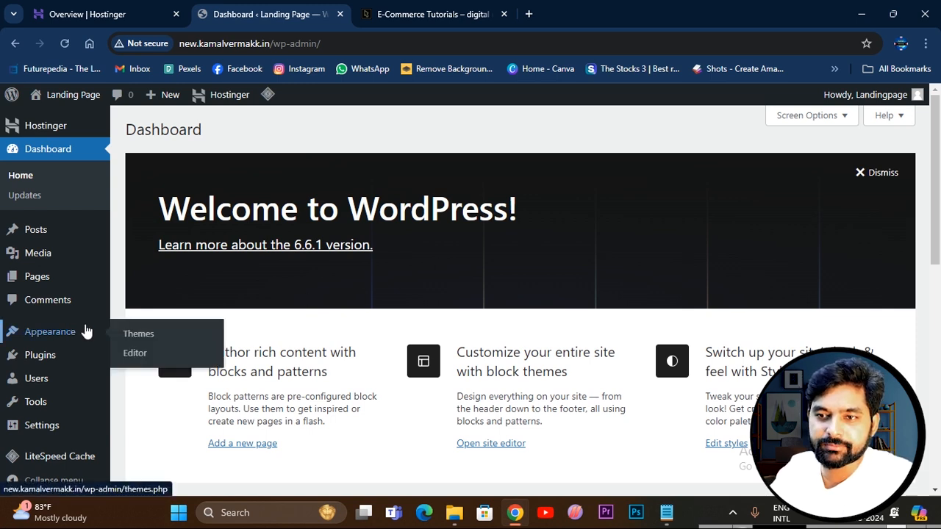
{"action": "scroll", "coordinate": [73, 330], "scroll_direction": "down", "scroll_amount": 2}
{"action": "left_click", "coordinate": [140, 331]}
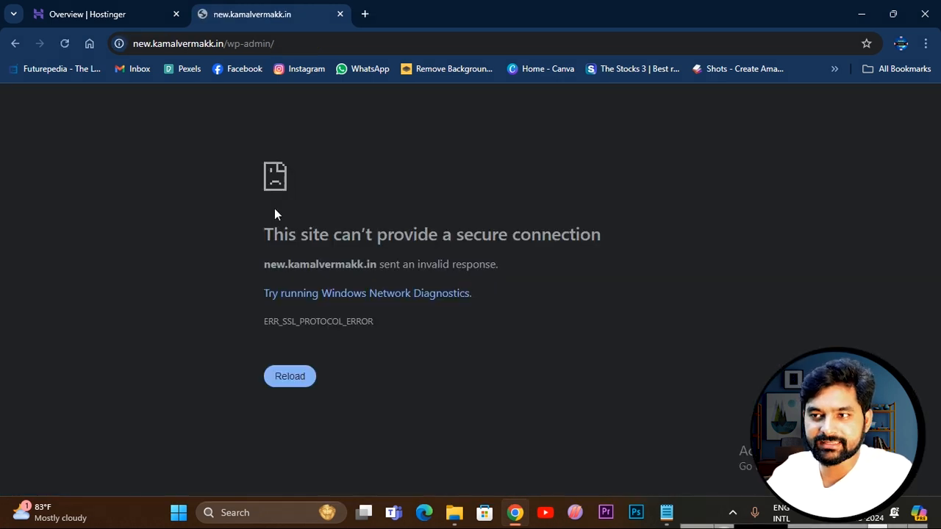
{"action": "left_click_drag", "start_coordinate": [199, 227], "coordinate": [592, 236]}
{"action": "left_click", "coordinate": [592, 272]}
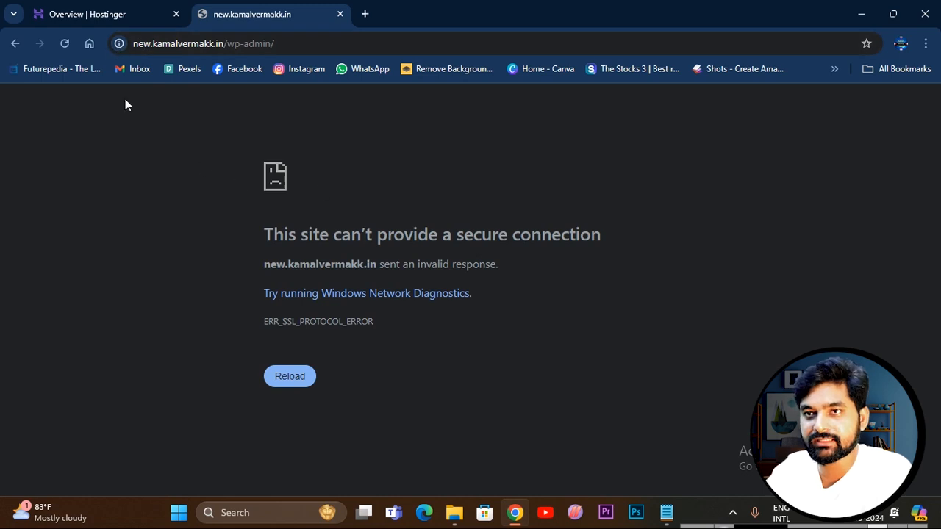
Start the SSL certificate installation from the subdomain's Force HTTPS setting in Hostinger and check the certificate's status.
{"action": "left_click", "coordinate": [91, 14]}
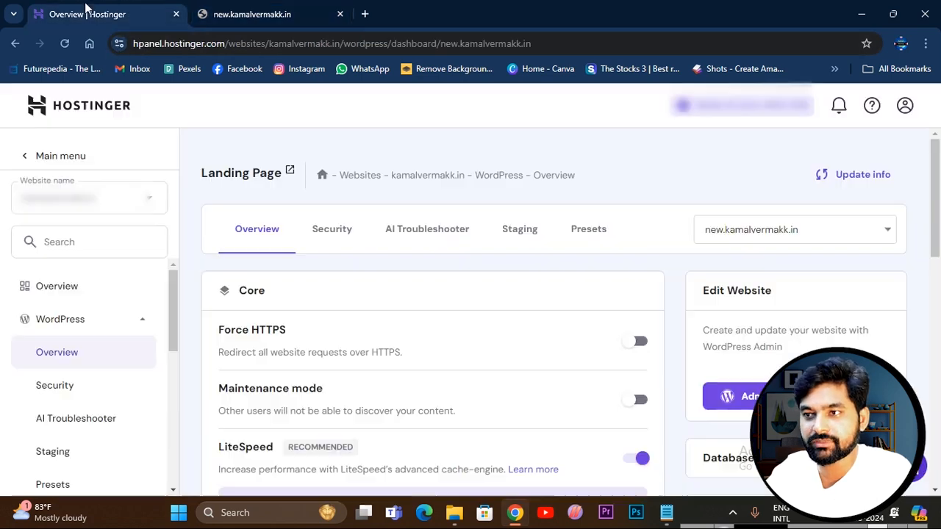
{"action": "left_click", "coordinate": [637, 343]}
{"action": "left_click", "coordinate": [575, 335]}
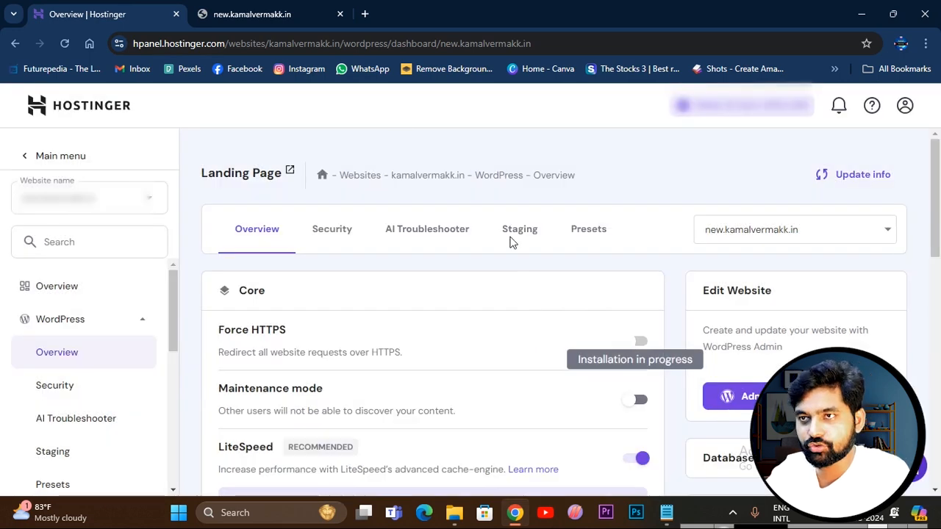
{"action": "left_click", "coordinate": [269, 16]}
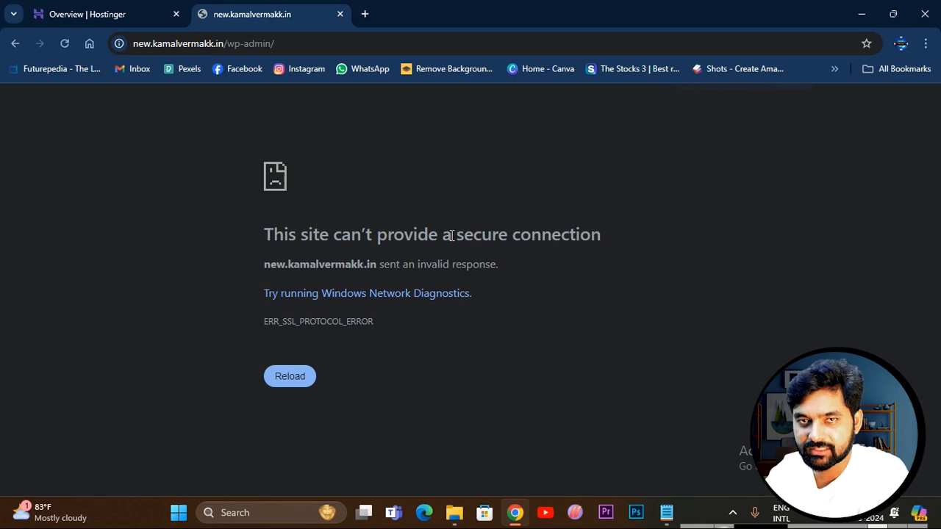
{"action": "left_click", "coordinate": [100, 16]}
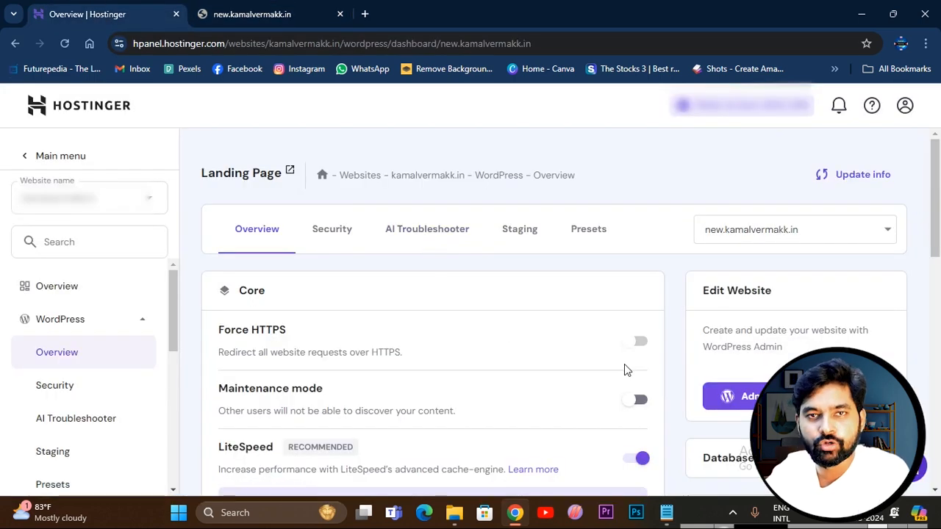
{"action": "scroll", "coordinate": [624, 369], "scroll_direction": "down", "scroll_amount": 6}
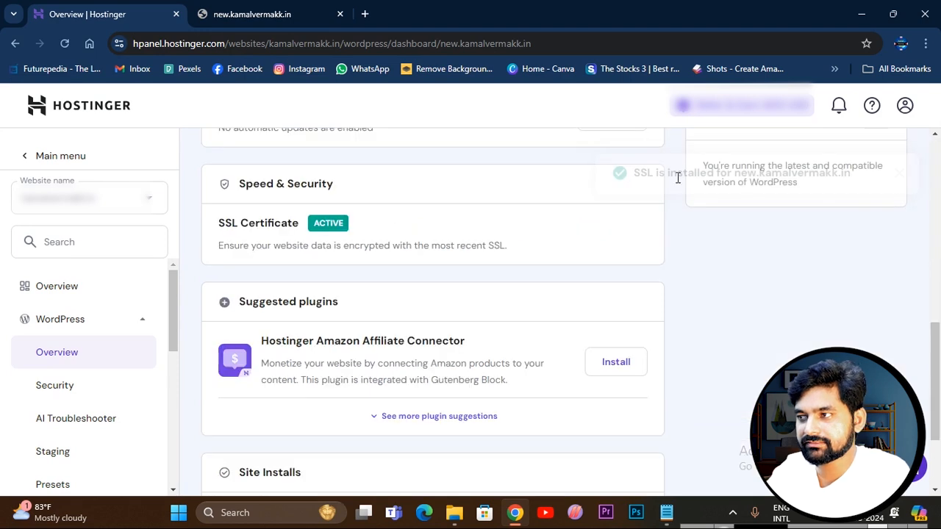
{"action": "scroll", "coordinate": [660, 252], "scroll_direction": "up", "scroll_amount": 2}
Reload the WordPress admin page and log in again with the administrator username and password.
{"action": "left_click", "coordinate": [252, 14]}
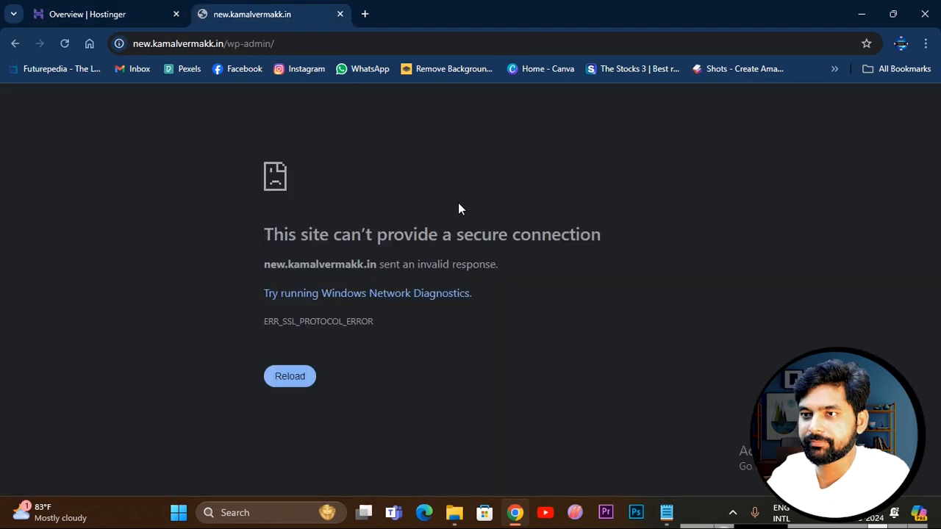
{"action": "left_click", "coordinate": [67, 42]}
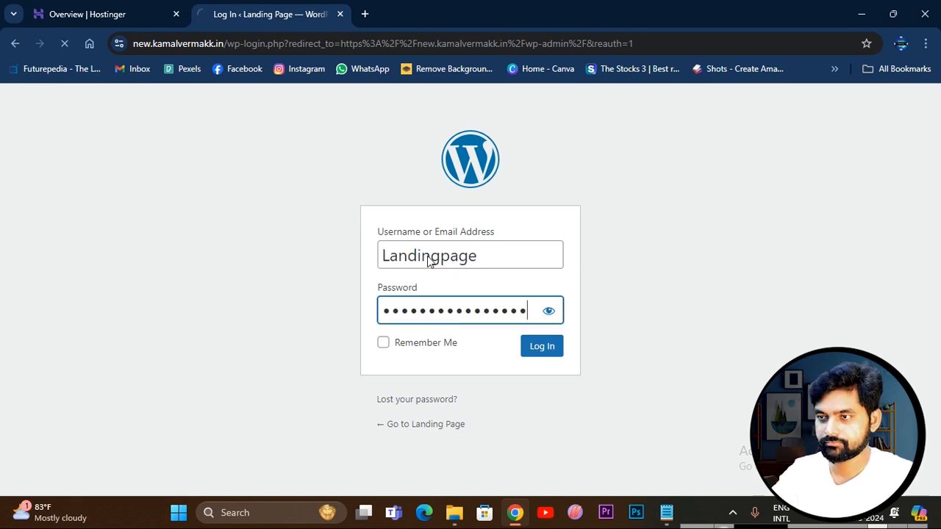
{"action": "key", "text": "Return"}
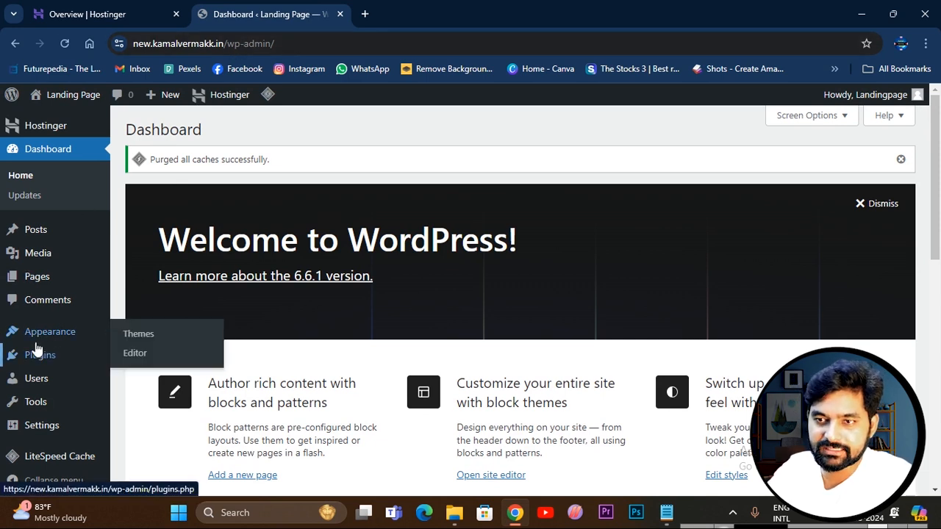
Open the site's themes page and look through the installed themes.
{"action": "left_click", "coordinate": [141, 336]}
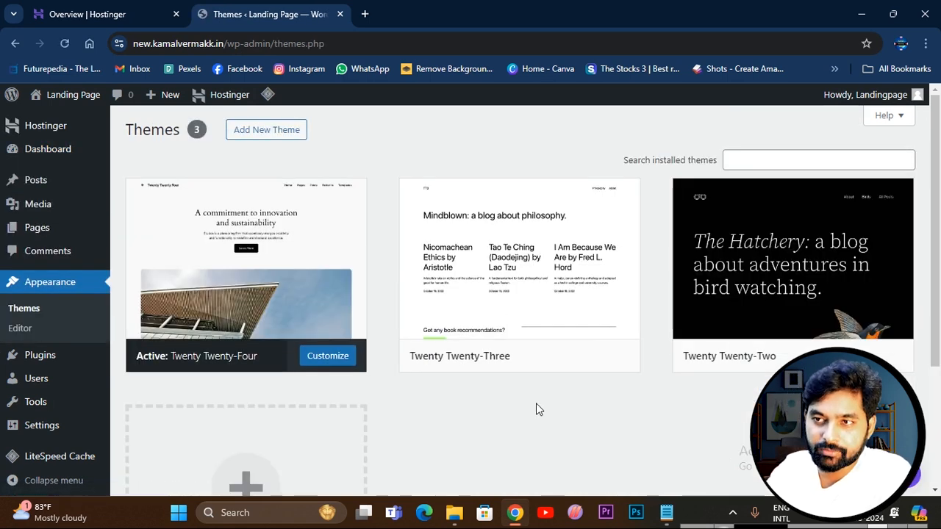
{"action": "mouse_move", "coordinate": [307, 299]}
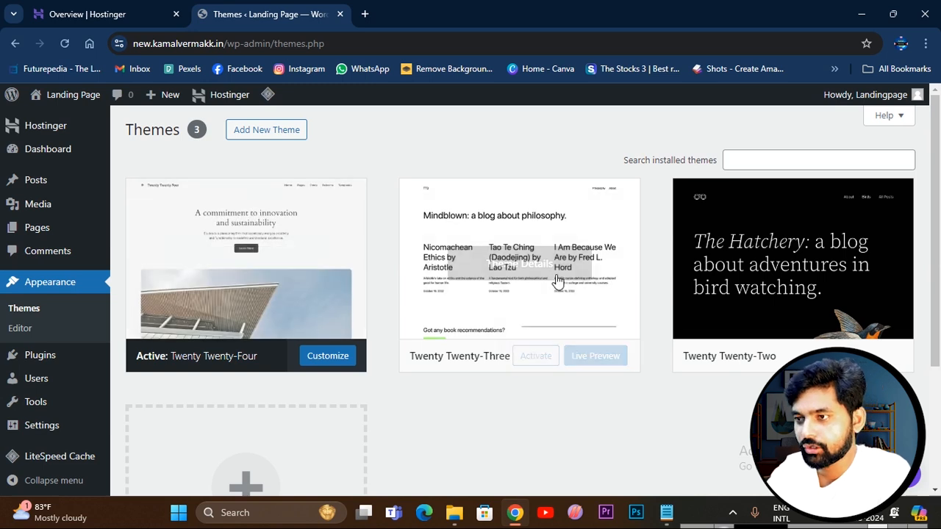
{"action": "scroll", "coordinate": [602, 406], "scroll_direction": "down", "scroll_amount": 3}
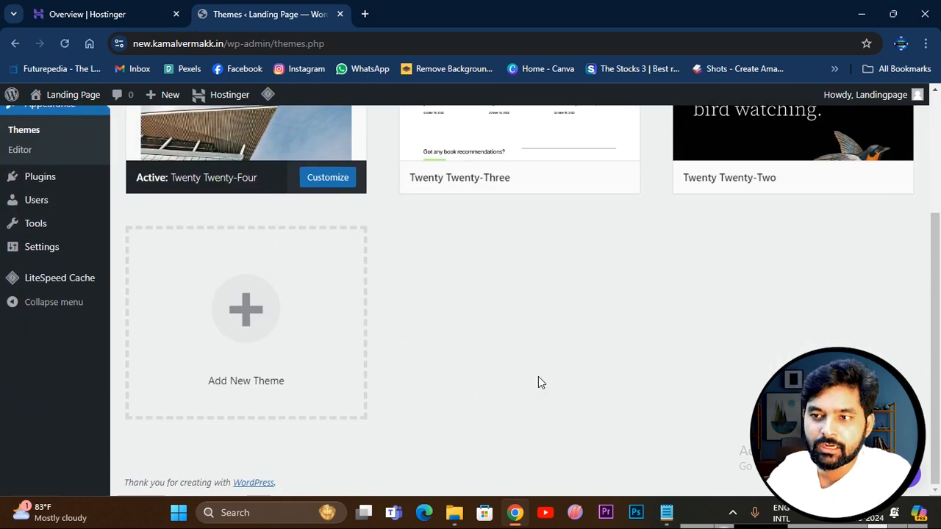
Browse the popular themes available to add, then install and activate the Neve theme.
{"action": "scroll", "coordinate": [507, 345], "scroll_direction": "up", "scroll_amount": 3}
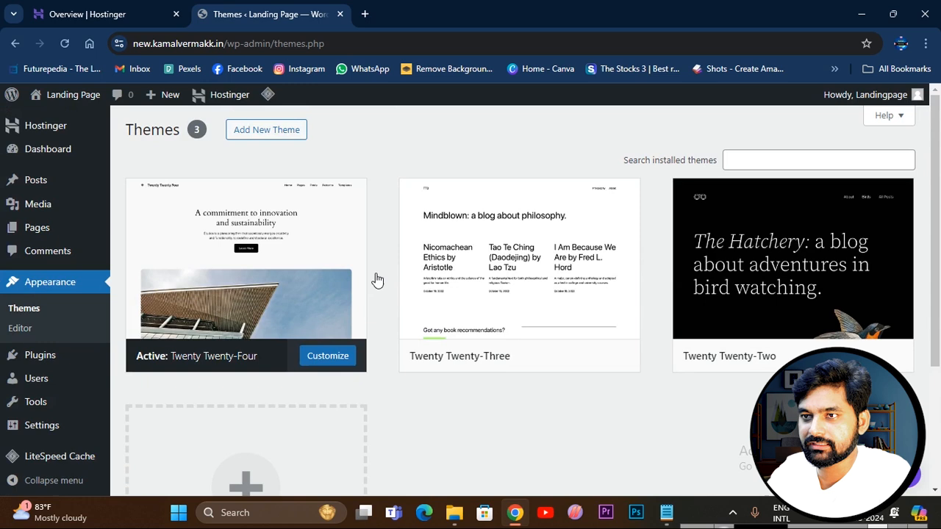
{"action": "left_click", "coordinate": [261, 132]}
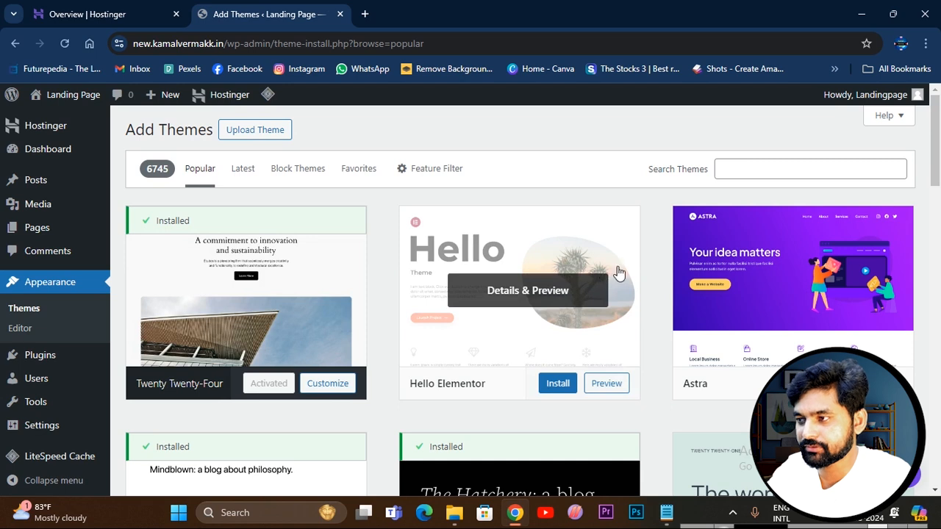
{"action": "scroll", "coordinate": [577, 321], "scroll_direction": "down", "scroll_amount": 3}
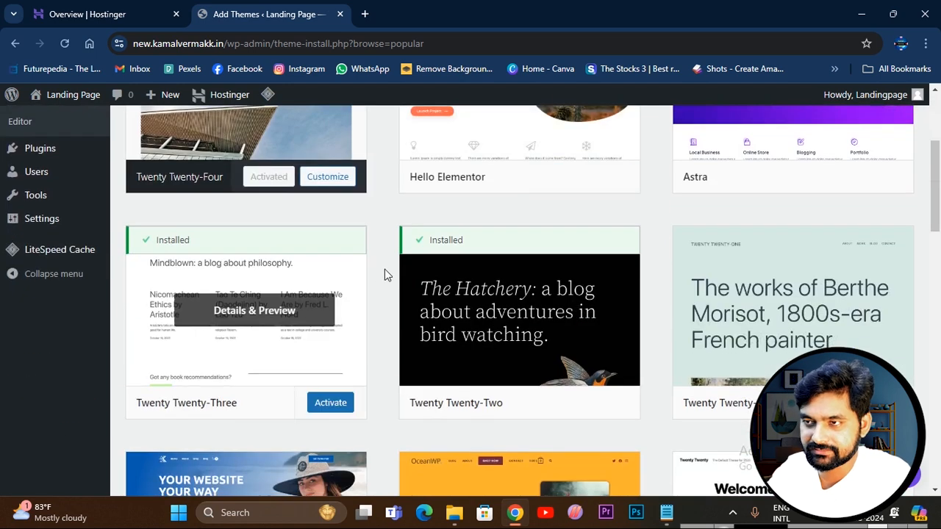
{"action": "scroll", "coordinate": [706, 303], "scroll_direction": "down", "scroll_amount": 1}
{"action": "scroll", "coordinate": [164, 287], "scroll_direction": "down", "scroll_amount": 1}
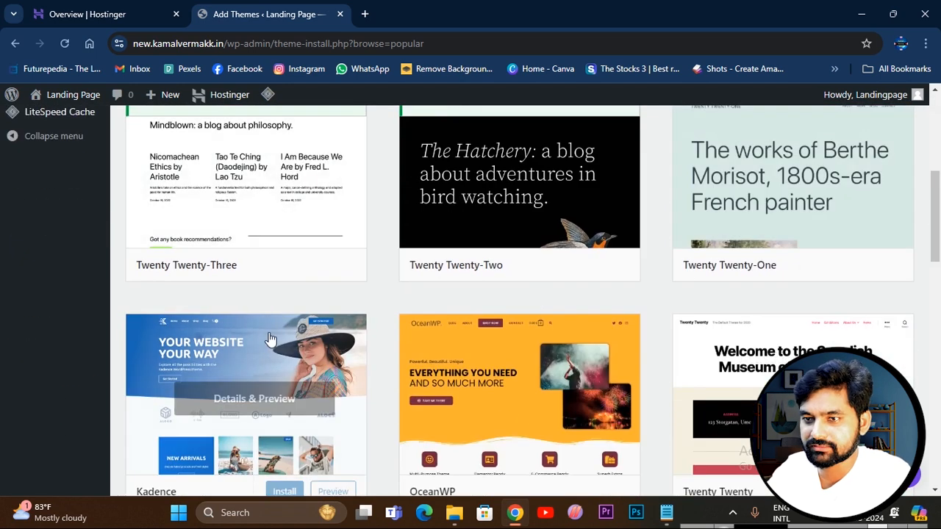
{"action": "scroll", "coordinate": [340, 346], "scroll_direction": "down", "scroll_amount": 2}
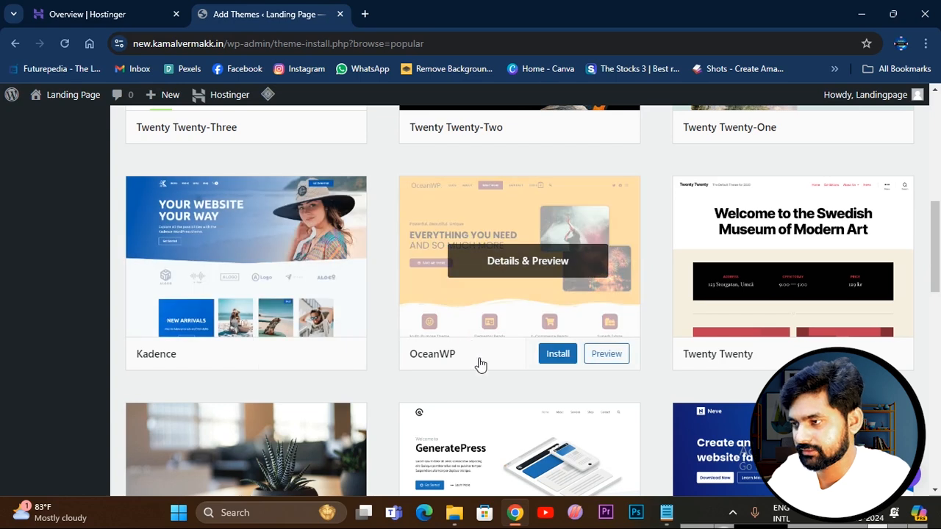
{"action": "scroll", "coordinate": [561, 316], "scroll_direction": "up", "scroll_amount": 5}
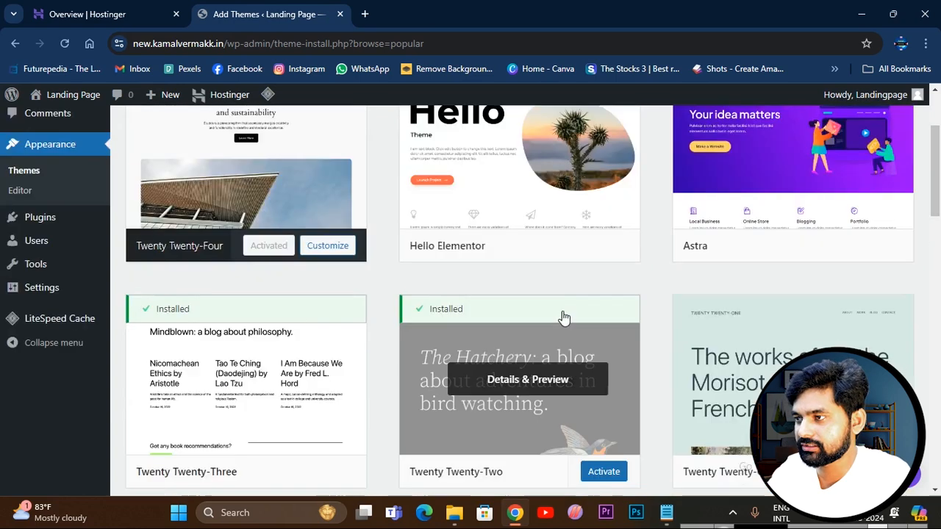
{"action": "scroll", "coordinate": [699, 251], "scroll_direction": "up", "scroll_amount": 2}
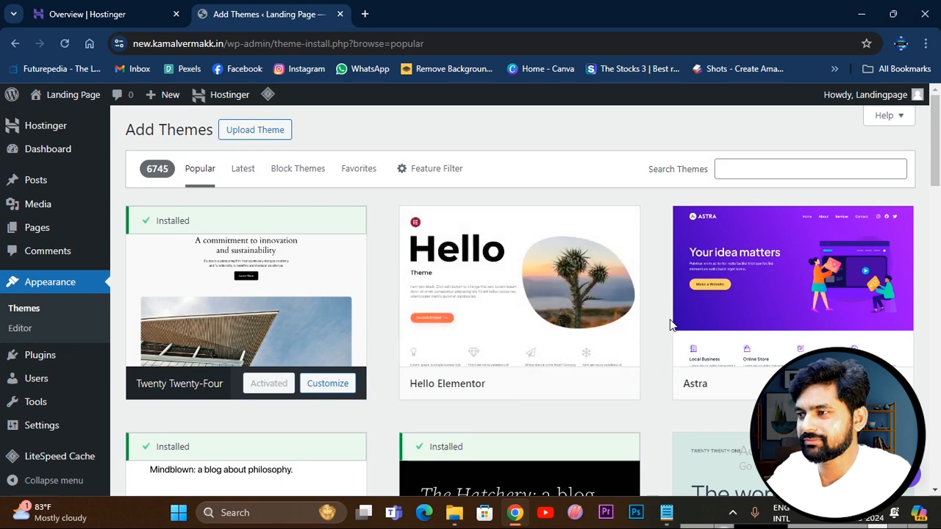
{"action": "scroll", "coordinate": [556, 174], "scroll_direction": "down", "scroll_amount": 8}
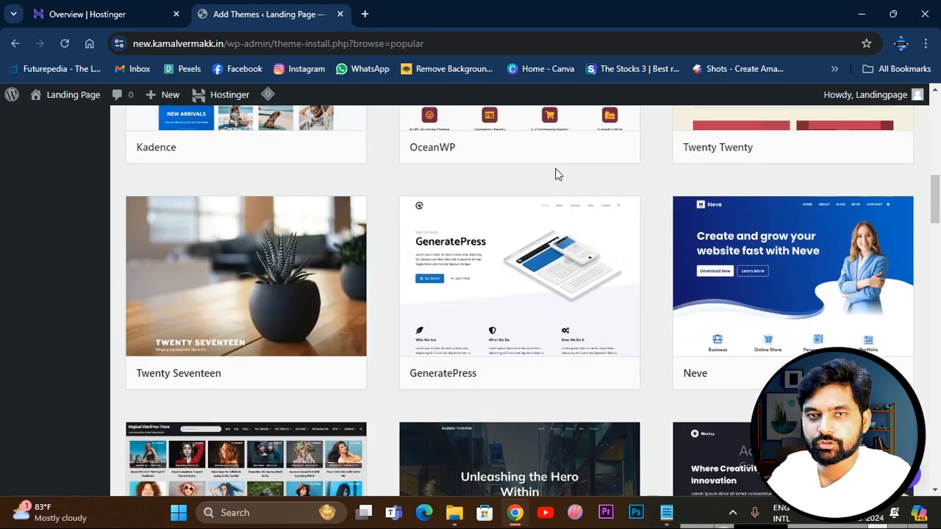
{"action": "mouse_move", "coordinate": [774, 300]}
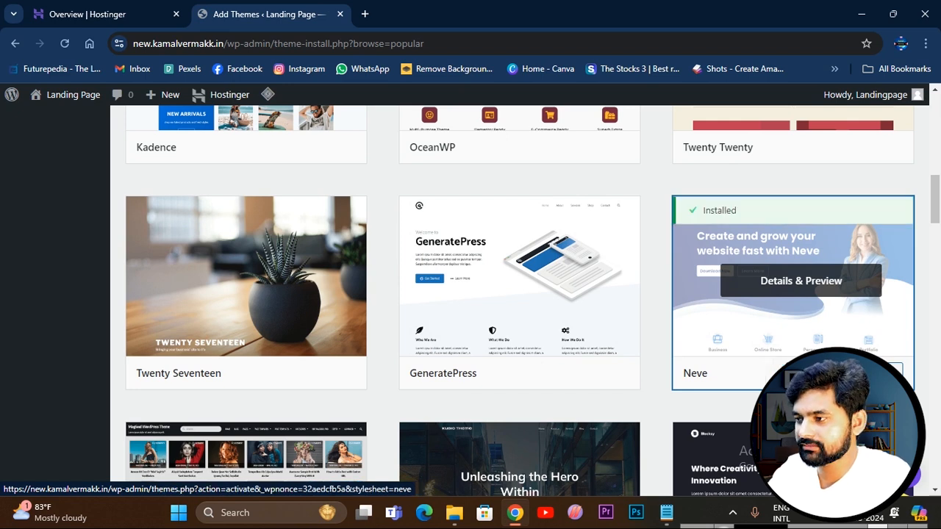
{"action": "left_click", "coordinate": [879, 373]}
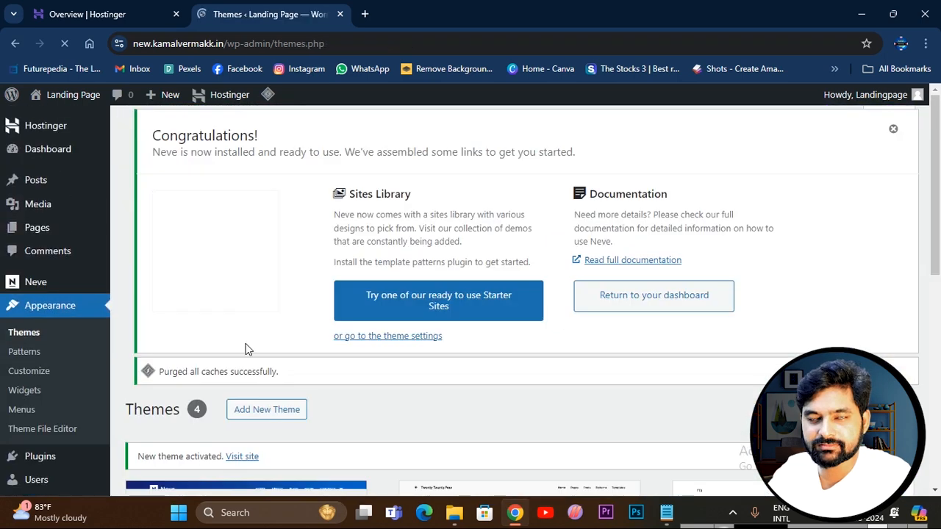
Look over the installed themes and visit the live site to examine its front page with the Neve theme.
{"action": "scroll", "coordinate": [375, 360], "scroll_direction": "down", "scroll_amount": 8}
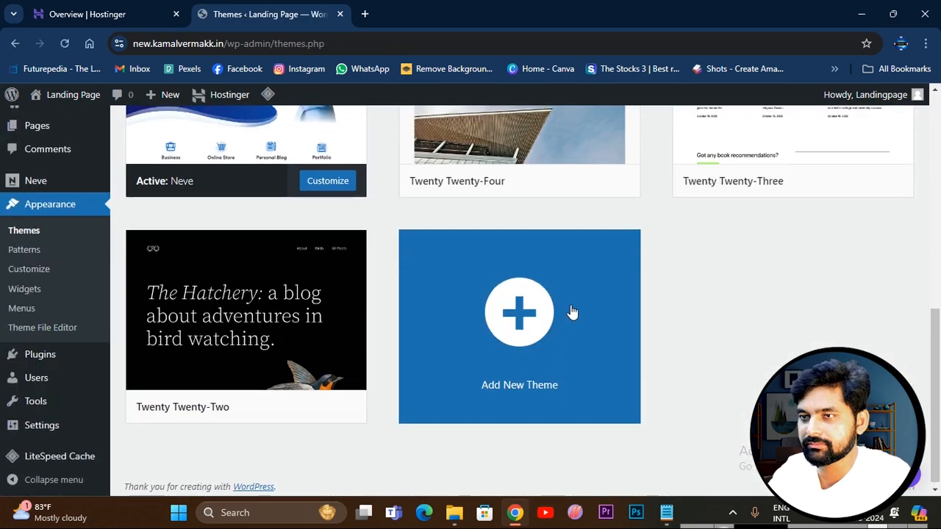
{"action": "scroll", "coordinate": [242, 378], "scroll_direction": "up", "scroll_amount": 5}
{"action": "scroll", "coordinate": [331, 394], "scroll_direction": "down", "scroll_amount": 4}
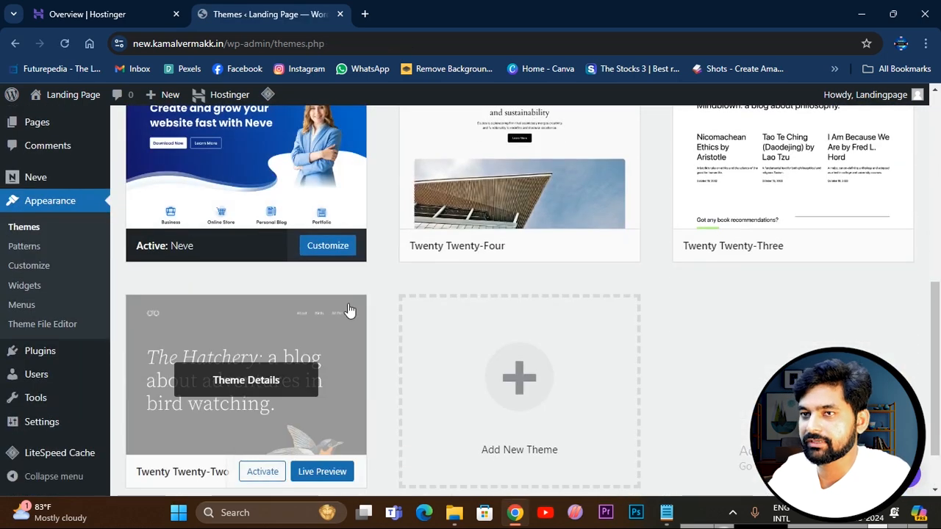
{"action": "scroll", "coordinate": [370, 384], "scroll_direction": "up", "scroll_amount": 4}
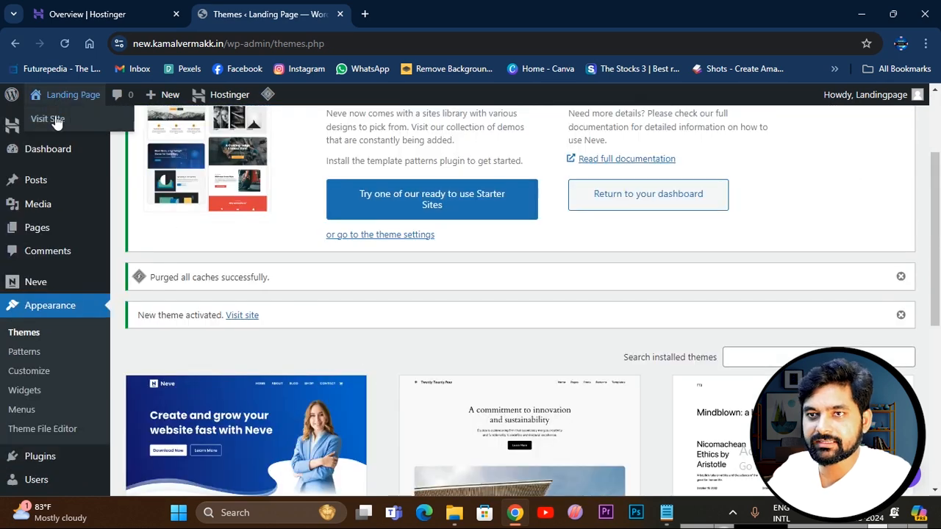
{"action": "left_click", "coordinate": [51, 117]}
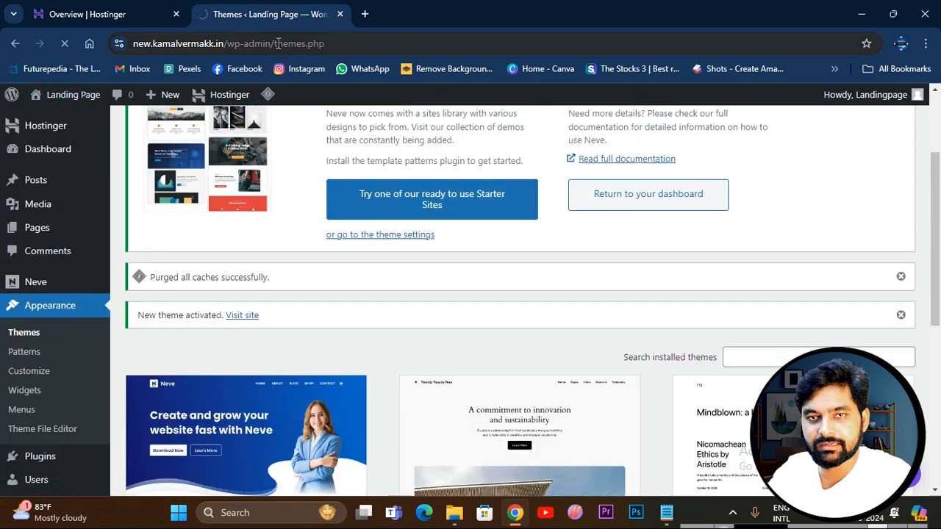
{"action": "scroll", "coordinate": [147, 193], "scroll_direction": "down", "scroll_amount": 1}
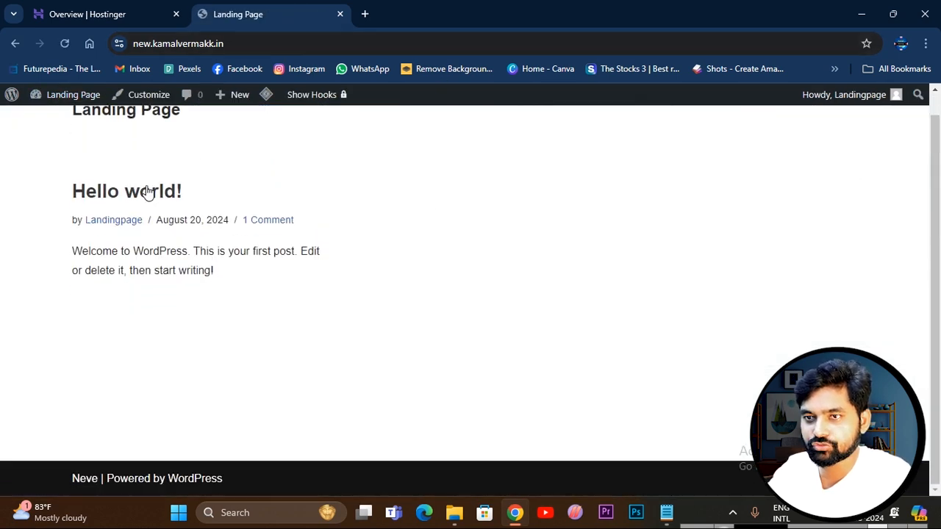
{"action": "scroll", "coordinate": [324, 264], "scroll_direction": "up", "scroll_amount": 1}
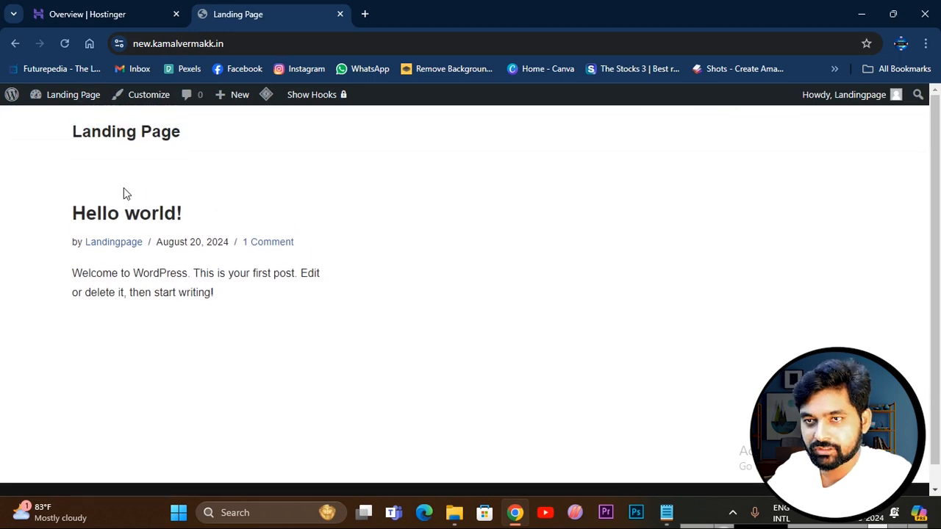
{"action": "scroll", "coordinate": [361, 219], "scroll_direction": "down", "scroll_amount": 1}
{"action": "scroll", "coordinate": [363, 216], "scroll_direction": "up", "scroll_amount": 1}
{"action": "scroll", "coordinate": [363, 216], "scroll_direction": "down", "scroll_amount": 1}
{"action": "left_click", "coordinate": [80, 16]}
{"action": "left_click", "coordinate": [255, 16]}
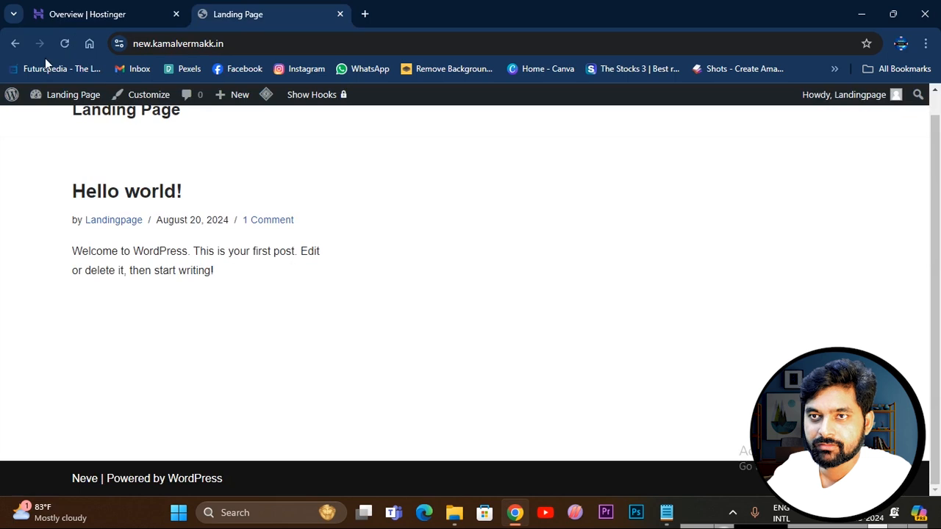
Return to the WordPress admin area and open the page for adding a new plugin.
{"action": "left_click", "coordinate": [15, 43]}
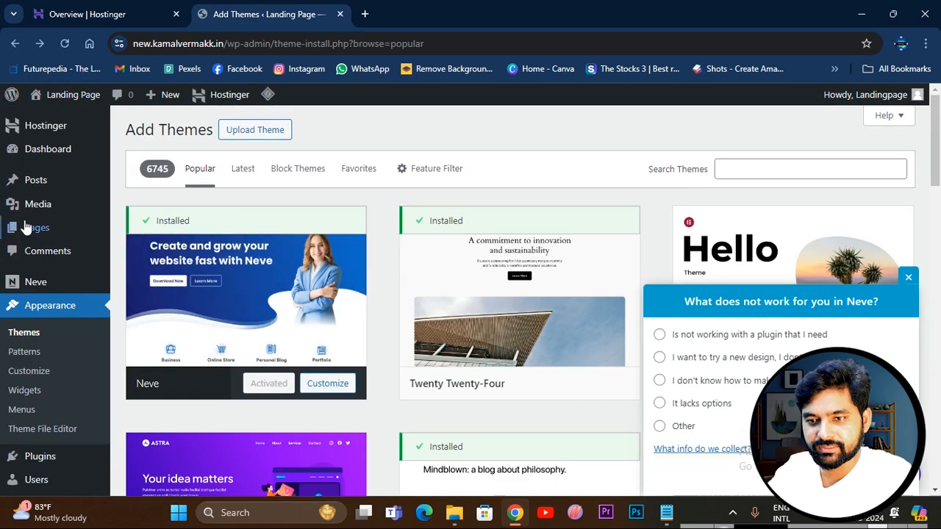
{"action": "scroll", "coordinate": [59, 294], "scroll_direction": "down", "scroll_amount": 2}
{"action": "mouse_move", "coordinate": [44, 320]}
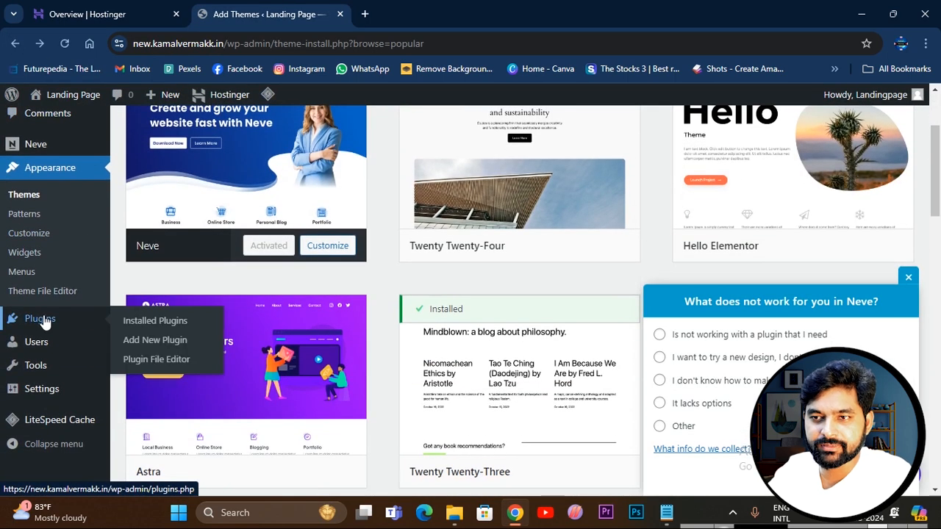
{"action": "left_click", "coordinate": [159, 341]}
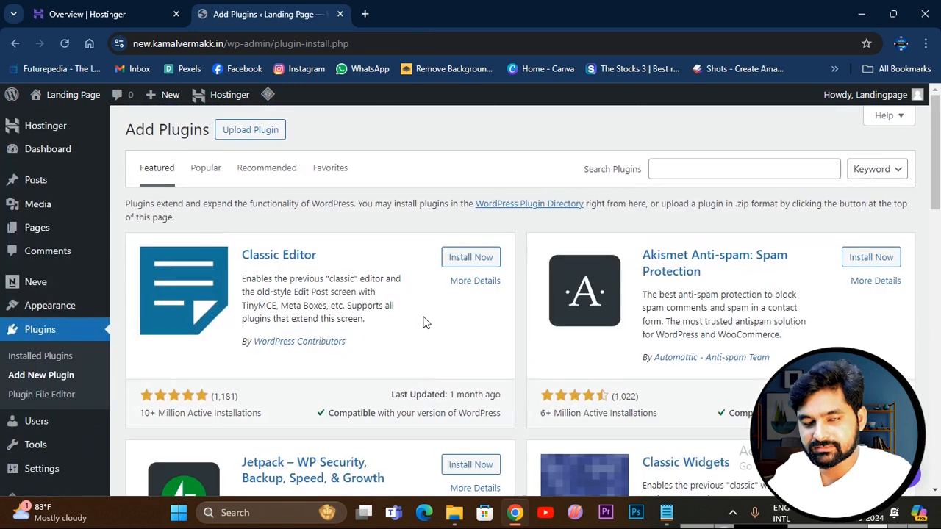
Look through the featured, favorite and recommended plugin lists.
{"action": "scroll", "coordinate": [560, 397], "scroll_direction": "down", "scroll_amount": 3}
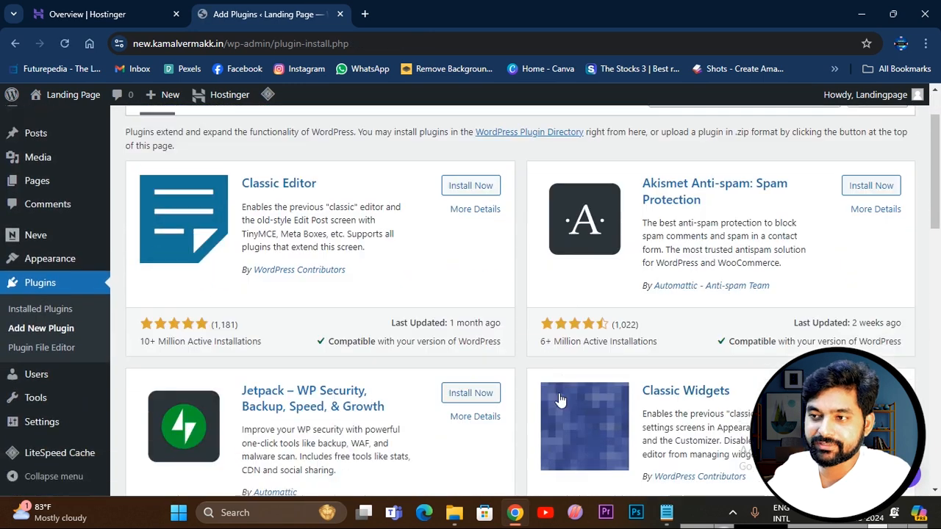
{"action": "scroll", "coordinate": [560, 398], "scroll_direction": "up", "scroll_amount": 3}
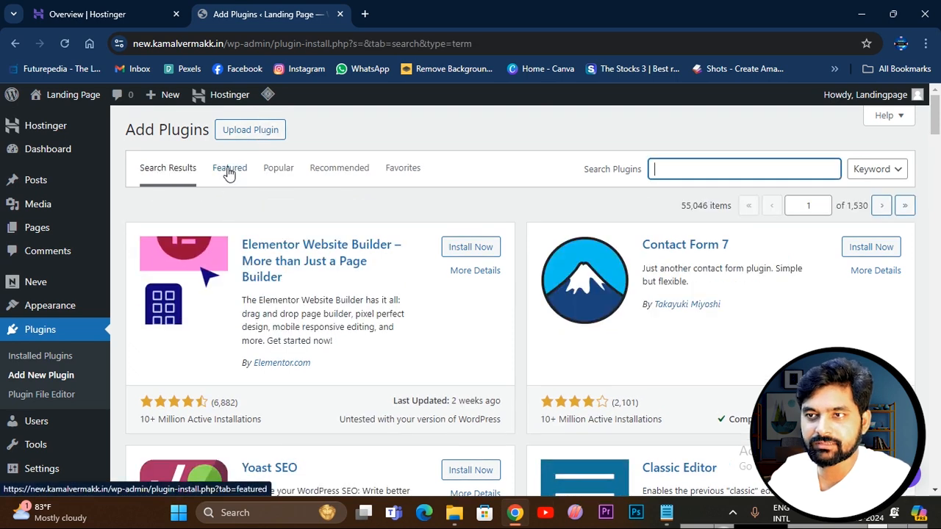
{"action": "left_click", "coordinate": [228, 170]}
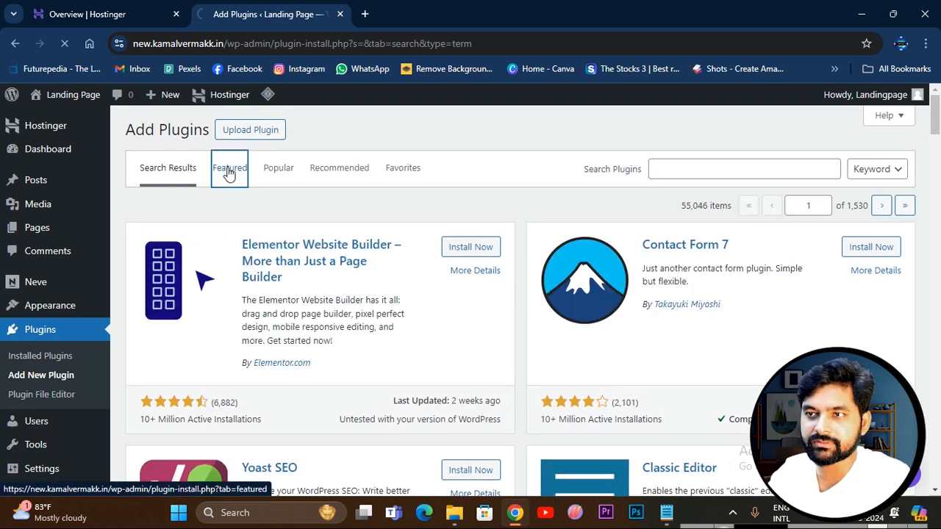
{"action": "left_click", "coordinate": [340, 175]}
{"action": "left_click", "coordinate": [268, 172]}
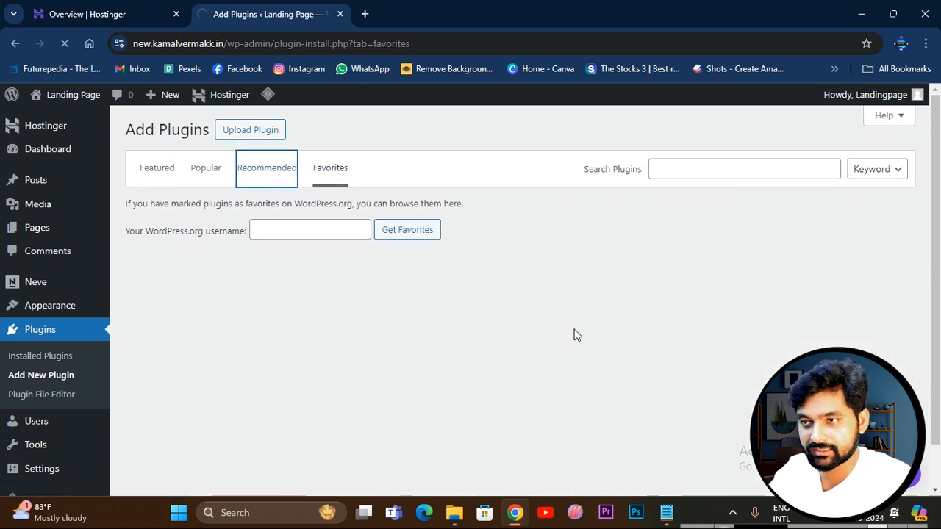
Search the plugin directory for "elementor", then install and activate the Elementor Website Builder plugin.
{"action": "left_click", "coordinate": [678, 172]}
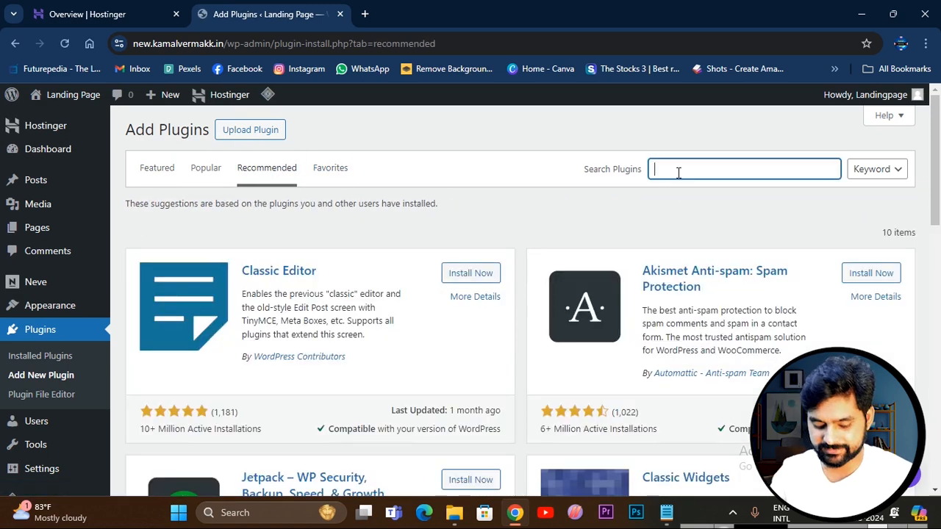
{"action": "type", "text": "elementor"}
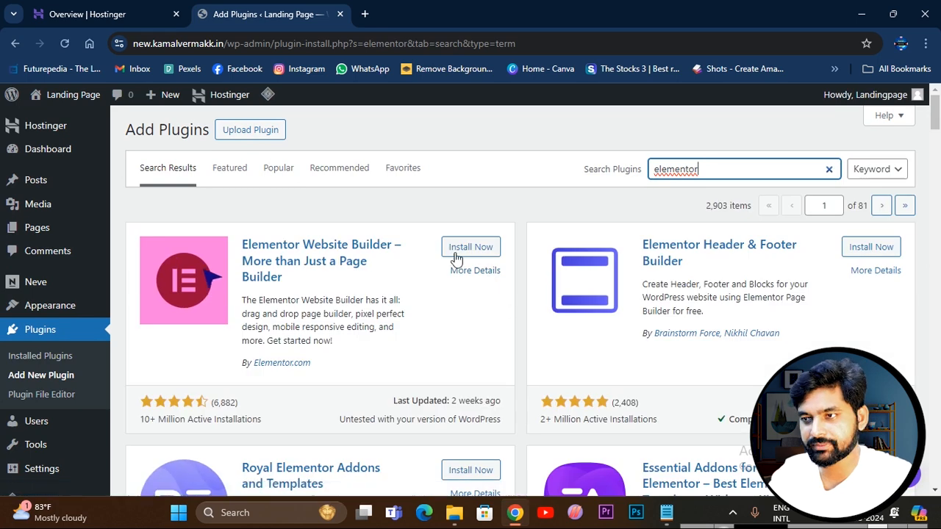
{"action": "left_click", "coordinate": [471, 248]}
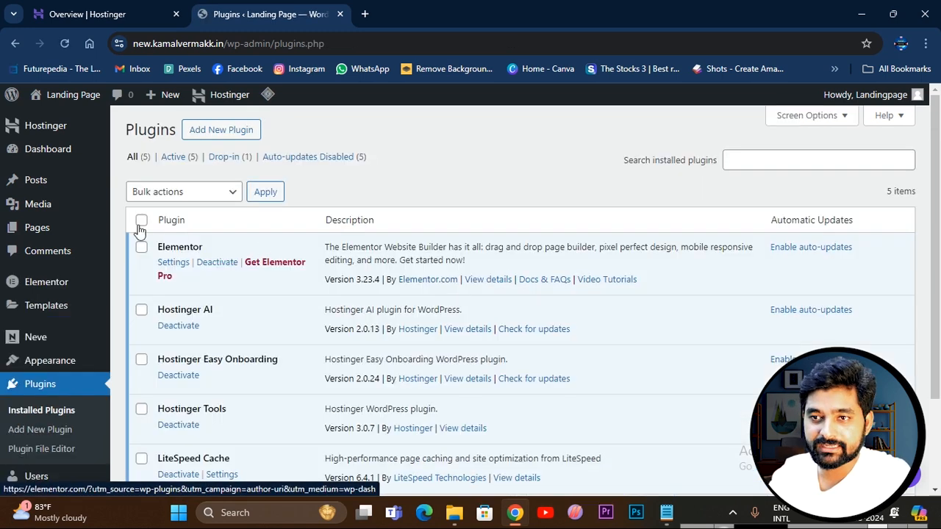
Add a new page titled "Landing Page" and open it for editing with Elementor.
{"action": "left_click", "coordinate": [38, 227]}
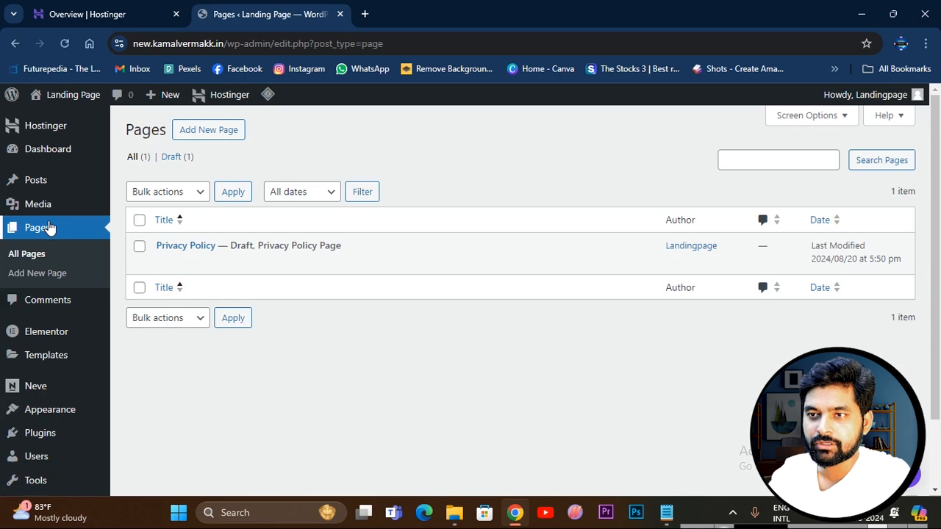
{"action": "left_click", "coordinate": [204, 134]}
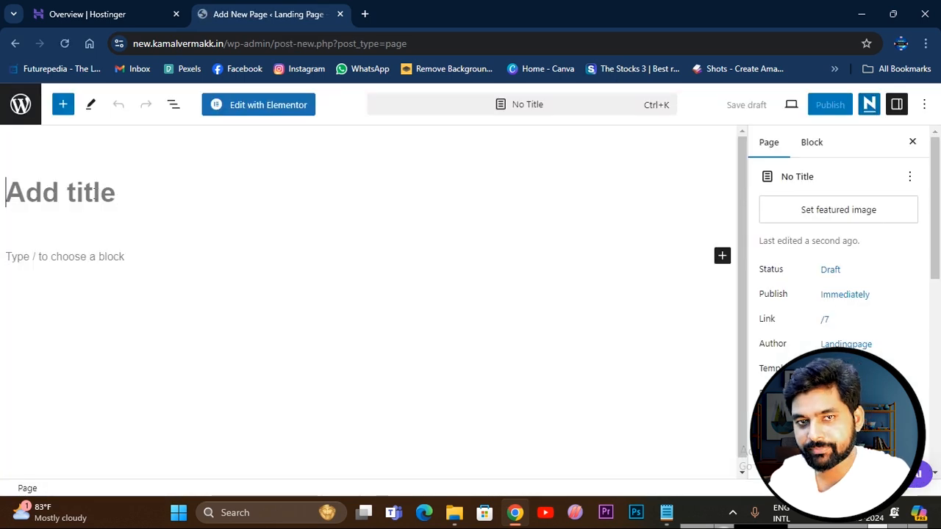
{"action": "type", "text": "Lang"}
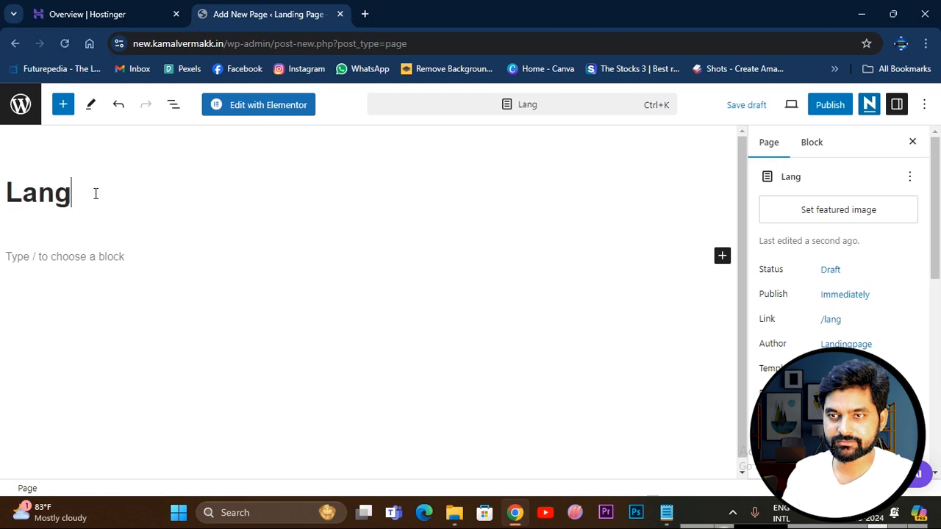
{"action": "key", "text": "BackSpace"}
{"action": "type", "text": "ding Page"}
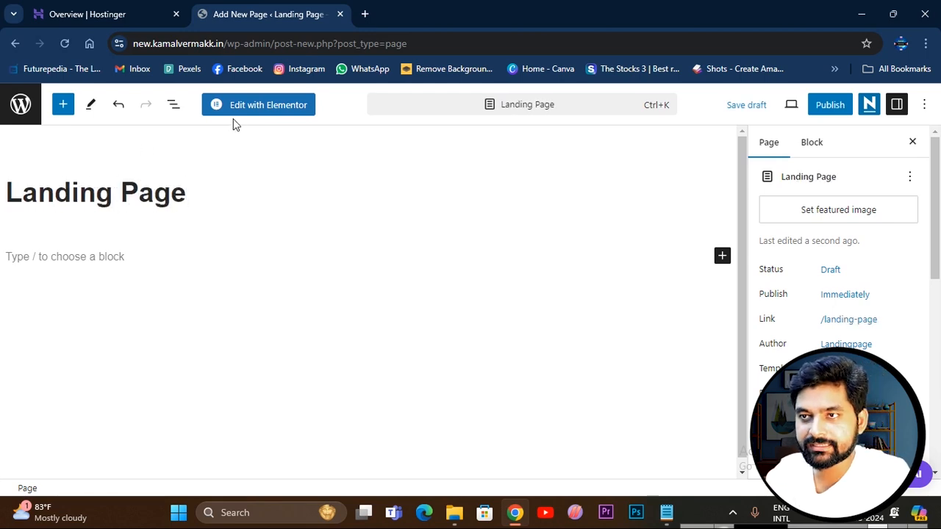
{"action": "left_click", "coordinate": [250, 105]}
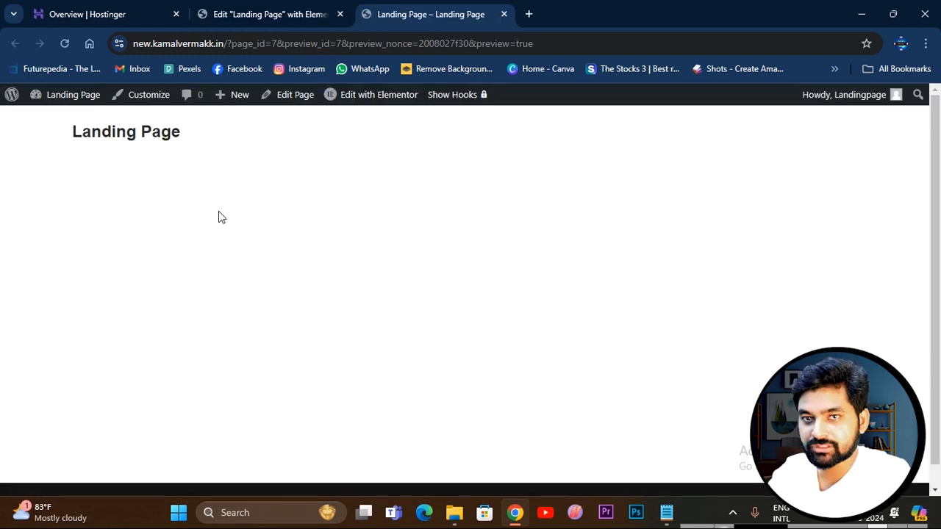
{"action": "left_click", "coordinate": [274, 16]}
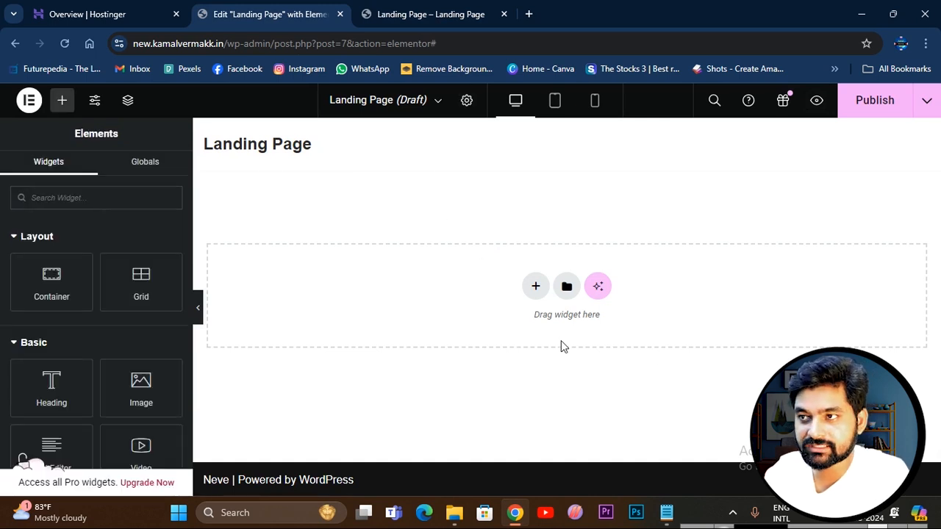
Set the landing page's layout to Elementor Canvas and publish the page.
{"action": "left_click", "coordinate": [468, 101]}
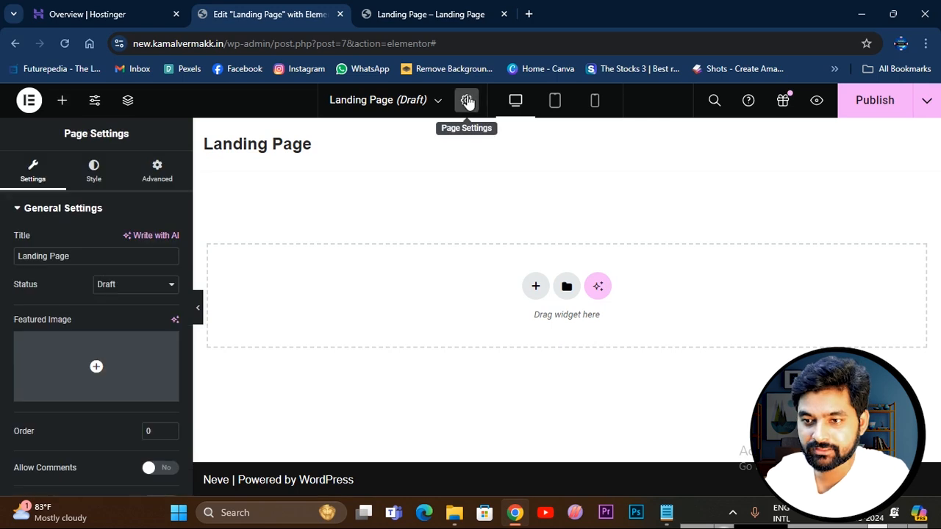
{"action": "scroll", "coordinate": [152, 402], "scroll_direction": "down", "scroll_amount": 3}
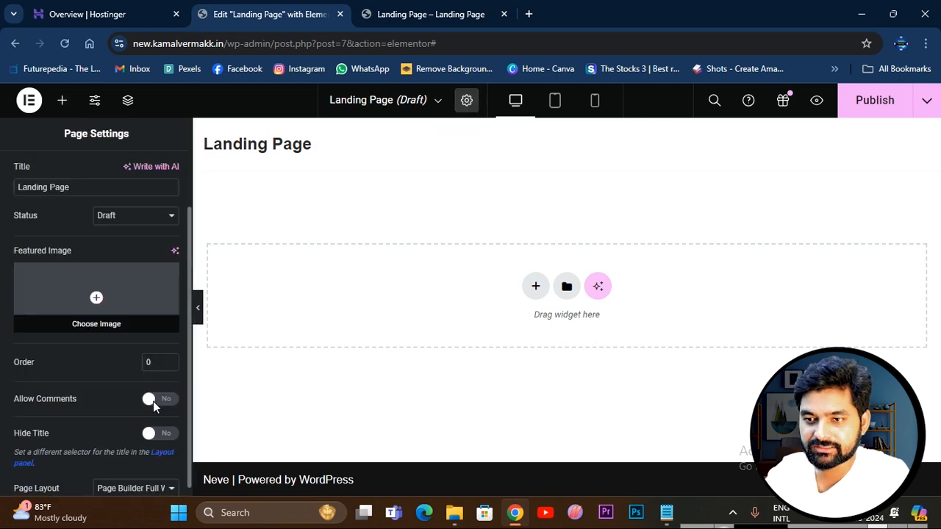
{"action": "left_click", "coordinate": [145, 478]}
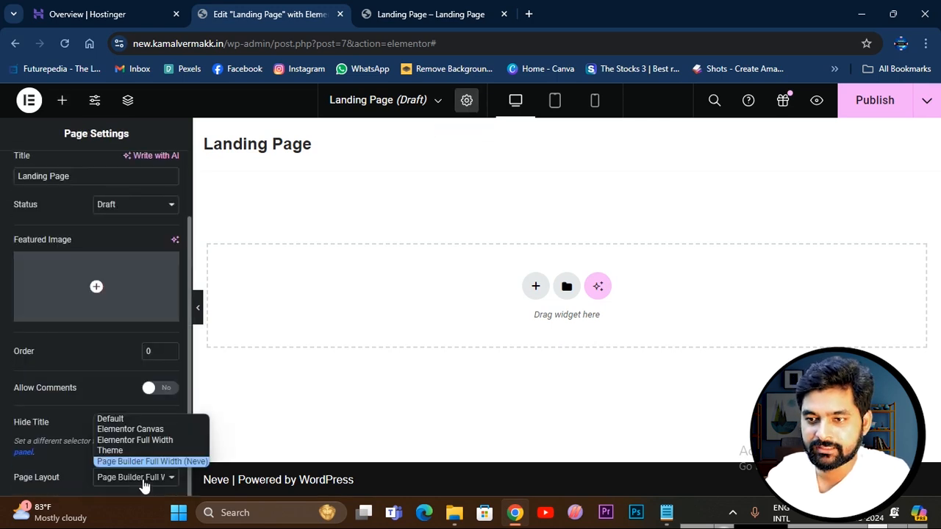
{"action": "left_click", "coordinate": [143, 430]}
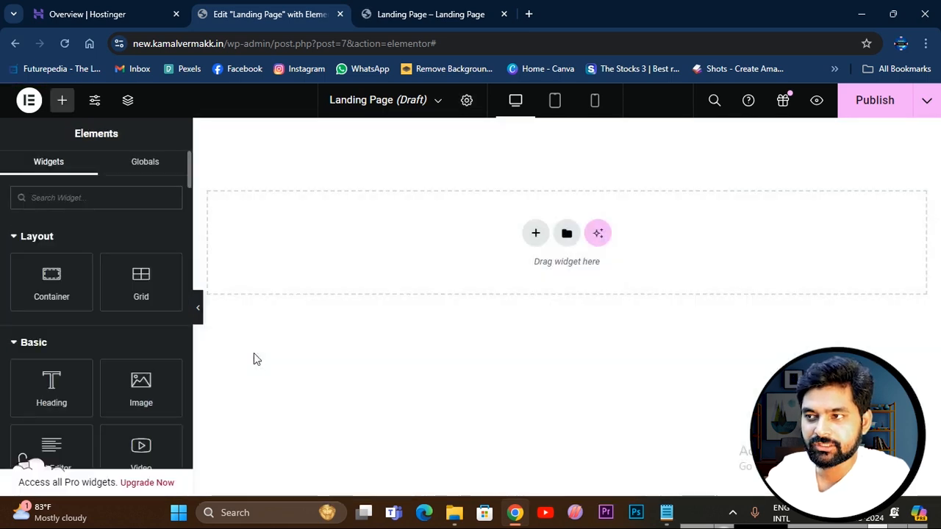
{"action": "left_click", "coordinate": [861, 112]}
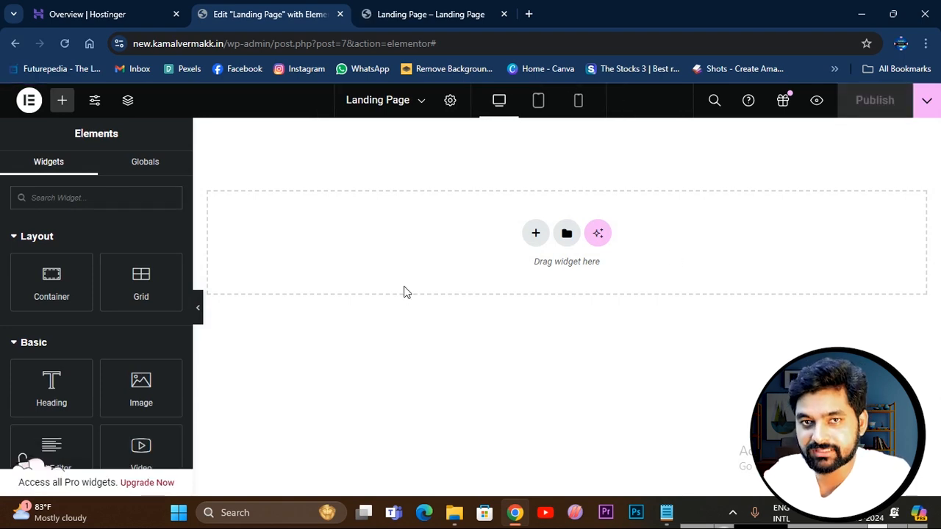
Open the template library and look through its full-page templates.
{"action": "left_click", "coordinate": [566, 233]}
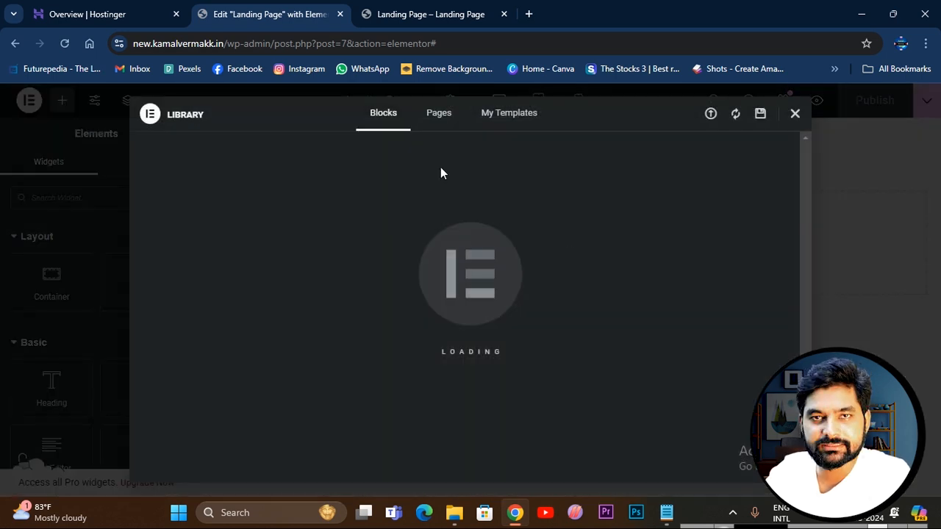
{"action": "left_click", "coordinate": [435, 118]}
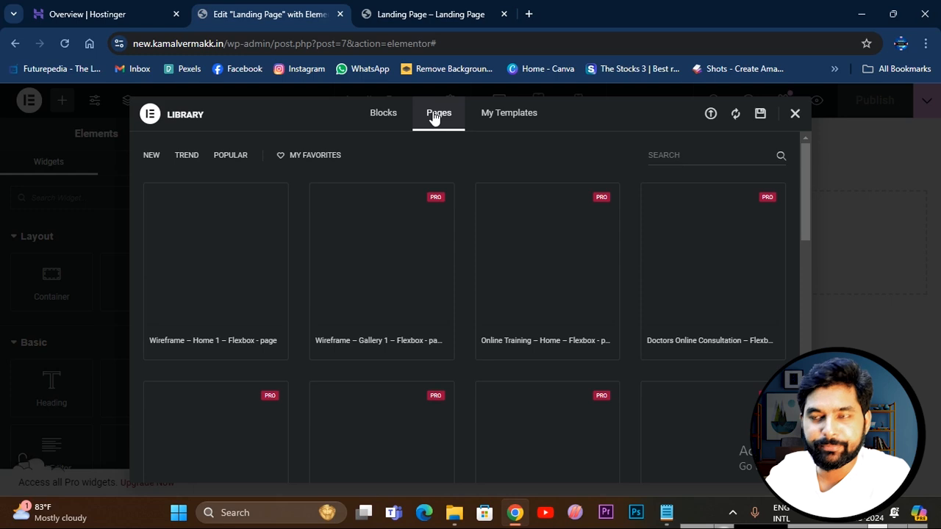
{"action": "scroll", "coordinate": [407, 351], "scroll_direction": "down", "scroll_amount": 3}
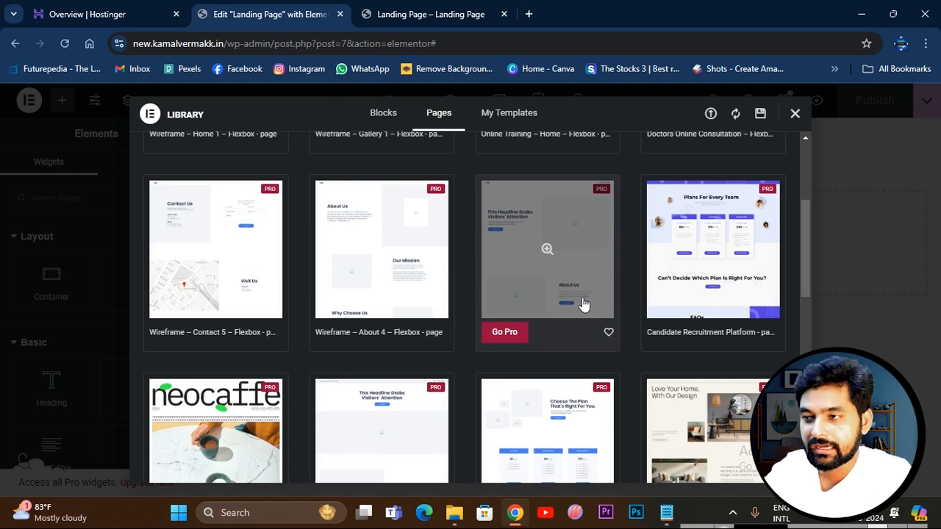
{"action": "scroll", "coordinate": [583, 303], "scroll_direction": "down", "scroll_amount": 3}
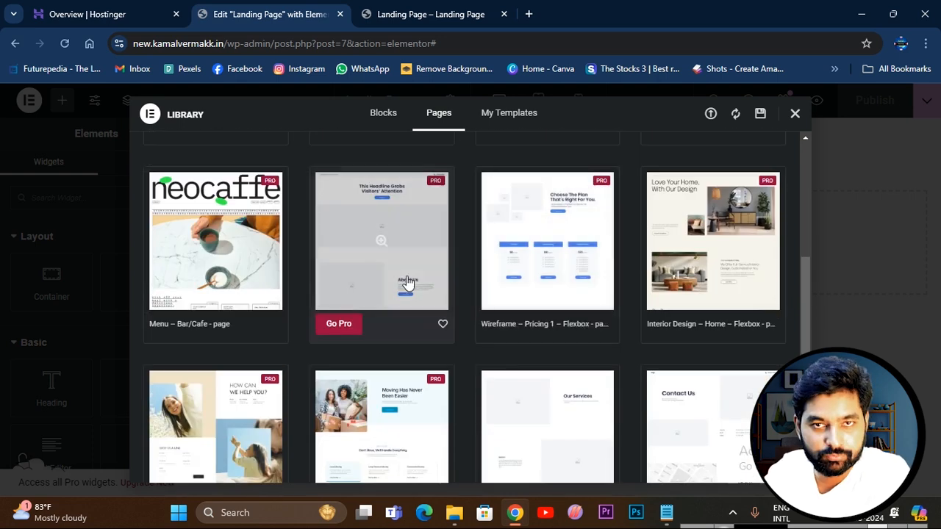
{"action": "scroll", "coordinate": [420, 279], "scroll_direction": "up", "scroll_amount": 3}
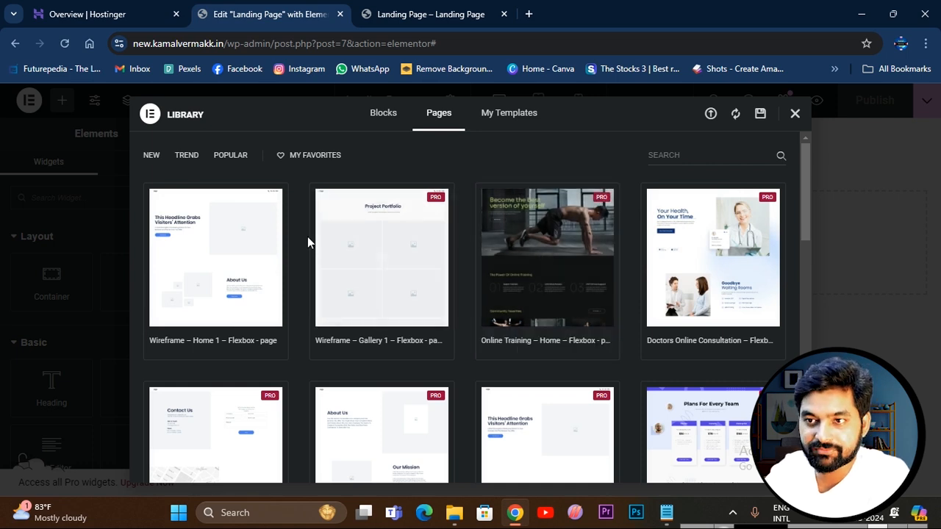
{"action": "scroll", "coordinate": [548, 295], "scroll_direction": "down", "scroll_amount": 1}
{"action": "scroll", "coordinate": [573, 265], "scroll_direction": "down", "scroll_amount": 3}
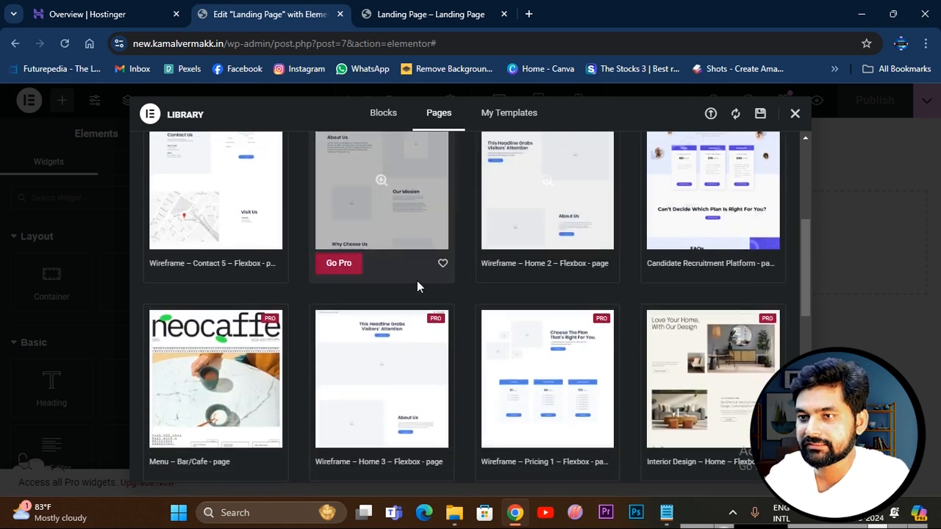
{"action": "scroll", "coordinate": [411, 268], "scroll_direction": "up", "scroll_amount": 4}
{"action": "scroll", "coordinate": [593, 271], "scroll_direction": "down", "scroll_amount": 10}
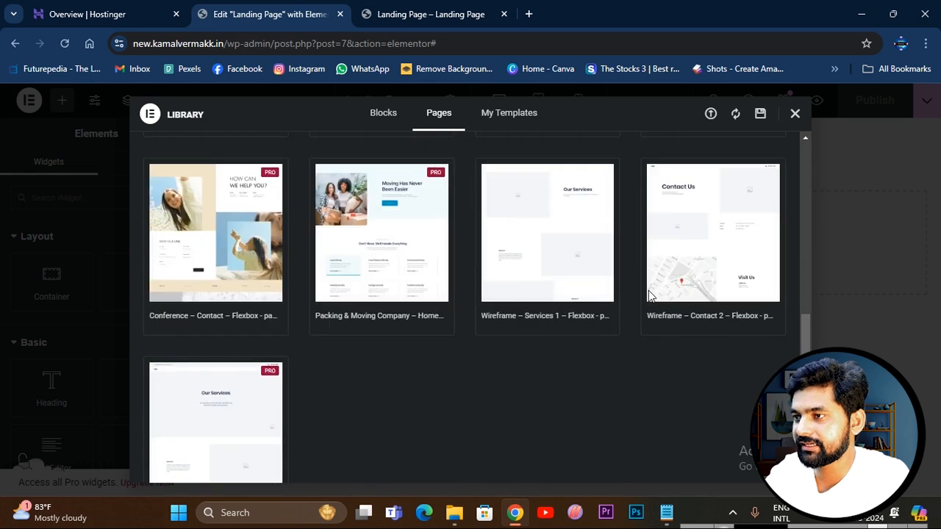
{"action": "scroll", "coordinate": [638, 354], "scroll_direction": "up", "scroll_amount": 5}
{"action": "scroll", "coordinate": [638, 354], "scroll_direction": "down", "scroll_amount": 5}
{"action": "scroll", "coordinate": [571, 336], "scroll_direction": "up", "scroll_amount": 7}
{"action": "scroll", "coordinate": [506, 310], "scroll_direction": "up", "scroll_amount": 2}
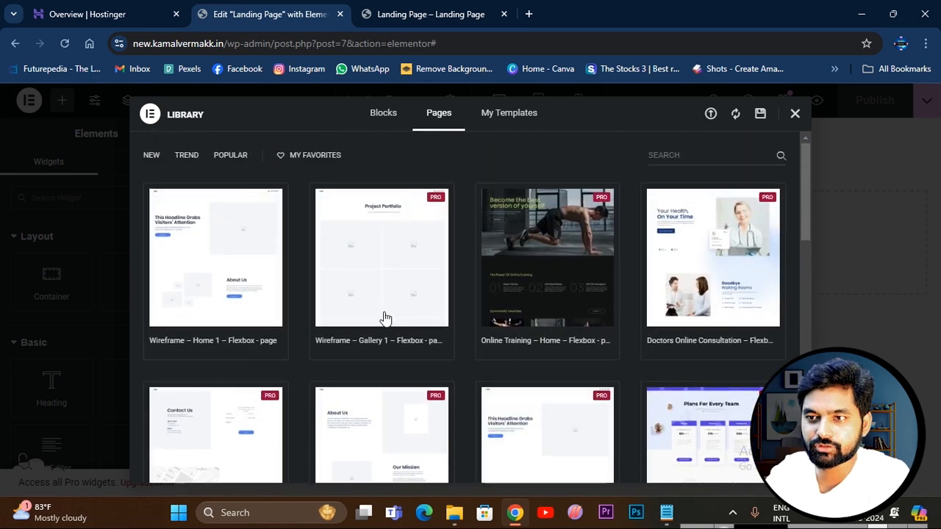
Insert the "Wireframe – Home 1 – Flexbox" page template, connecting the site to the Elementor template library.
{"action": "left_click", "coordinate": [176, 343]}
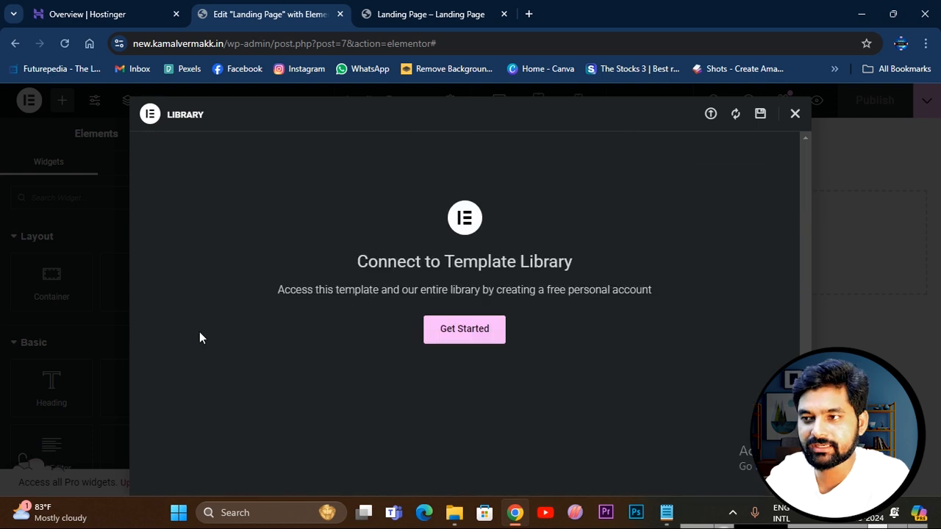
{"action": "left_click", "coordinate": [472, 329]}
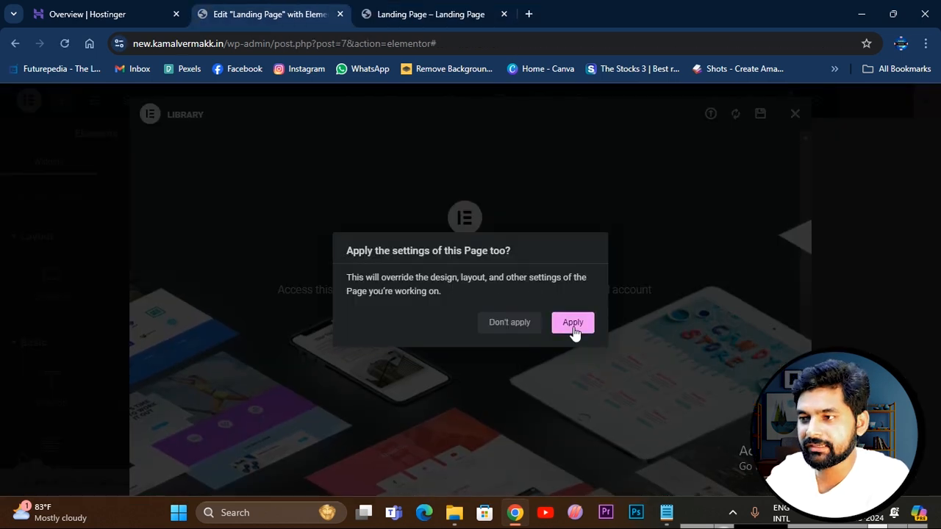
{"action": "left_click", "coordinate": [573, 324]}
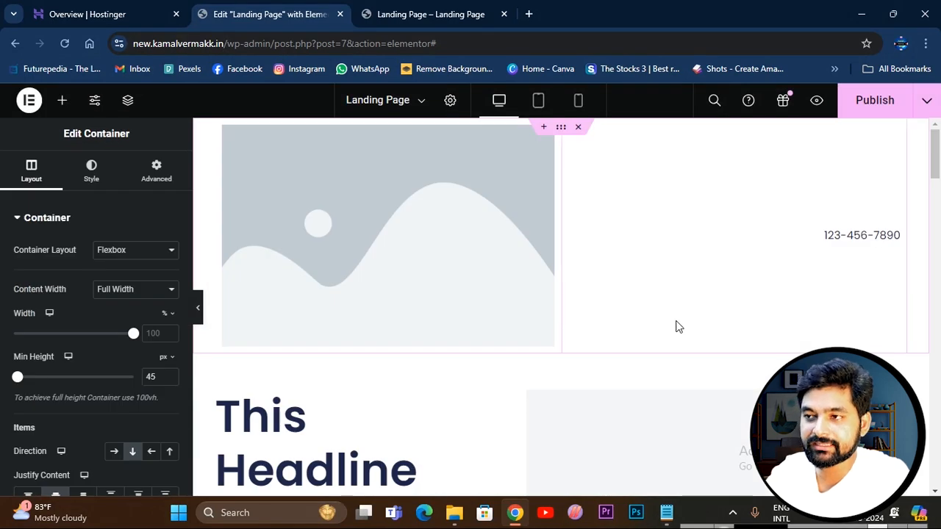
Look through the inserted template's headline, About Us, Our Services and Why Choose Us sections.
{"action": "scroll", "coordinate": [635, 291], "scroll_direction": "down", "scroll_amount": 12}
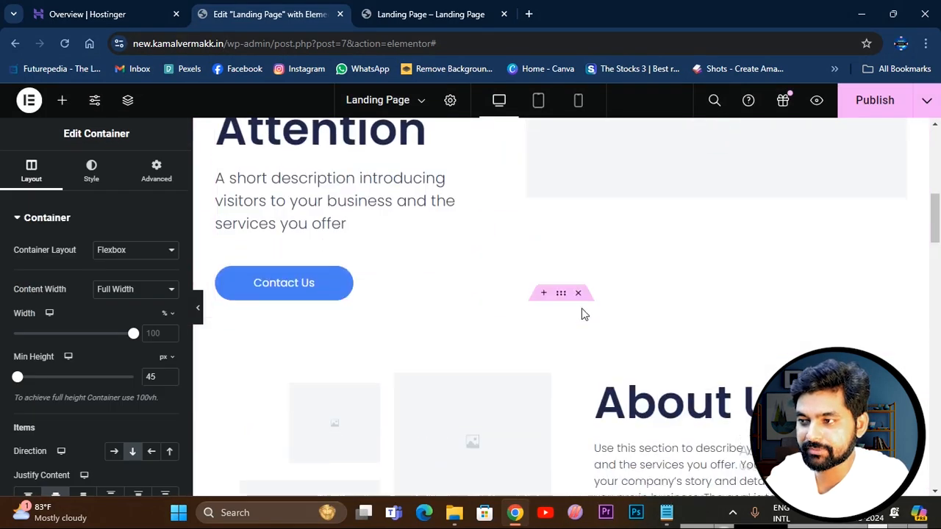
{"action": "scroll", "coordinate": [590, 331], "scroll_direction": "down", "scroll_amount": 2}
{"action": "left_click", "coordinate": [492, 268]}
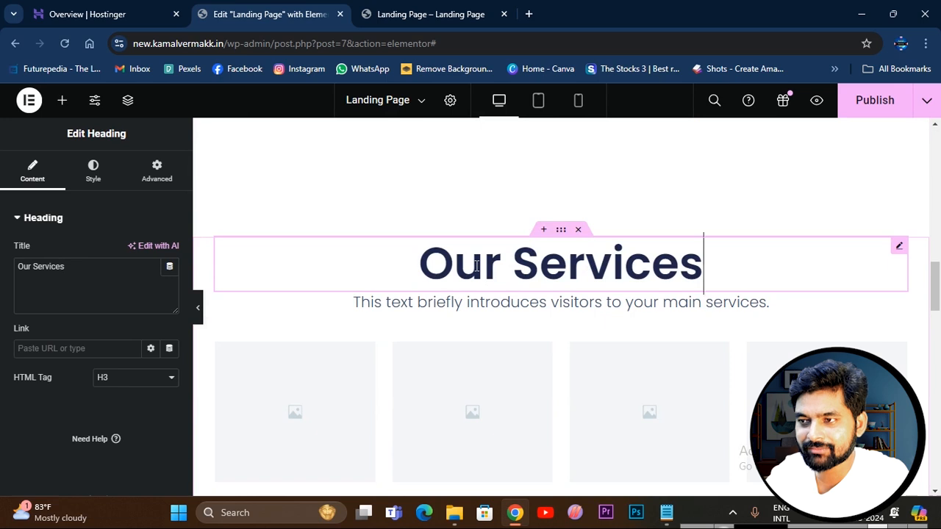
{"action": "double_click", "coordinate": [476, 266]}
{"action": "scroll", "coordinate": [628, 366], "scroll_direction": "down", "scroll_amount": 3}
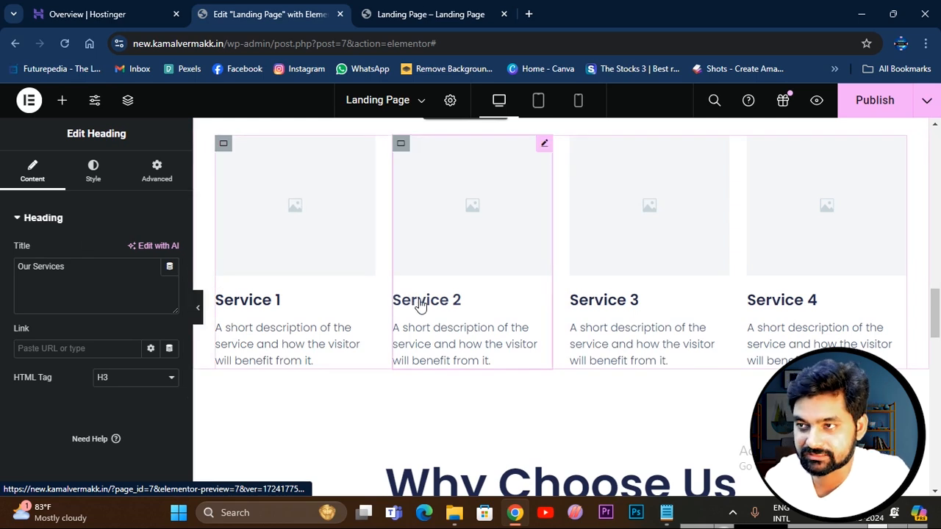
{"action": "scroll", "coordinate": [610, 305], "scroll_direction": "up", "scroll_amount": 2}
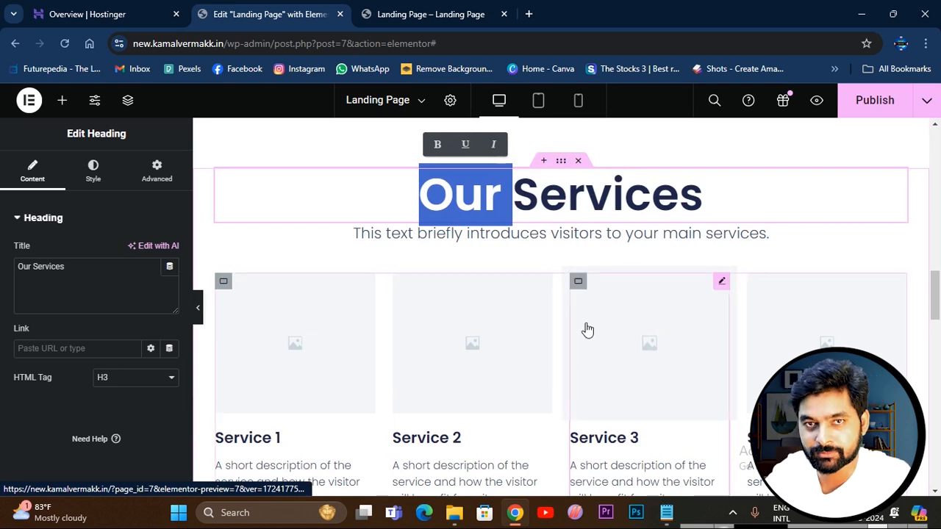
{"action": "scroll", "coordinate": [587, 330], "scroll_direction": "up", "scroll_amount": 10}
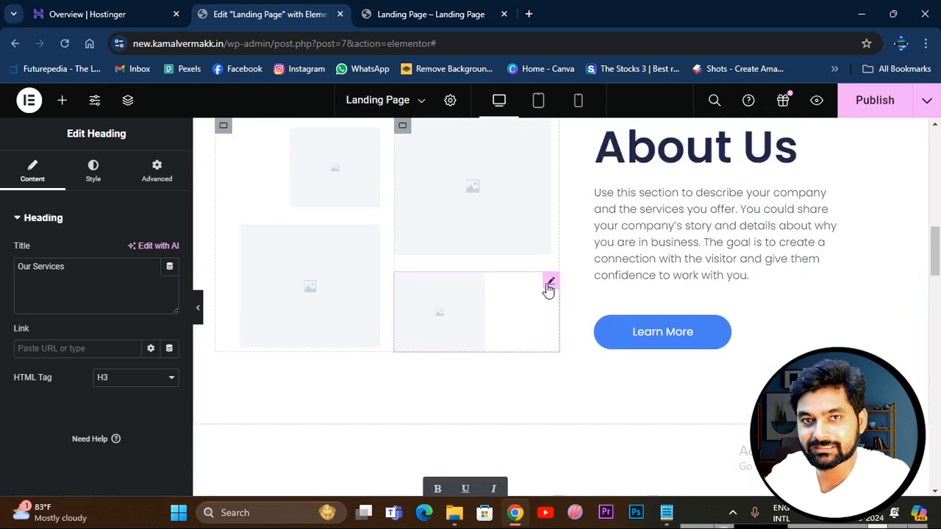
{"action": "scroll", "coordinate": [547, 283], "scroll_direction": "up", "scroll_amount": 5}
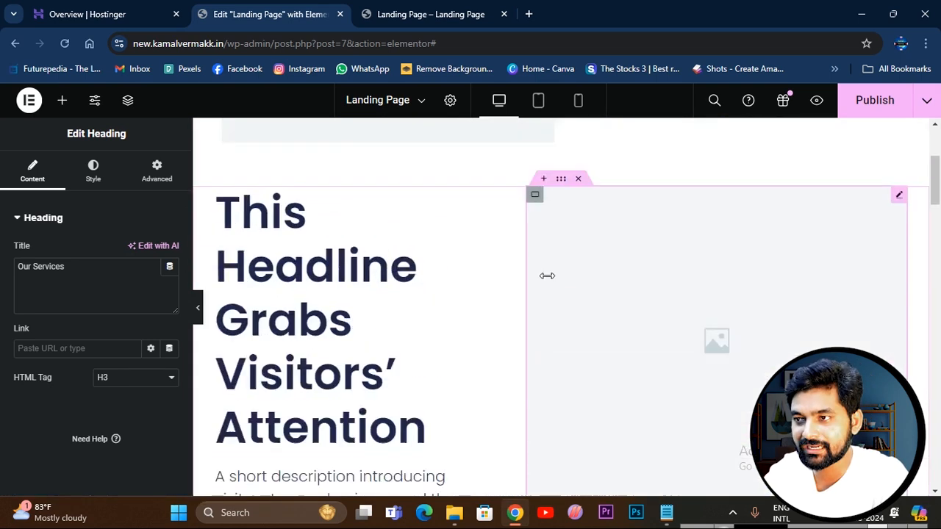
{"action": "scroll", "coordinate": [546, 276], "scroll_direction": "down", "scroll_amount": 20}
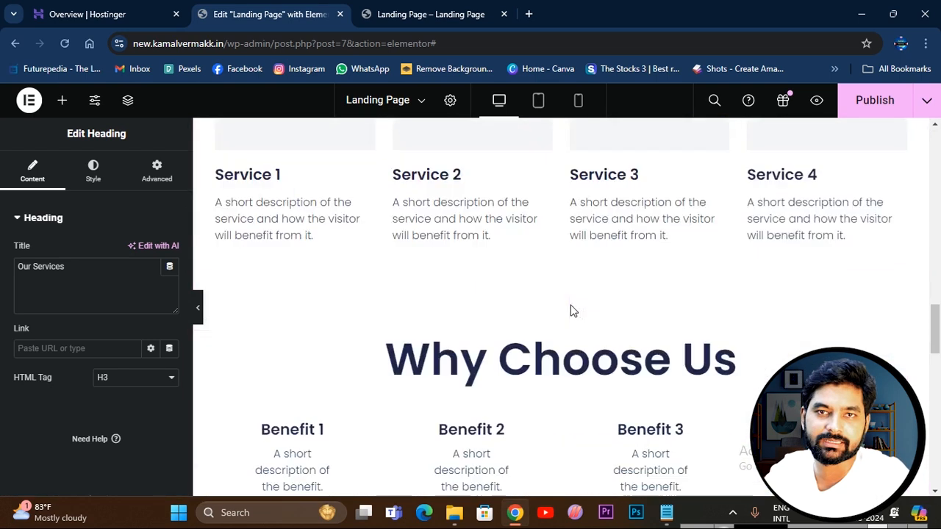
{"action": "scroll", "coordinate": [573, 311], "scroll_direction": "down", "scroll_amount": 3}
{"action": "scroll", "coordinate": [573, 311], "scroll_direction": "up", "scroll_amount": 4}
{"action": "scroll", "coordinate": [573, 311], "scroll_direction": "up", "scroll_amount": 20}
Delete the header container holding the placeholder logo and phone number above the headline section.
{"action": "left_click", "coordinate": [378, 157]}
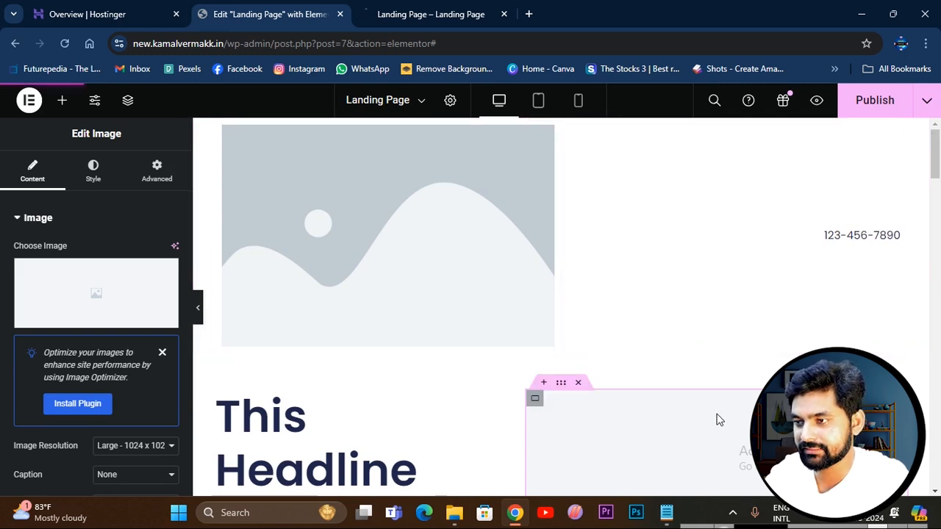
{"action": "scroll", "coordinate": [655, 372], "scroll_direction": "down", "scroll_amount": 2}
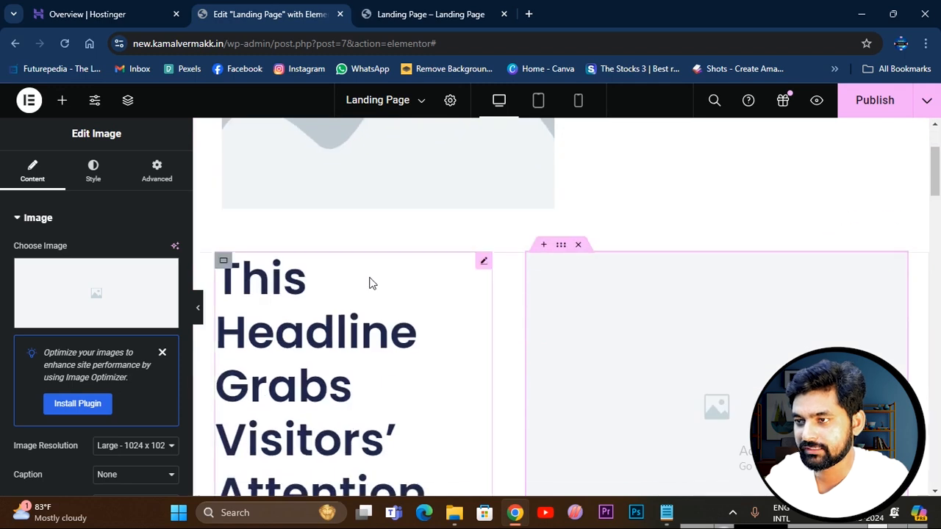
{"action": "scroll", "coordinate": [485, 280], "scroll_direction": "up", "scroll_amount": 1}
{"action": "scroll", "coordinate": [483, 267], "scroll_direction": "up", "scroll_amount": 1}
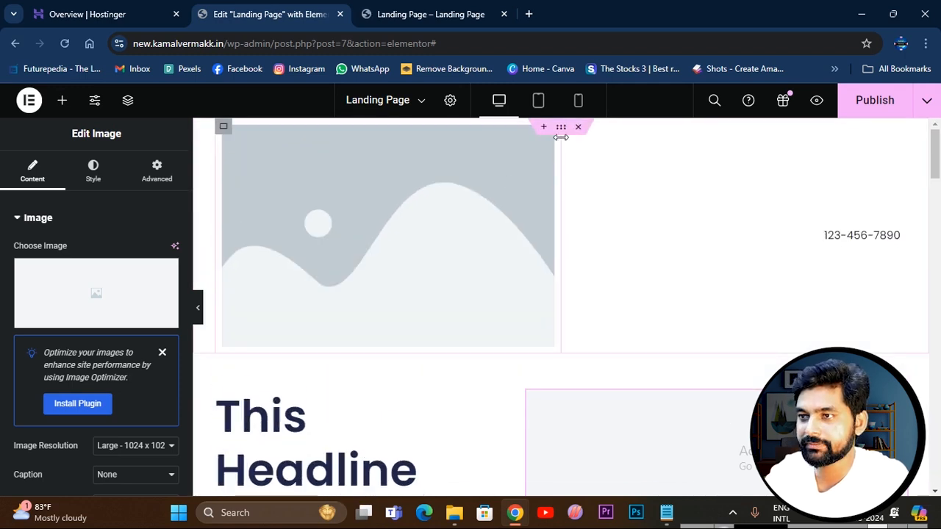
{"action": "left_click", "coordinate": [578, 128]}
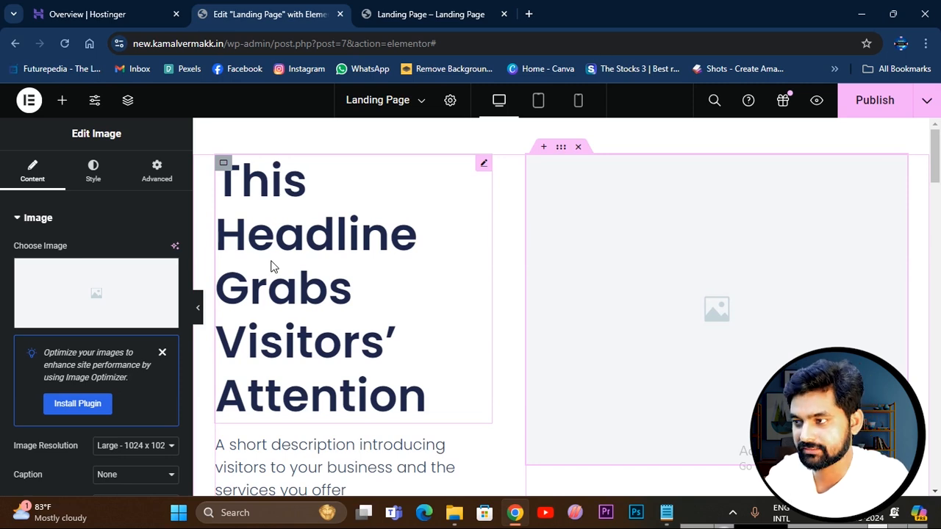
Replace the placeholder image beside the headline with website-banner-img, uploaded from the Landing Page folder.
{"action": "left_click", "coordinate": [103, 299]}
{"action": "left_click", "coordinate": [553, 319]}
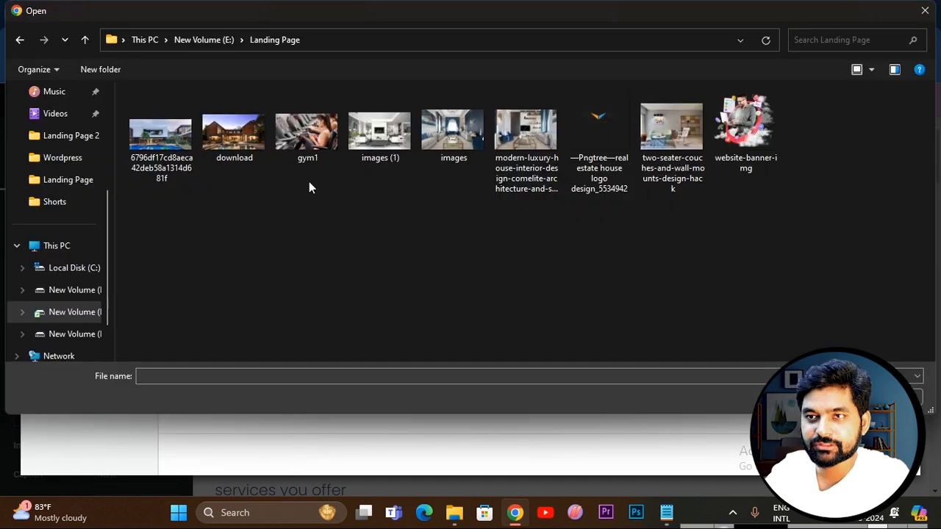
{"action": "left_click", "coordinate": [728, 162]}
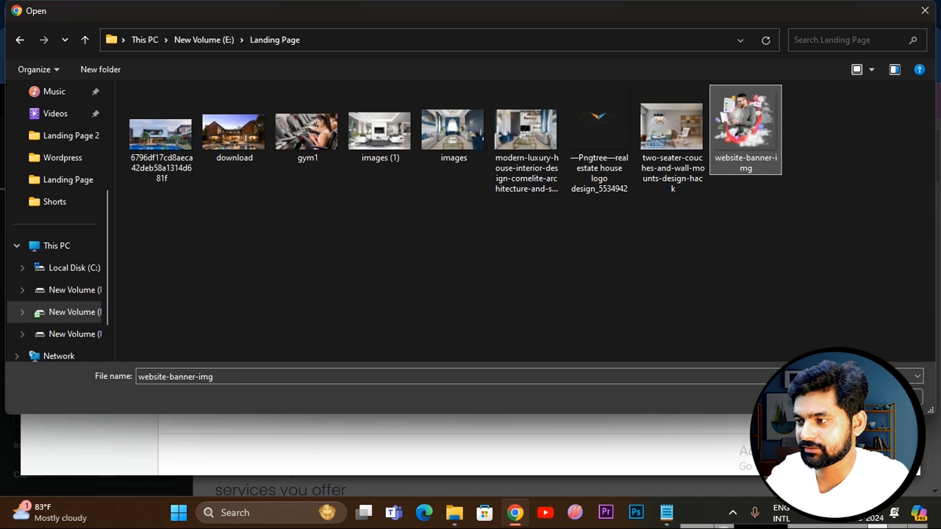
{"action": "left_click", "coordinate": [819, 397]}
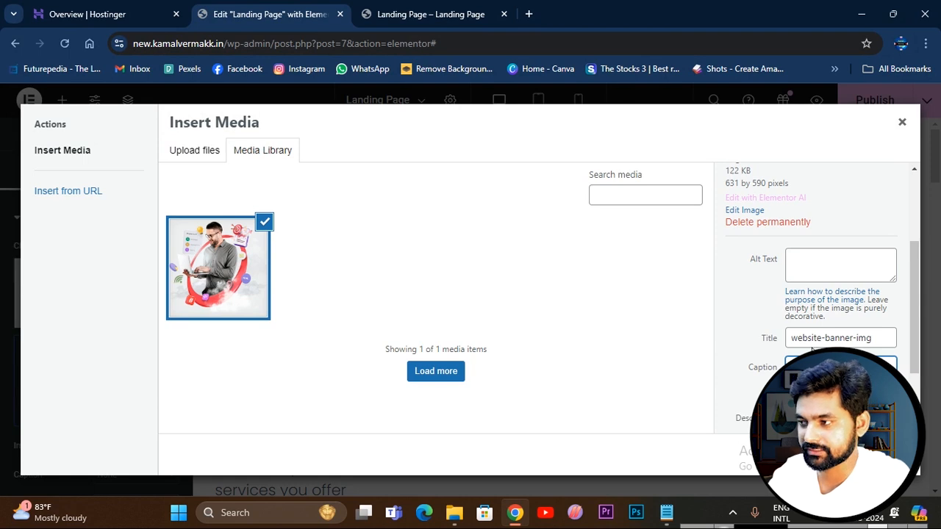
{"action": "scroll", "coordinate": [812, 345], "scroll_direction": "down", "scroll_amount": 2}
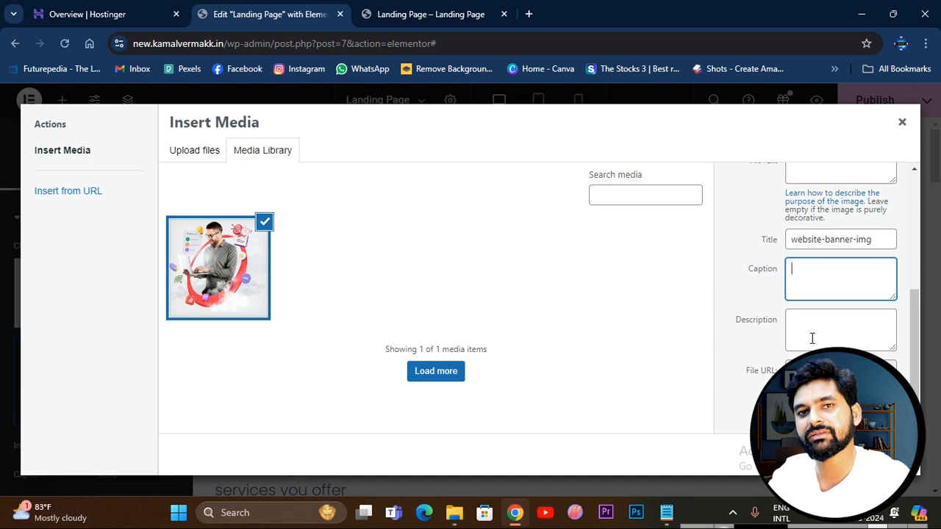
{"action": "scroll", "coordinate": [807, 261], "scroll_direction": "up", "scroll_amount": 2}
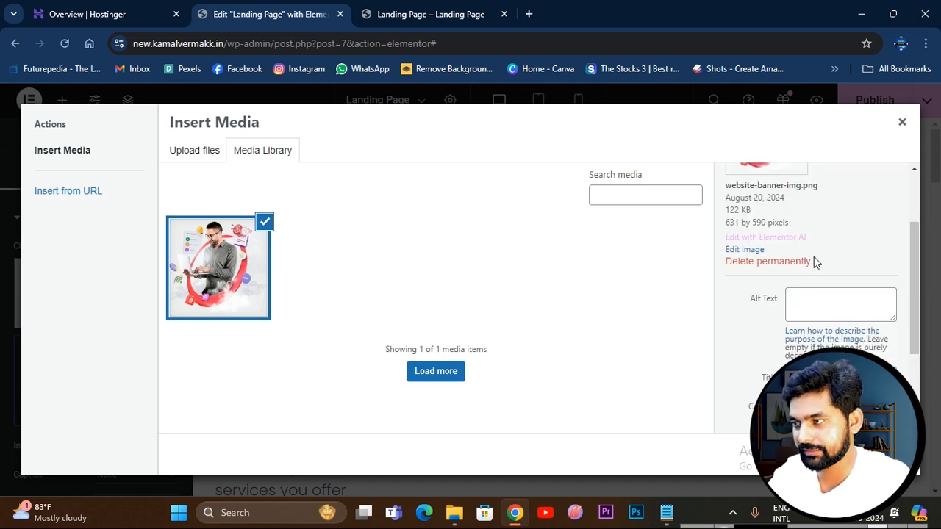
{"action": "scroll", "coordinate": [891, 319], "scroll_direction": "down", "scroll_amount": 2}
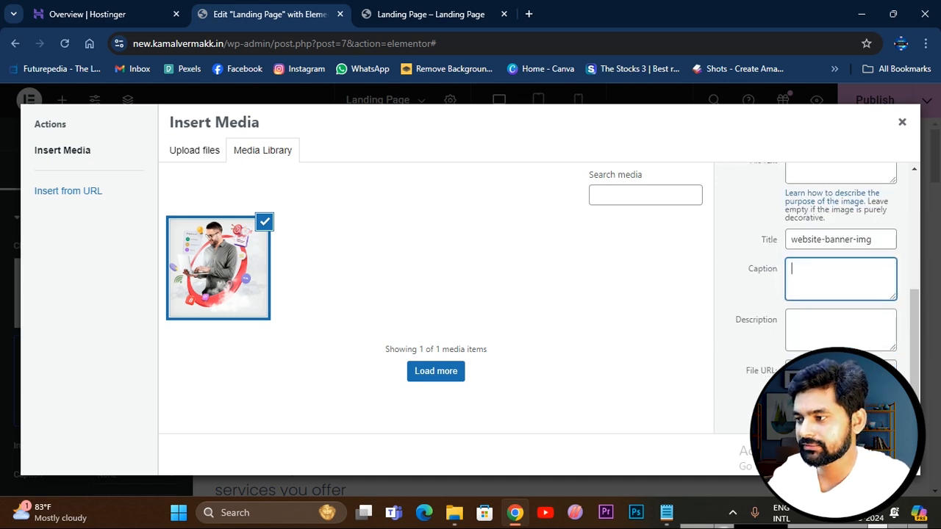
{"action": "left_click", "coordinate": [886, 454]}
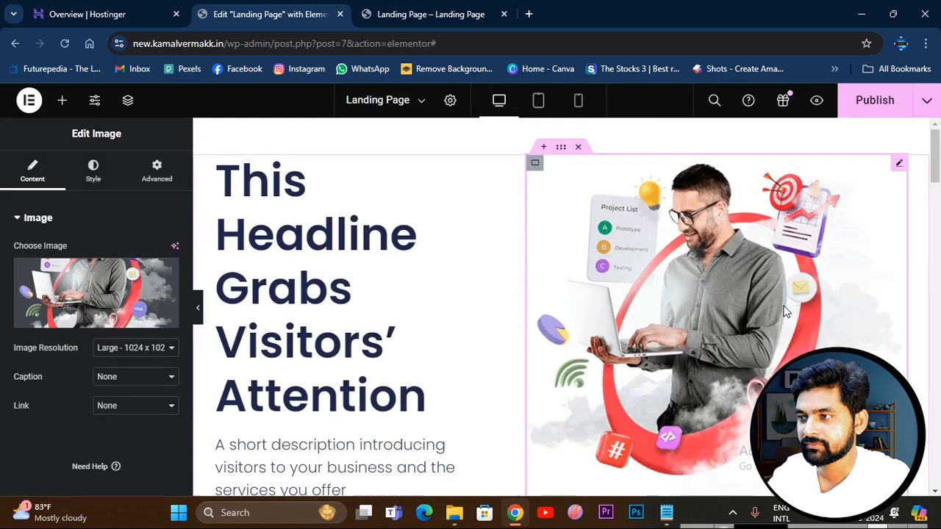
{"action": "scroll", "coordinate": [652, 243], "scroll_direction": "down", "scroll_amount": 2}
{"action": "scroll", "coordinate": [695, 302], "scroll_direction": "up", "scroll_amount": 2}
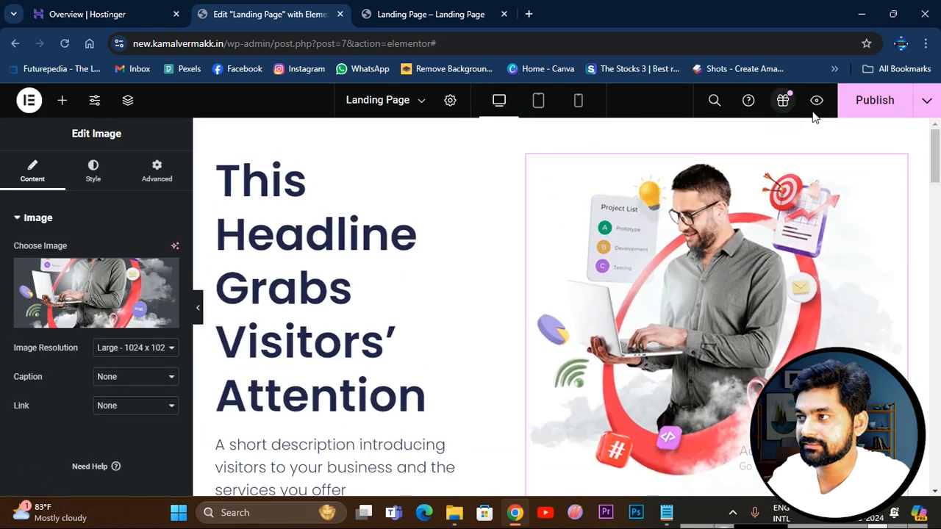
Publish the landing page and review its headline section with the new banner image in the preview.
{"action": "left_click", "coordinate": [874, 102]}
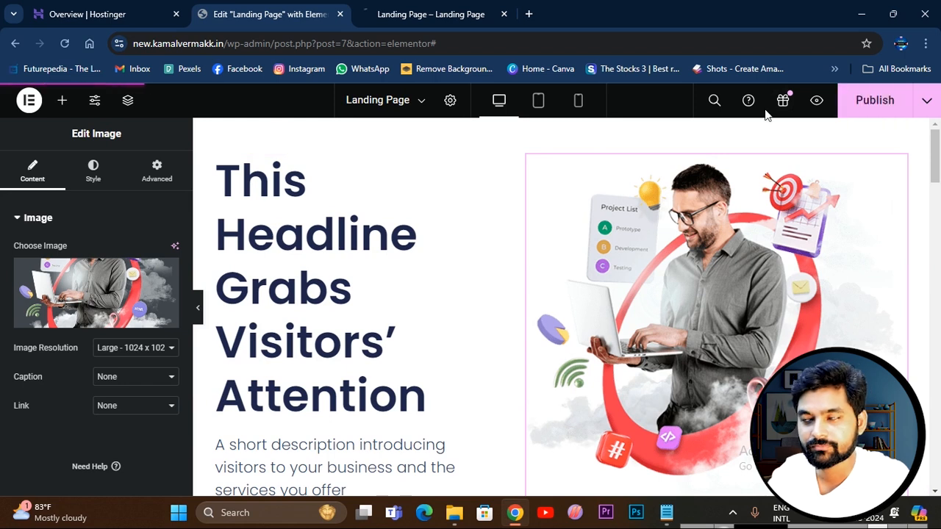
{"action": "left_click", "coordinate": [431, 14]}
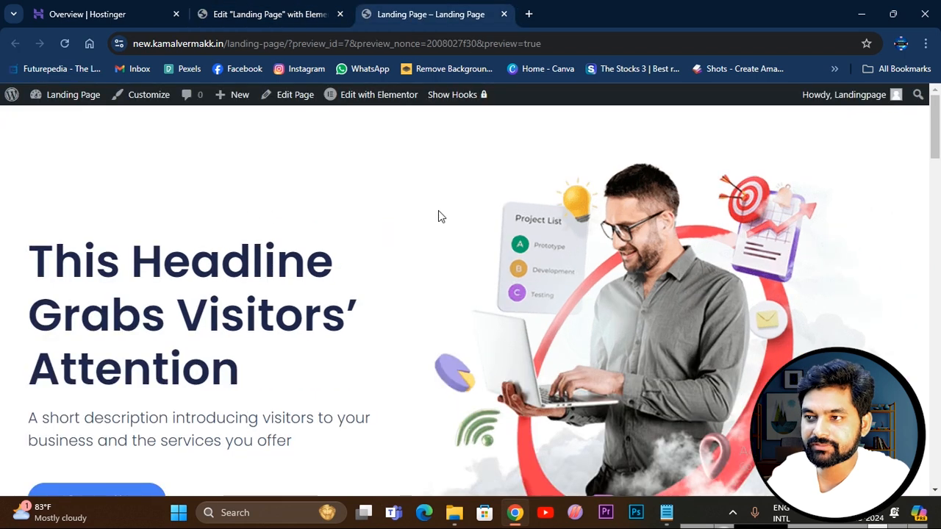
{"action": "scroll", "coordinate": [470, 235], "scroll_direction": "down", "scroll_amount": 4}
{"action": "scroll", "coordinate": [512, 263], "scroll_direction": "up", "scroll_amount": 3}
{"action": "scroll", "coordinate": [514, 261], "scroll_direction": "up", "scroll_amount": 2}
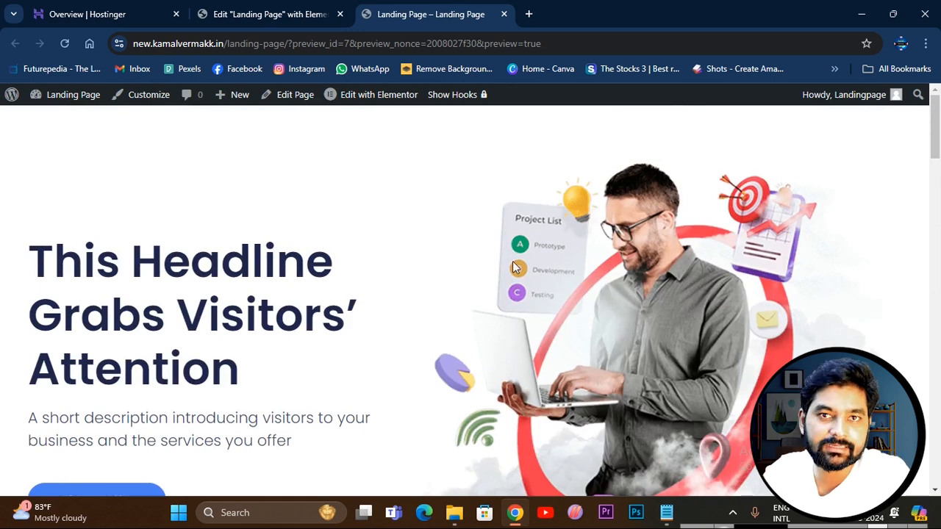
{"action": "scroll", "coordinate": [591, 340], "scroll_direction": "down", "scroll_amount": 8}
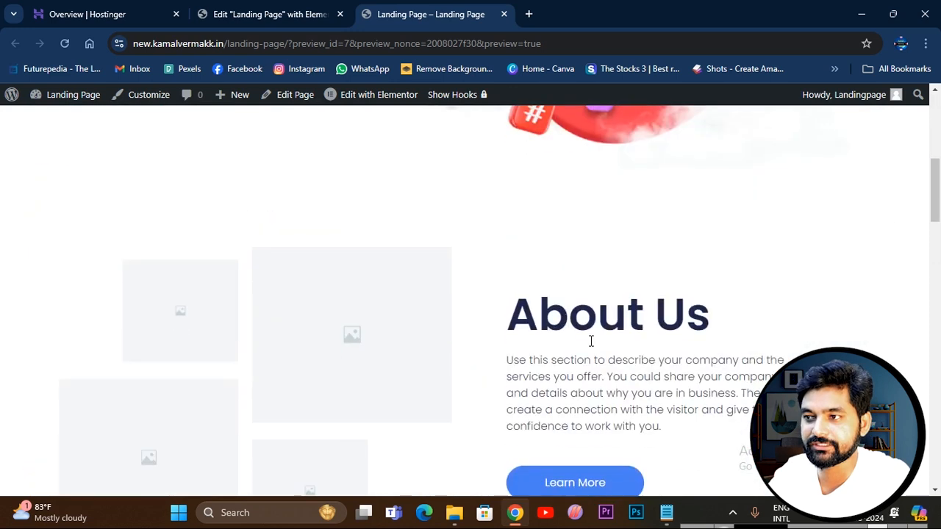
{"action": "scroll", "coordinate": [591, 341], "scroll_direction": "up", "scroll_amount": 4}
{"action": "scroll", "coordinate": [591, 341], "scroll_direction": "up", "scroll_amount": 4}
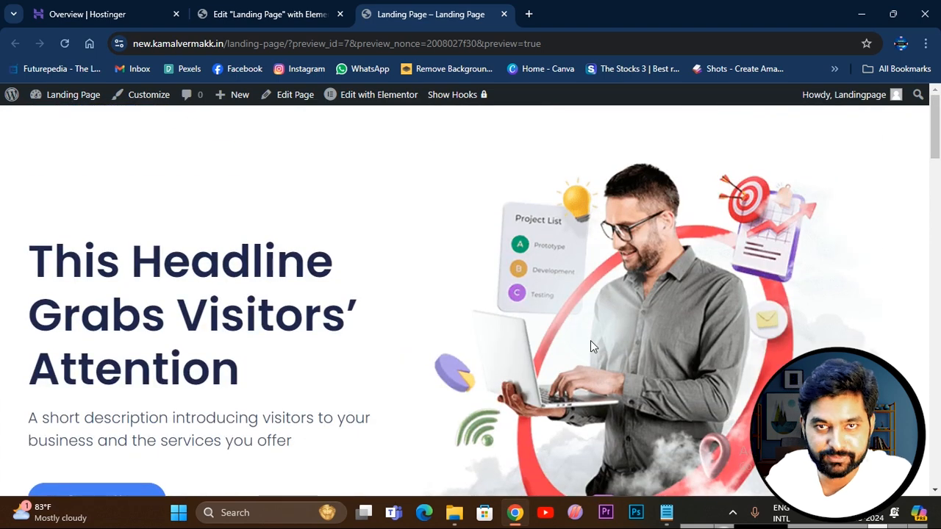
Test the Learn More button of the About Us section in the page preview, then return to the Elementor editor.
{"action": "scroll", "coordinate": [590, 340], "scroll_direction": "down", "scroll_amount": 5}
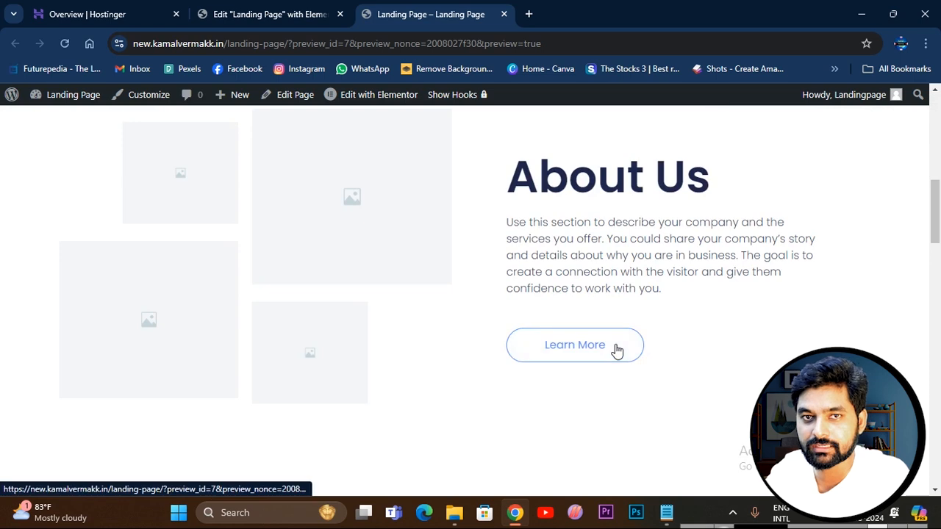
{"action": "left_click", "coordinate": [618, 349]}
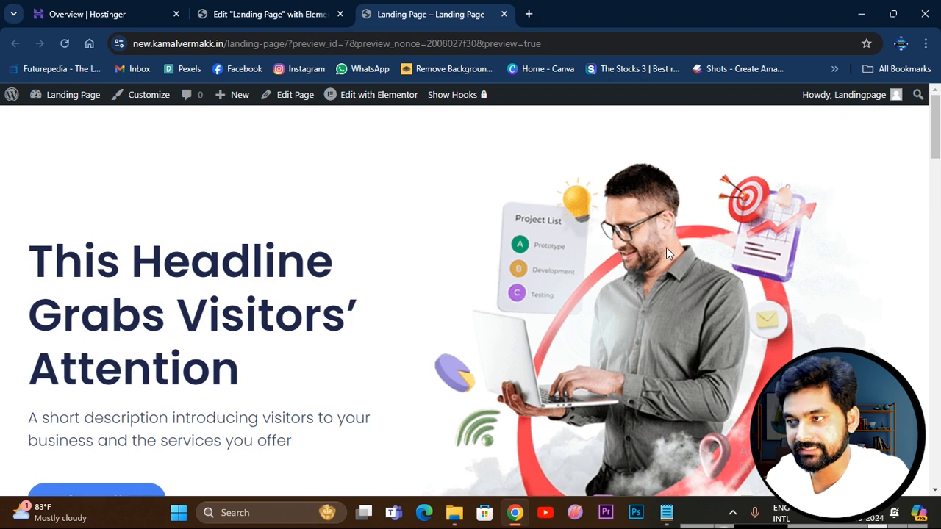
{"action": "scroll", "coordinate": [485, 320], "scroll_direction": "down", "scroll_amount": 4}
{"action": "scroll", "coordinate": [484, 320], "scroll_direction": "down", "scroll_amount": 5}
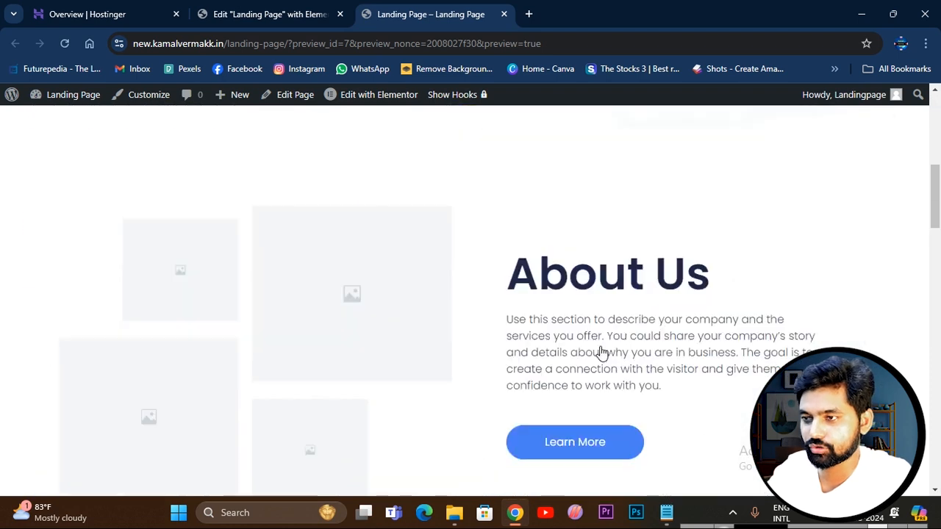
{"action": "scroll", "coordinate": [542, 326], "scroll_direction": "up", "scroll_amount": 9}
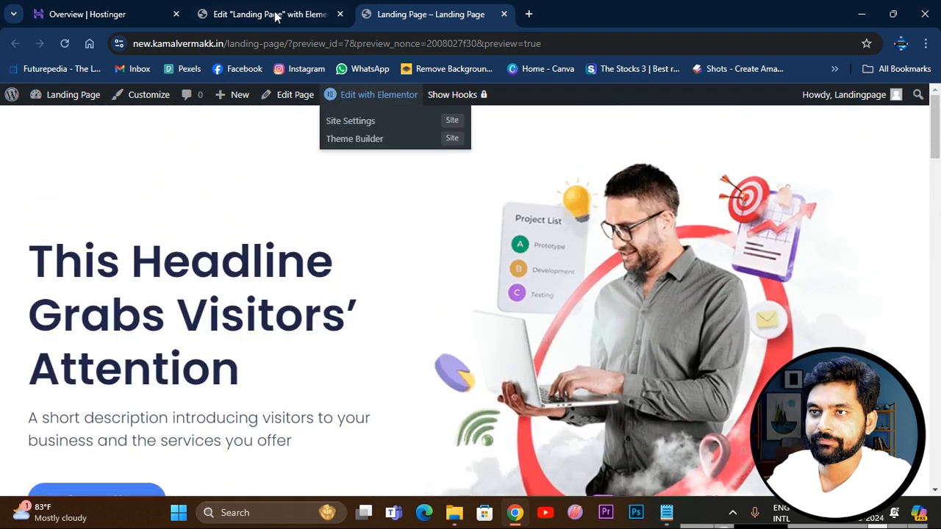
{"action": "left_click", "coordinate": [275, 15]}
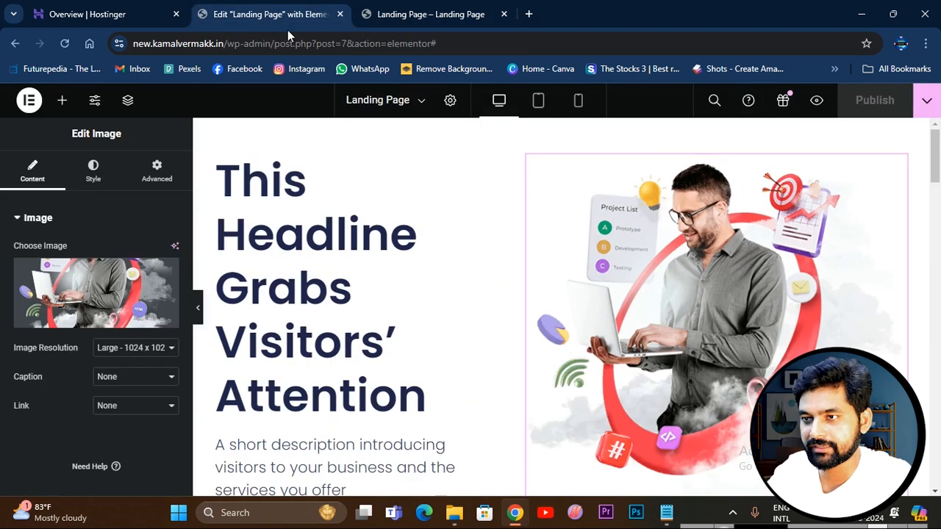
{"action": "left_click", "coordinate": [277, 187]}
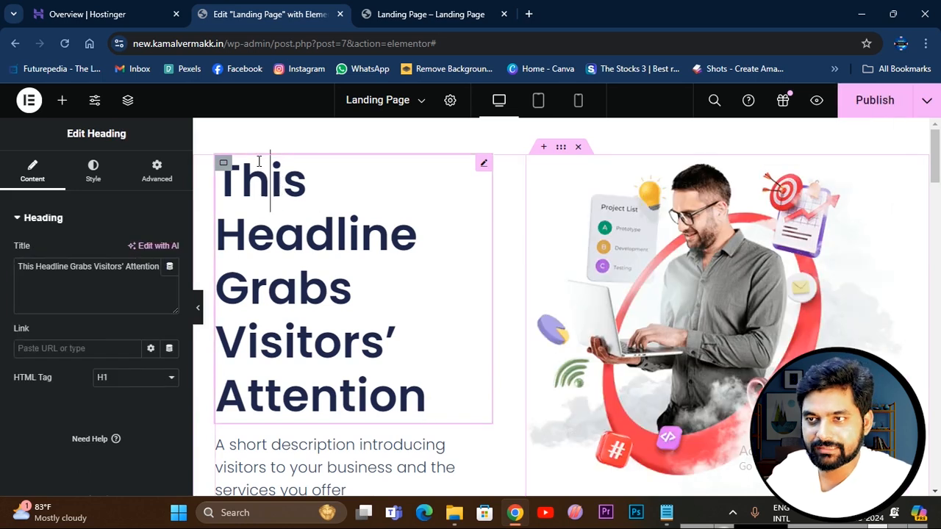
{"action": "left_click_drag", "start_coordinate": [259, 161], "coordinate": [307, 276]}
{"action": "left_click", "coordinate": [335, 243]}
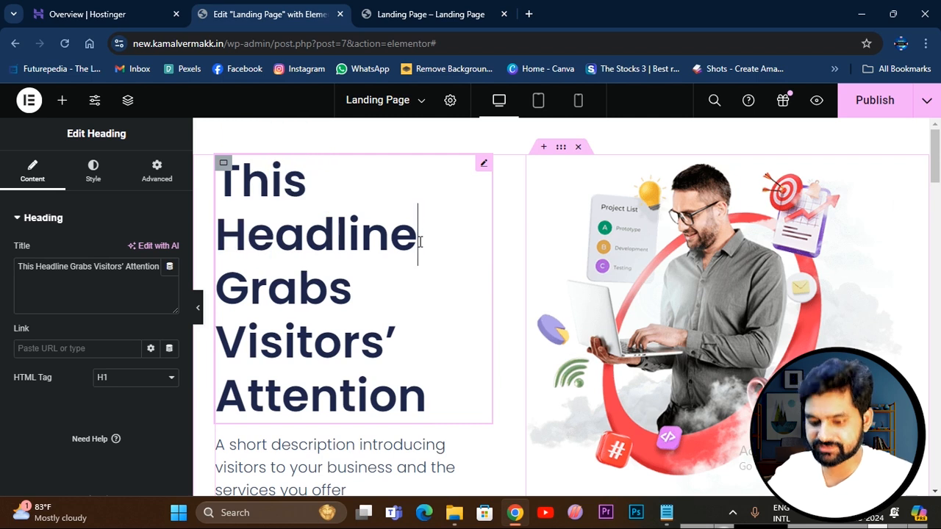
{"action": "key", "text": "BackSpace"}
{"action": "key", "text": "BackSpace"}
{"action": "key", "text": "BackSpace"}
{"action": "key", "text": "BackSpace"}
{"action": "key", "text": "BackSpace"}
{"action": "key", "text": "BackSpace"}
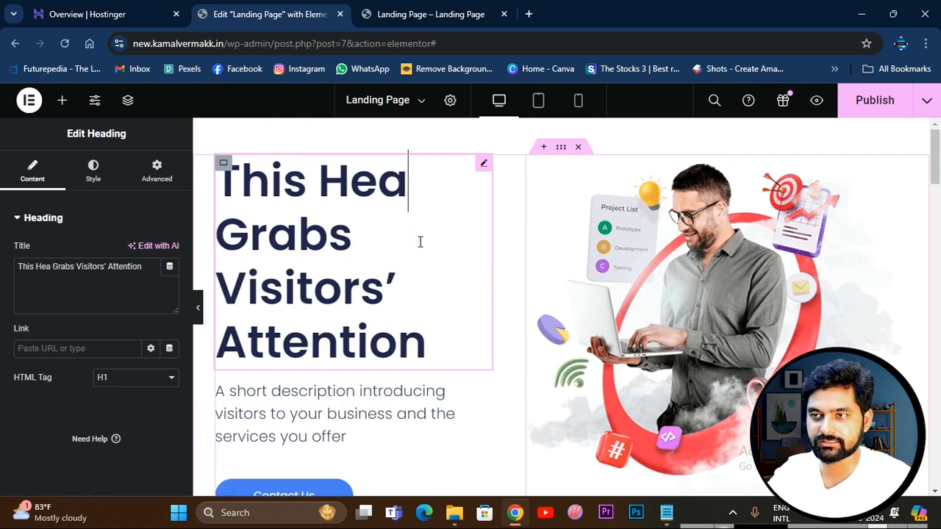
{"action": "left_click_drag", "start_coordinate": [139, 269], "coordinate": [41, 291]}
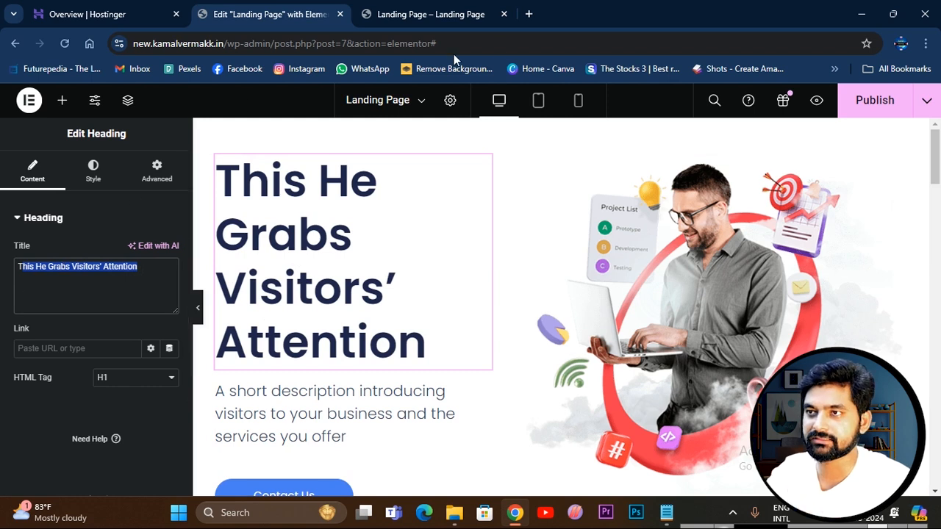
{"action": "left_click", "coordinate": [527, 15]}
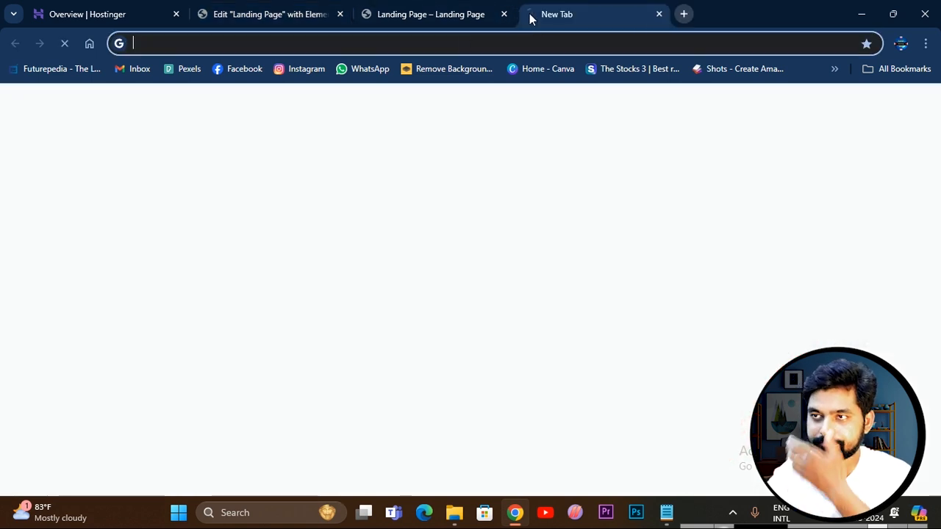
{"action": "left_click", "coordinate": [318, 44]}
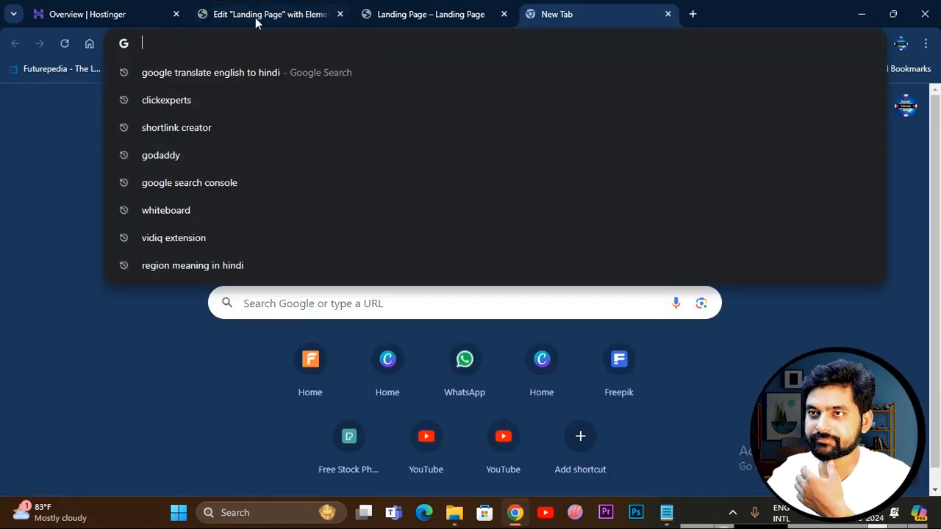
{"action": "left_click", "coordinate": [255, 18]}
Replace the placeholder headline text with "Buy Your Dream Home".
{"action": "triple_click", "coordinate": [297, 222]}
{"action": "type", "text": "B"}
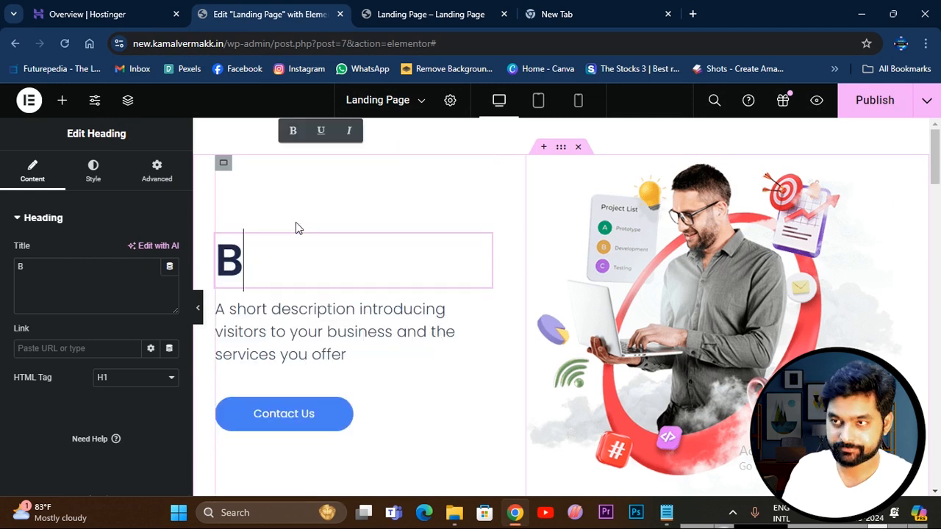
{"action": "type", "text": "uy Yout"}
{"action": "key", "text": "BackSpace"}
{"action": "type", "text": "r"}
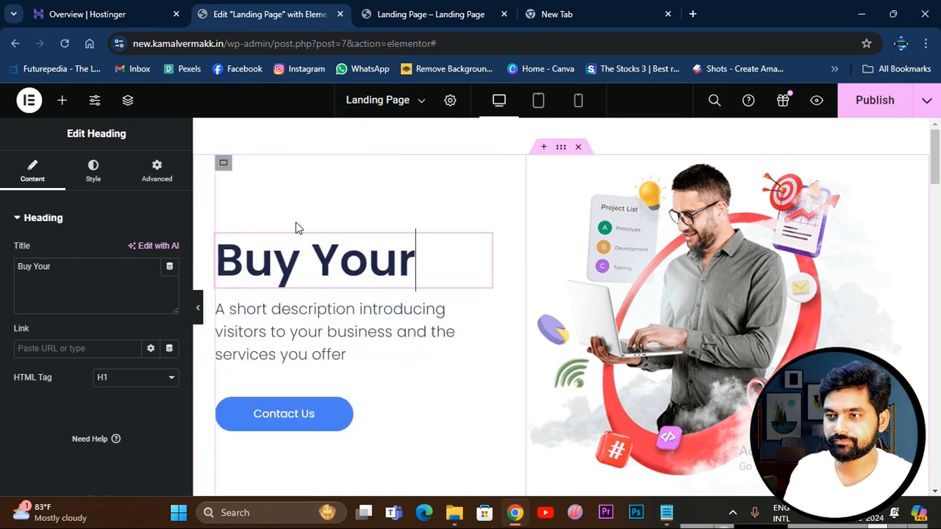
{"action": "type", "text": " Drea"}
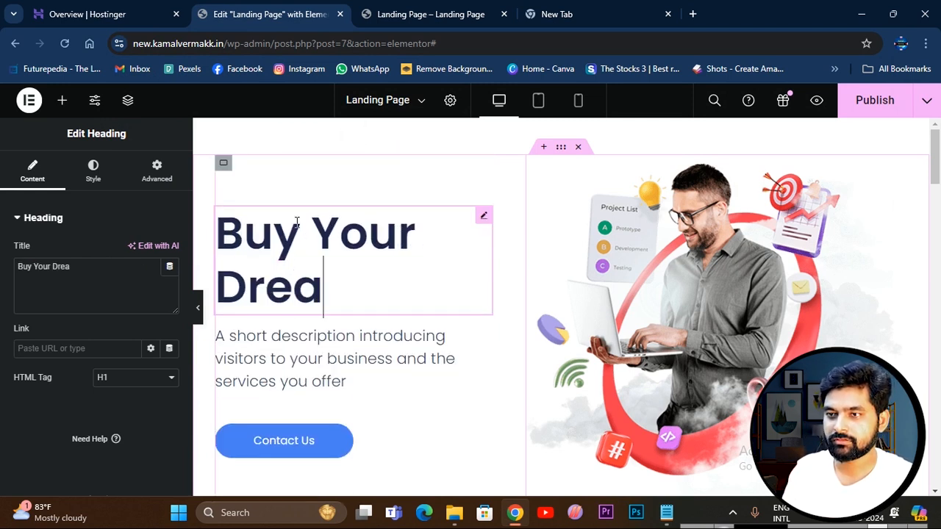
{"action": "type", "text": "m Home"}
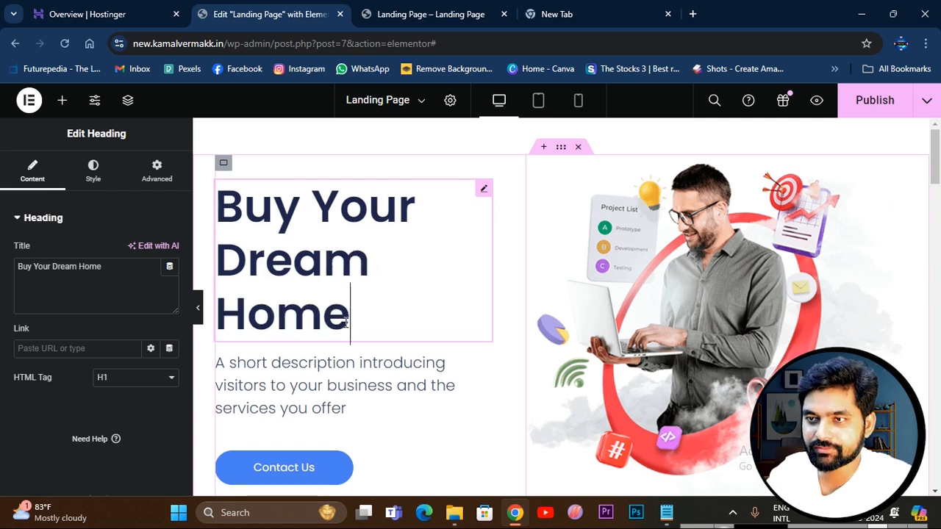
Change the headline's text color to a bright orange.
{"action": "left_click_drag", "start_coordinate": [350, 334], "coordinate": [216, 193]}
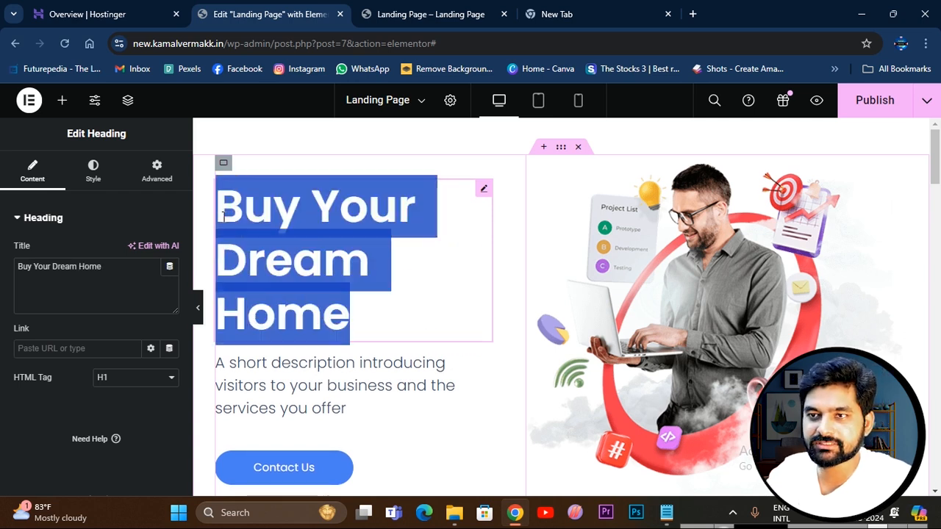
{"action": "left_click", "coordinate": [93, 171]}
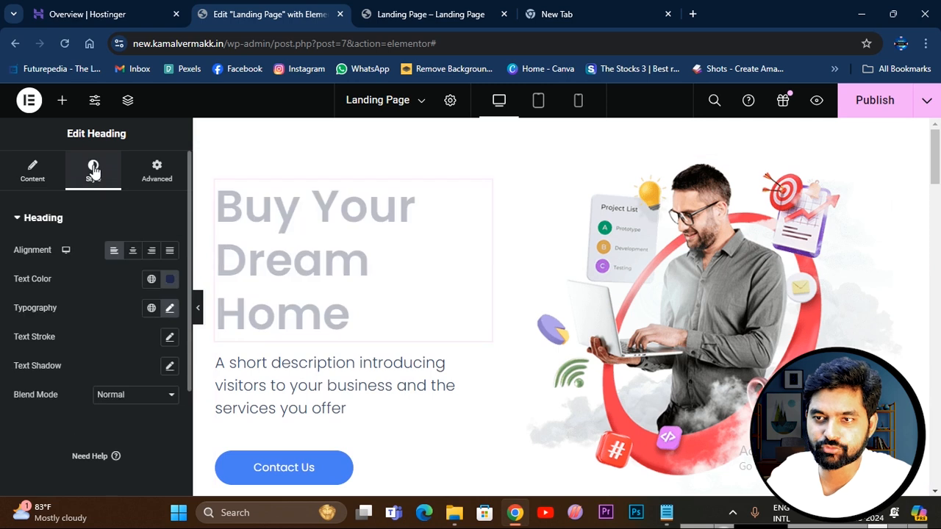
{"action": "left_click", "coordinate": [170, 281]}
{"action": "left_click", "coordinate": [326, 256]}
{"action": "left_click_drag", "start_coordinate": [292, 342], "coordinate": [213, 334]}
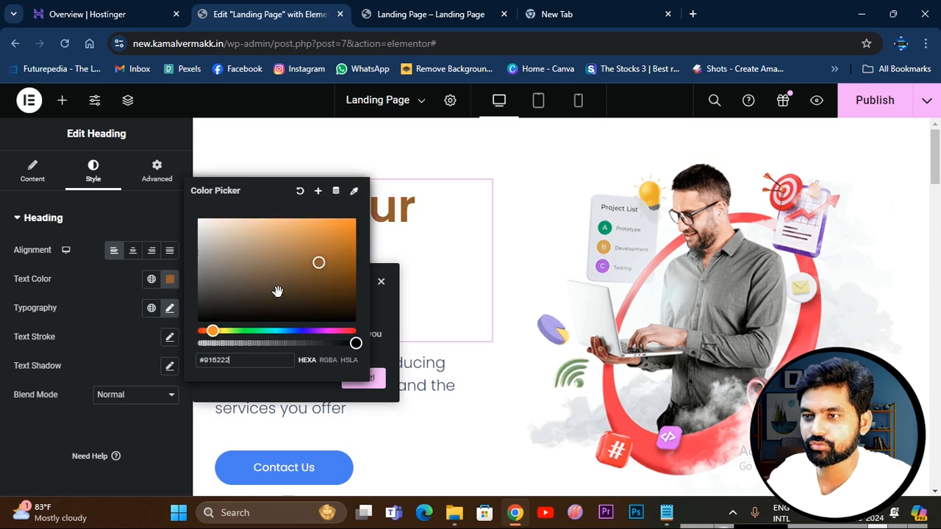
{"action": "left_click_drag", "start_coordinate": [318, 263], "coordinate": [352, 221]}
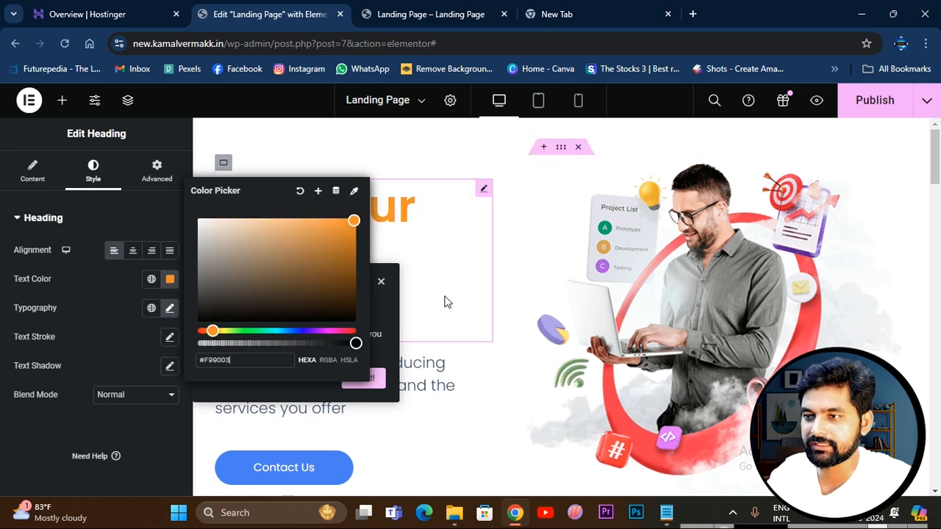
Append "in your City" to the end of the headline.
{"action": "left_click", "coordinate": [424, 337]}
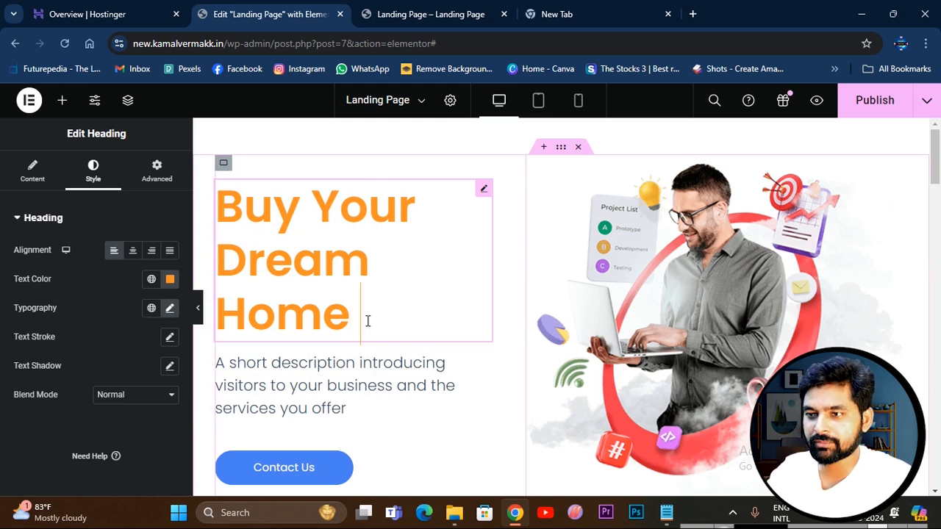
{"action": "type", "text": "in your City"}
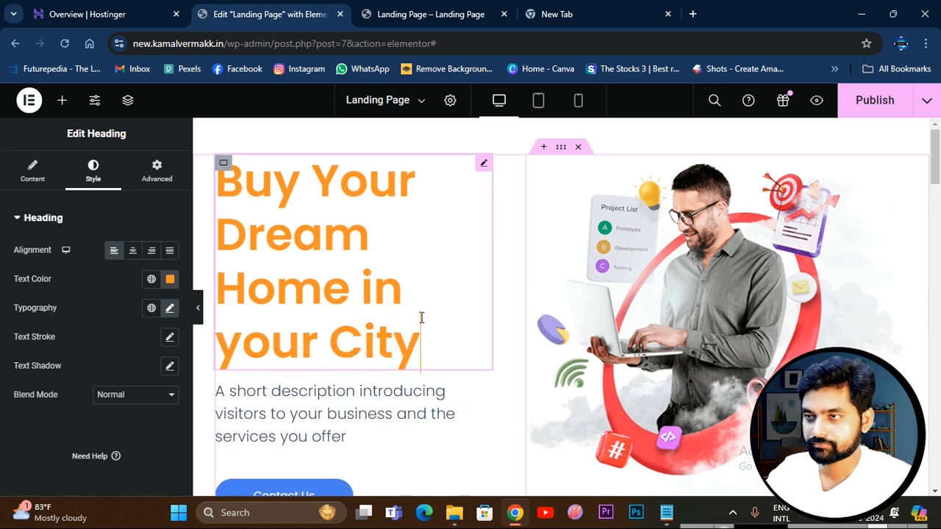
Publish the page and check the orange headline in the preview.
{"action": "left_click", "coordinate": [874, 100]}
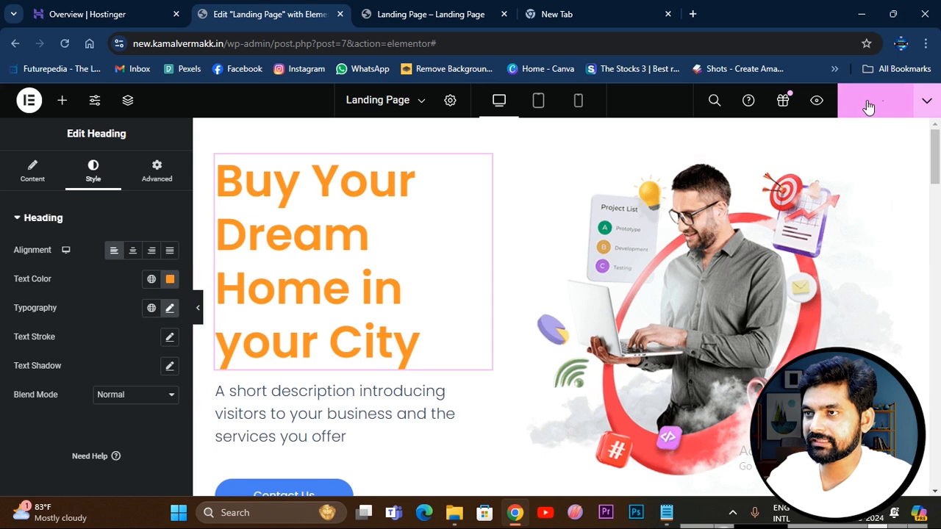
{"action": "left_click", "coordinate": [423, 16]}
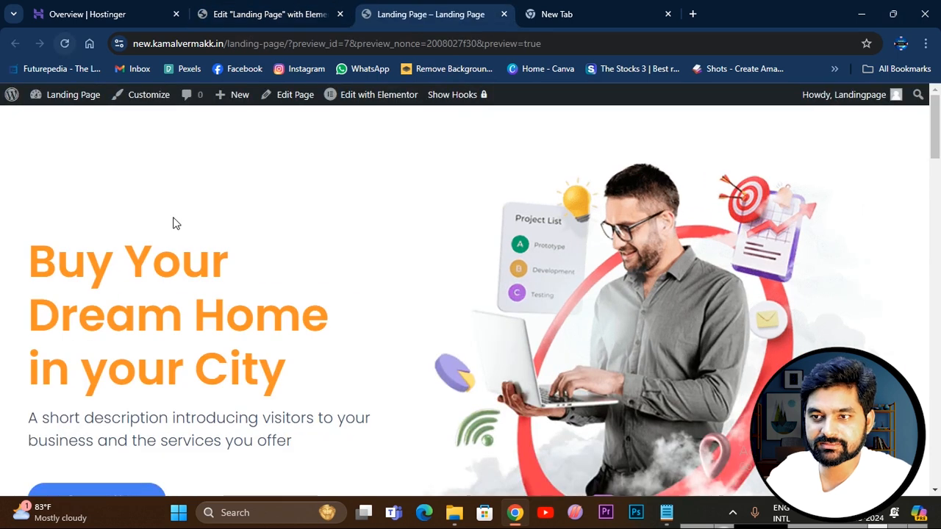
{"action": "scroll", "coordinate": [271, 244], "scroll_direction": "down", "scroll_amount": 3}
{"action": "scroll", "coordinate": [218, 243], "scroll_direction": "up", "scroll_amount": 3}
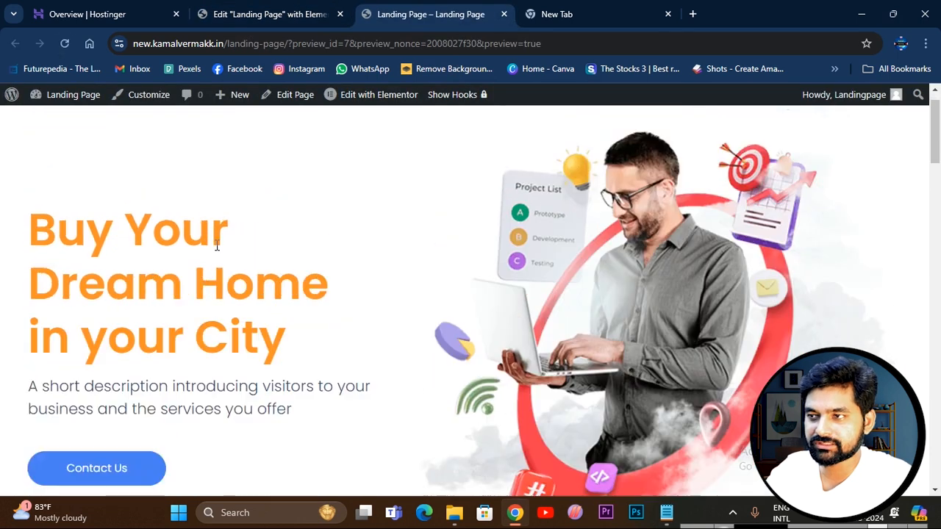
Upload the "download" house photo and use it for the upper-right placeholder image beside the About Us text.
{"action": "left_click", "coordinate": [271, 16]}
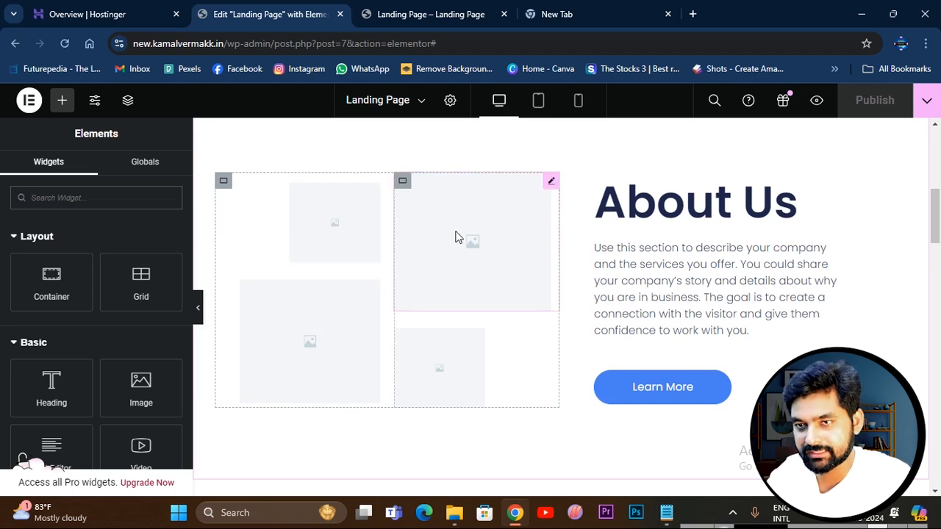
{"action": "left_click", "coordinate": [478, 252]}
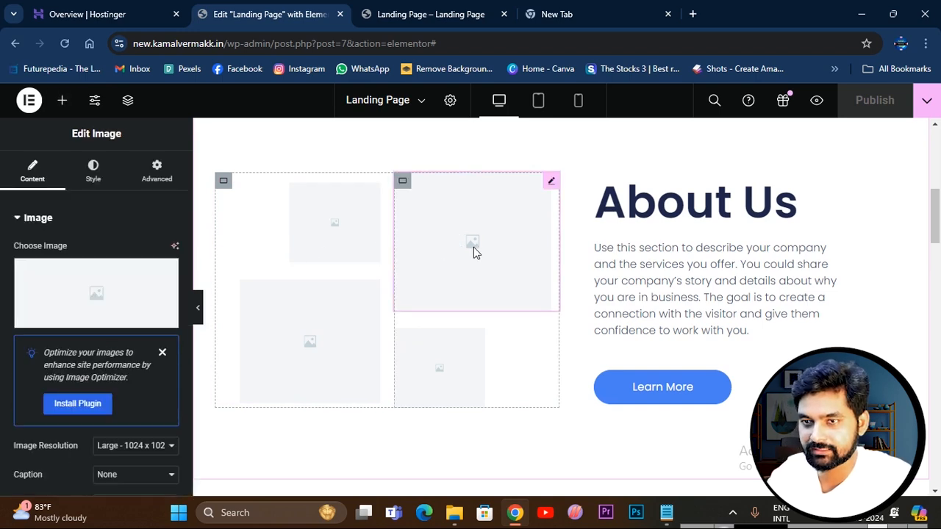
{"action": "left_click", "coordinate": [95, 295]}
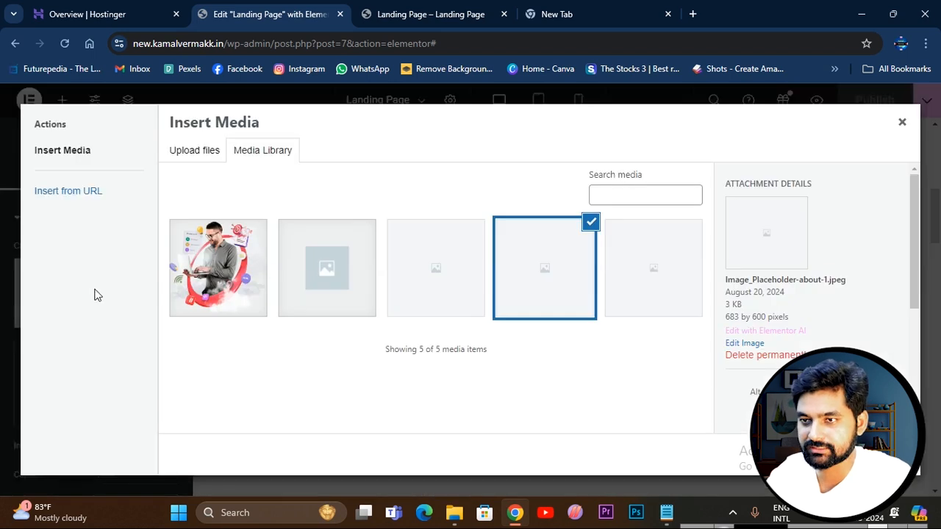
{"action": "left_click", "coordinate": [196, 153]}
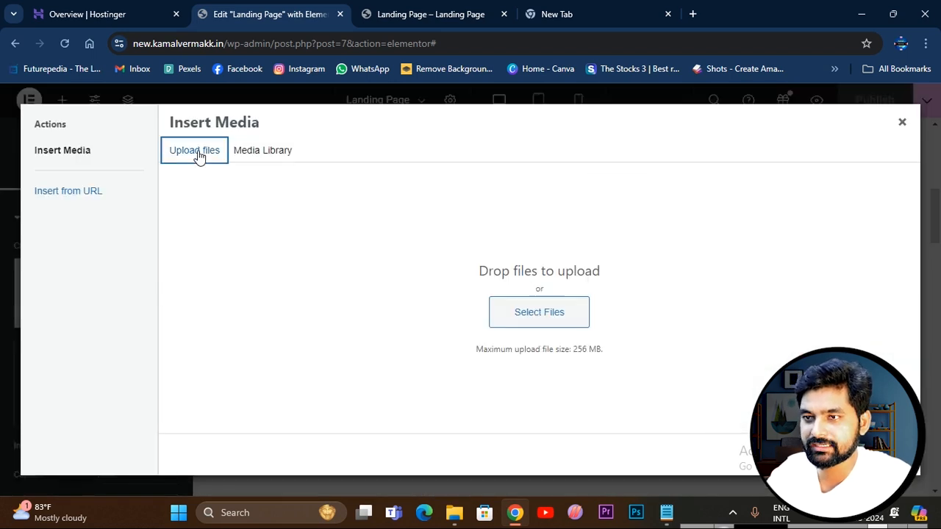
{"action": "left_click", "coordinate": [539, 312]}
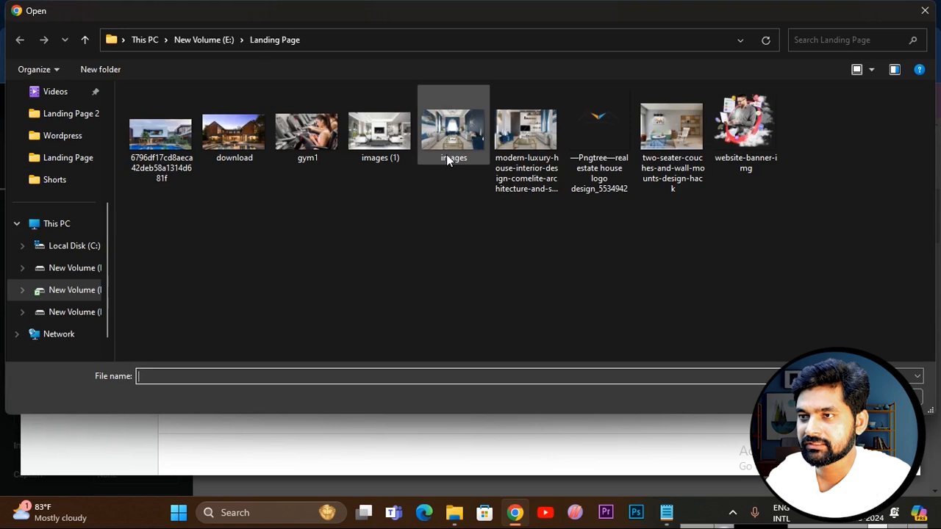
{"action": "left_click", "coordinate": [234, 132]}
{"action": "left_click", "coordinate": [823, 397]}
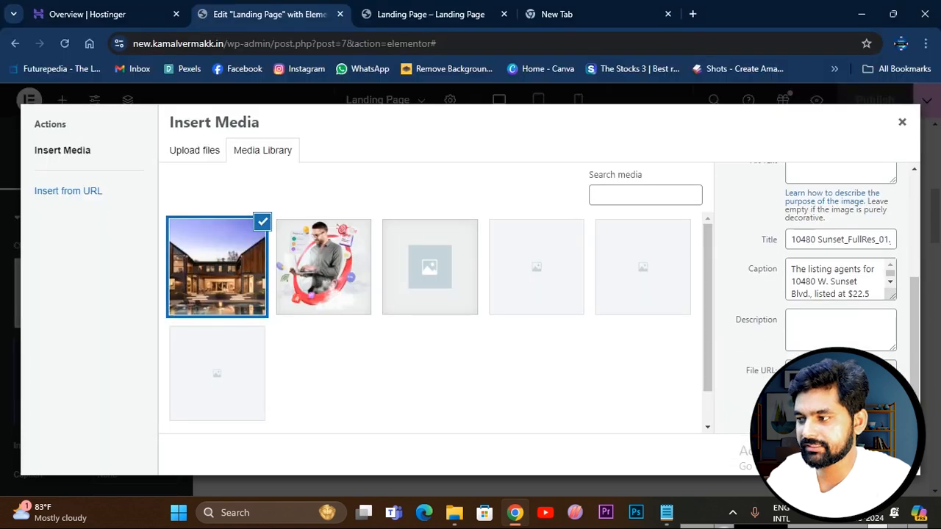
{"action": "left_click", "coordinate": [880, 455]}
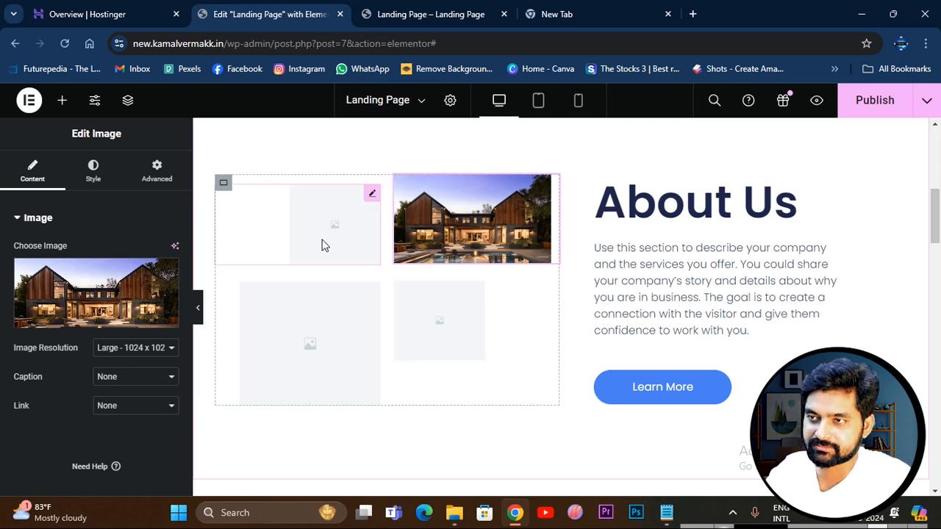
Examine the ready-made blocks in the template library for a new section between the hero and About Us.
{"action": "scroll", "coordinate": [595, 311], "scroll_direction": "up", "scroll_amount": 2}
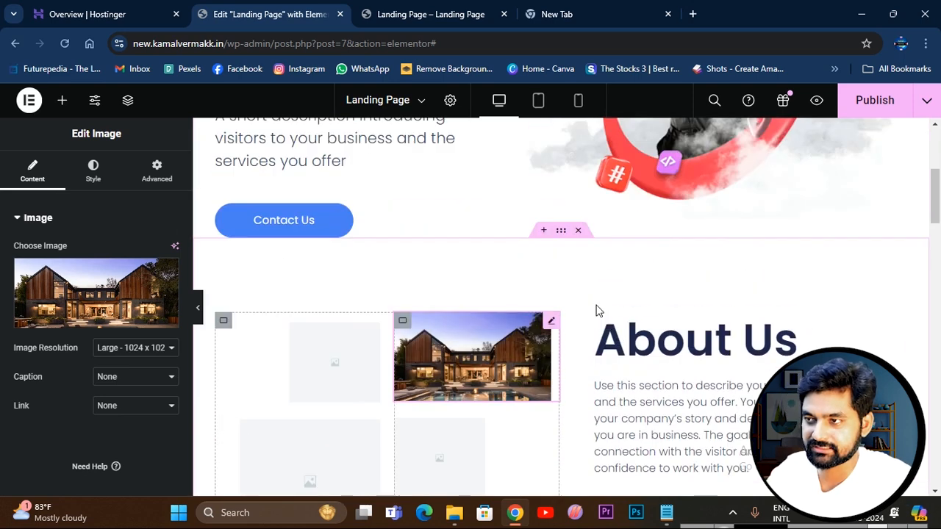
{"action": "left_click", "coordinate": [544, 232]}
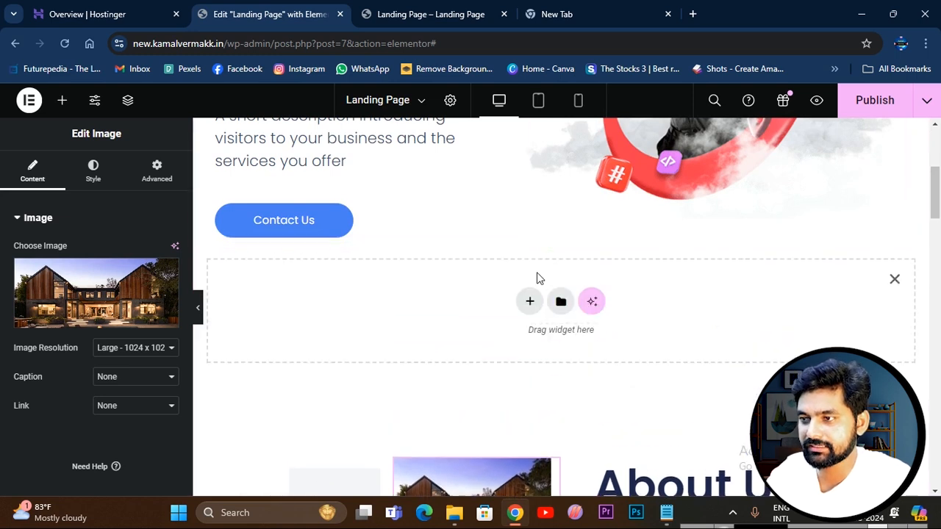
{"action": "left_click", "coordinate": [562, 305]}
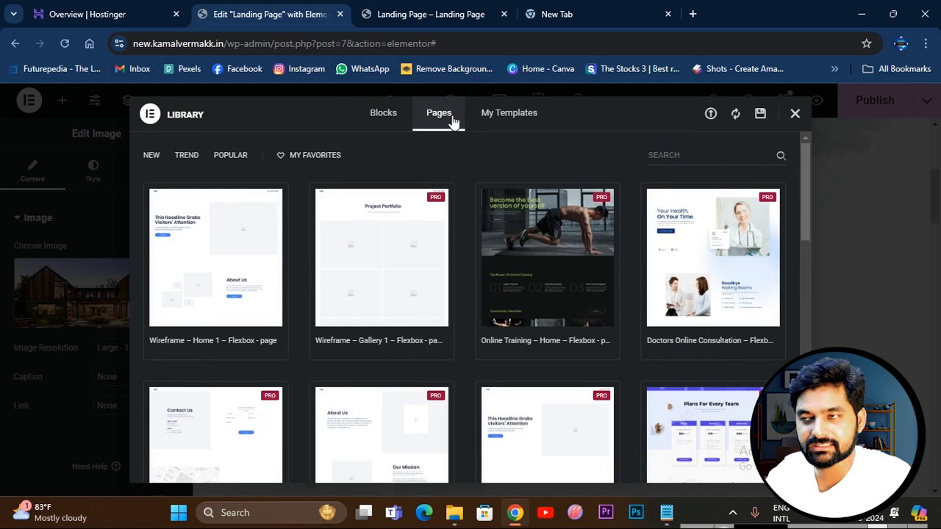
{"action": "left_click", "coordinate": [384, 118]}
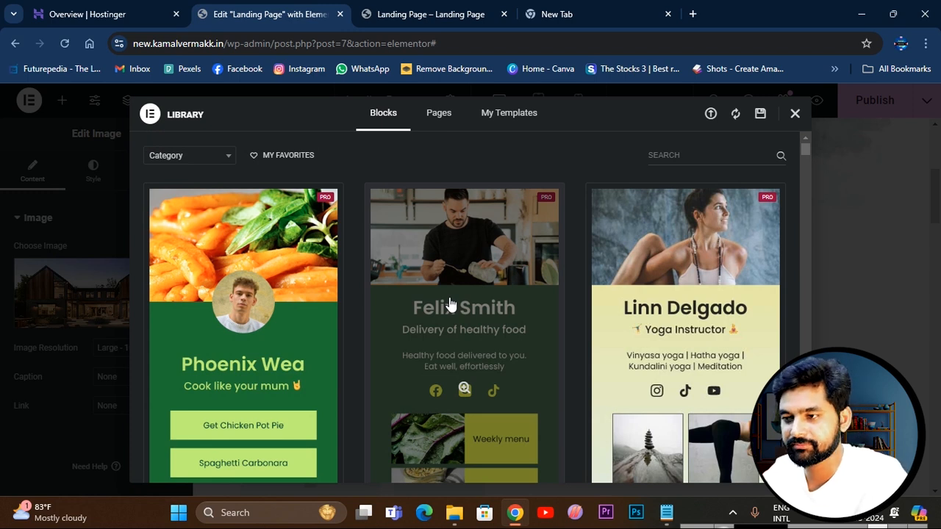
{"action": "scroll", "coordinate": [557, 358], "scroll_direction": "down", "scroll_amount": 7}
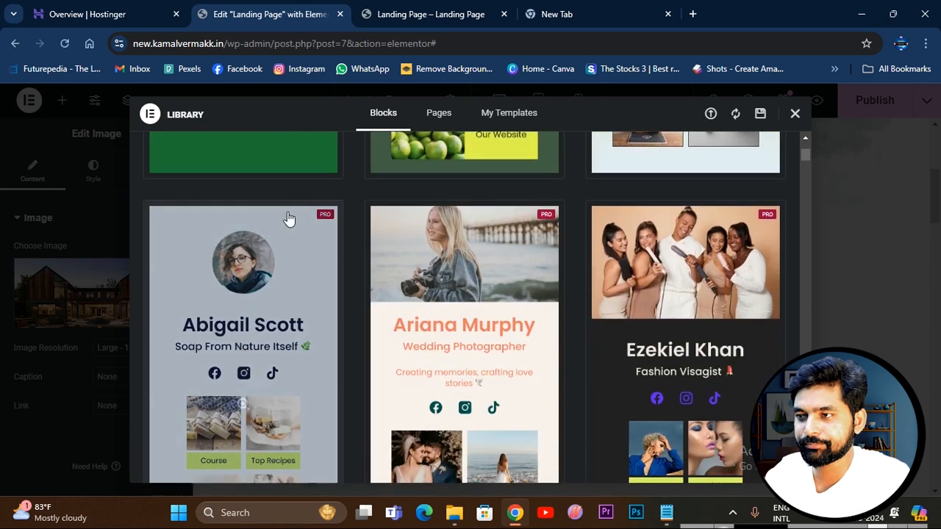
{"action": "scroll", "coordinate": [589, 313], "scroll_direction": "down", "scroll_amount": 5}
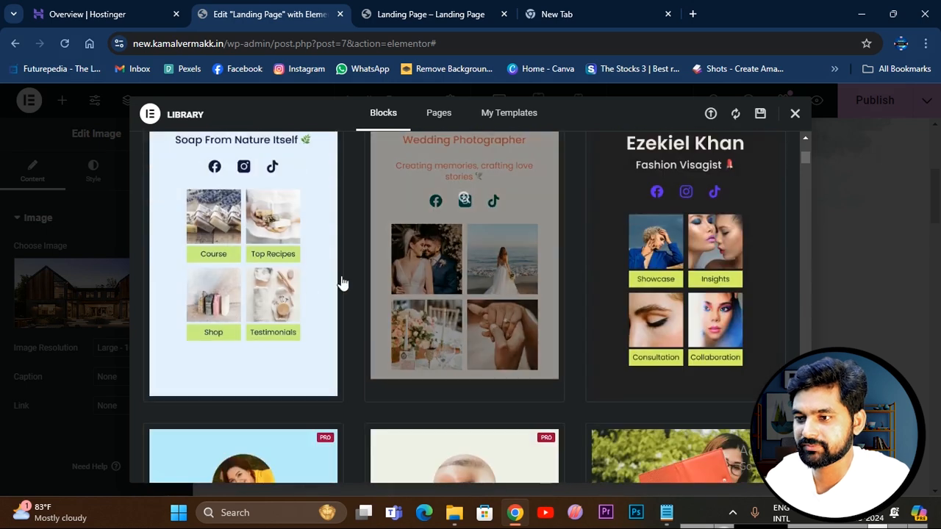
{"action": "scroll", "coordinate": [575, 312], "scroll_direction": "down", "scroll_amount": 5}
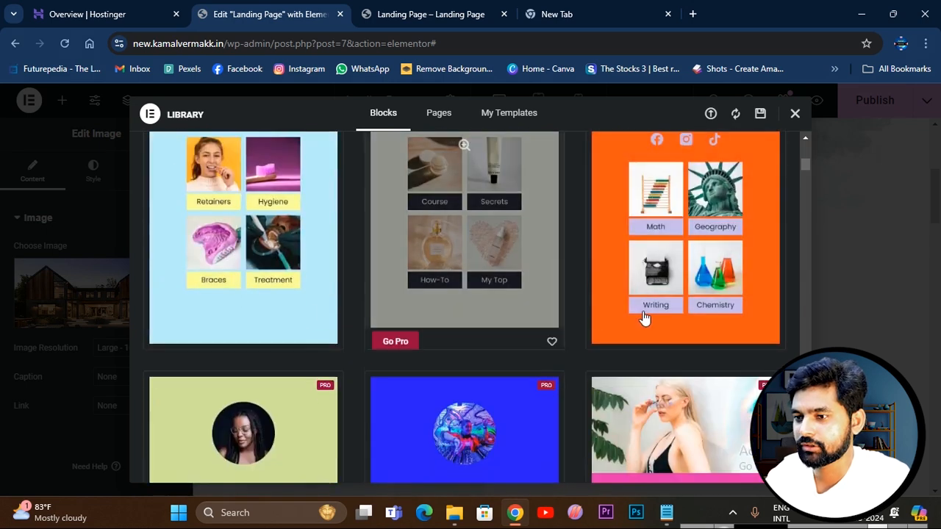
{"action": "scroll", "coordinate": [717, 330], "scroll_direction": "down", "scroll_amount": 12}
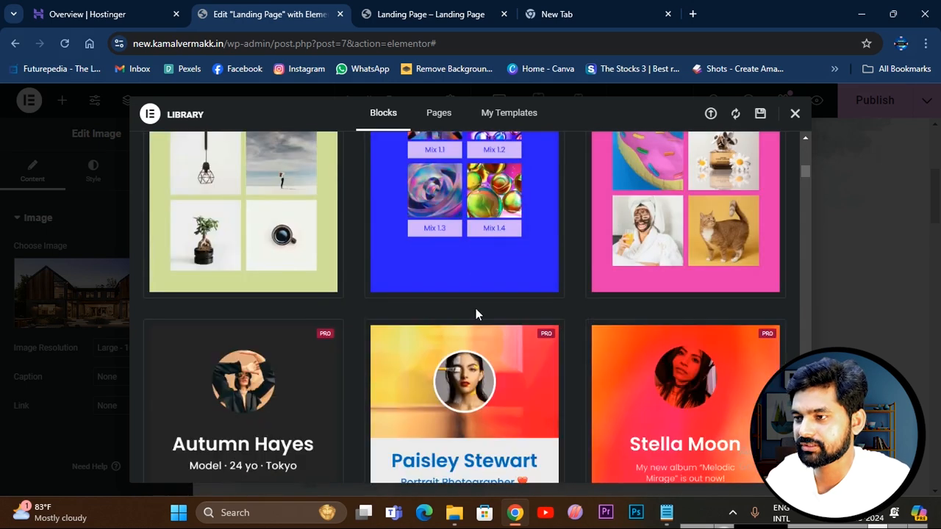
{"action": "scroll", "coordinate": [712, 324], "scroll_direction": "down", "scroll_amount": 5}
{"action": "scroll", "coordinate": [519, 330], "scroll_direction": "down", "scroll_amount": 2}
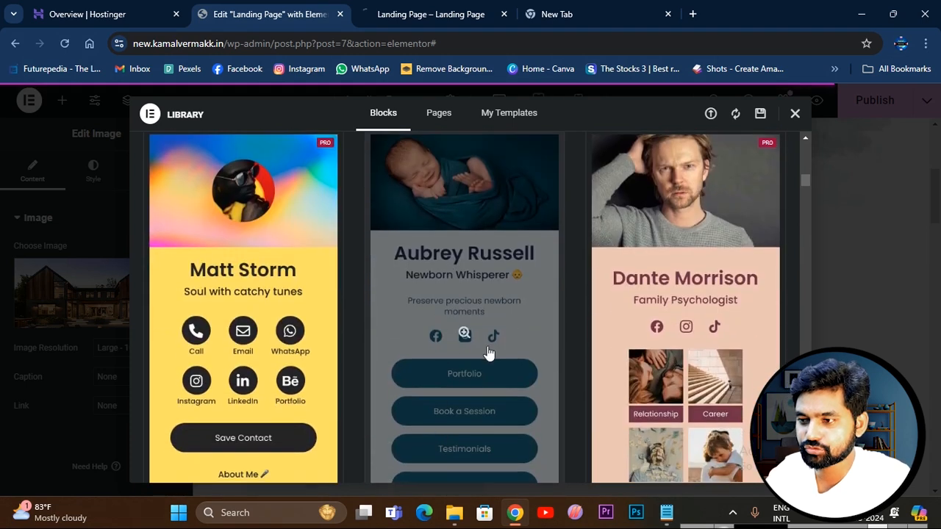
{"action": "scroll", "coordinate": [487, 353], "scroll_direction": "down", "scroll_amount": 3}
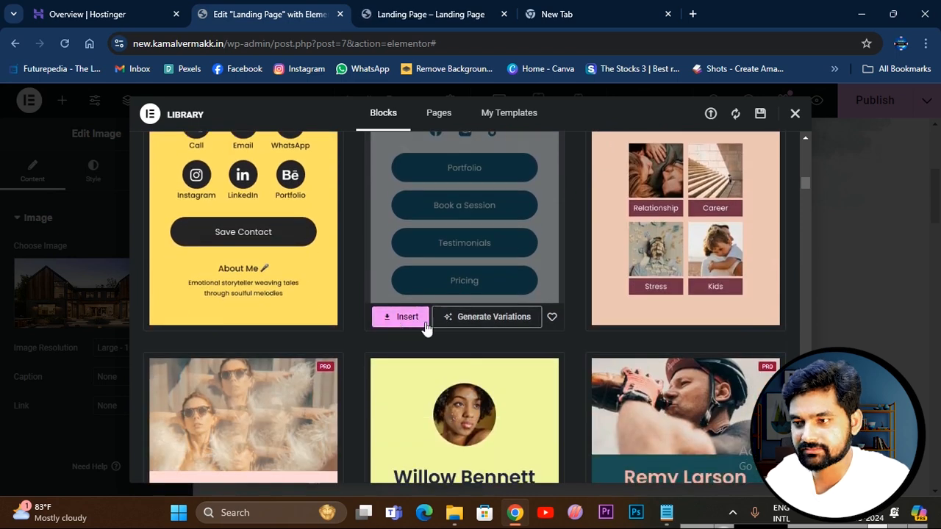
{"action": "scroll", "coordinate": [582, 342], "scroll_direction": "down", "scroll_amount": 5}
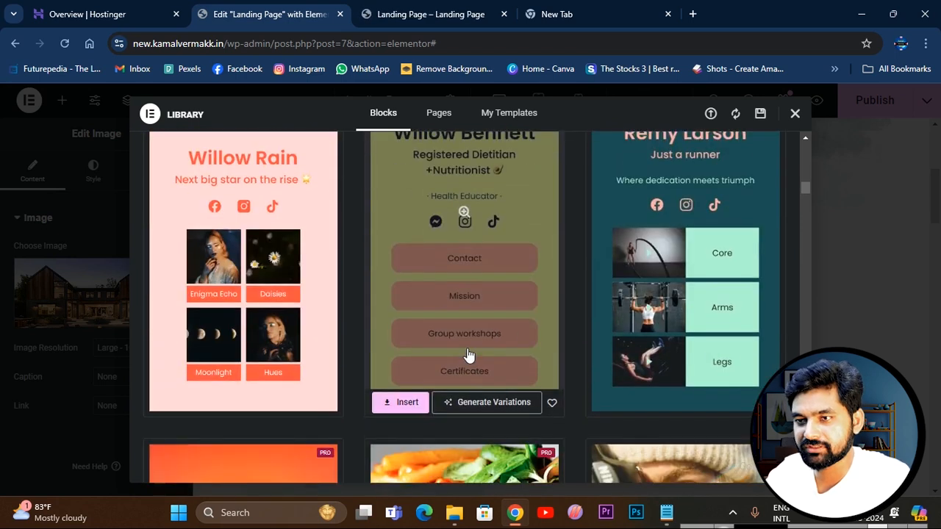
{"action": "scroll", "coordinate": [680, 338], "scroll_direction": "up", "scroll_amount": 3}
{"action": "scroll", "coordinate": [699, 335], "scroll_direction": "down", "scroll_amount": 4}
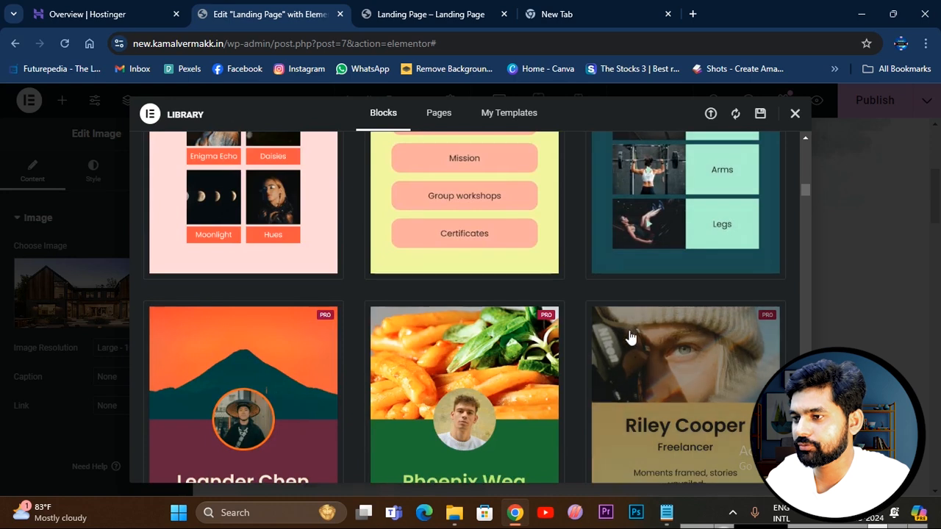
{"action": "scroll", "coordinate": [581, 346], "scroll_direction": "down", "scroll_amount": 6}
{"action": "scroll", "coordinate": [588, 330], "scroll_direction": "down", "scroll_amount": 5}
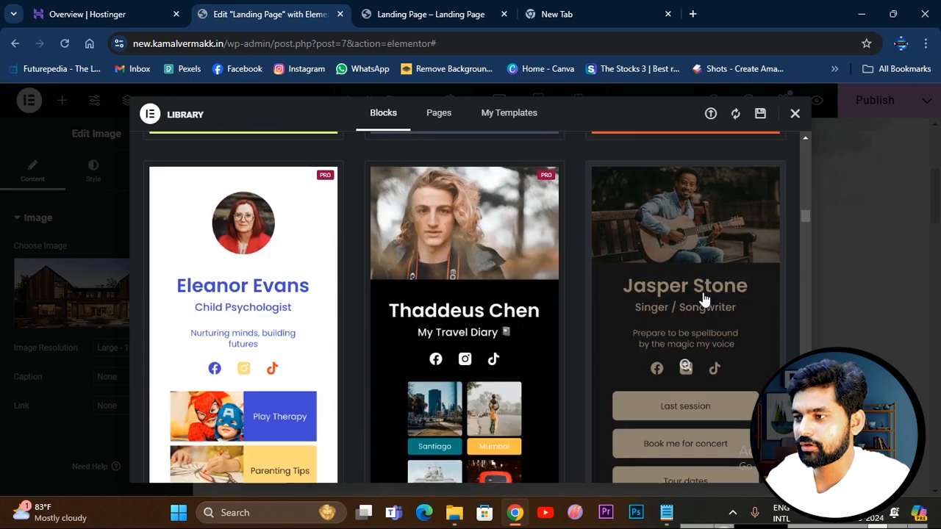
{"action": "scroll", "coordinate": [691, 324], "scroll_direction": "down", "scroll_amount": 3}
{"action": "scroll", "coordinate": [694, 262], "scroll_direction": "up", "scroll_amount": 4}
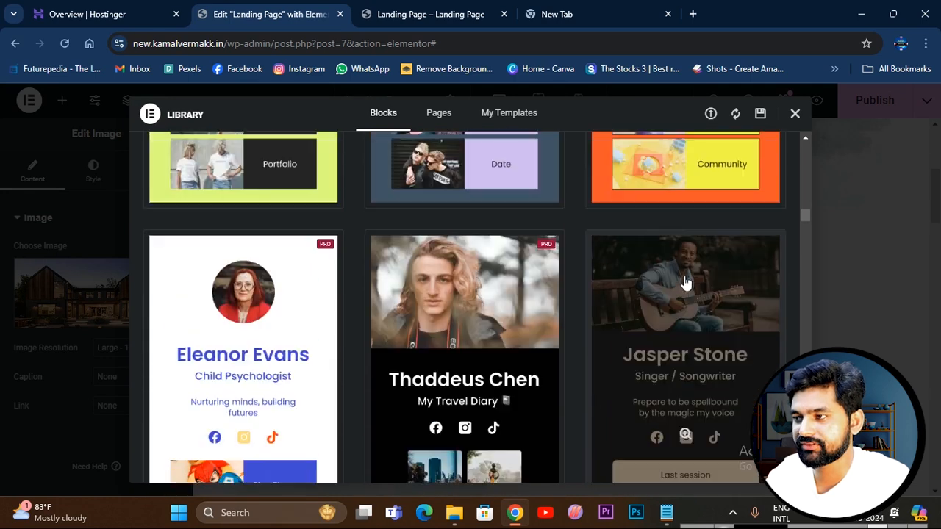
{"action": "scroll", "coordinate": [684, 286], "scroll_direction": "down", "scroll_amount": 3}
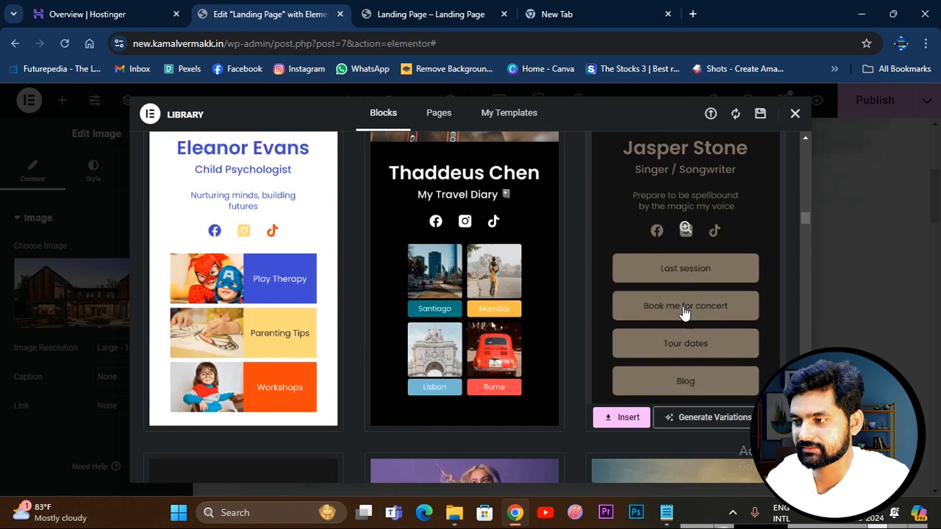
{"action": "scroll", "coordinate": [684, 312], "scroll_direction": "down", "scroll_amount": 5}
{"action": "scroll", "coordinate": [529, 330], "scroll_direction": "down", "scroll_amount": 4}
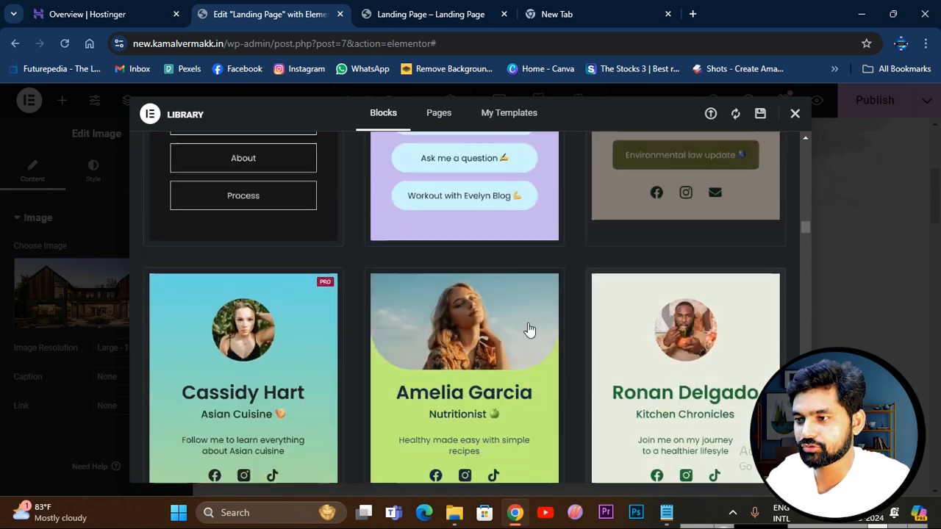
{"action": "scroll", "coordinate": [485, 370], "scroll_direction": "down", "scroll_amount": 3}
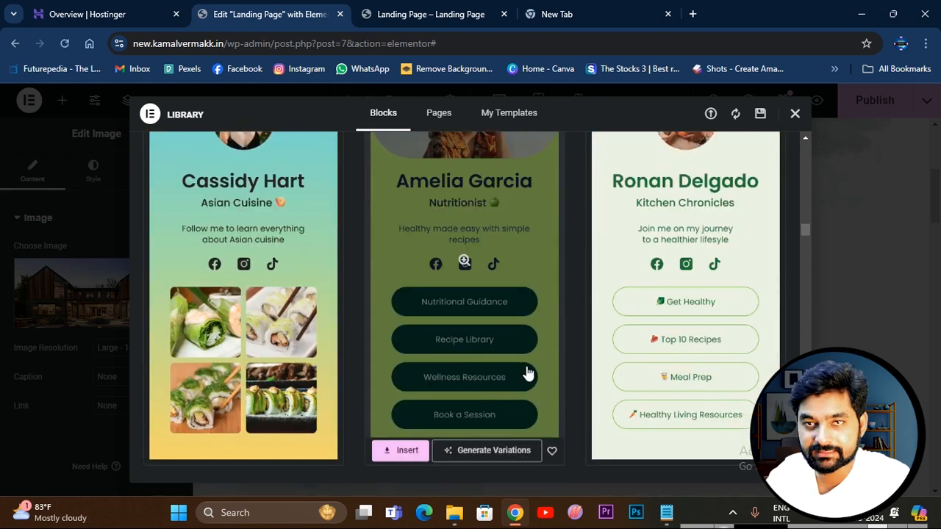
{"action": "scroll", "coordinate": [672, 242], "scroll_direction": "up", "scroll_amount": 5}
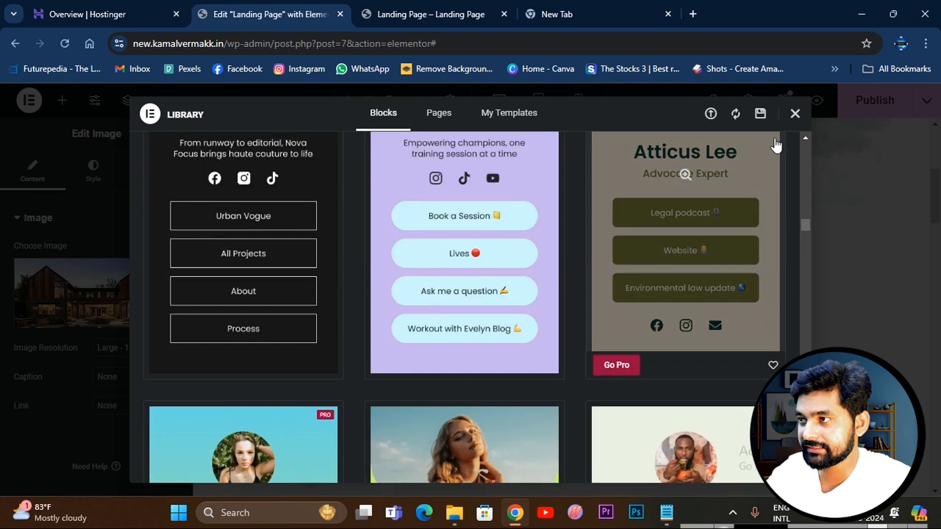
{"action": "left_click", "coordinate": [795, 114]}
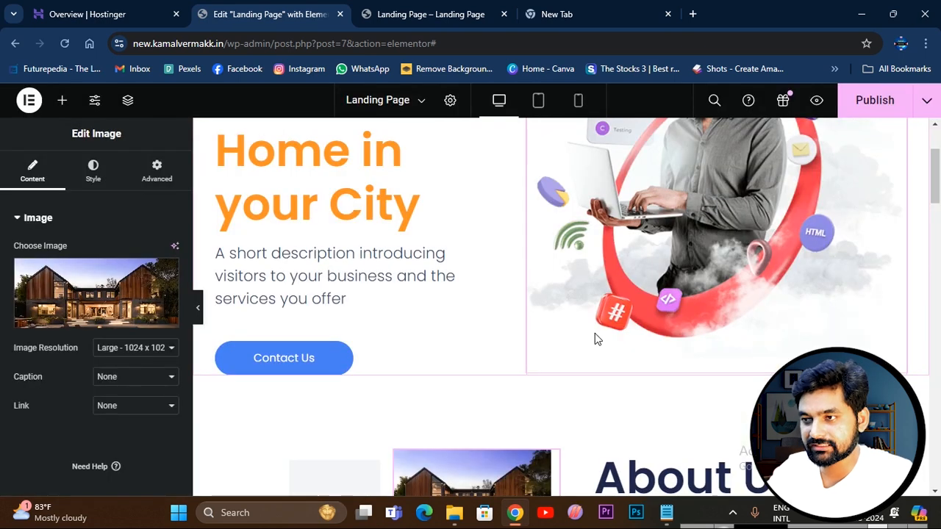
Add a Flexbox section above About Us with a wide and a narrow container over a narrow and a wide one.
{"action": "scroll", "coordinate": [594, 339], "scroll_direction": "down", "scroll_amount": 3}
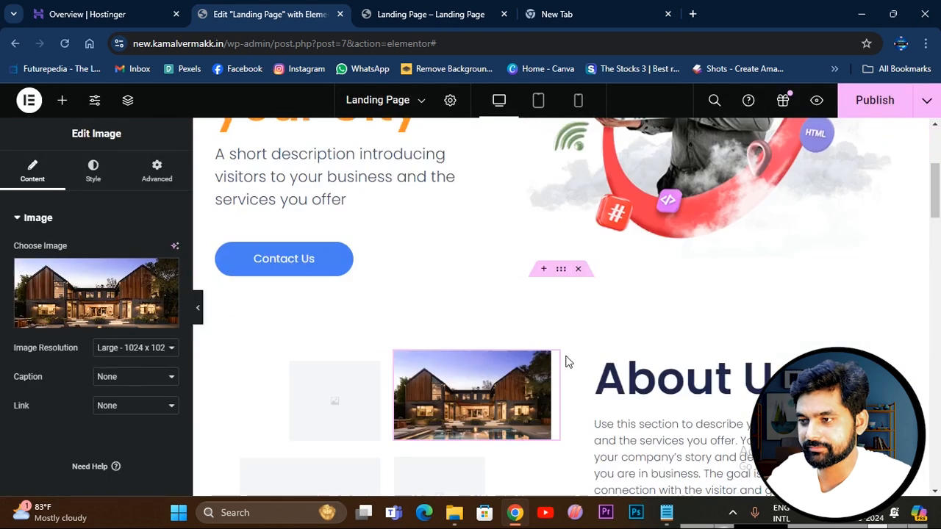
{"action": "scroll", "coordinate": [536, 351], "scroll_direction": "up", "scroll_amount": 2}
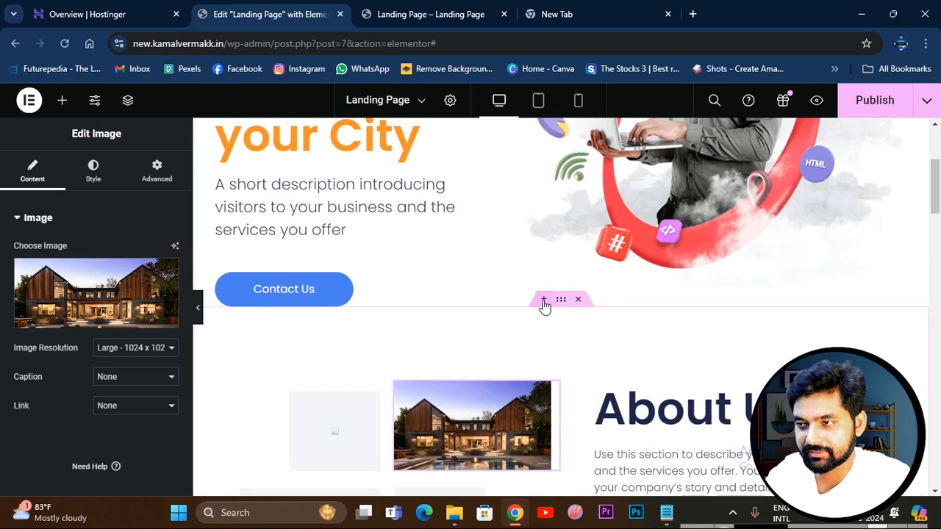
{"action": "left_click", "coordinate": [543, 300]}
{"action": "left_click", "coordinate": [531, 373]}
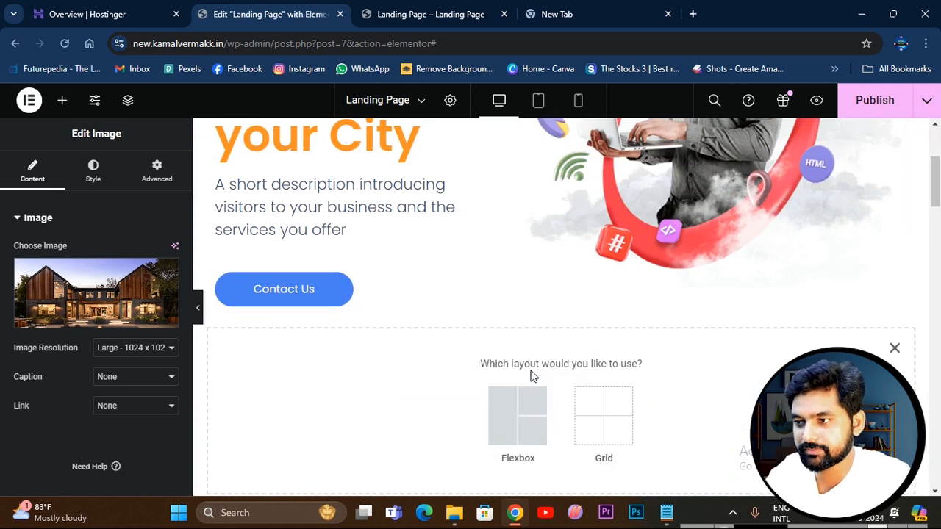
{"action": "left_click", "coordinate": [528, 420]}
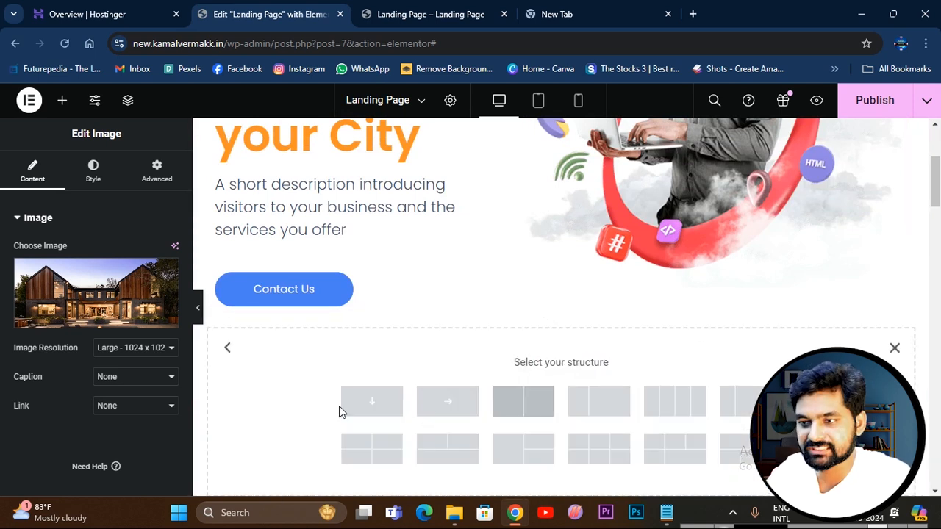
{"action": "scroll", "coordinate": [556, 293], "scroll_direction": "up", "scroll_amount": 3}
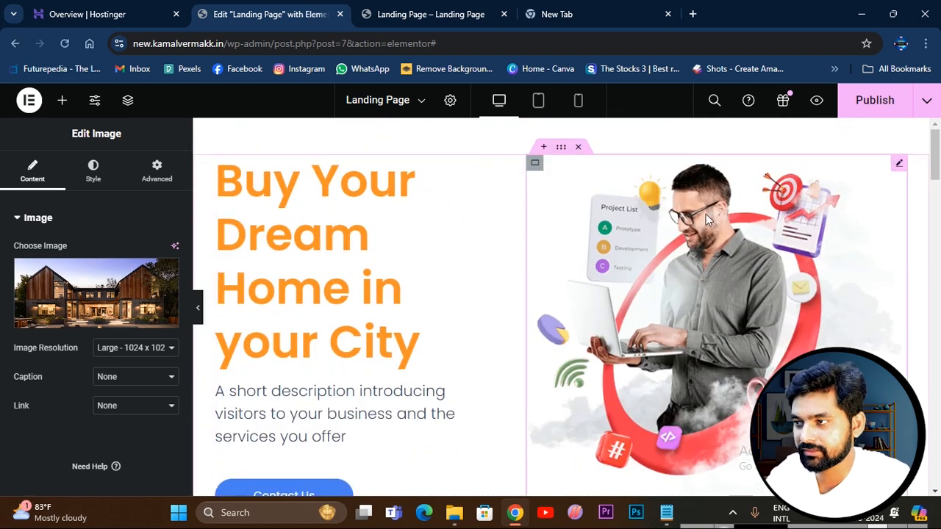
{"action": "scroll", "coordinate": [709, 237], "scroll_direction": "down", "scroll_amount": 2}
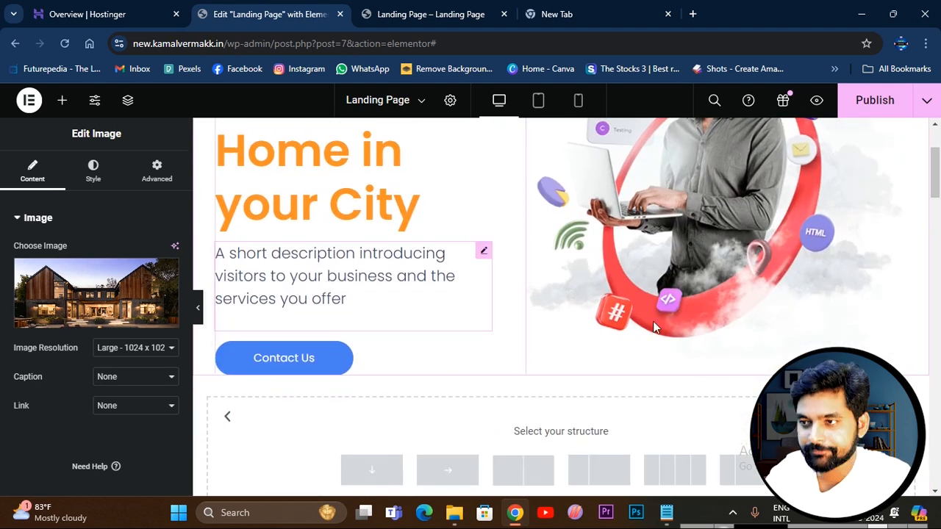
{"action": "scroll", "coordinate": [514, 273], "scroll_direction": "up", "scroll_amount": 2}
{"action": "scroll", "coordinate": [744, 301], "scroll_direction": "down", "scroll_amount": 3}
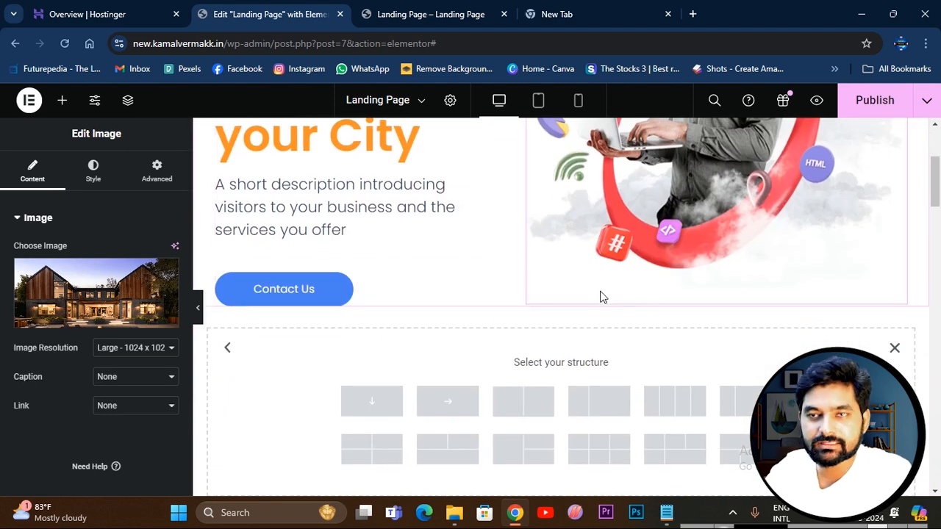
{"action": "scroll", "coordinate": [577, 313], "scroll_direction": "down", "scroll_amount": 2}
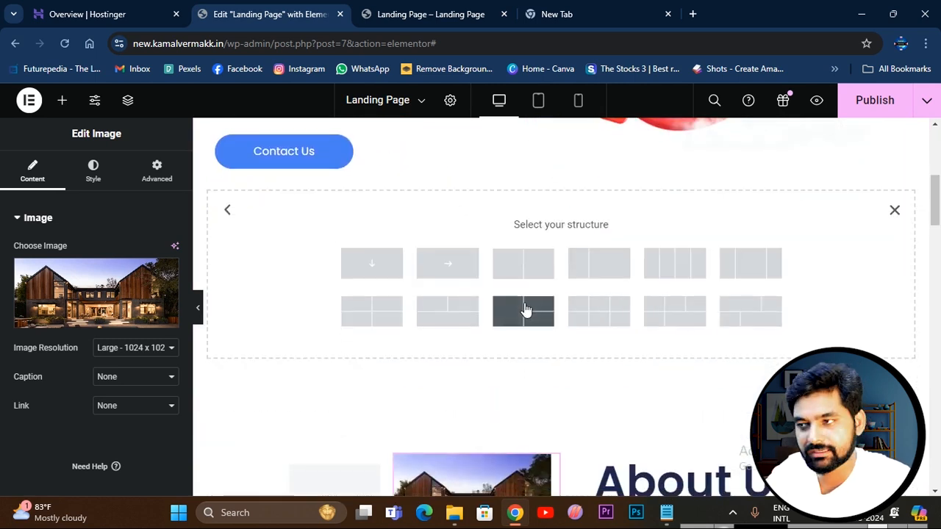
{"action": "left_click", "coordinate": [753, 315]}
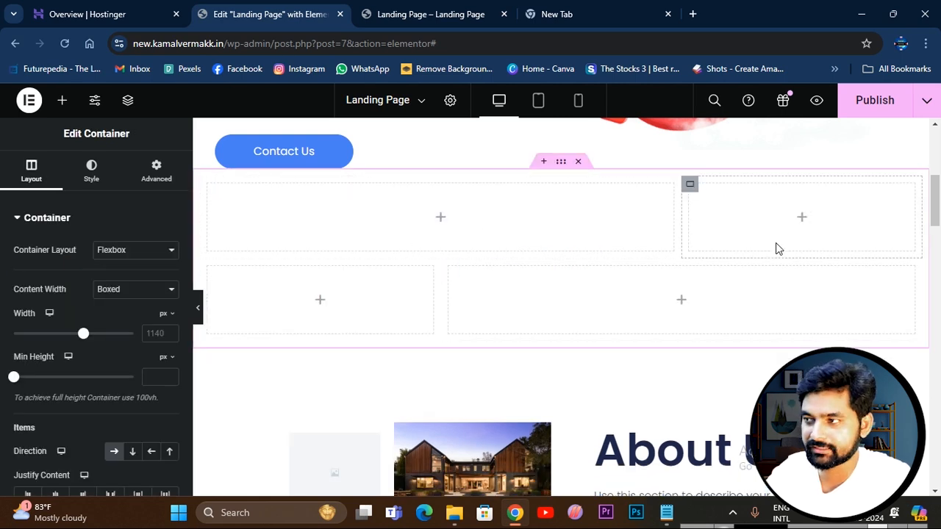
Add an image widget to the narrow container in the second row and use the house photo download.jpg for it.
{"action": "left_click", "coordinate": [321, 302]}
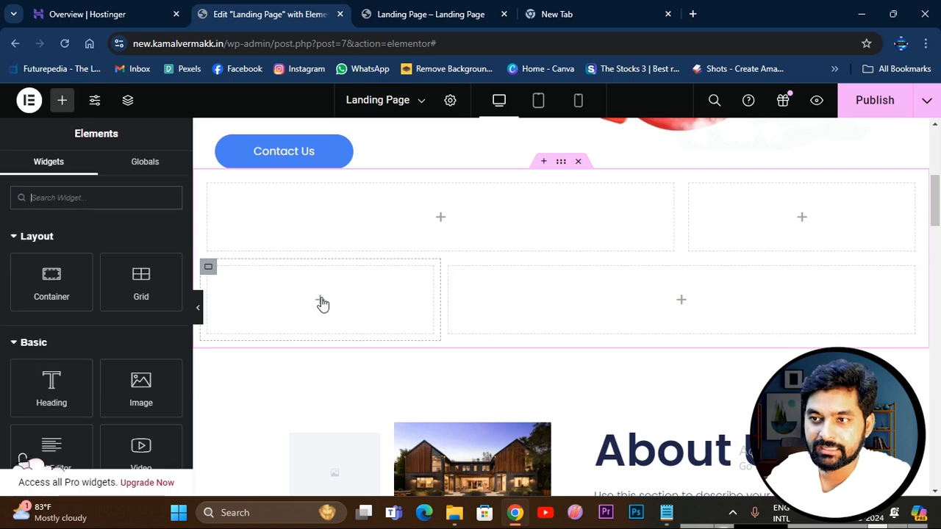
{"action": "scroll", "coordinate": [148, 348], "scroll_direction": "down", "scroll_amount": 3}
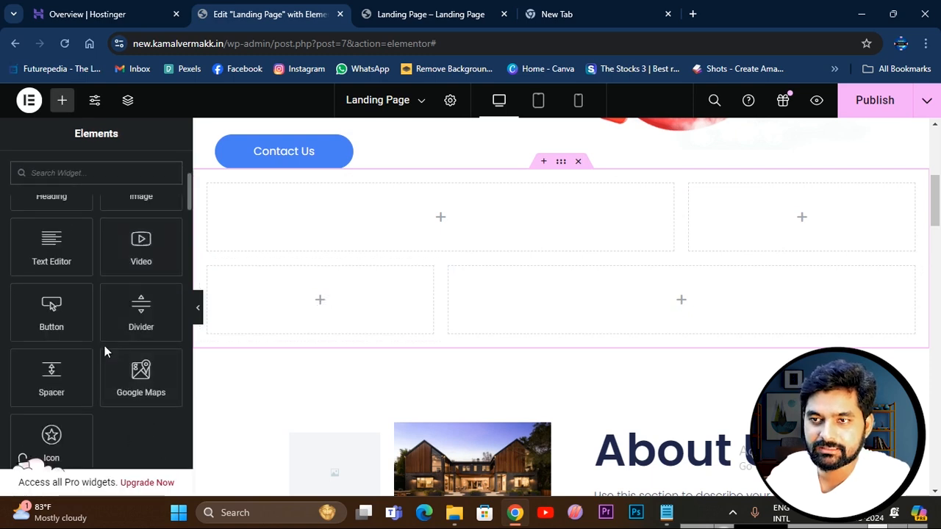
{"action": "scroll", "coordinate": [104, 346], "scroll_direction": "up", "scroll_amount": 1}
{"action": "left_click_drag", "start_coordinate": [142, 248], "coordinate": [324, 303]}
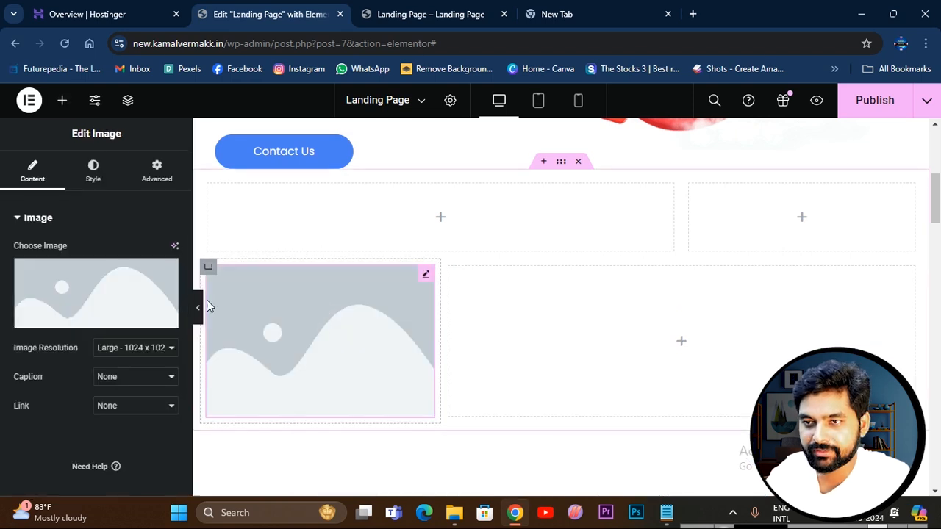
{"action": "left_click", "coordinate": [122, 300]}
{"action": "left_click", "coordinate": [224, 283]}
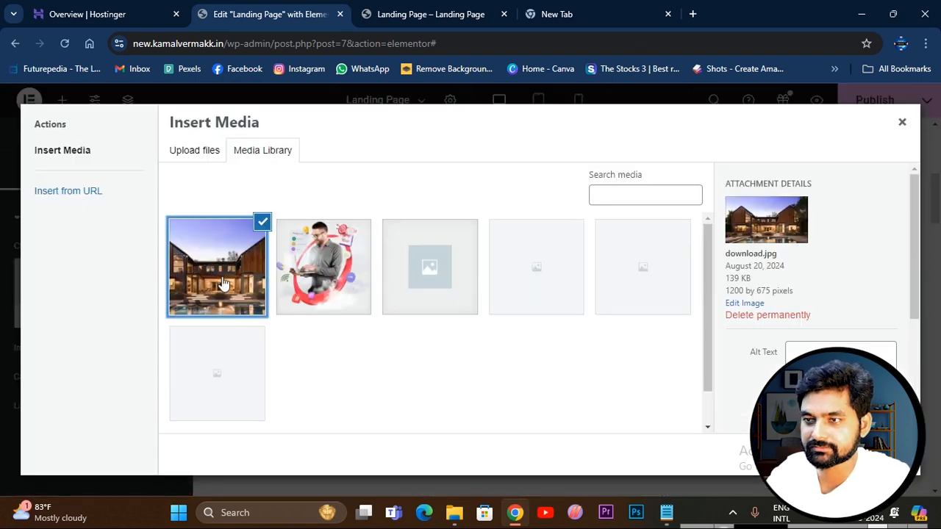
{"action": "left_click", "coordinate": [886, 454]}
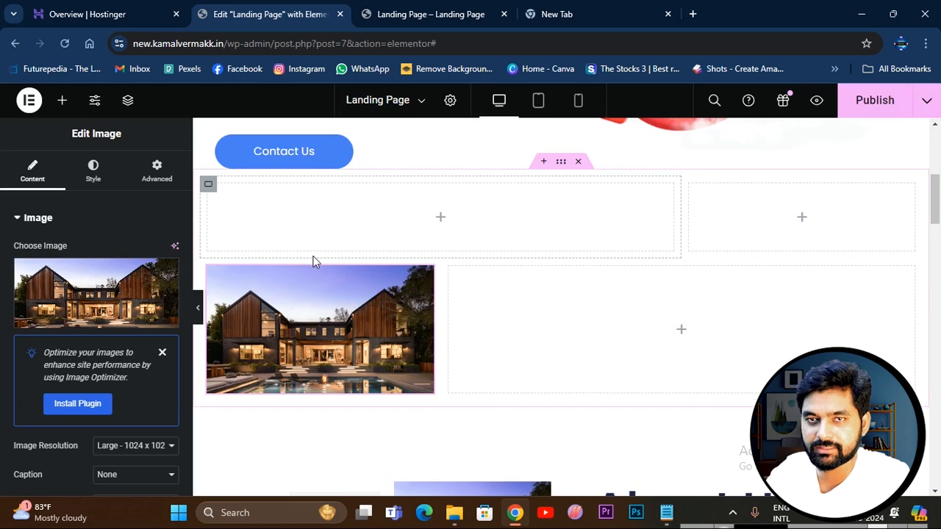
Add an image widget to the narrow container in the first row and upload the "images (1)" living-room photo for it.
{"action": "left_click", "coordinate": [802, 219]}
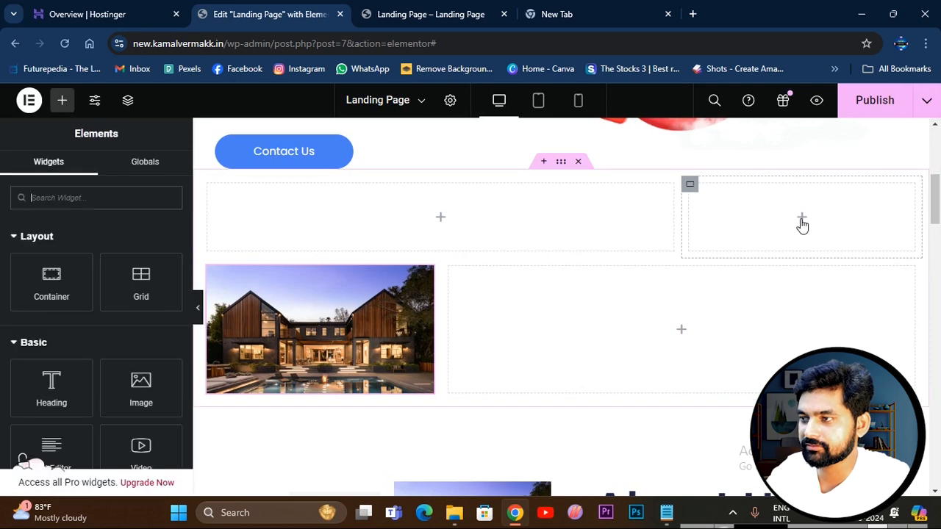
{"action": "scroll", "coordinate": [88, 304], "scroll_direction": "down", "scroll_amount": 3}
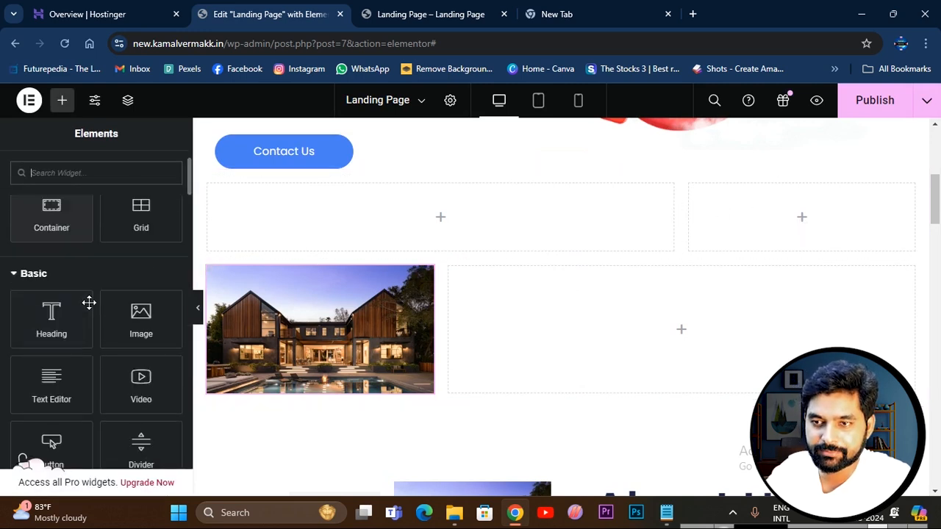
{"action": "scroll", "coordinate": [122, 350], "scroll_direction": "up", "scroll_amount": 3}
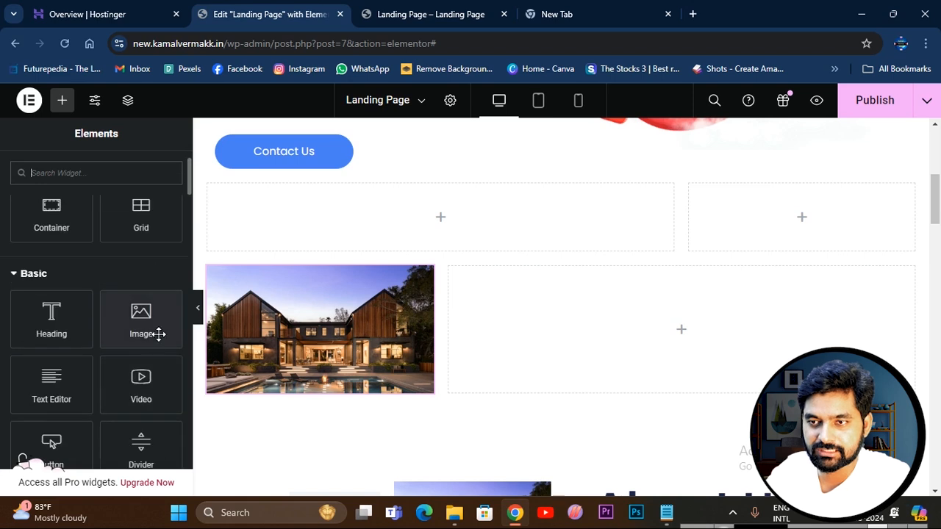
{"action": "left_click_drag", "start_coordinate": [136, 319], "coordinate": [782, 234]}
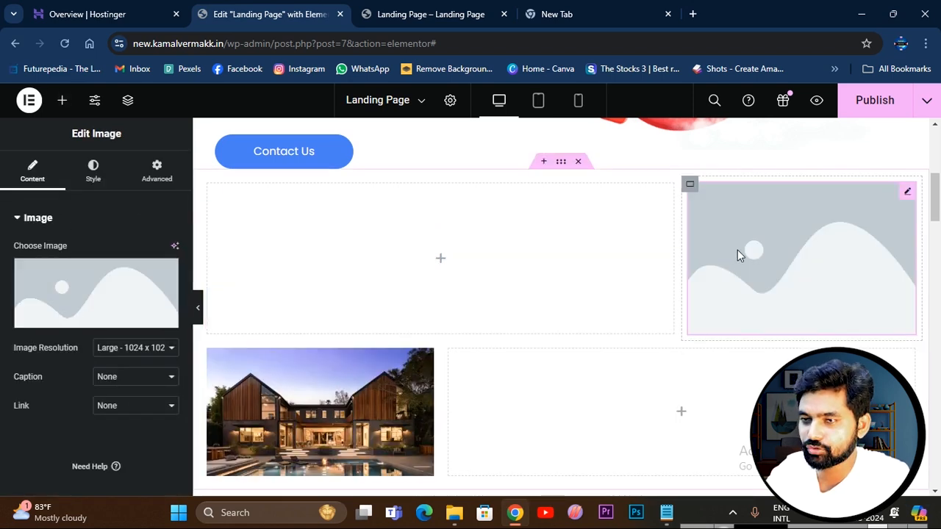
{"action": "left_click", "coordinate": [86, 292]}
{"action": "left_click", "coordinate": [196, 150]}
{"action": "left_click", "coordinate": [567, 325]}
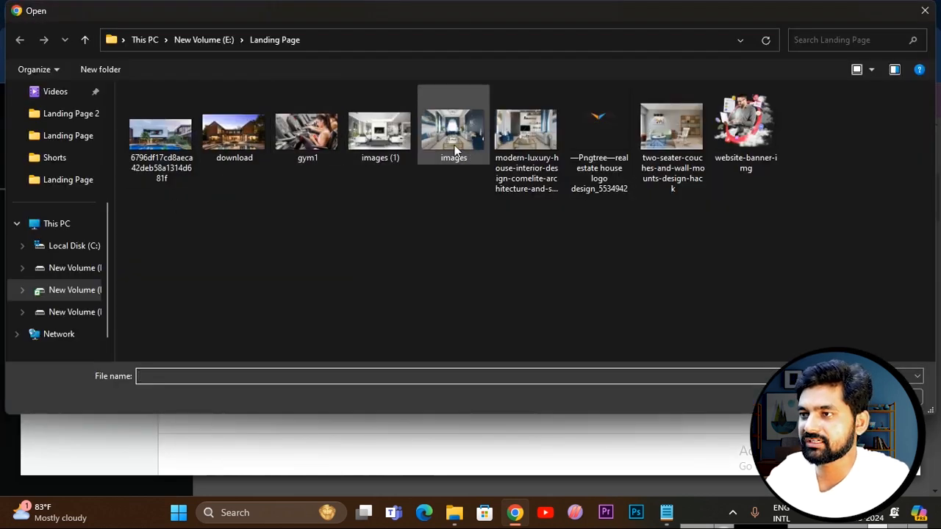
{"action": "double_click", "coordinate": [378, 133]}
{"action": "left_click", "coordinate": [887, 454]}
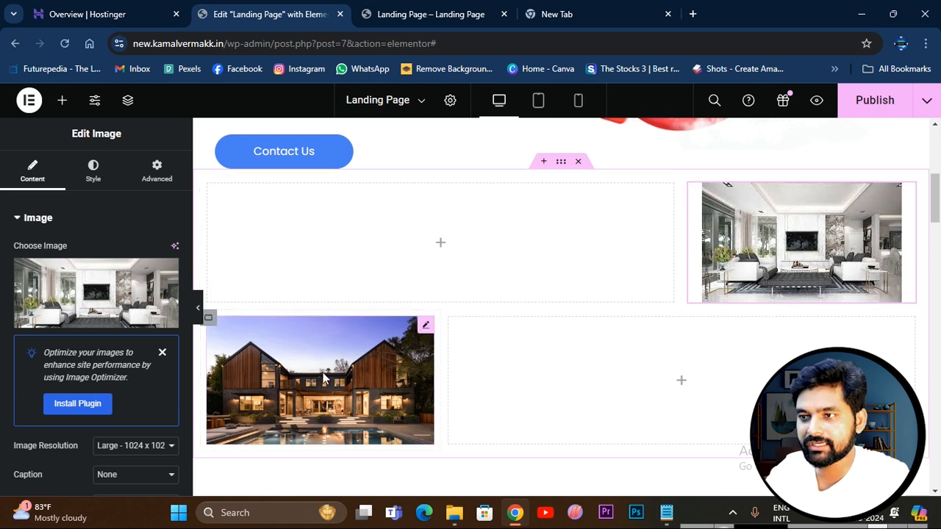
Add a text editor widget to the wide container in each of the two rows.
{"action": "left_click", "coordinate": [441, 245]}
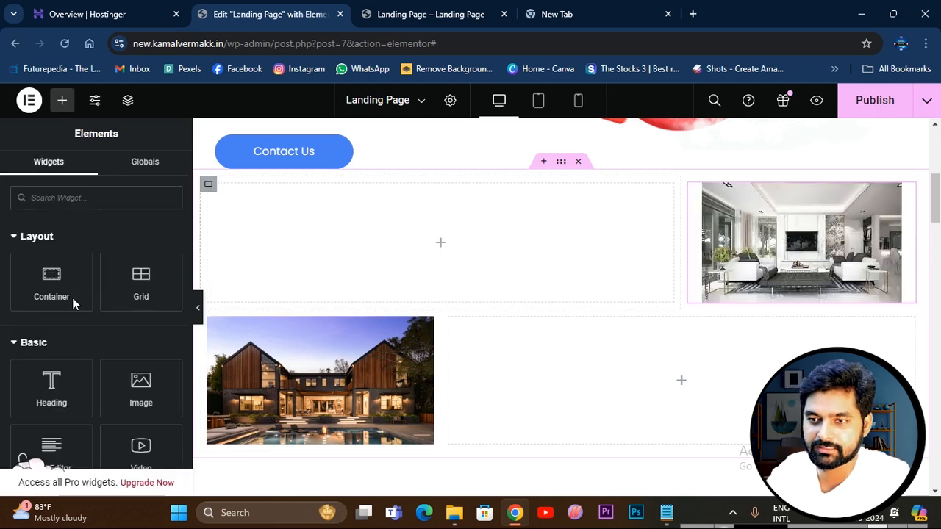
{"action": "scroll", "coordinate": [92, 342], "scroll_direction": "down", "scroll_amount": 1}
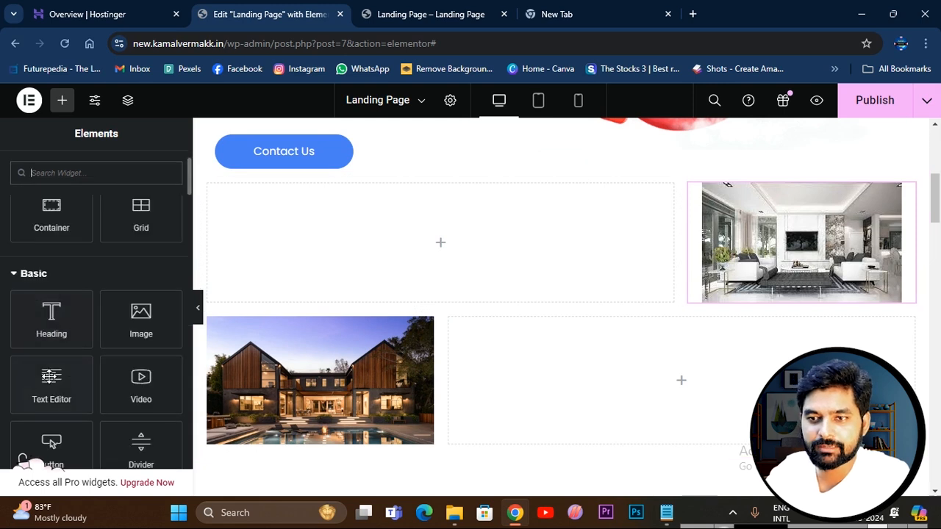
{"action": "left_click_drag", "start_coordinate": [50, 386], "coordinate": [394, 253]}
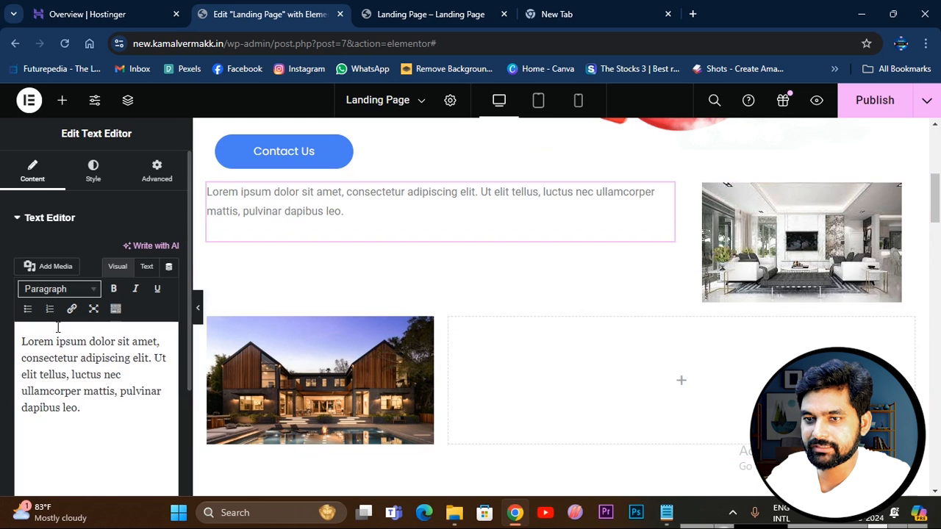
{"action": "left_click", "coordinate": [680, 382]}
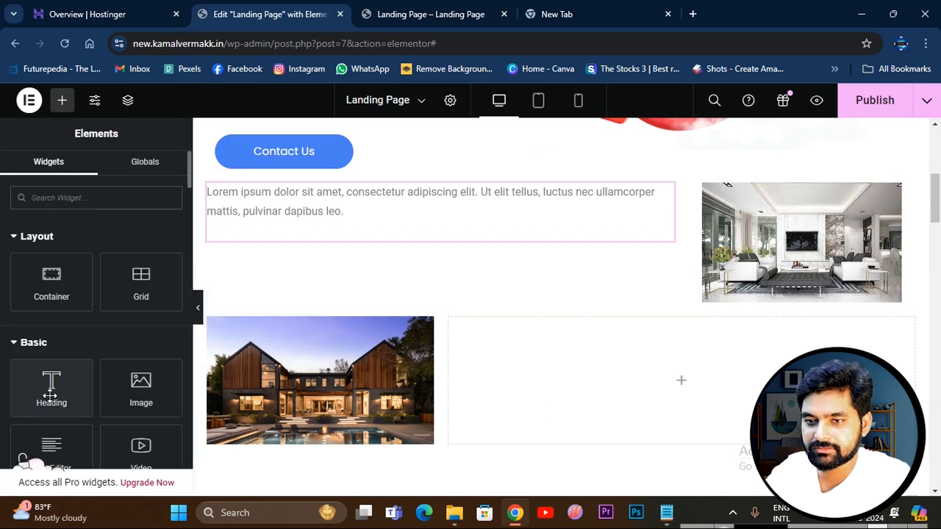
{"action": "left_click_drag", "start_coordinate": [51, 446], "coordinate": [658, 372]}
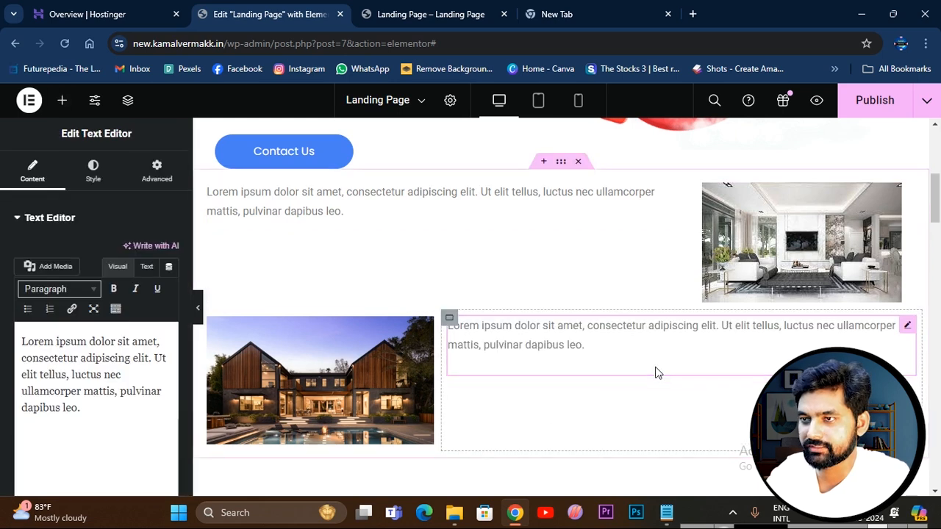
Lengthen the first row's text by repeating its Lorem ipsum sentences in the same paragraph, ending at "luctus nec".
{"action": "left_click", "coordinate": [575, 231]}
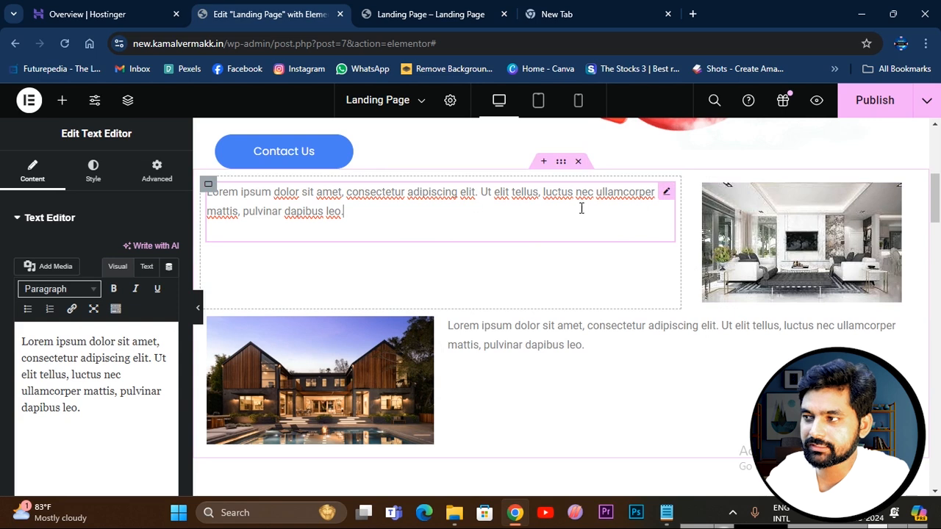
{"action": "key", "text": "ctrl+a"}
{"action": "key", "text": "ctrl+c"}
{"action": "left_click", "coordinate": [380, 218]}
{"action": "key", "text": "Return"}
{"action": "key", "text": "ctrl+v"}
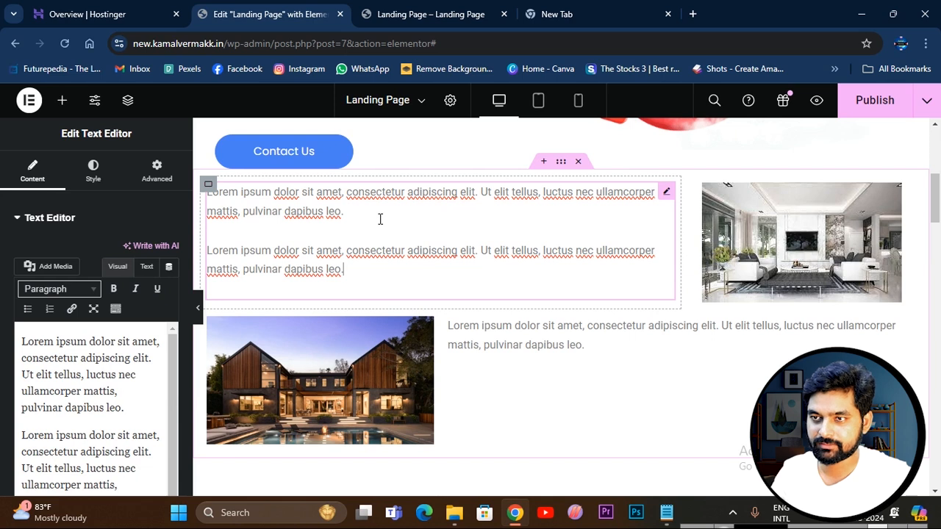
{"action": "key", "text": "ctrl+z"}
{"action": "key", "text": "ctrl+v"}
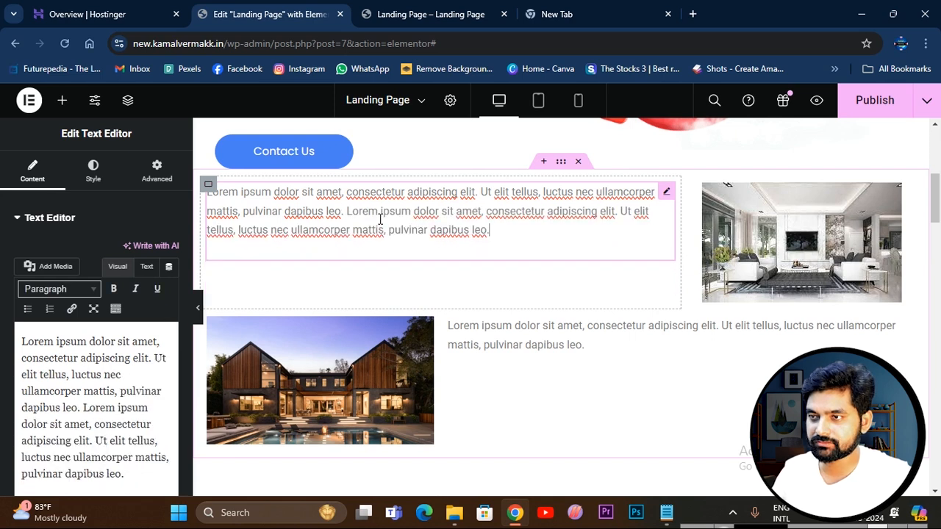
{"action": "key", "text": "ctrl+v"}
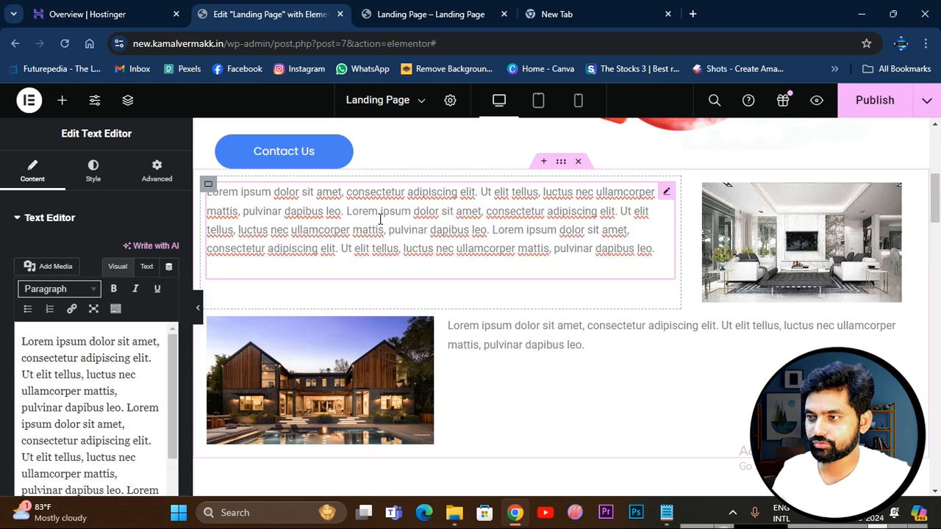
{"action": "key", "text": "ctrl+v"}
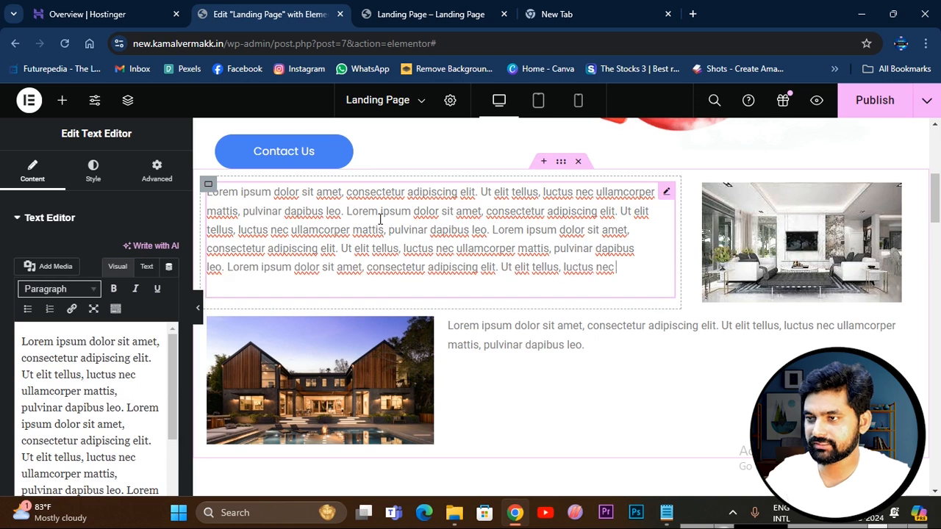
Copy the first row's full text over the placeholder text beside the house photo.
{"action": "key", "text": "ctrl+a"}
{"action": "left_click", "coordinate": [546, 346]}
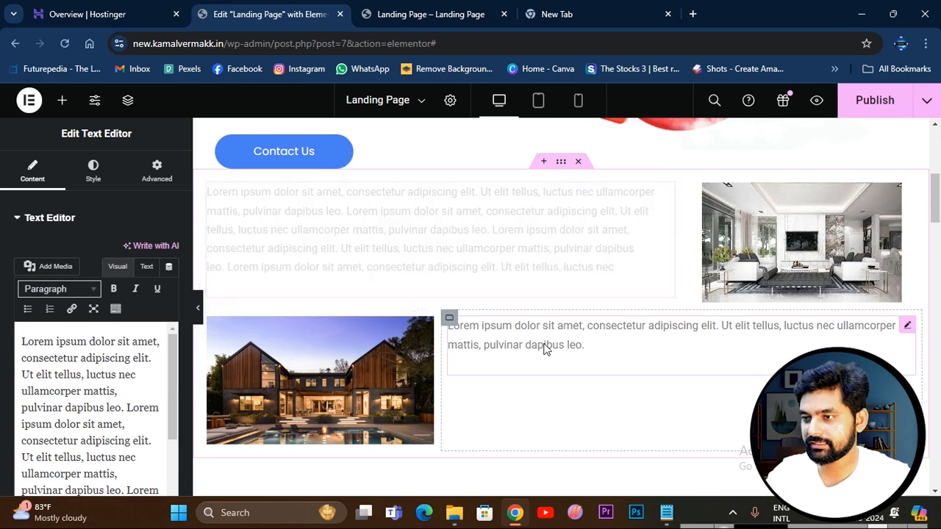
{"action": "double_click", "coordinate": [545, 347]}
{"action": "key", "text": "ctrl+a"}
{"action": "key", "text": "ctrl+v"}
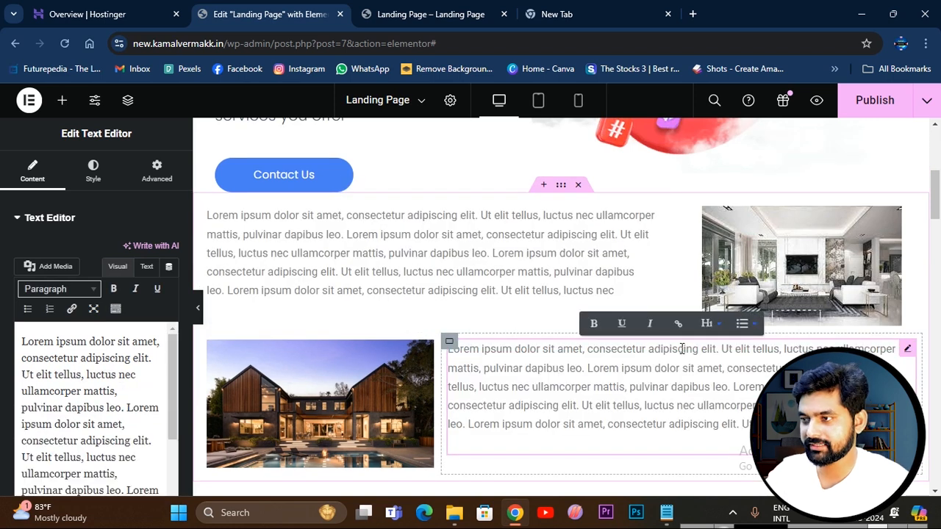
Publish the page and check the new image-and-text section in the preview.
{"action": "left_click", "coordinate": [874, 101]}
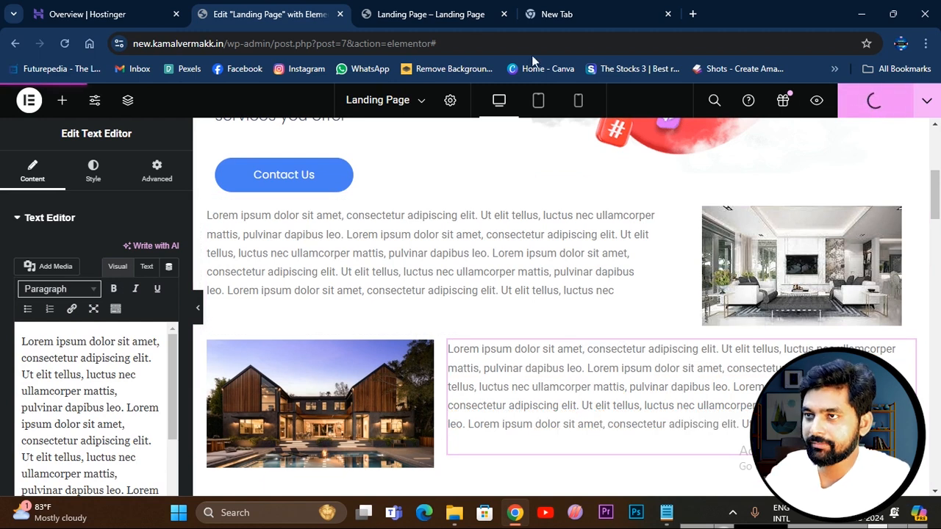
{"action": "left_click", "coordinate": [424, 15]}
{"action": "scroll", "coordinate": [271, 192], "scroll_direction": "down", "scroll_amount": 7}
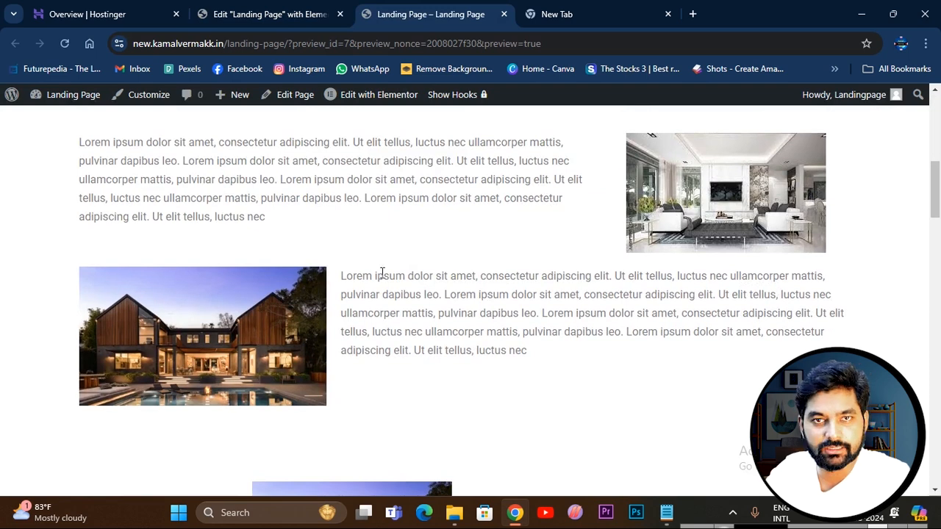
Examine the previewed page from the hero through the image-and-text rows to the About Us section.
{"action": "scroll", "coordinate": [393, 280], "scroll_direction": "up", "scroll_amount": 8}
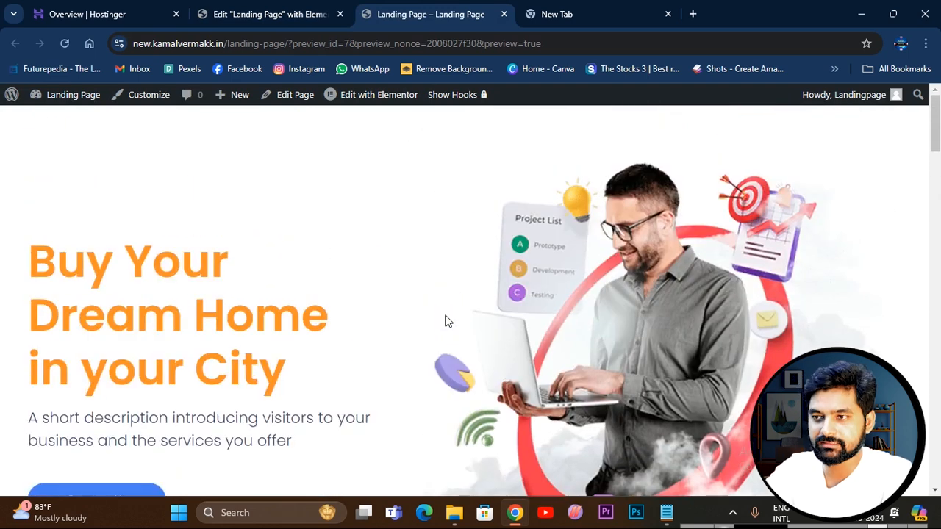
{"action": "scroll", "coordinate": [534, 275], "scroll_direction": "down", "scroll_amount": 8}
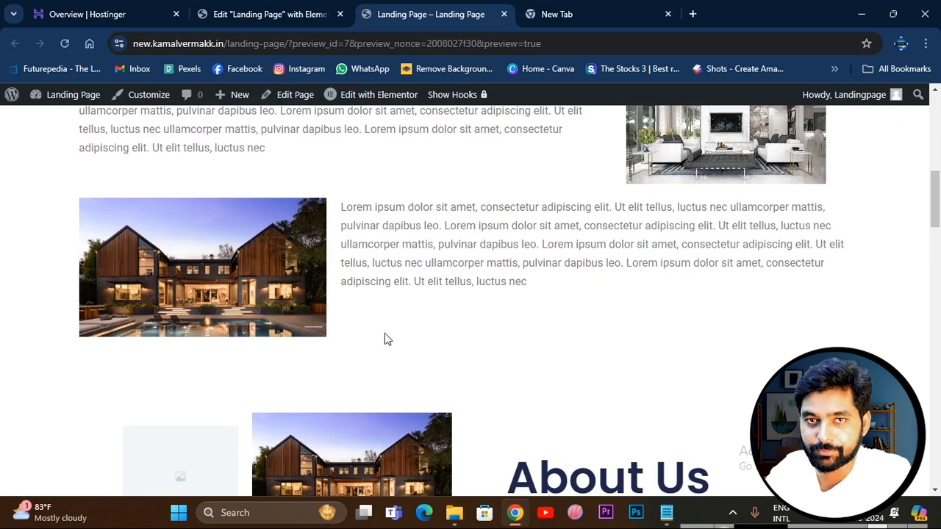
{"action": "scroll", "coordinate": [384, 294], "scroll_direction": "up", "scroll_amount": 8}
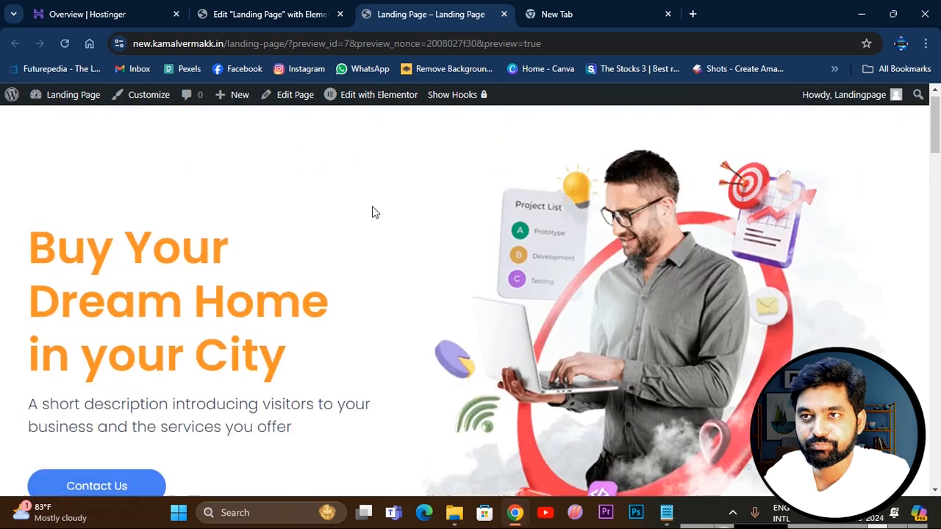
{"action": "left_click_drag", "start_coordinate": [135, 43], "coordinate": [288, 45]}
{"action": "left_click", "coordinate": [361, 216]}
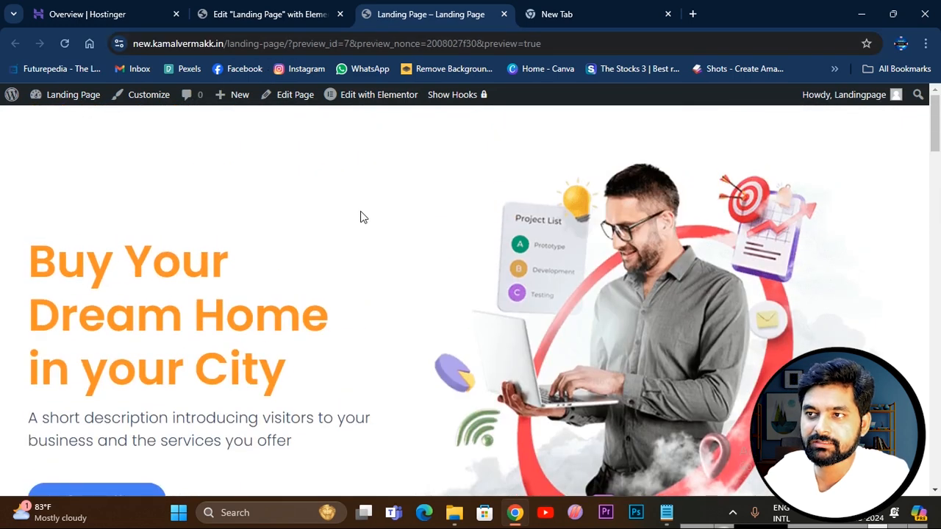
{"action": "scroll", "coordinate": [441, 375], "scroll_direction": "down", "scroll_amount": 5}
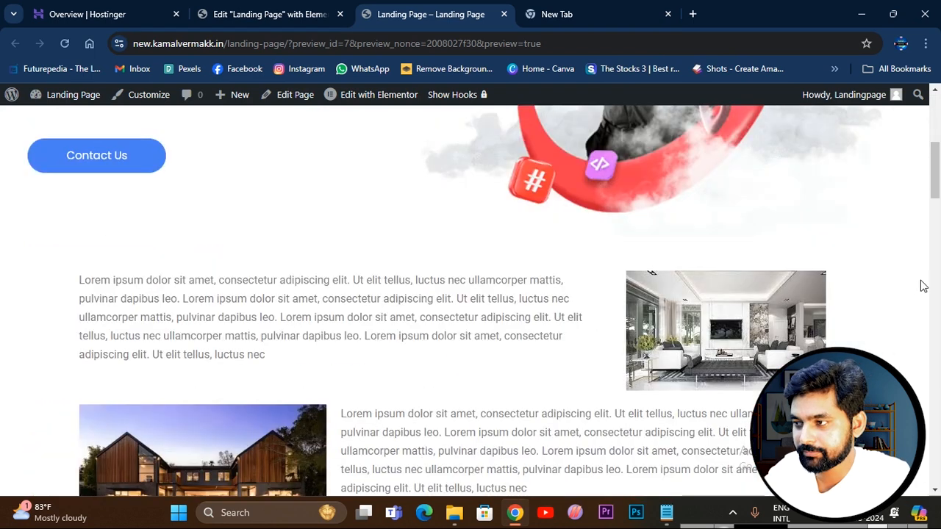
{"action": "scroll", "coordinate": [552, 265], "scroll_direction": "down", "scroll_amount": 4}
{"action": "scroll", "coordinate": [551, 292], "scroll_direction": "up", "scroll_amount": 7}
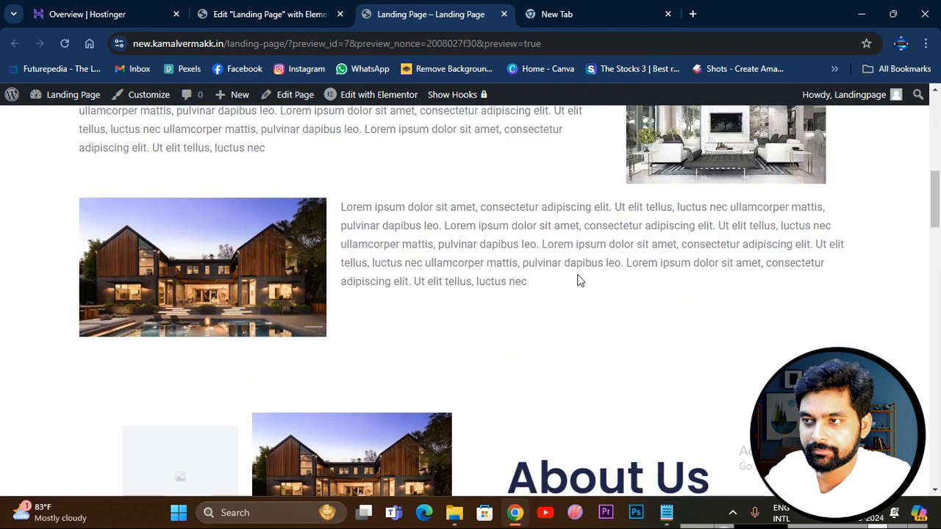
{"action": "scroll", "coordinate": [559, 371], "scroll_direction": "up", "scroll_amount": 4}
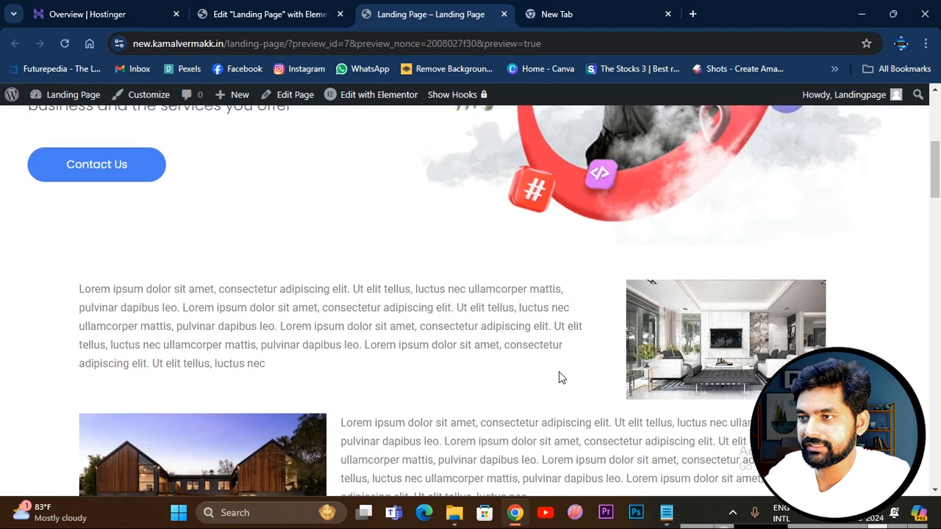
{"action": "scroll", "coordinate": [544, 265], "scroll_direction": "down", "scroll_amount": 3}
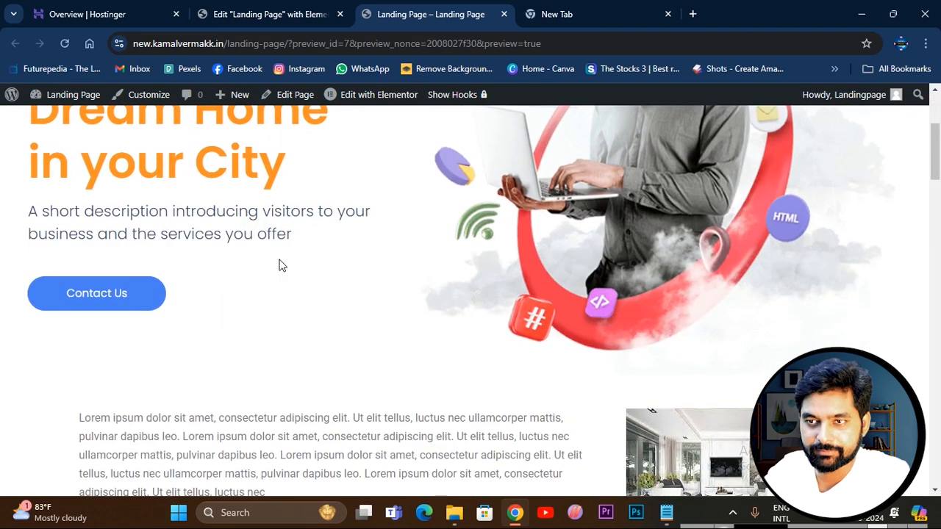
{"action": "scroll", "coordinate": [528, 323], "scroll_direction": "down", "scroll_amount": 2}
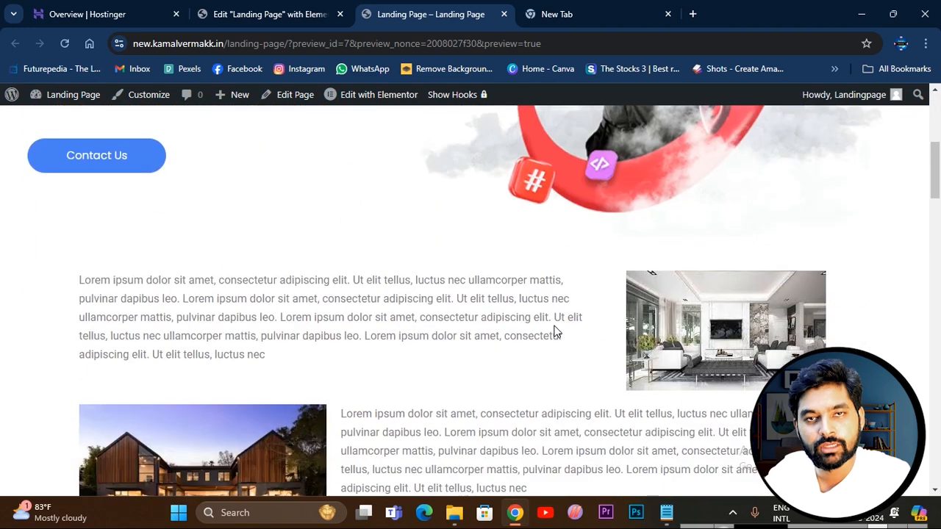
{"action": "scroll", "coordinate": [555, 313], "scroll_direction": "down", "scroll_amount": 6}
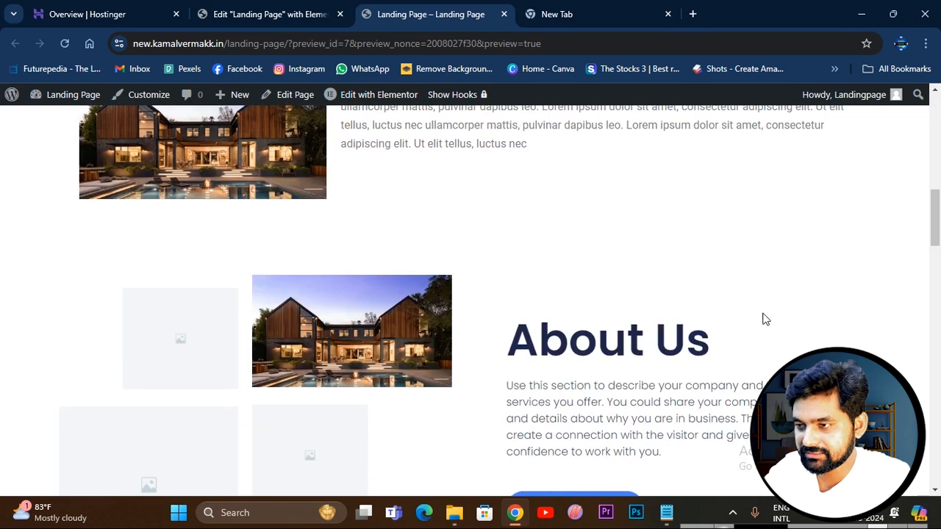
Return to the Elementor editor and delete the whole About Us section.
{"action": "left_click", "coordinate": [276, 26]}
{"action": "scroll", "coordinate": [390, 252], "scroll_direction": "down", "scroll_amount": 5}
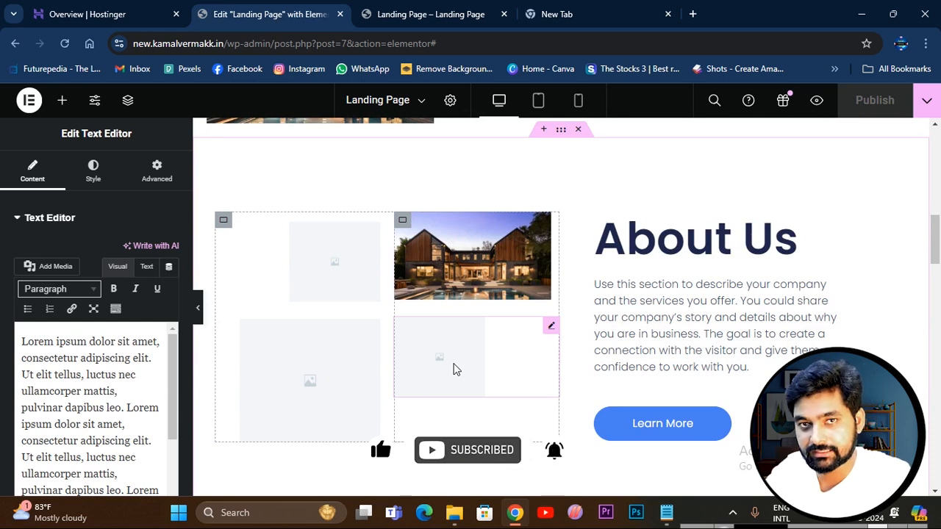
{"action": "scroll", "coordinate": [612, 204], "scroll_direction": "up", "scroll_amount": 1}
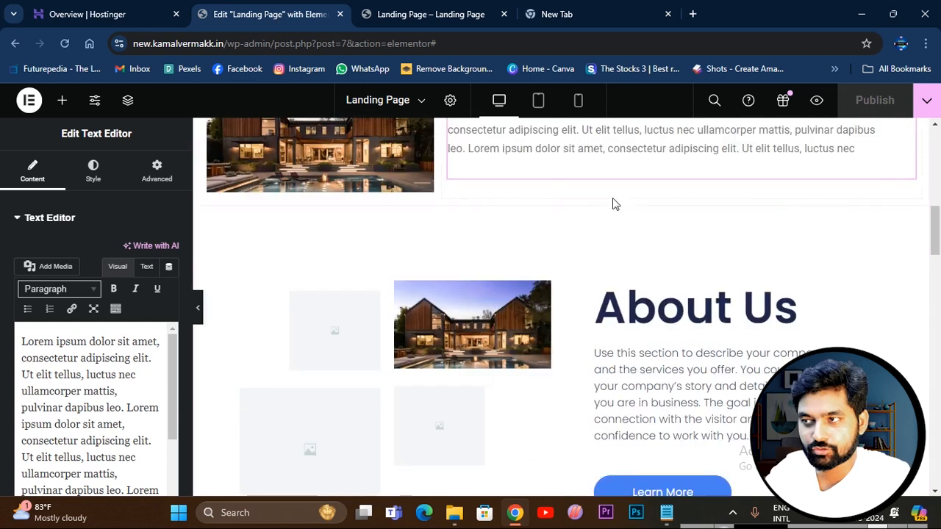
{"action": "scroll", "coordinate": [662, 368], "scroll_direction": "down", "scroll_amount": 4}
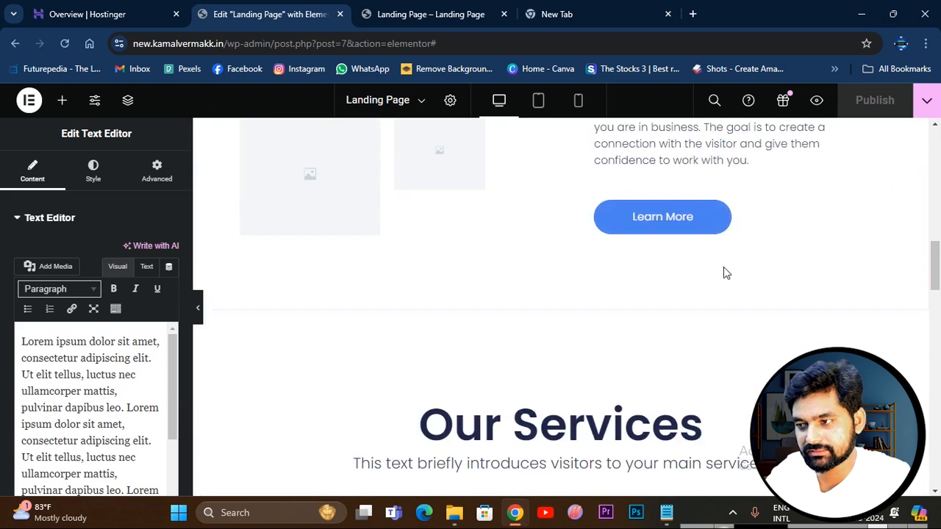
{"action": "scroll", "coordinate": [609, 297], "scroll_direction": "up", "scroll_amount": 5}
{"action": "scroll", "coordinate": [618, 322], "scroll_direction": "down", "scroll_amount": 3}
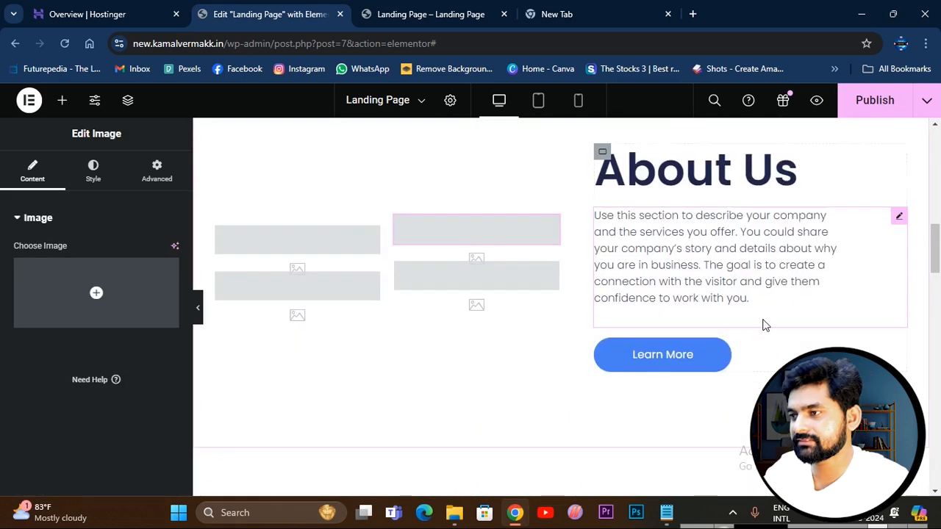
{"action": "scroll", "coordinate": [739, 325], "scroll_direction": "up", "scroll_amount": 2}
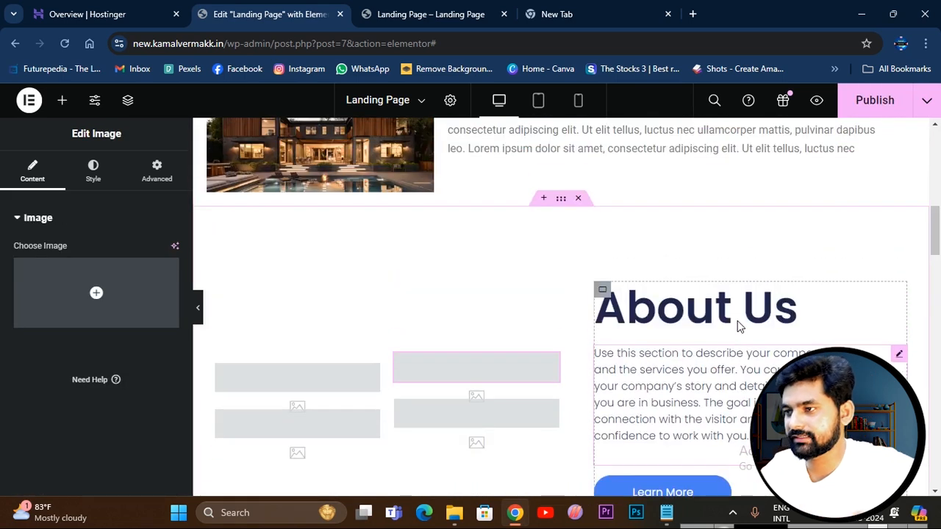
{"action": "left_click", "coordinate": [581, 199]}
Replace the Service 1 placeholder with the green-sofa and rocking-chair photo, and the Service 2 placeholder with images.jpg from the media library.
{"action": "scroll", "coordinate": [420, 336], "scroll_direction": "down", "scroll_amount": 1}
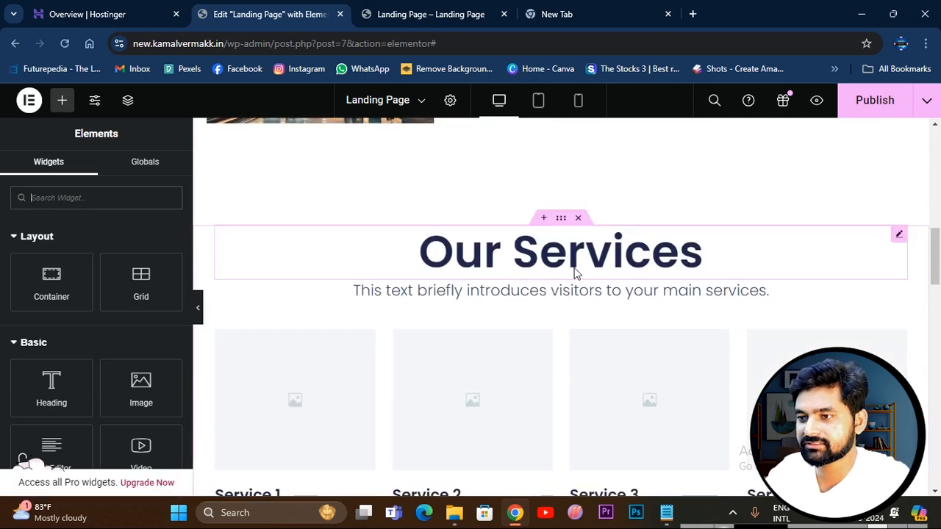
{"action": "scroll", "coordinate": [634, 274], "scroll_direction": "down", "scroll_amount": 2}
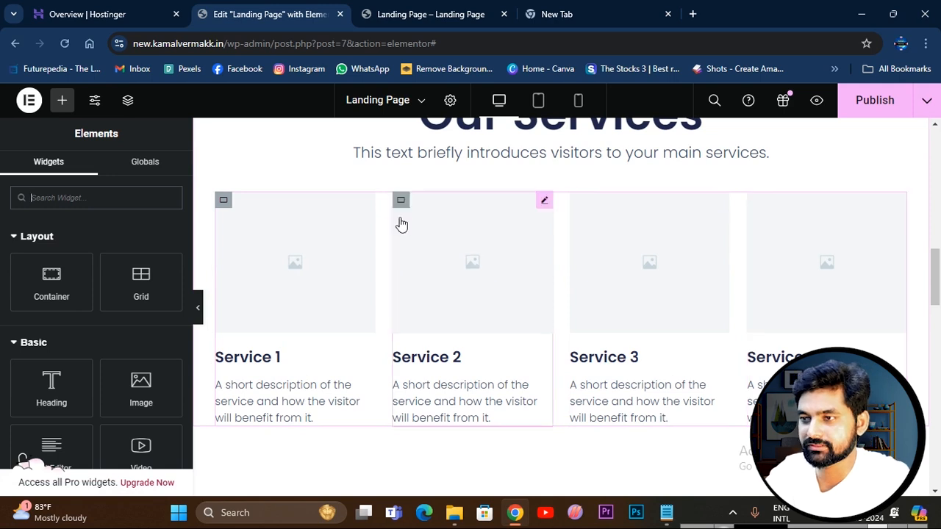
{"action": "left_click", "coordinate": [298, 267]}
{"action": "left_click", "coordinate": [122, 292]}
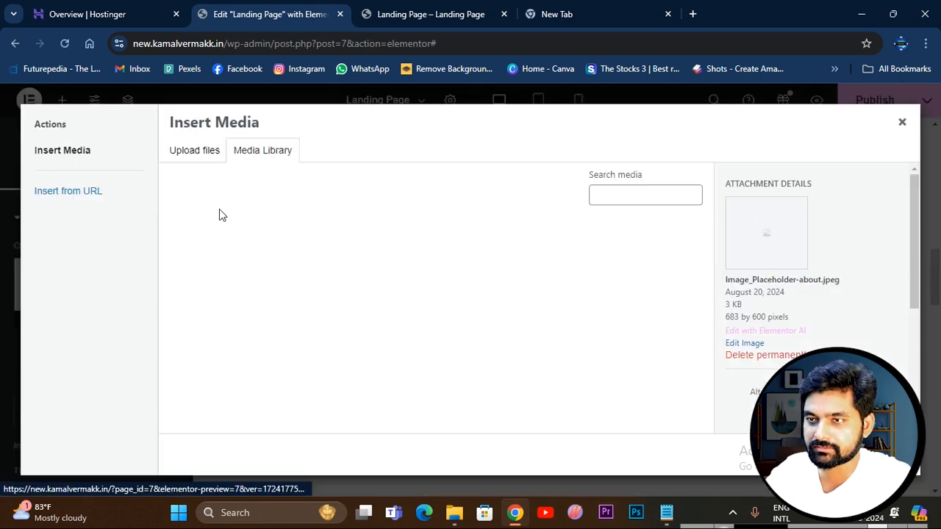
{"action": "left_click", "coordinate": [312, 283]}
{"action": "left_click", "coordinate": [886, 455]}
{"action": "left_click", "coordinate": [423, 282]}
{"action": "left_click", "coordinate": [152, 314]}
{"action": "left_click", "coordinate": [513, 280]}
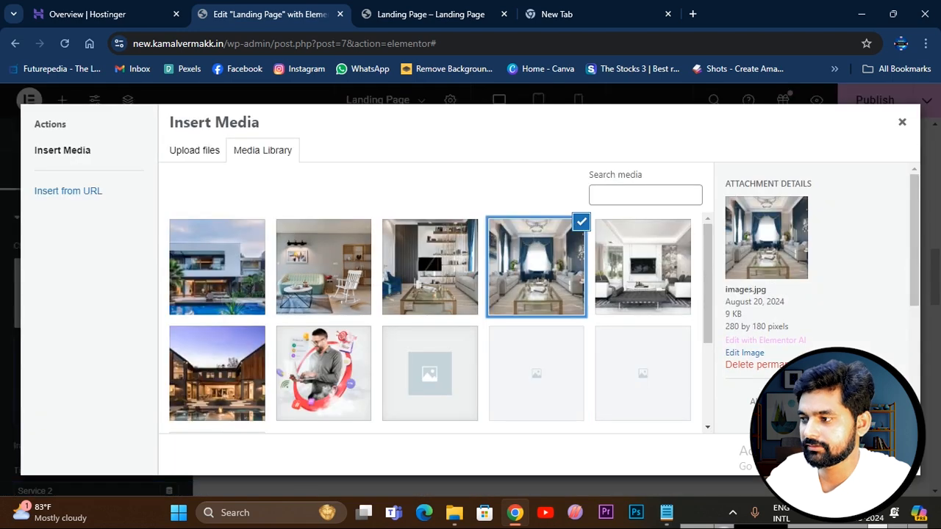
{"action": "left_click", "coordinate": [886, 454]}
Give Service 3 the modern luxury house interior photo and Service 4 the green-sofa and rocking-chair photo from the media library.
{"action": "left_click", "coordinate": [588, 267]}
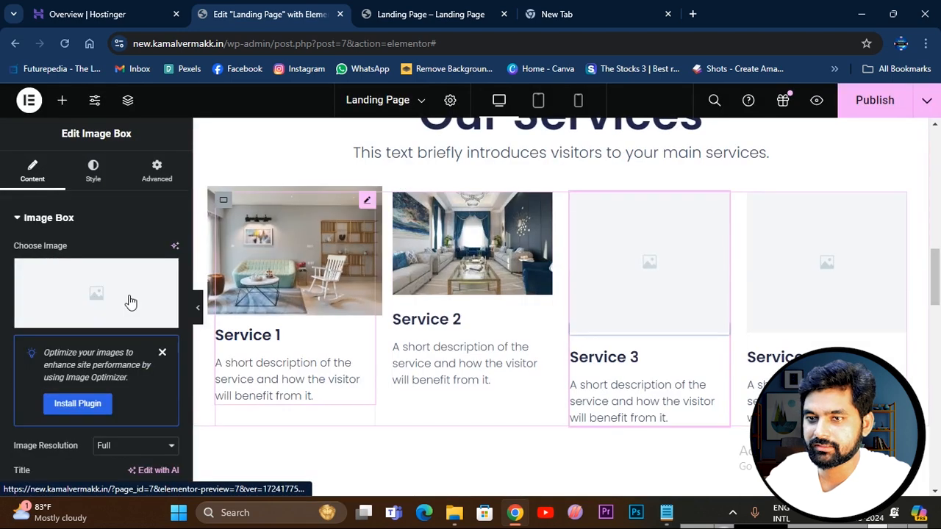
{"action": "left_click", "coordinate": [130, 301]}
{"action": "left_click", "coordinate": [451, 278]}
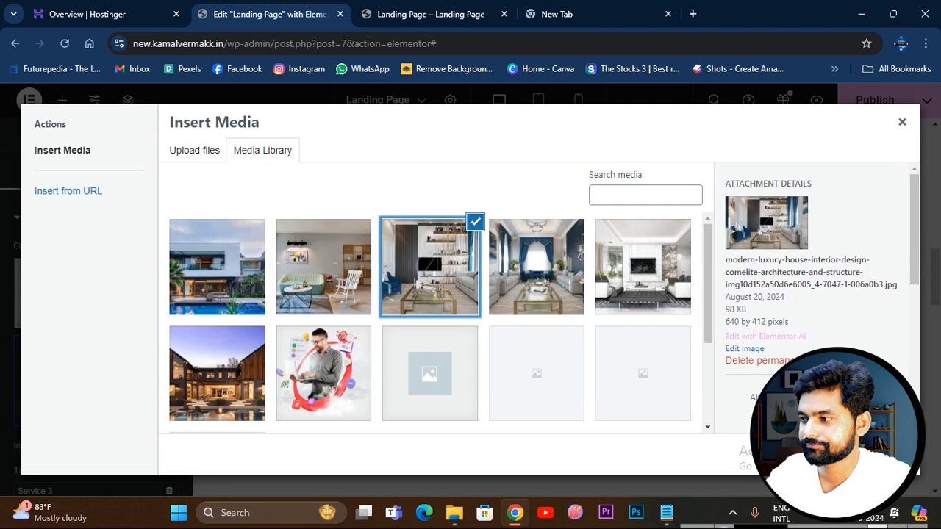
{"action": "left_click", "coordinate": [886, 454]}
{"action": "left_click", "coordinate": [805, 253]}
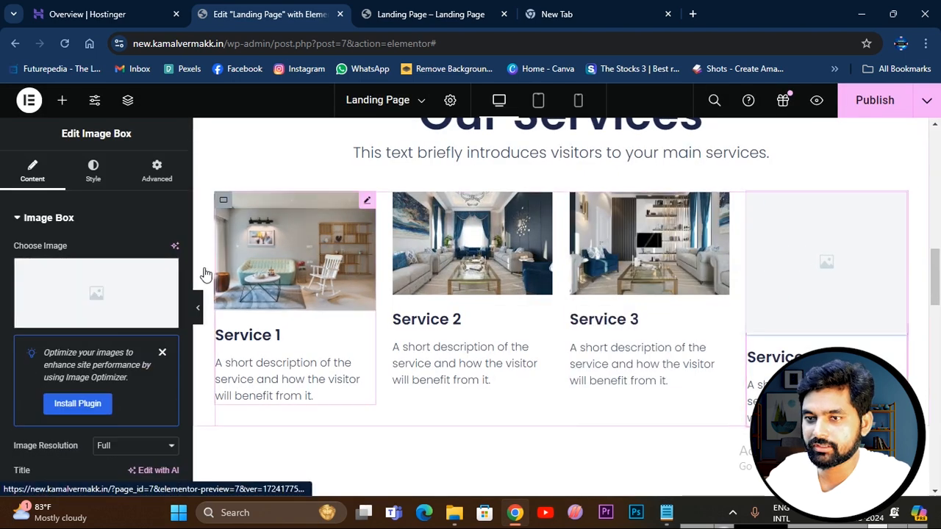
{"action": "left_click", "coordinate": [103, 293]}
{"action": "left_click", "coordinate": [331, 278]}
{"action": "left_click", "coordinate": [886, 454]}
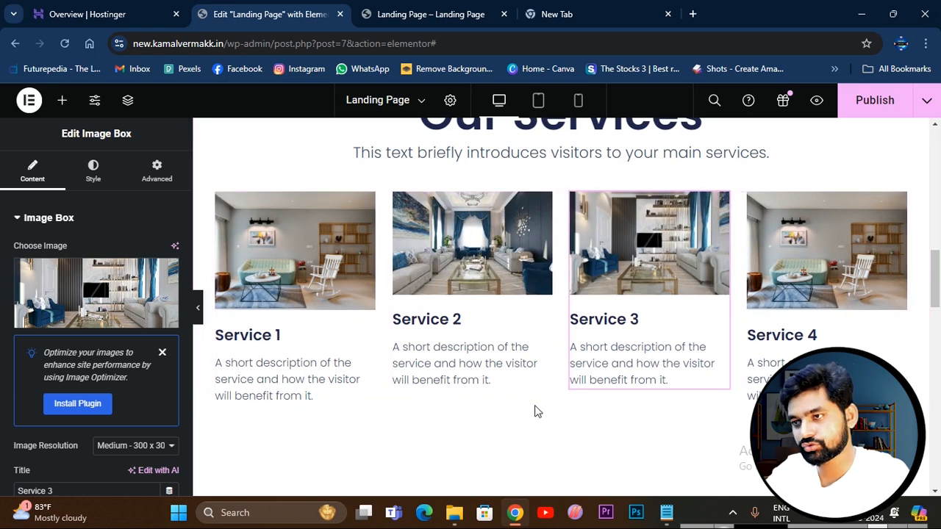
Publish the page and check the Our Services images in the preview.
{"action": "scroll", "coordinate": [536, 414], "scroll_direction": "up", "scroll_amount": 1}
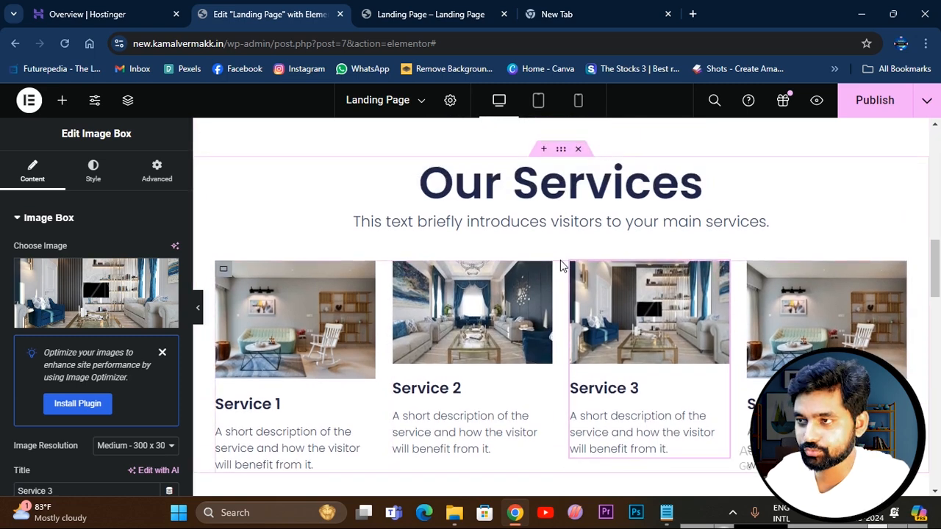
{"action": "scroll", "coordinate": [649, 298], "scroll_direction": "down", "scroll_amount": 1}
{"action": "scroll", "coordinate": [649, 298], "scroll_direction": "up", "scroll_amount": 7}
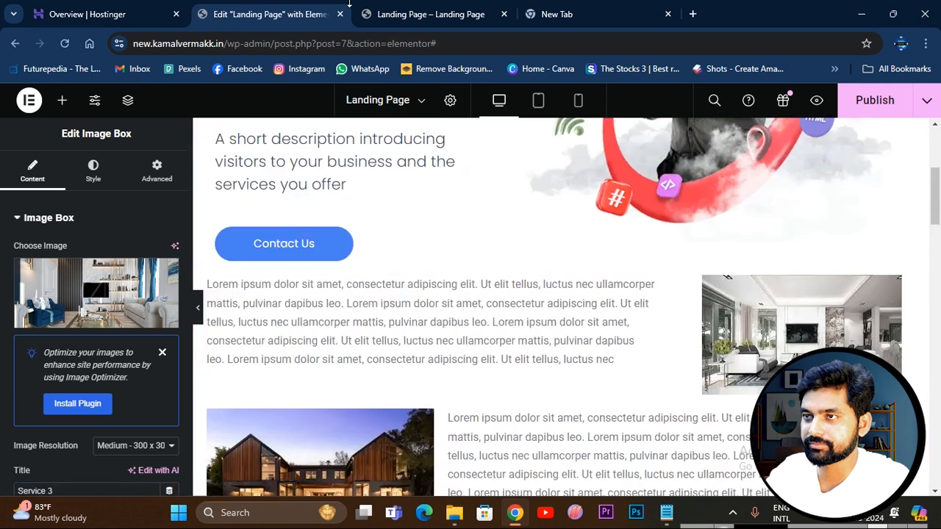
{"action": "left_click", "coordinate": [876, 111]}
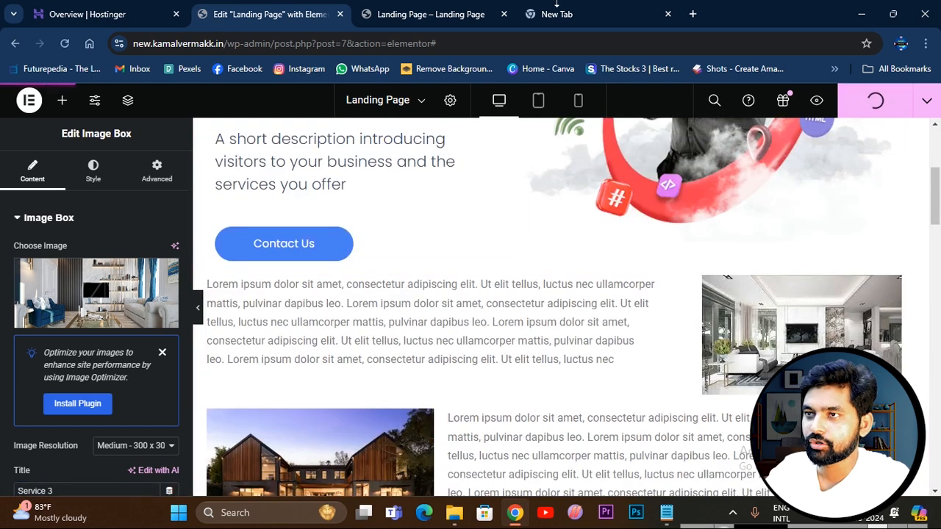
{"action": "left_click", "coordinate": [447, 14]}
{"action": "scroll", "coordinate": [456, 271], "scroll_direction": "down", "scroll_amount": 5}
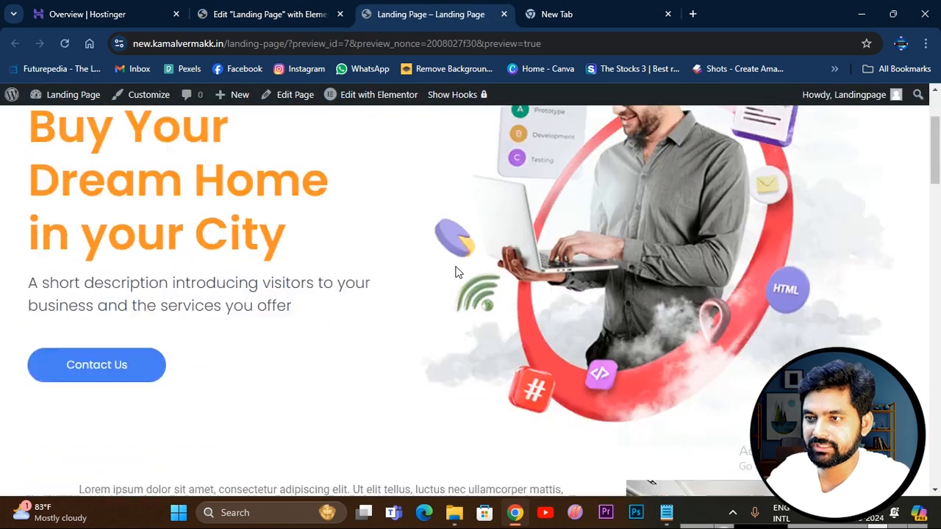
{"action": "scroll", "coordinate": [456, 271], "scroll_direction": "down", "scroll_amount": 8}
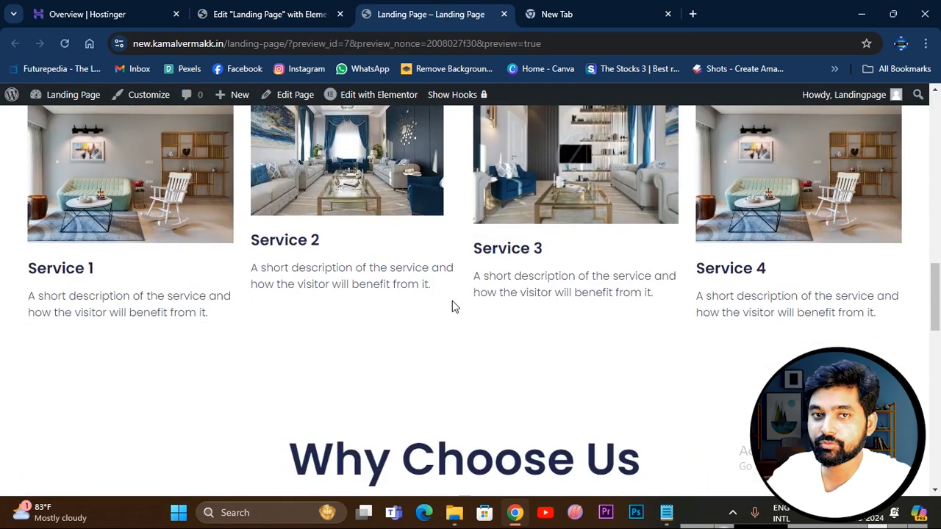
{"action": "scroll", "coordinate": [452, 306], "scroll_direction": "up", "scroll_amount": 12}
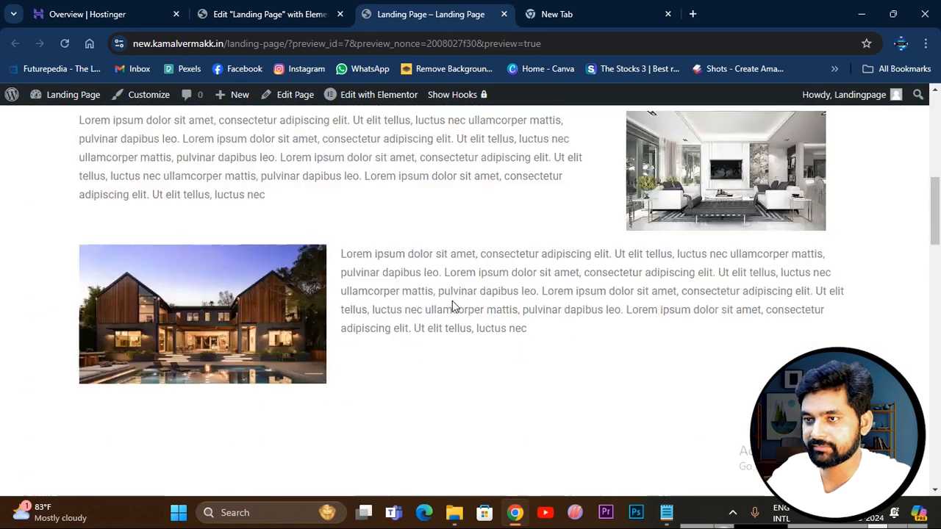
{"action": "scroll", "coordinate": [477, 279], "scroll_direction": "down", "scroll_amount": 4}
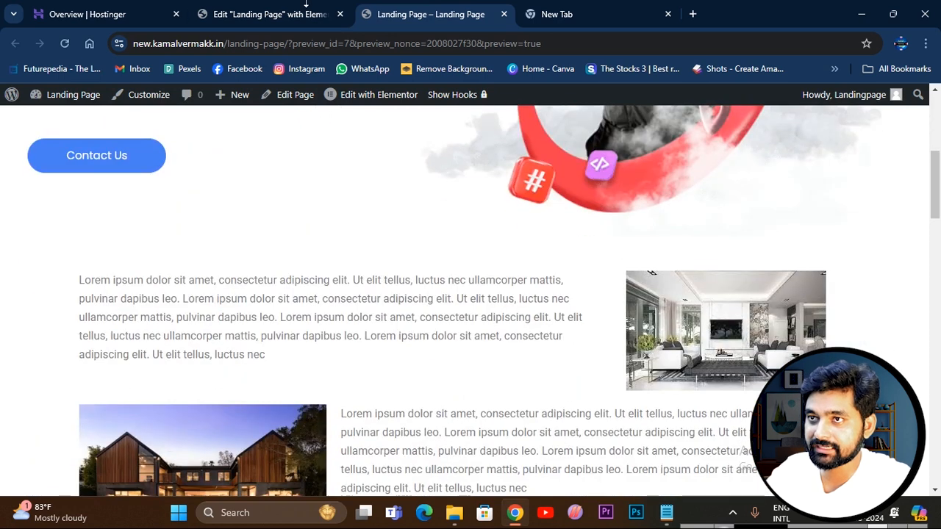
Compare the image-and-text rows in the editor with the preview, and examine the previewed Our Services section.
{"action": "left_click", "coordinate": [269, 14]}
{"action": "scroll", "coordinate": [558, 351], "scroll_direction": "down", "scroll_amount": 3}
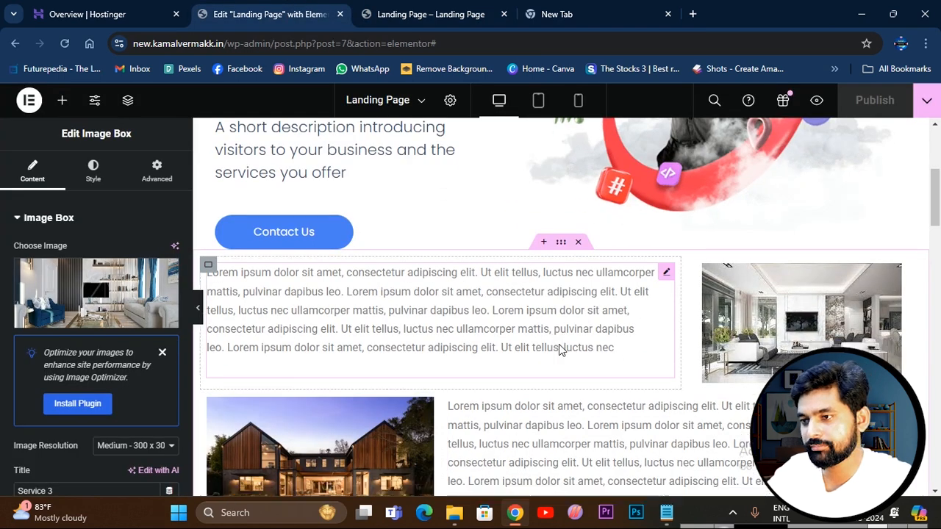
{"action": "left_click", "coordinate": [444, 16]}
{"action": "scroll", "coordinate": [419, 318], "scroll_direction": "down", "scroll_amount": 4}
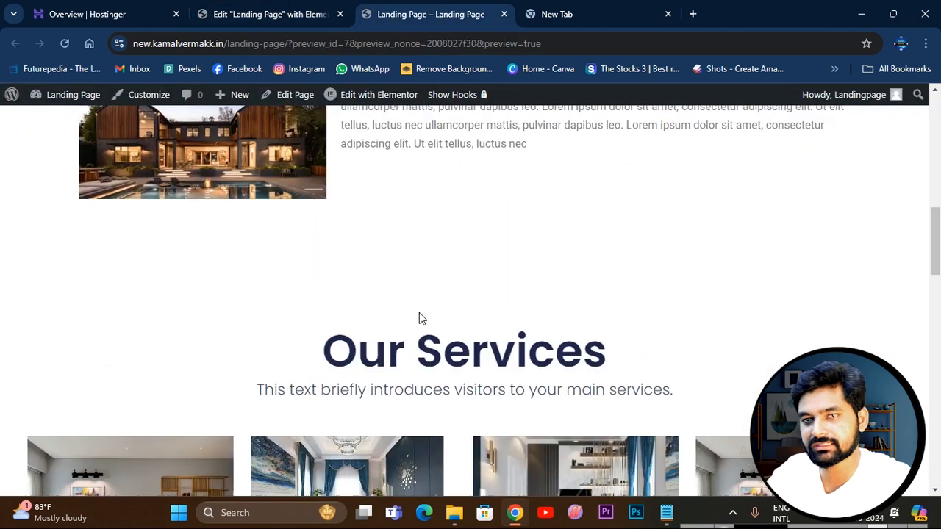
{"action": "scroll", "coordinate": [525, 315], "scroll_direction": "down", "scroll_amount": 4}
{"action": "scroll", "coordinate": [525, 314], "scroll_direction": "up", "scroll_amount": 4}
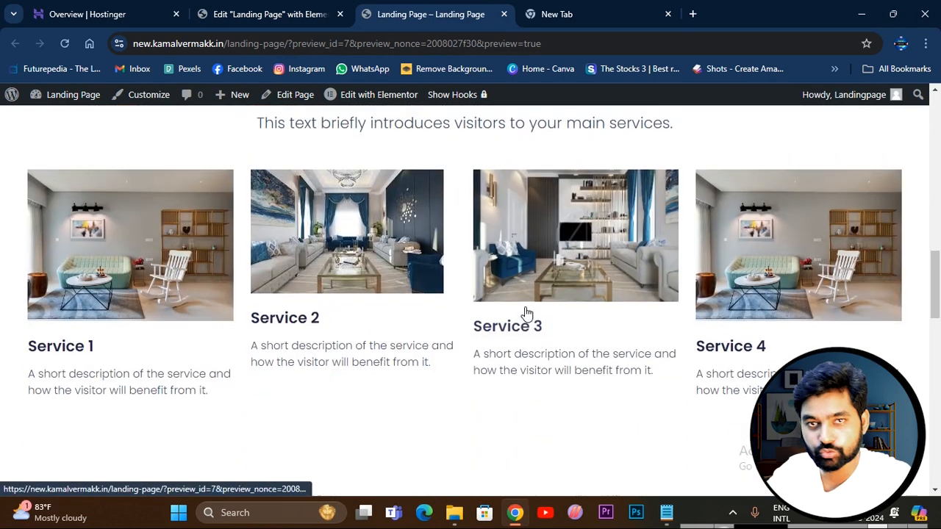
Set the Our Services container's background type to Classic in the editor.
{"action": "left_click", "coordinate": [276, 23]}
{"action": "scroll", "coordinate": [563, 324], "scroll_direction": "down", "scroll_amount": 2}
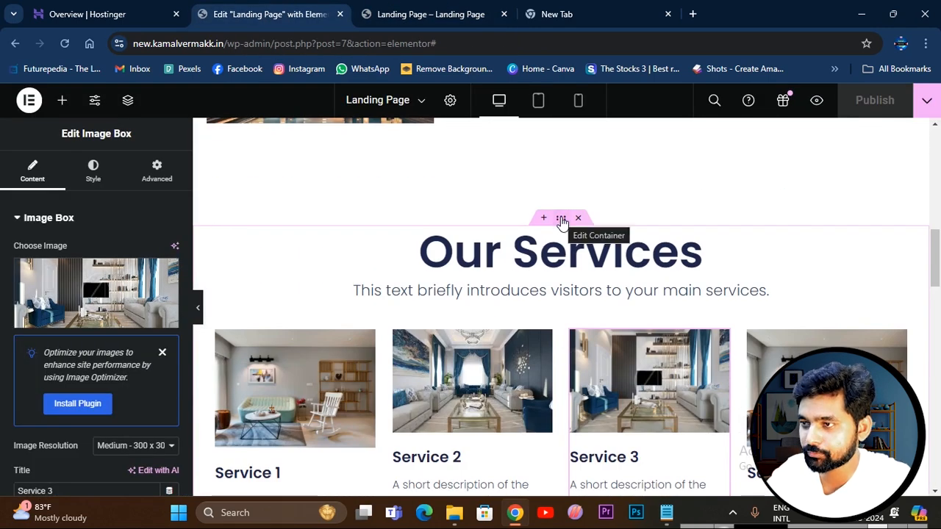
{"action": "left_click", "coordinate": [562, 220]}
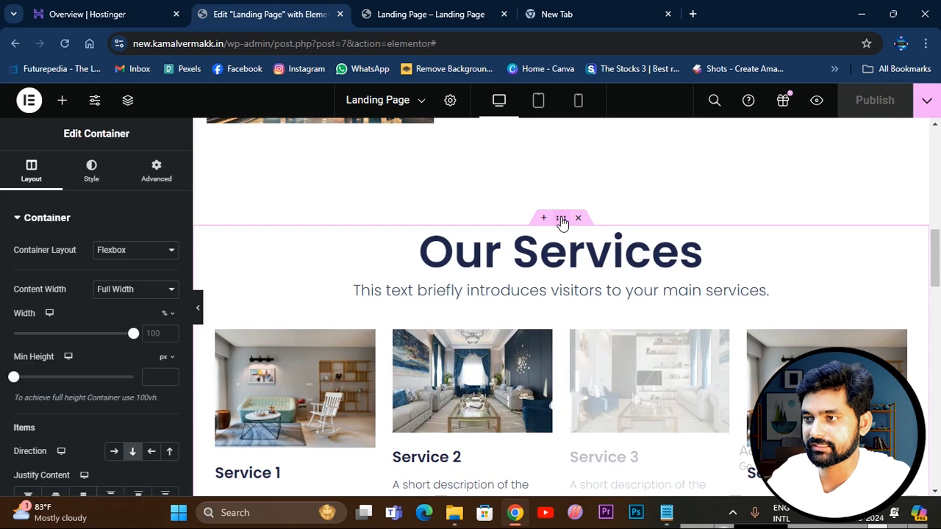
{"action": "left_click", "coordinate": [91, 170]}
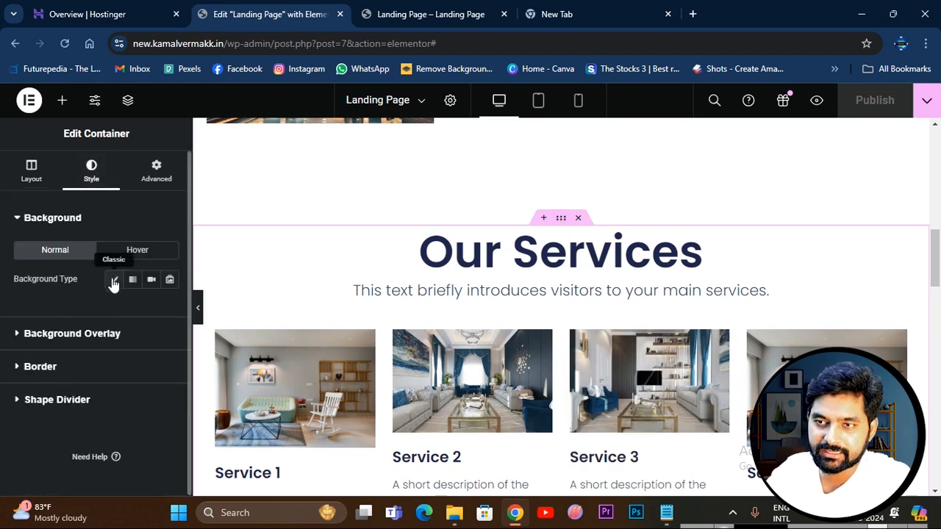
{"action": "left_click", "coordinate": [114, 280]}
Set the Our Services container's background color to a pale yellow, about #FBF6C8.
{"action": "left_click", "coordinate": [170, 308]}
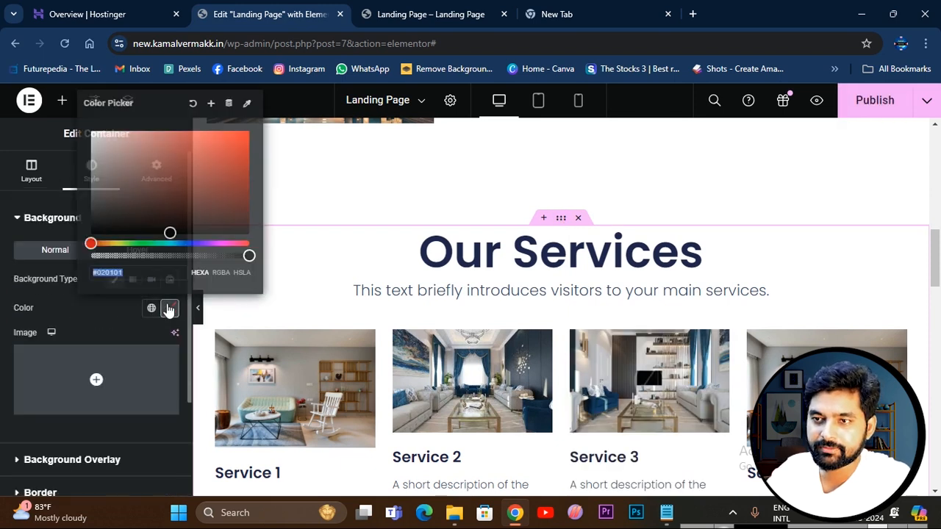
{"action": "mouse_move", "coordinate": [164, 195]}
{"action": "left_mouse_down"}
{"action": "mouse_move", "coordinate": [193, 164]}
{"action": "mouse_move", "coordinate": [220, 191]}
{"action": "mouse_move", "coordinate": [222, 211]}
{"action": "left_mouse_up"}
{"action": "left_click_drag", "start_coordinate": [116, 243], "coordinate": [109, 244]}
{"action": "mouse_move", "coordinate": [144, 179]}
{"action": "left_mouse_down"}
{"action": "mouse_move", "coordinate": [158, 132]}
{"action": "mouse_move", "coordinate": [162, 139]}
{"action": "mouse_move", "coordinate": [132, 132]}
{"action": "left_mouse_up"}
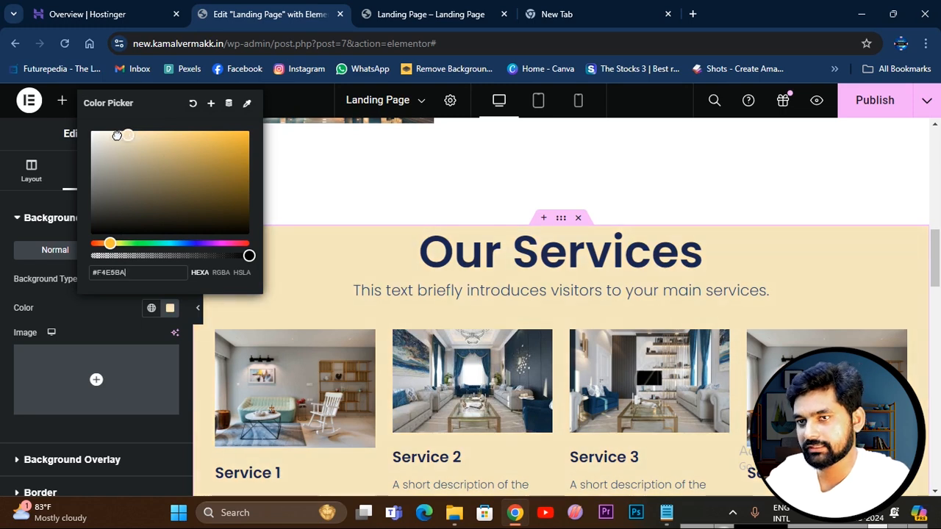
{"action": "mouse_move", "coordinate": [124, 138]}
{"action": "left_mouse_down"}
{"action": "mouse_move", "coordinate": [157, 127]}
{"action": "mouse_move", "coordinate": [134, 128]}
{"action": "left_mouse_up"}
{"action": "left_click_drag", "start_coordinate": [109, 243], "coordinate": [114, 244]}
{"action": "left_click_drag", "start_coordinate": [123, 136], "coordinate": [122, 133]}
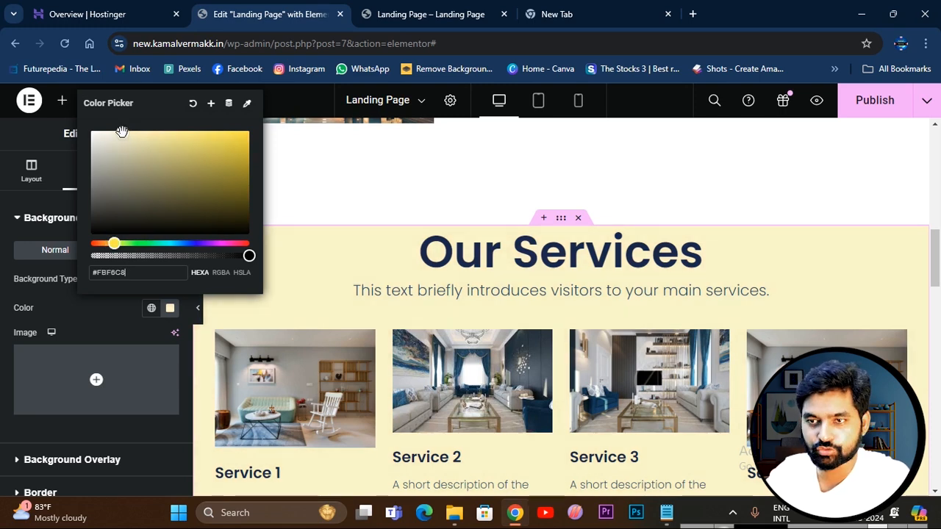
{"action": "left_click", "coordinate": [114, 321]}
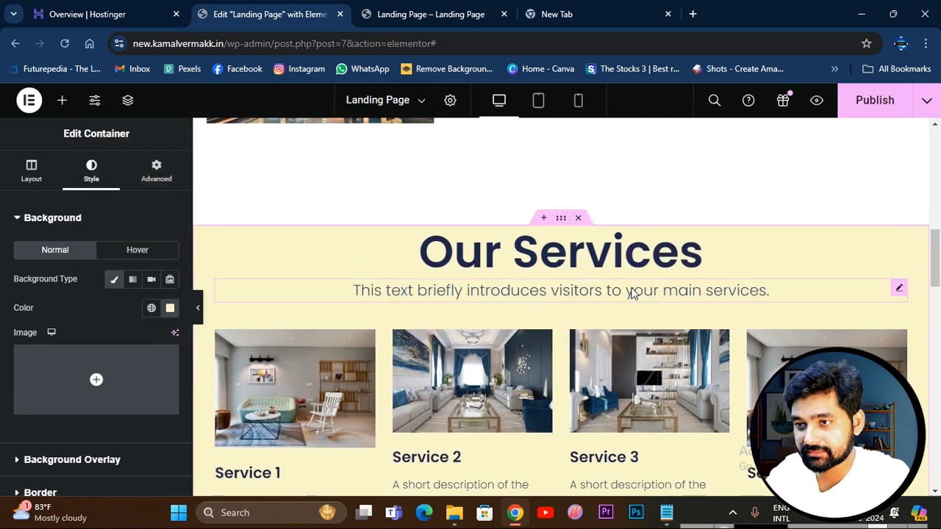
Open the Our Services container's advanced layout settings with its margin and padding values.
{"action": "scroll", "coordinate": [655, 320], "scroll_direction": "down", "scroll_amount": 2}
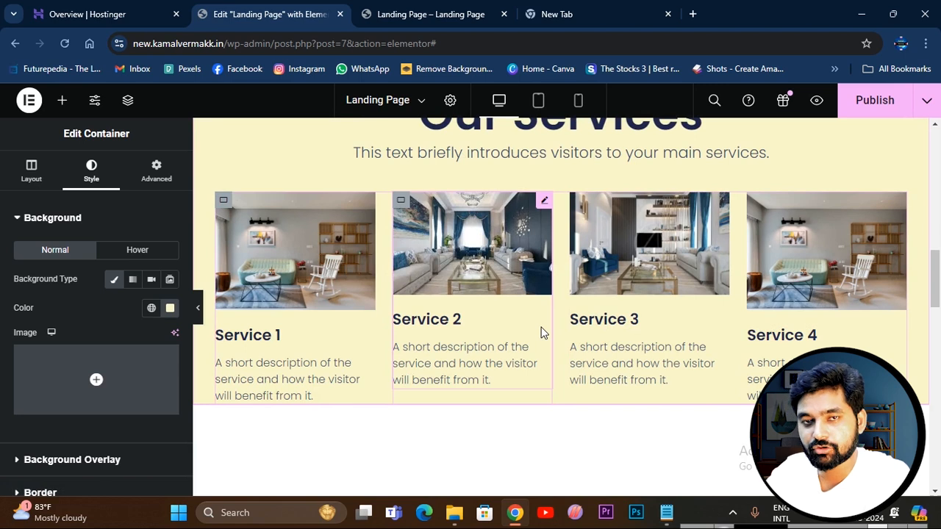
{"action": "scroll", "coordinate": [541, 333], "scroll_direction": "up", "scroll_amount": 1}
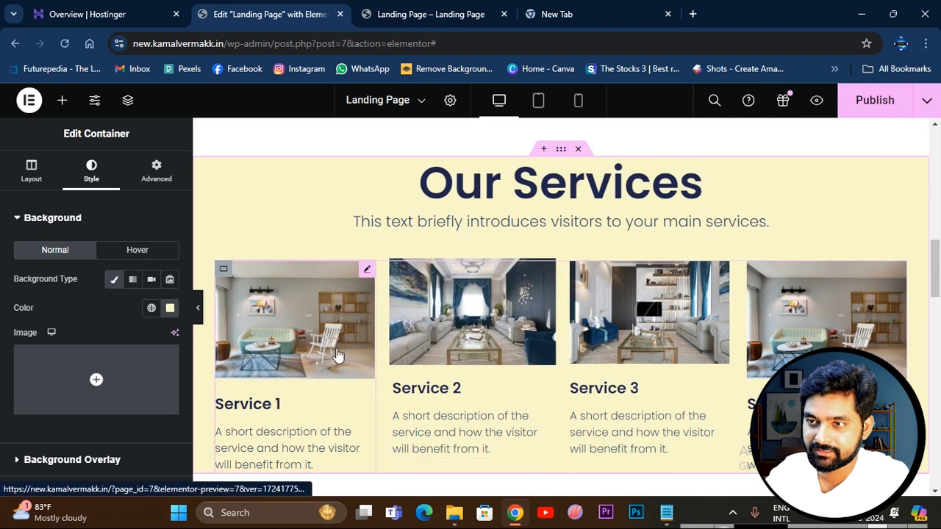
{"action": "left_click", "coordinate": [305, 309]}
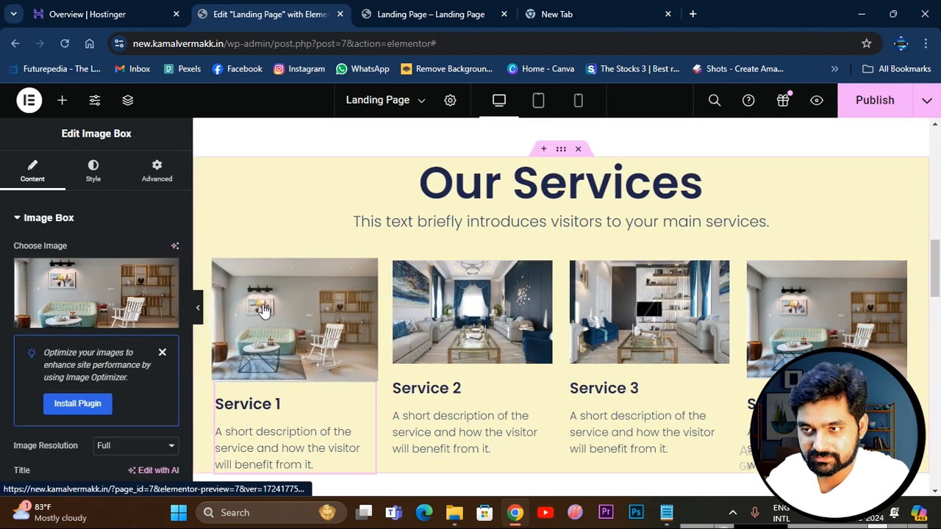
{"action": "left_click", "coordinate": [561, 149]}
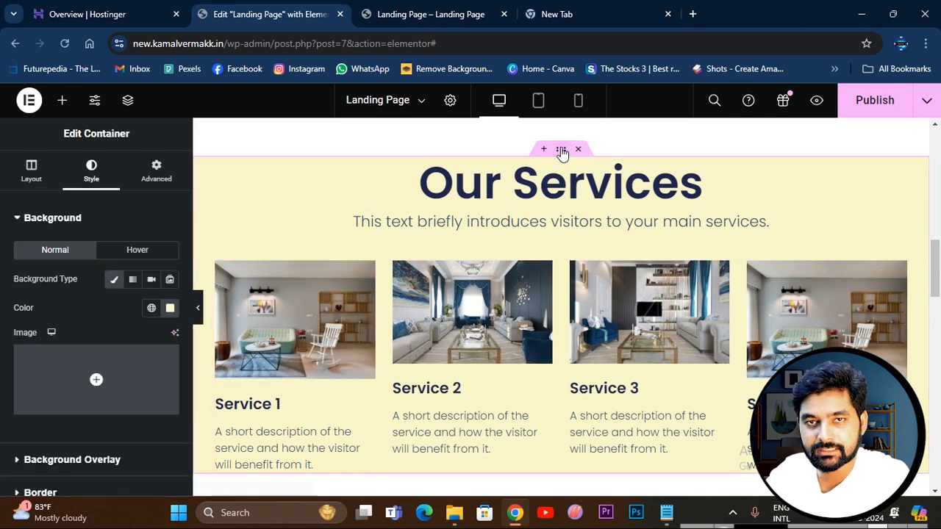
{"action": "scroll", "coordinate": [577, 243], "scroll_direction": "down", "scroll_amount": 1}
{"action": "scroll", "coordinate": [578, 243], "scroll_direction": "up", "scroll_amount": 1}
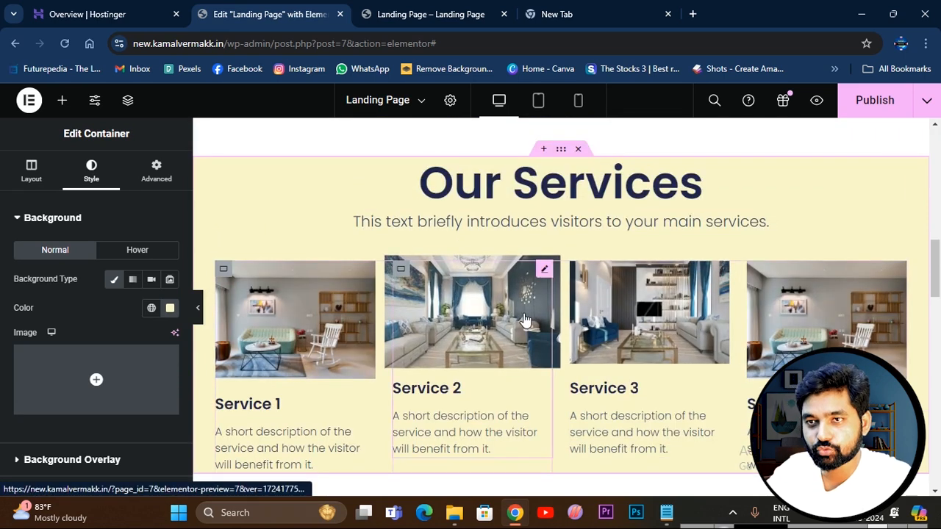
{"action": "left_click", "coordinate": [157, 169]}
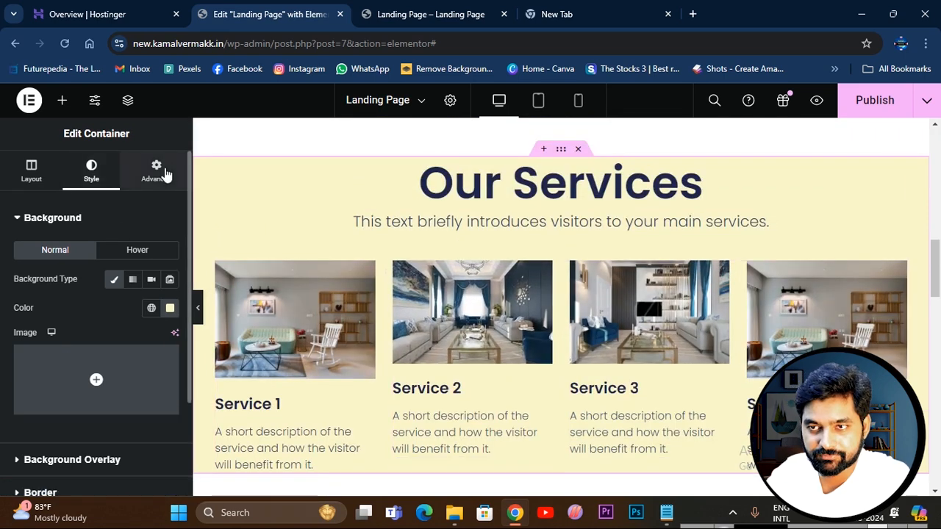
{"action": "scroll", "coordinate": [96, 294], "scroll_direction": "down", "scroll_amount": 3}
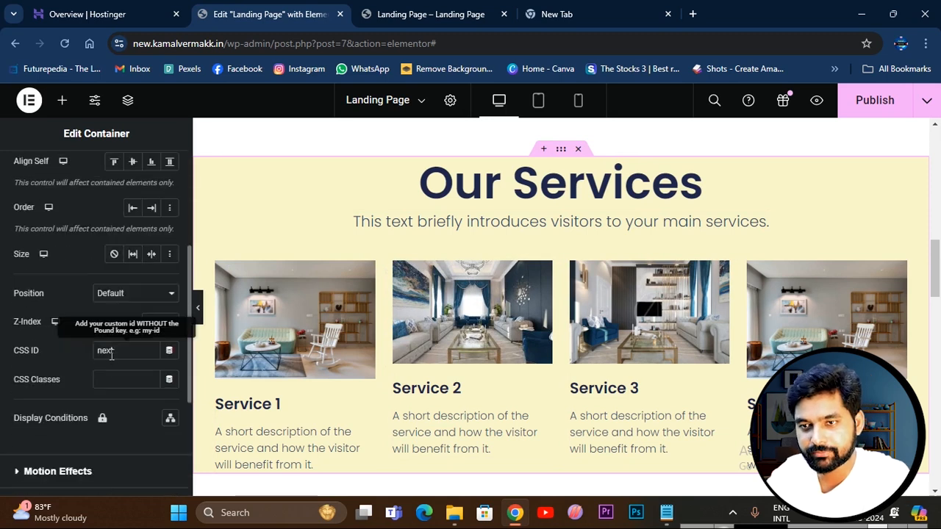
{"action": "scroll", "coordinate": [100, 302], "scroll_direction": "up", "scroll_amount": 3}
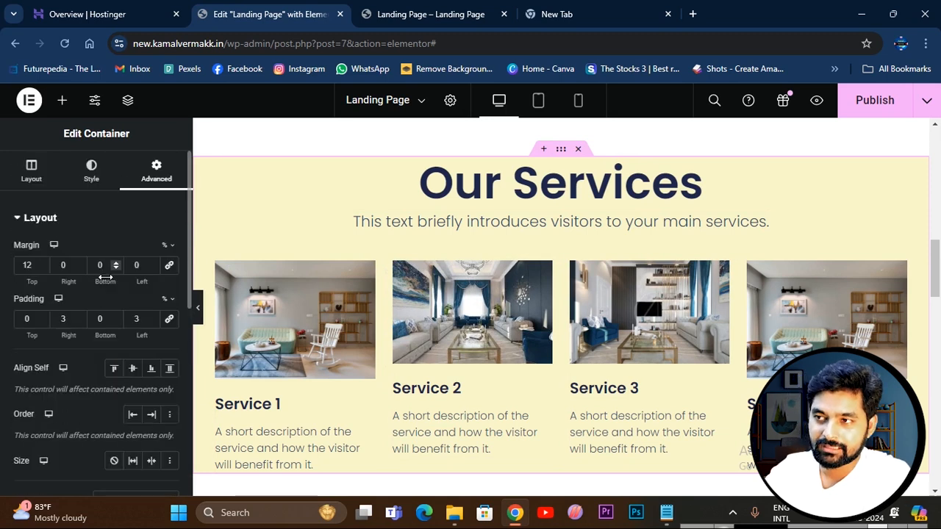
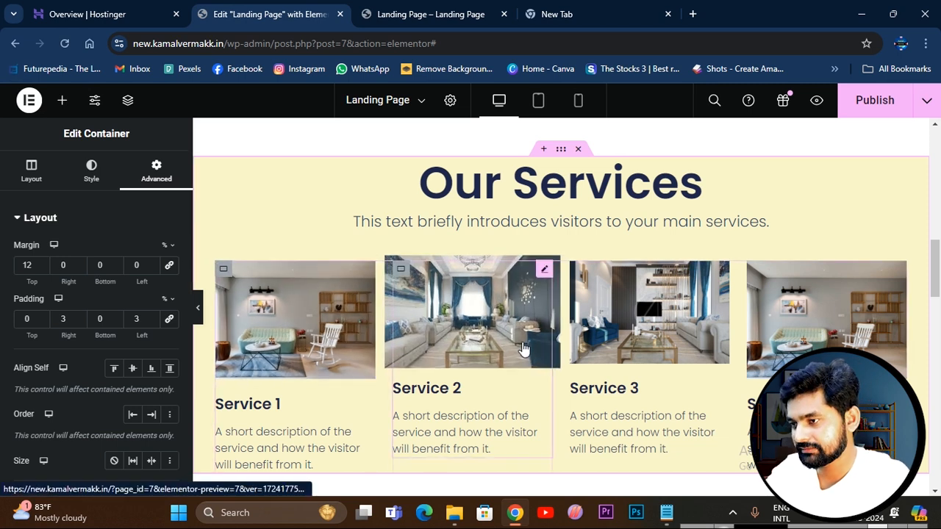
Publish the landing page with the pale yellow Our Services container and switch to its live preview.
{"action": "scroll", "coordinate": [617, 311], "scroll_direction": "down", "scroll_amount": 3}
{"action": "scroll", "coordinate": [622, 315], "scroll_direction": "up", "scroll_amount": 3}
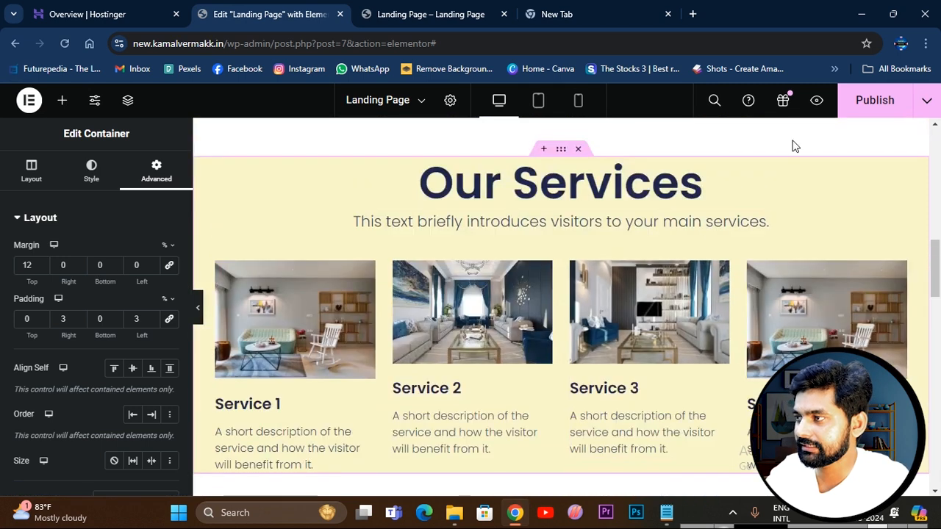
{"action": "left_click", "coordinate": [873, 105]}
{"action": "left_click", "coordinate": [414, 14]}
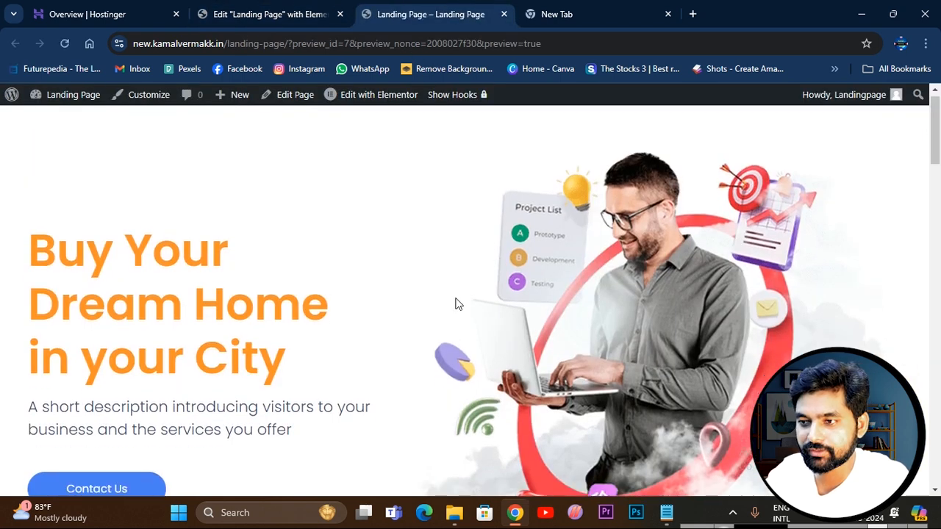
Examine the previewed Our Services section's background, its four service columns and the spacing to the neighbouring sections.
{"action": "scroll", "coordinate": [460, 302], "scroll_direction": "down", "scroll_amount": 8}
{"action": "scroll", "coordinate": [500, 302], "scroll_direction": "down", "scroll_amount": 3}
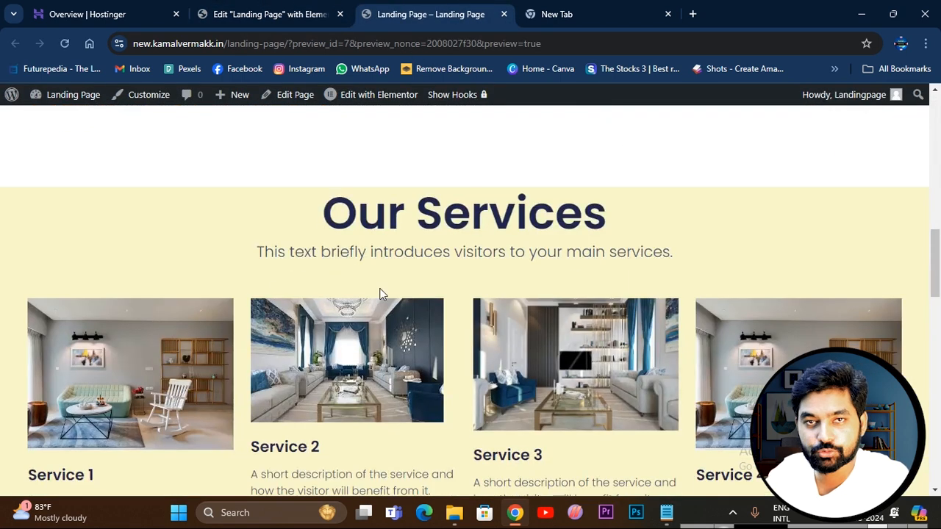
{"action": "scroll", "coordinate": [402, 319], "scroll_direction": "down", "scroll_amount": 3}
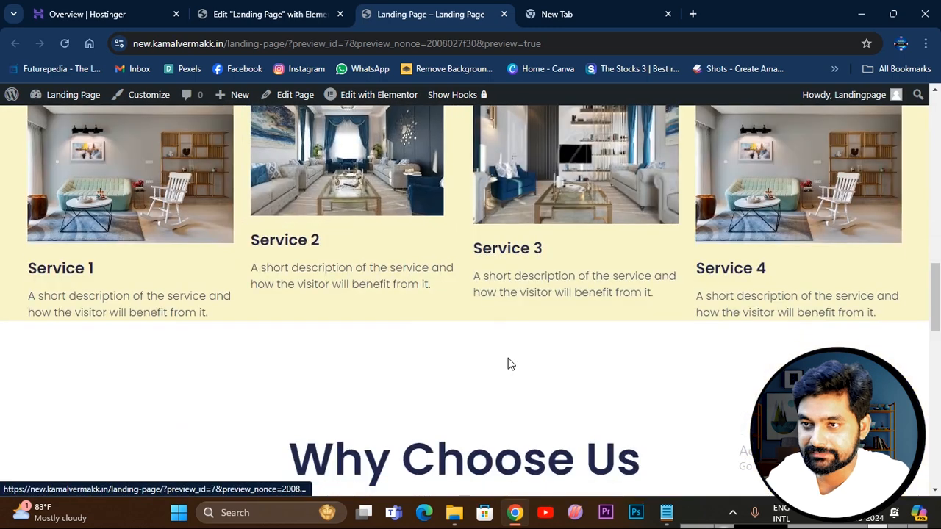
{"action": "scroll", "coordinate": [511, 364], "scroll_direction": "up", "scroll_amount": 3}
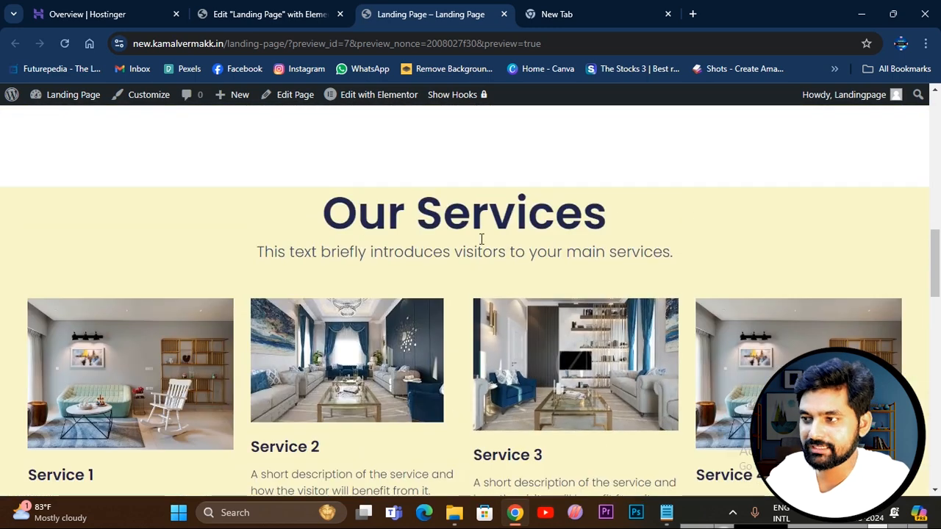
{"action": "scroll", "coordinate": [546, 272], "scroll_direction": "down", "scroll_amount": 3}
{"action": "scroll", "coordinate": [569, 279], "scroll_direction": "up", "scroll_amount": 3}
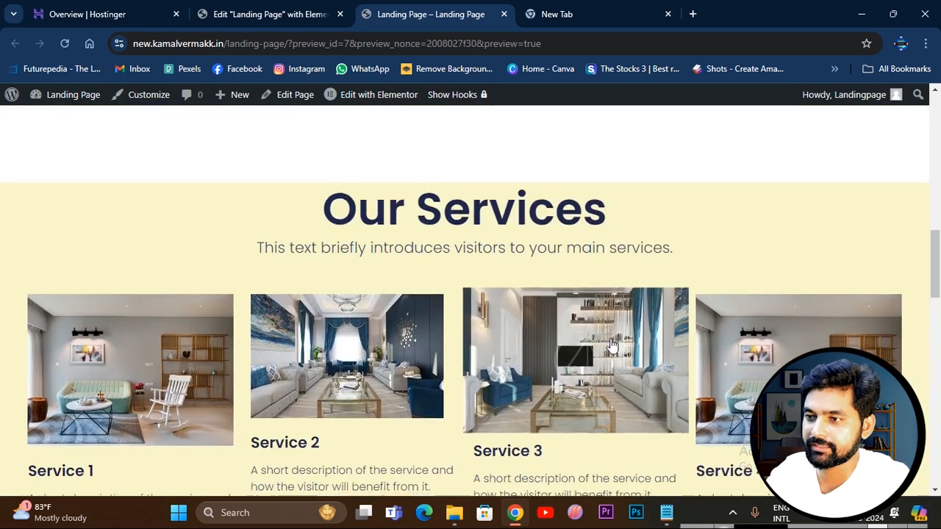
{"action": "scroll", "coordinate": [611, 345], "scroll_direction": "down", "scroll_amount": 3}
{"action": "scroll", "coordinate": [563, 299], "scroll_direction": "up", "scroll_amount": 3}
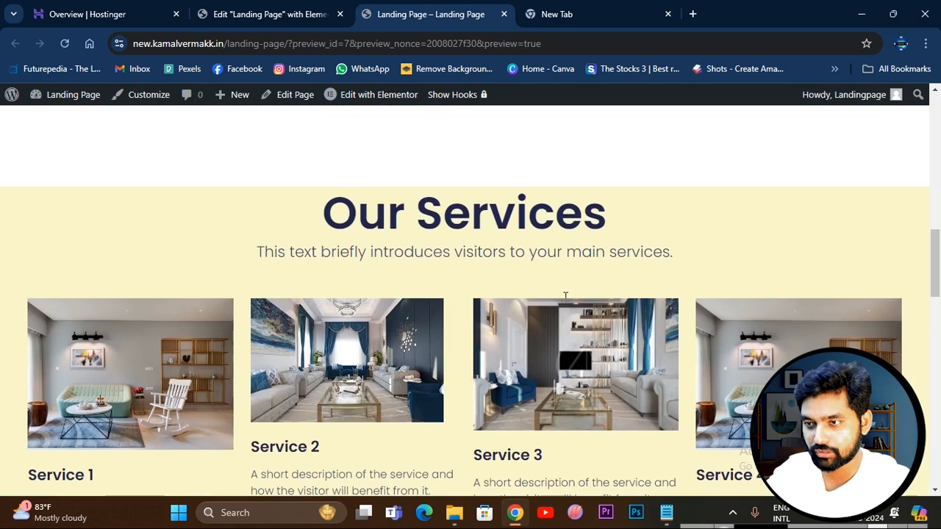
{"action": "scroll", "coordinate": [564, 301], "scroll_direction": "up", "scroll_amount": 10}
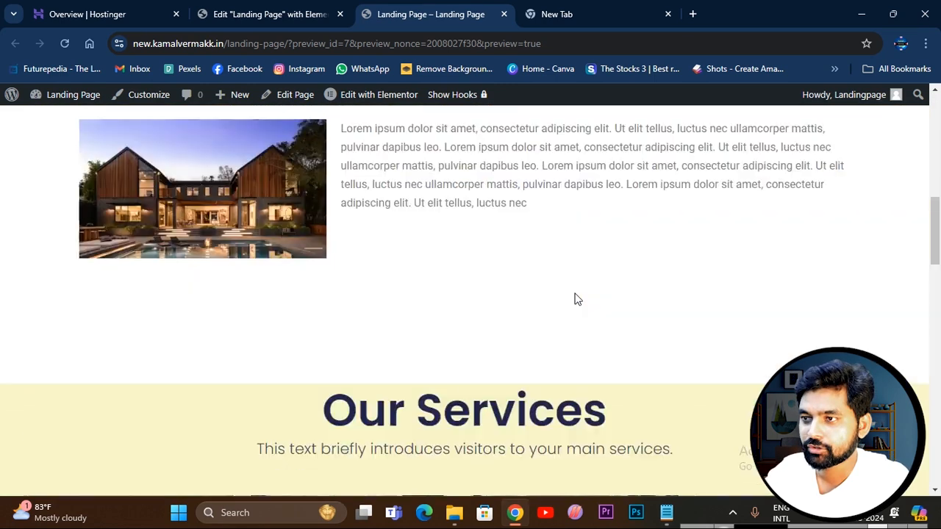
{"action": "scroll", "coordinate": [663, 292], "scroll_direction": "down", "scroll_amount": 12}
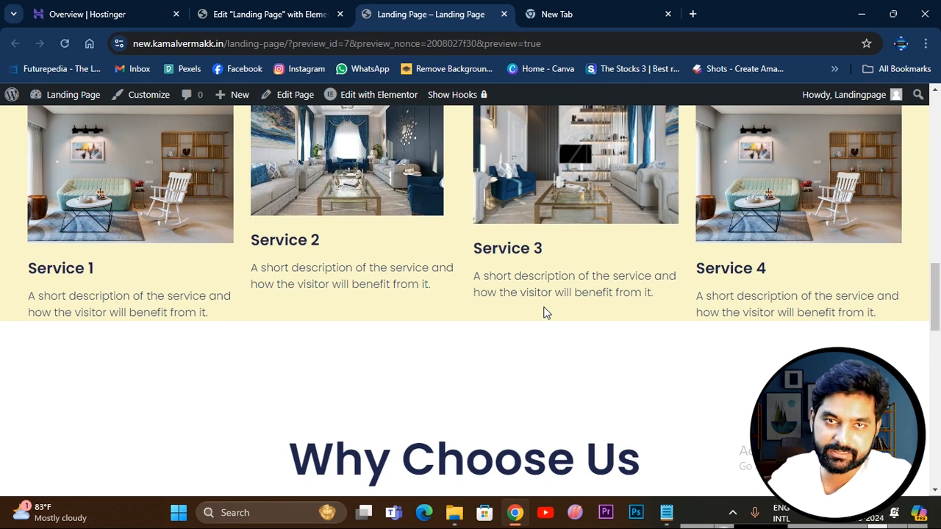
{"action": "scroll", "coordinate": [466, 280], "scroll_direction": "up", "scroll_amount": 2}
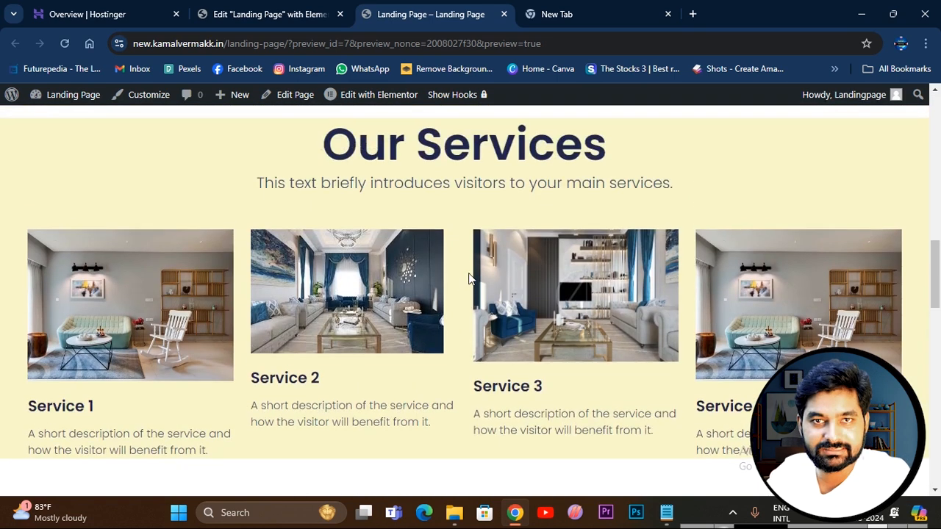
Review the previewed page's hero area and text rows, and compare their look with the colored Our Services section.
{"action": "scroll", "coordinate": [469, 274], "scroll_direction": "up", "scroll_amount": 4}
{"action": "scroll", "coordinate": [437, 292], "scroll_direction": "up", "scroll_amount": 4}
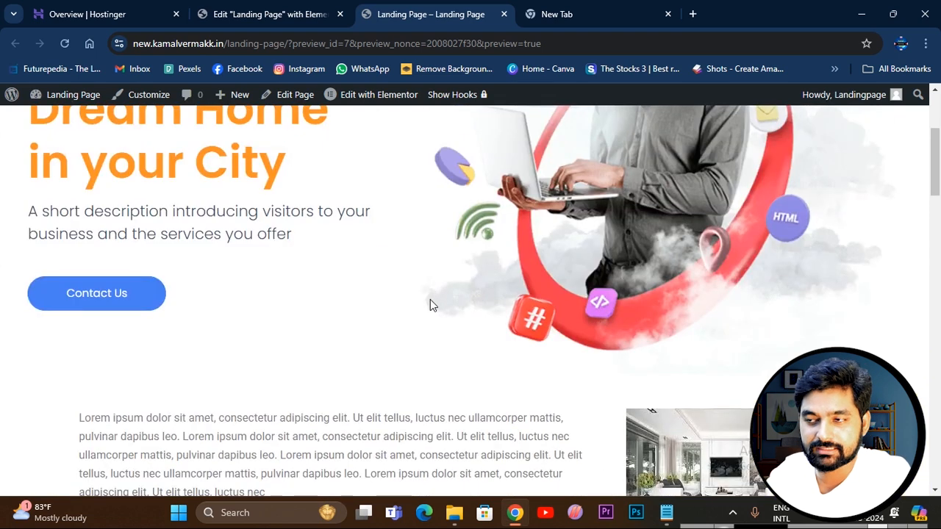
{"action": "scroll", "coordinate": [431, 304], "scroll_direction": "up", "scroll_amount": 3}
{"action": "scroll", "coordinate": [414, 216], "scroll_direction": "down", "scroll_amount": 3}
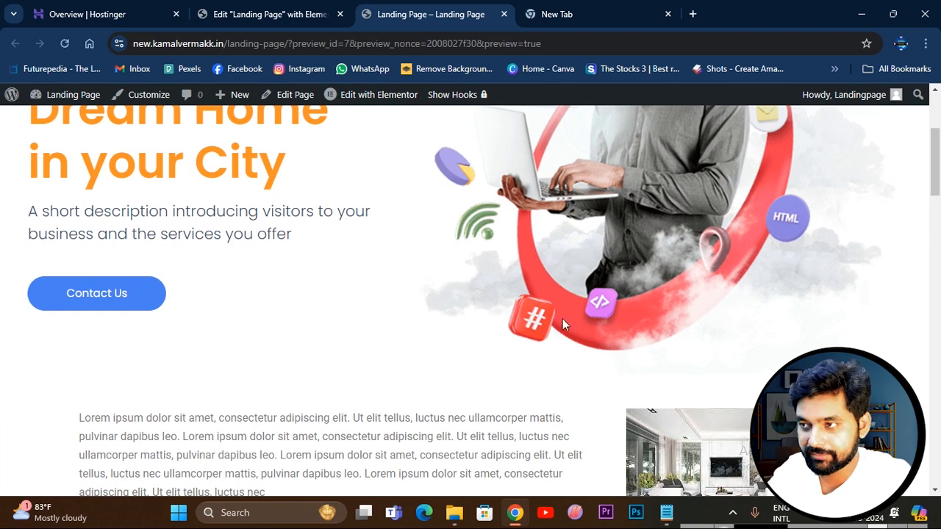
{"action": "scroll", "coordinate": [562, 318], "scroll_direction": "up", "scroll_amount": 3}
{"action": "scroll", "coordinate": [405, 272], "scroll_direction": "down", "scroll_amount": 1}
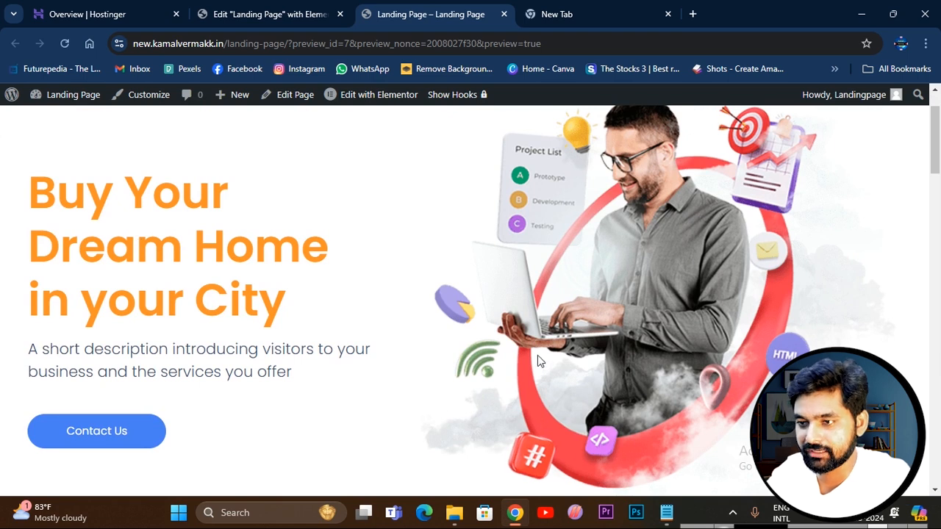
{"action": "scroll", "coordinate": [147, 243], "scroll_direction": "down", "scroll_amount": 5}
{"action": "scroll", "coordinate": [84, 234], "scroll_direction": "up", "scroll_amount": 2}
{"action": "scroll", "coordinate": [452, 221], "scroll_direction": "down", "scroll_amount": 6}
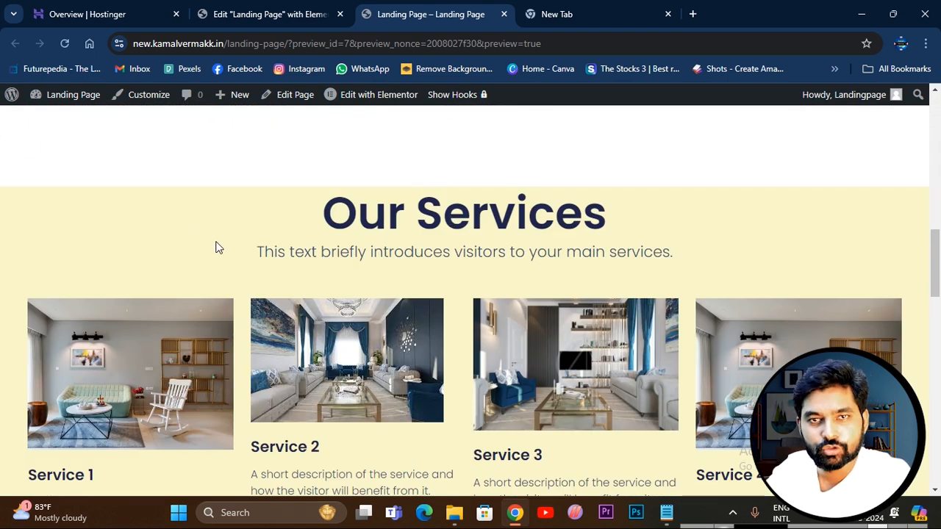
{"action": "scroll", "coordinate": [343, 295], "scroll_direction": "up", "scroll_amount": 10}
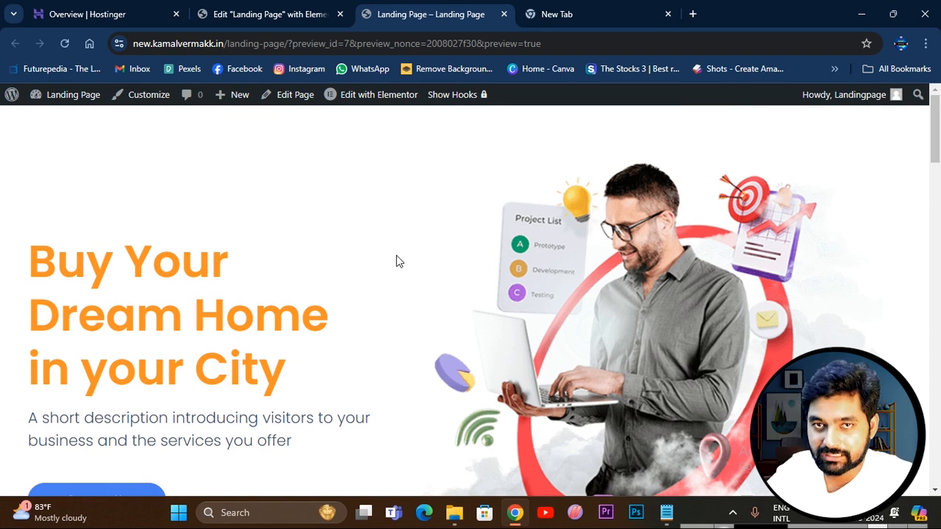
Search the web for "colore pallet" in the empty browser tab and open the Color Hunt website.
{"action": "left_click", "coordinate": [577, 16]}
{"action": "left_click", "coordinate": [343, 45]}
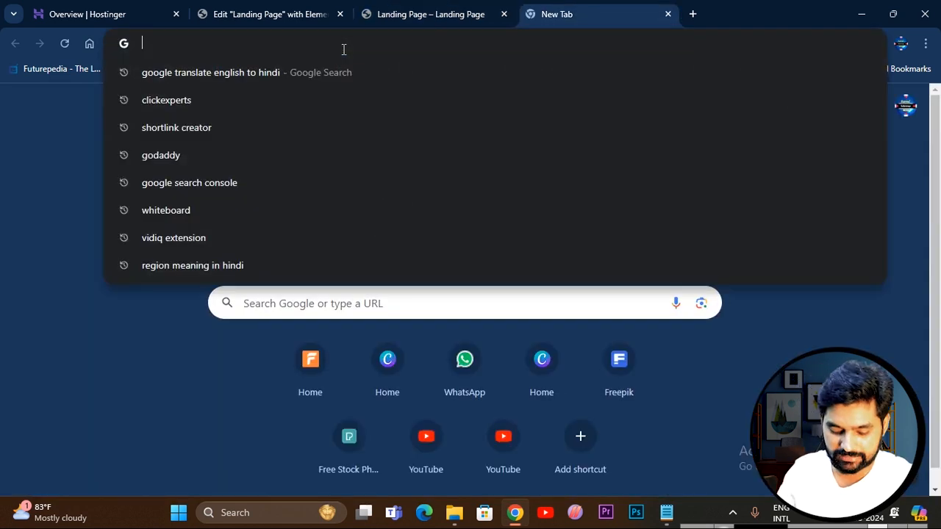
{"action": "type", "text": "colore p"}
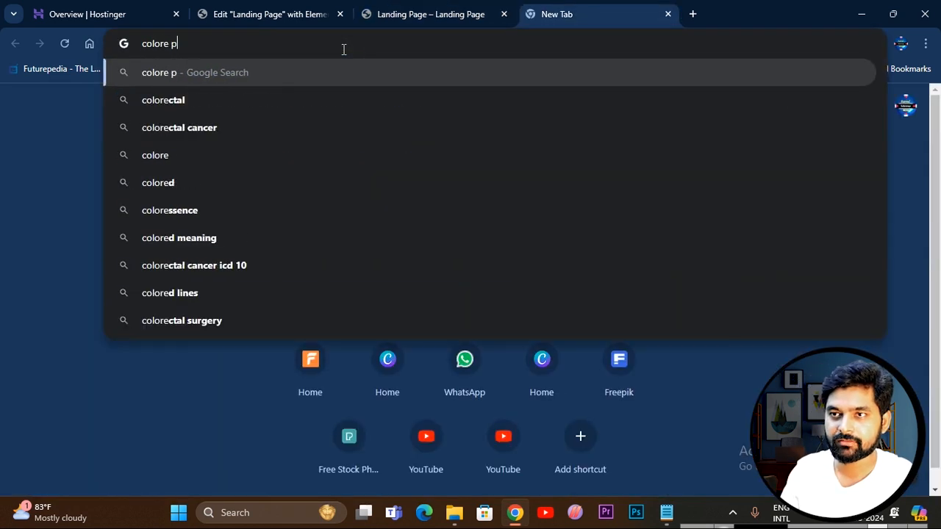
{"action": "type", "text": "allet"}
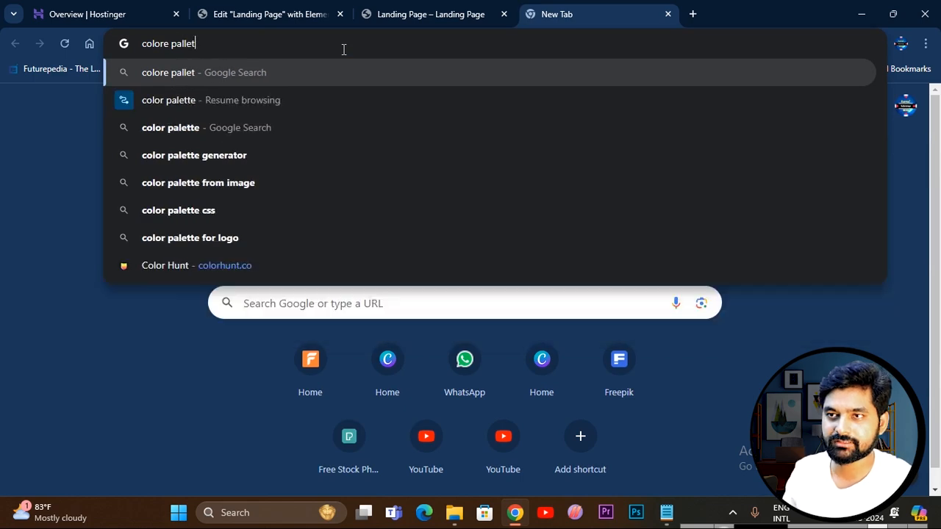
{"action": "key", "text": "Return"}
{"action": "left_click", "coordinate": [251, 294]}
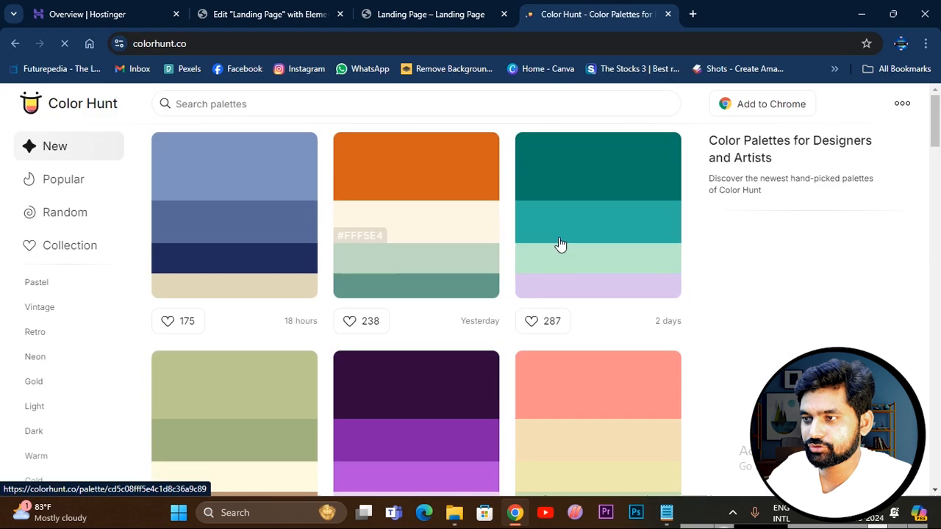
Browse Color Hunt's newest palettes, and examine its Dark and Light palette collections.
{"action": "scroll", "coordinate": [596, 236], "scroll_direction": "down", "scroll_amount": 6}
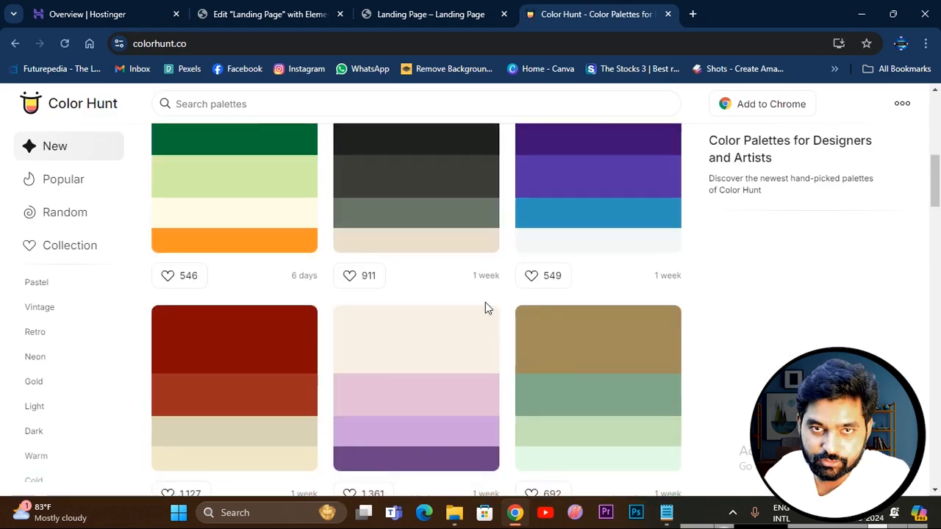
{"action": "scroll", "coordinate": [485, 302], "scroll_direction": "up", "scroll_amount": 5}
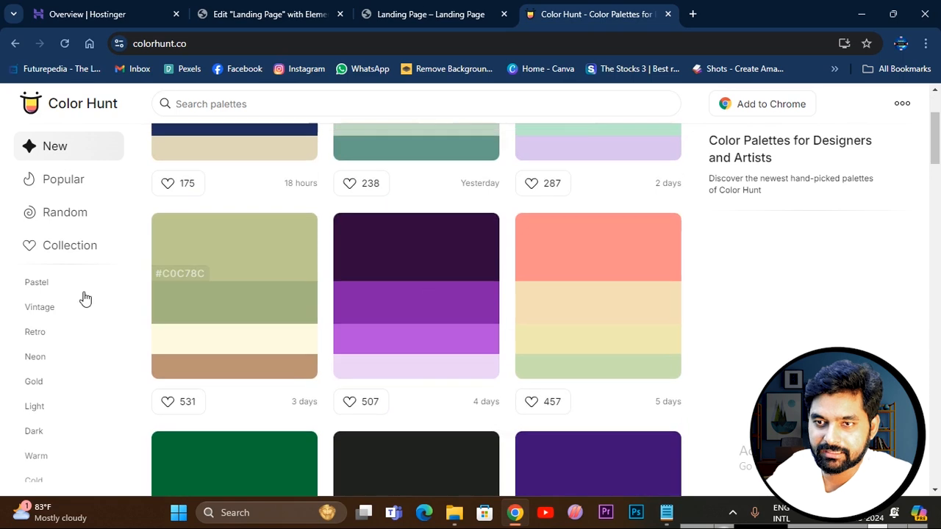
{"action": "scroll", "coordinate": [51, 404], "scroll_direction": "down", "scroll_amount": 2}
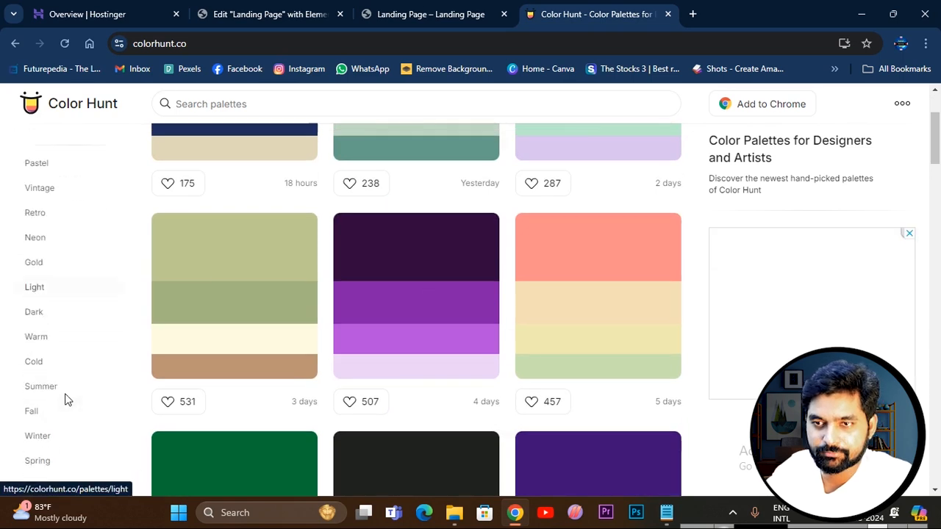
{"action": "left_click", "coordinate": [34, 297]}
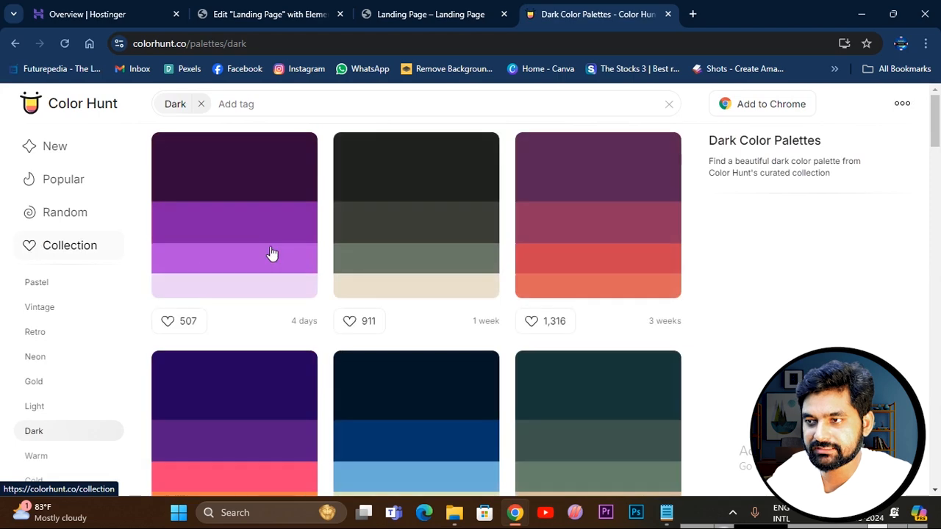
{"action": "scroll", "coordinate": [273, 254], "scroll_direction": "down", "scroll_amount": 5}
{"action": "left_click", "coordinate": [34, 406]}
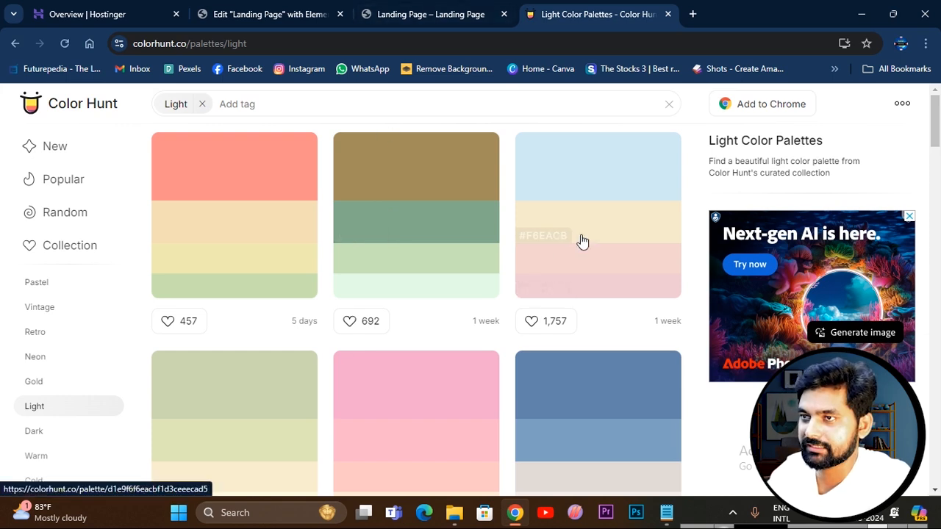
Check the lower sections in the preview, and delete the Why Choose Us container in the Elementor editor.
{"action": "left_click", "coordinate": [434, 13]}
{"action": "scroll", "coordinate": [524, 348], "scroll_direction": "down", "scroll_amount": 5}
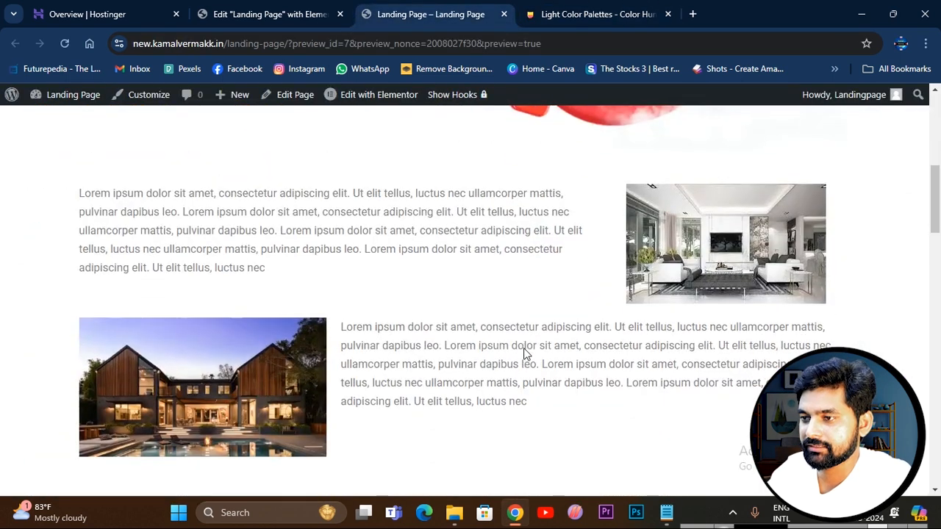
{"action": "scroll", "coordinate": [523, 352], "scroll_direction": "down", "scroll_amount": 10}
{"action": "scroll", "coordinate": [525, 353], "scroll_direction": "down", "scroll_amount": 4}
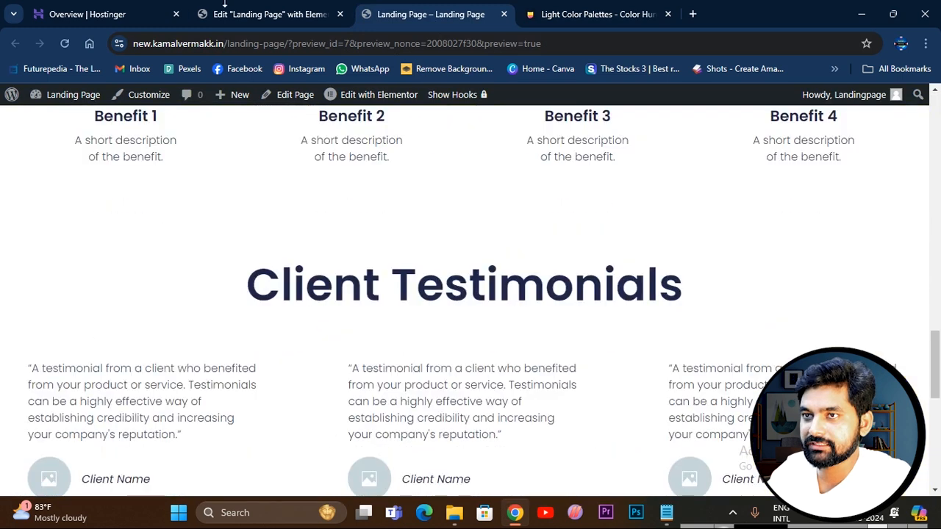
{"action": "left_click", "coordinate": [248, 14]}
{"action": "scroll", "coordinate": [544, 298], "scroll_direction": "down", "scroll_amount": 4}
{"action": "scroll", "coordinate": [575, 305], "scroll_direction": "down", "scroll_amount": 1}
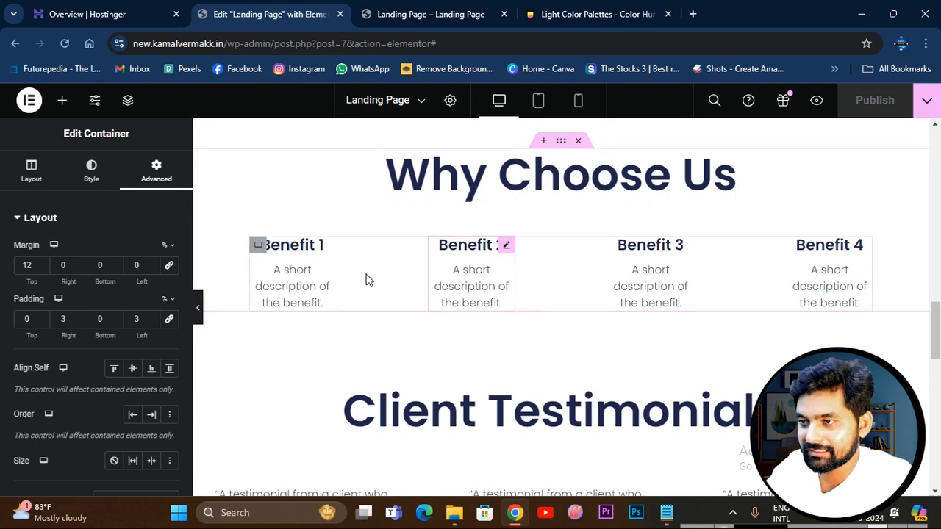
{"action": "left_click", "coordinate": [577, 141]}
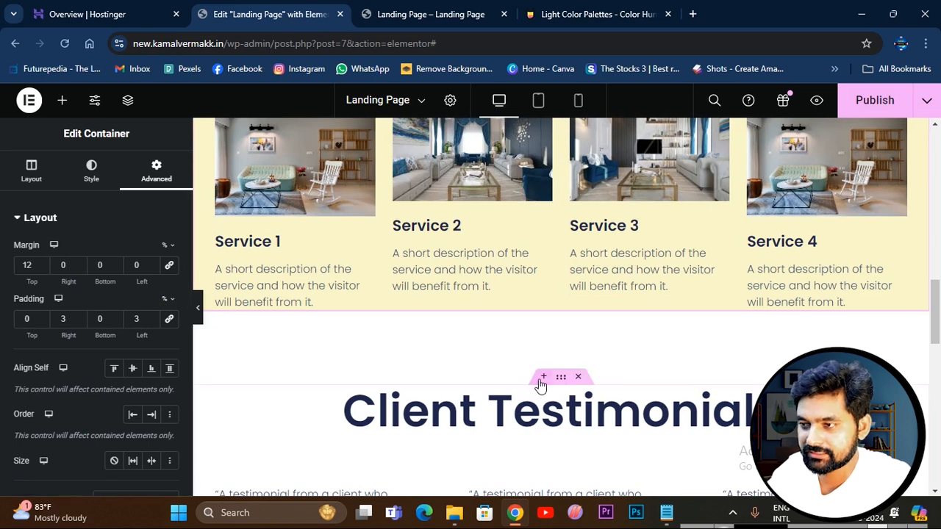
{"action": "left_click", "coordinate": [544, 379]}
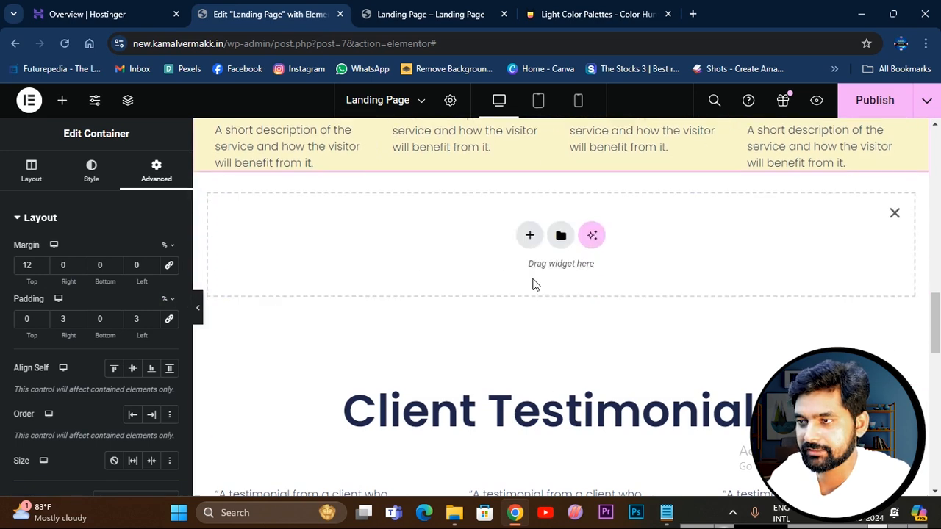
{"action": "left_click", "coordinate": [531, 242]}
{"action": "left_click", "coordinate": [536, 217]}
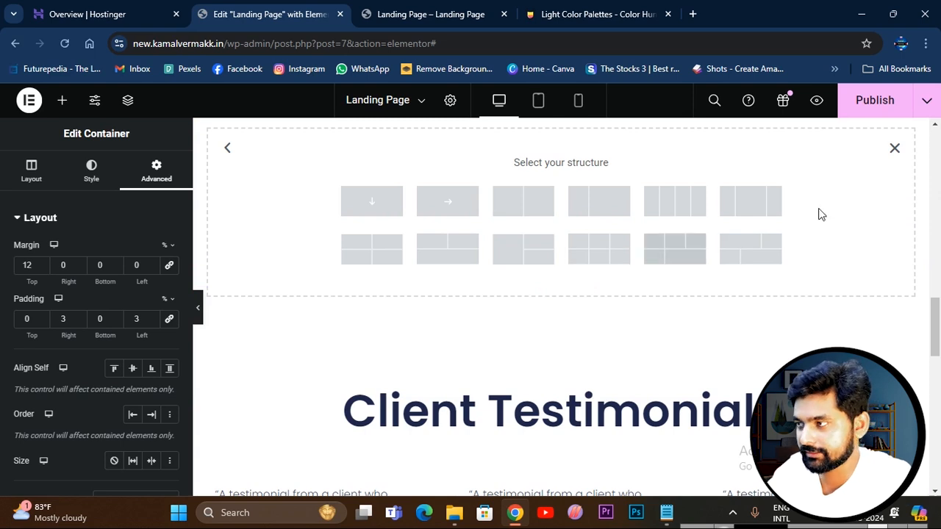
{"action": "scroll", "coordinate": [529, 217], "scroll_direction": "down", "scroll_amount": 4}
{"action": "scroll", "coordinate": [530, 225], "scroll_direction": "up", "scroll_amount": 1}
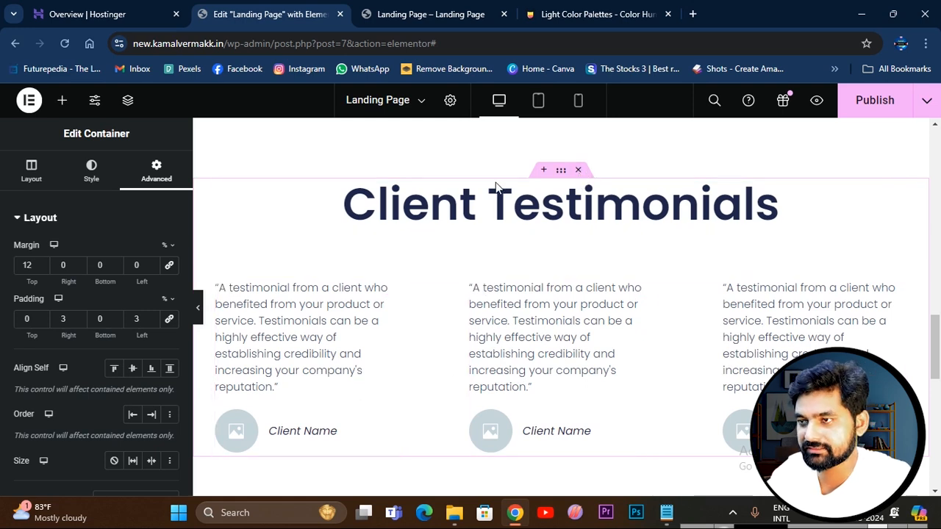
Set the first client testimonial's image to two-seater-couches-and-wall-mounts-design-hack.jpg from the media library.
{"action": "left_click", "coordinate": [231, 437]}
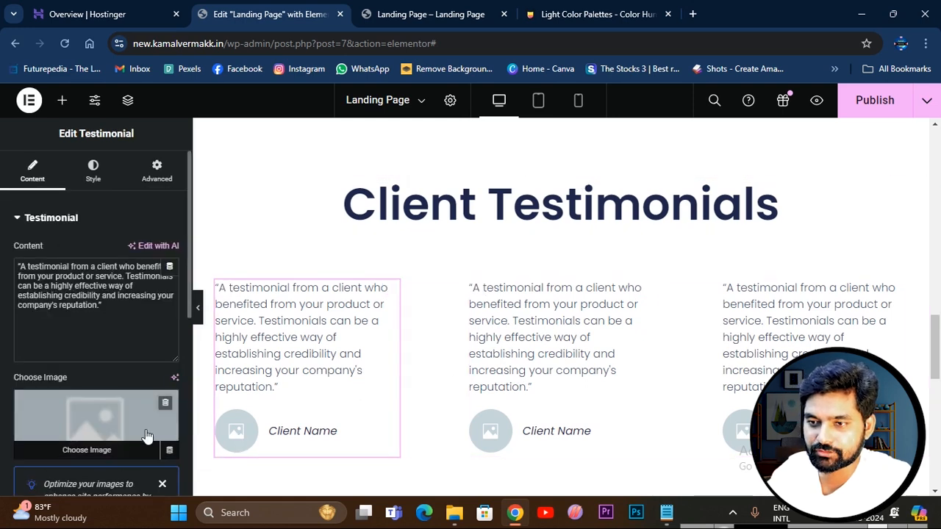
{"action": "left_click", "coordinate": [86, 441]}
{"action": "left_click", "coordinate": [339, 270]}
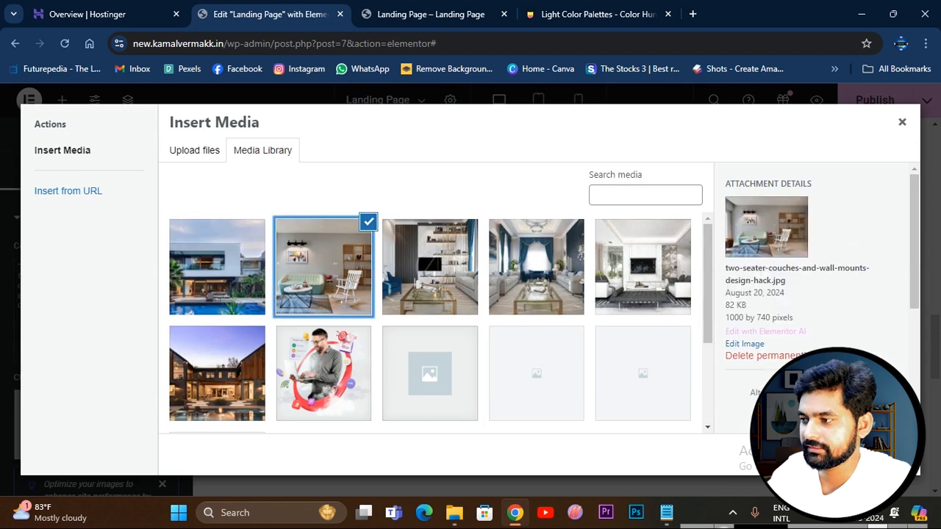
{"action": "left_click", "coordinate": [872, 454]}
Set the second client testimonial's image to the living-room photo with the blue armchair and wall-mounted TV from the media library.
{"action": "left_click", "coordinate": [498, 447]}
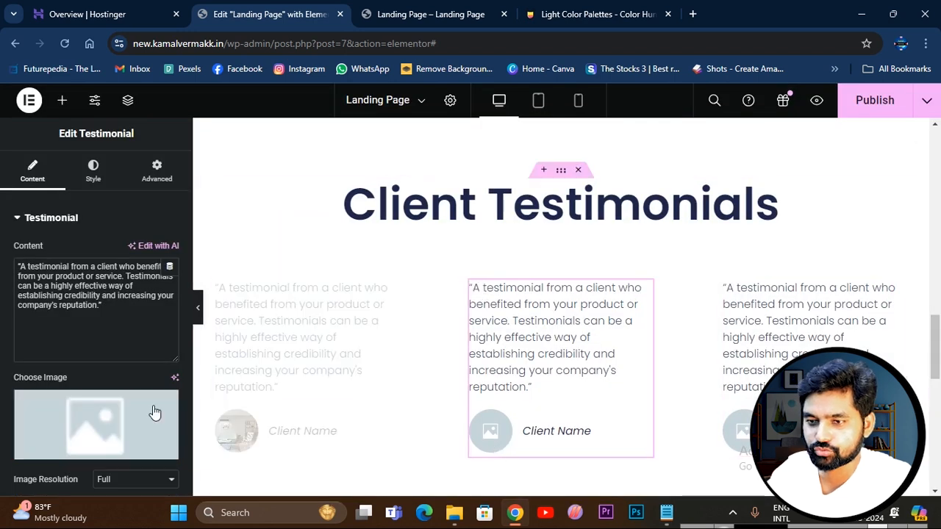
{"action": "left_click", "coordinate": [147, 413]}
{"action": "left_click", "coordinate": [431, 266]}
{"action": "left_click", "coordinate": [872, 455]}
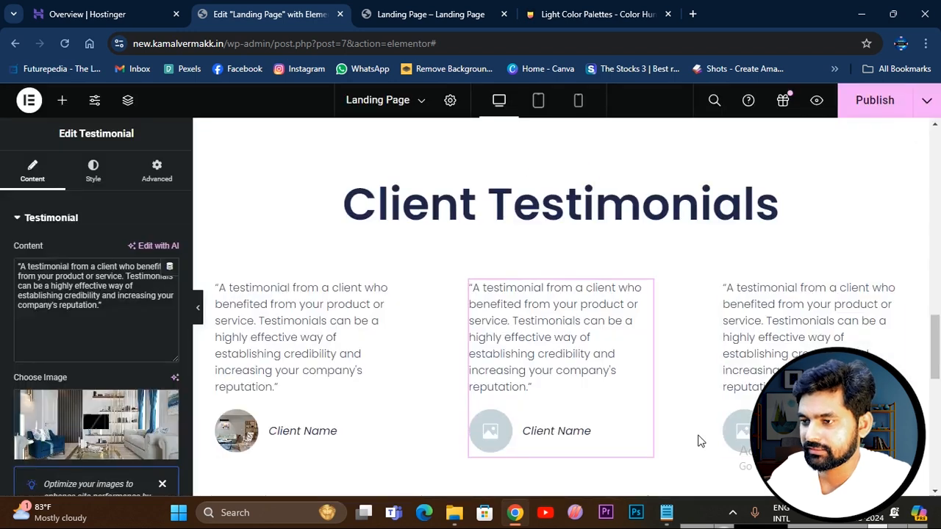
Set the third client testimonial's image to 6796df17cd8aeca42deb58a1314d681f.jpg from the media library.
{"action": "left_click", "coordinate": [727, 441]}
{"action": "left_click", "coordinate": [95, 425]}
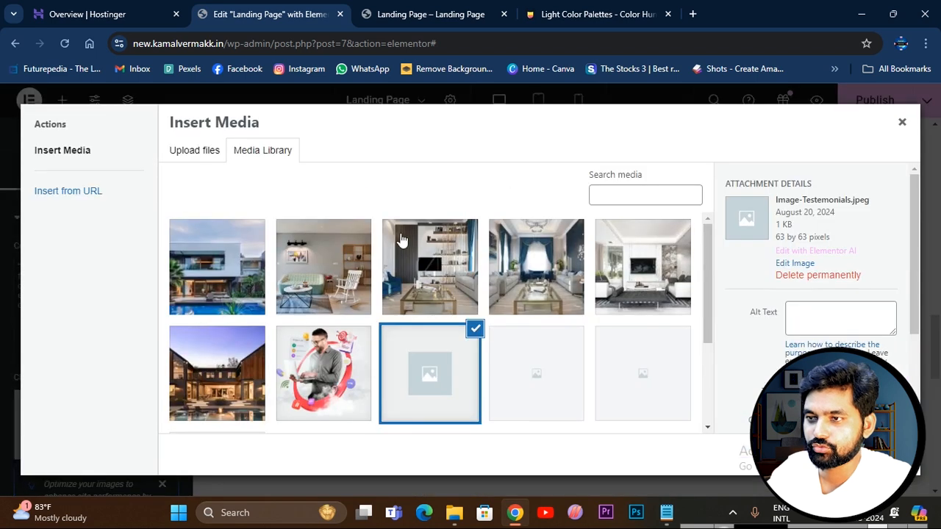
{"action": "left_click", "coordinate": [425, 265]}
{"action": "left_click", "coordinate": [220, 268]}
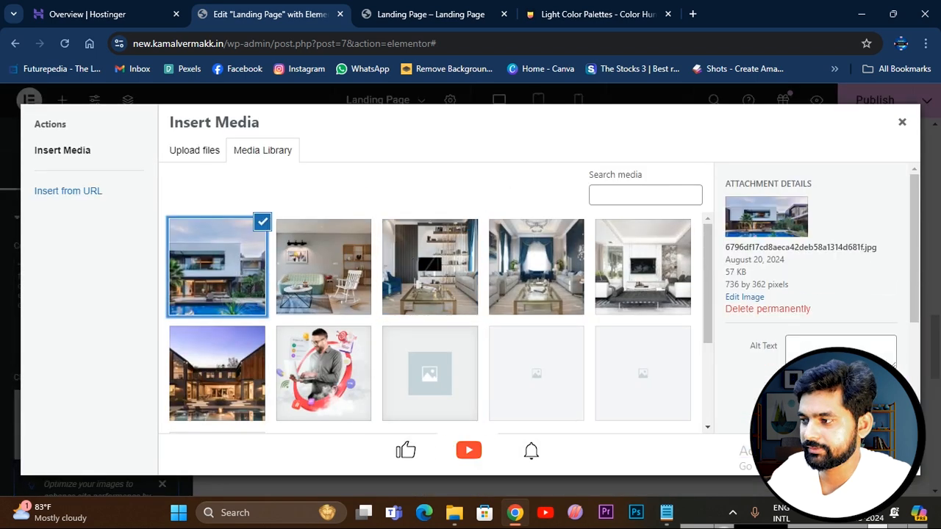
{"action": "left_click", "coordinate": [872, 455]}
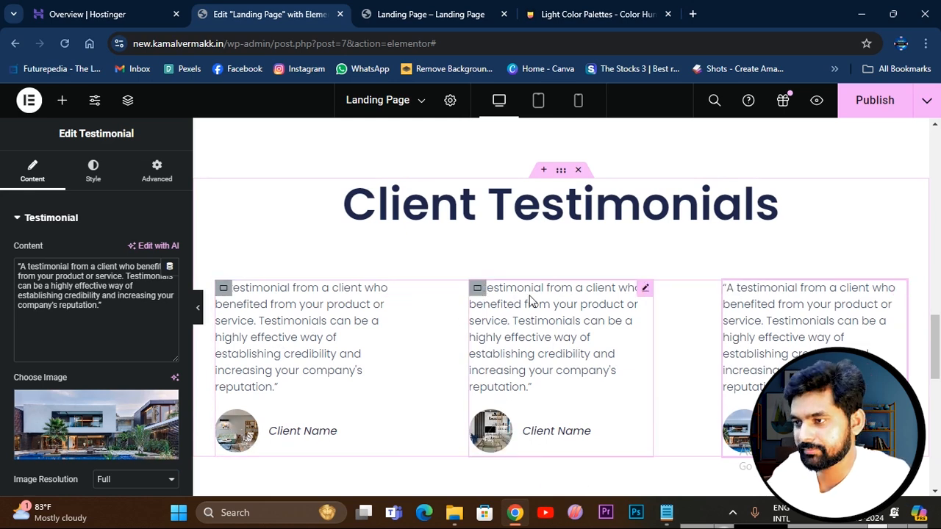
Open the settings of the Learn More button under the "A Title to Turn the Visitor Into a Lead" heading.
{"action": "scroll", "coordinate": [525, 300], "scroll_direction": "down", "scroll_amount": 5}
{"action": "scroll", "coordinate": [583, 302], "scroll_direction": "up", "scroll_amount": 1}
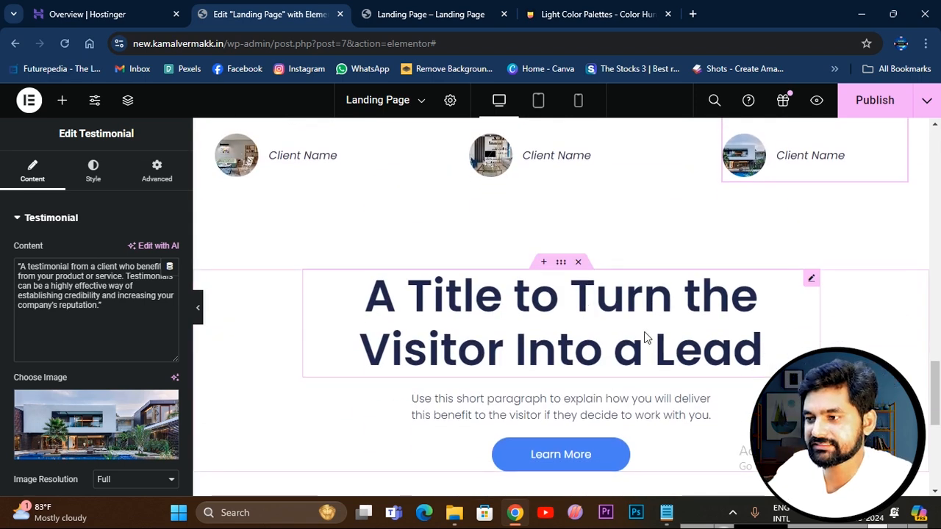
{"action": "scroll", "coordinate": [647, 341], "scroll_direction": "down", "scroll_amount": 2}
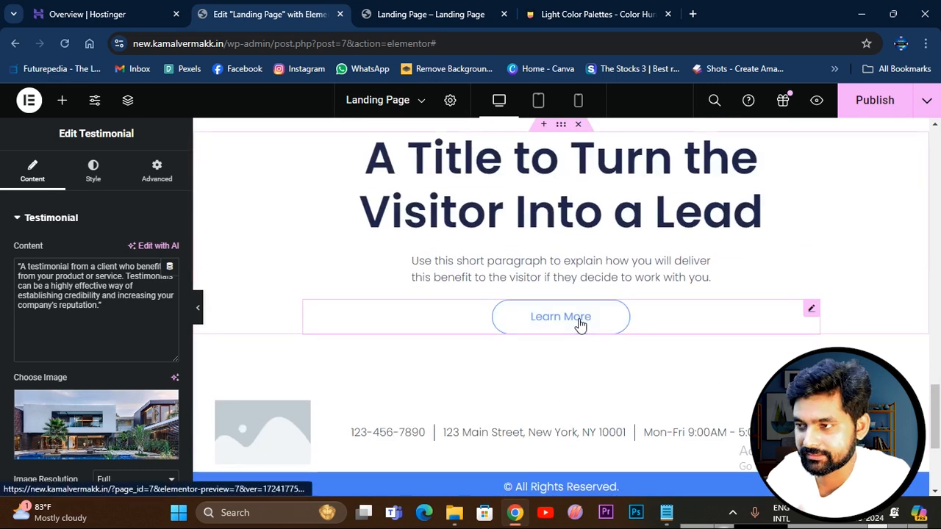
{"action": "left_click", "coordinate": [580, 325]}
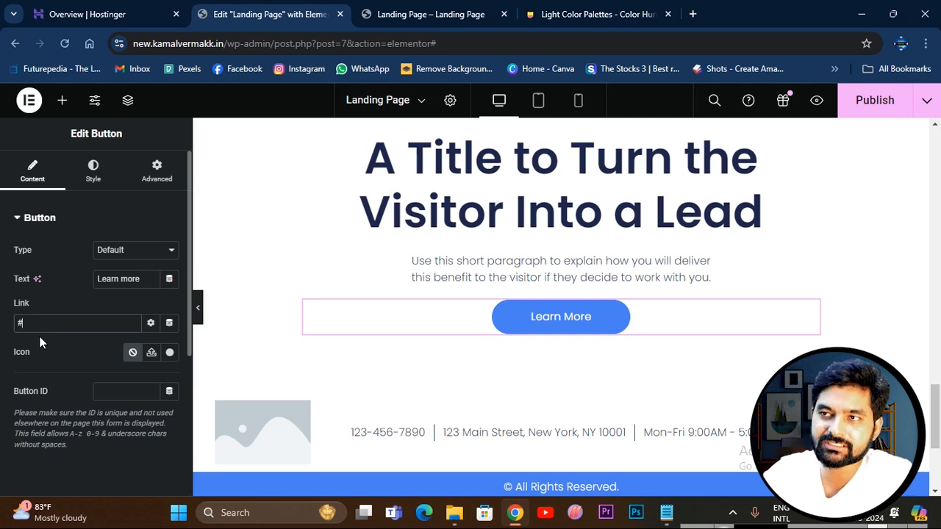
{"action": "left_click", "coordinate": [419, 14]}
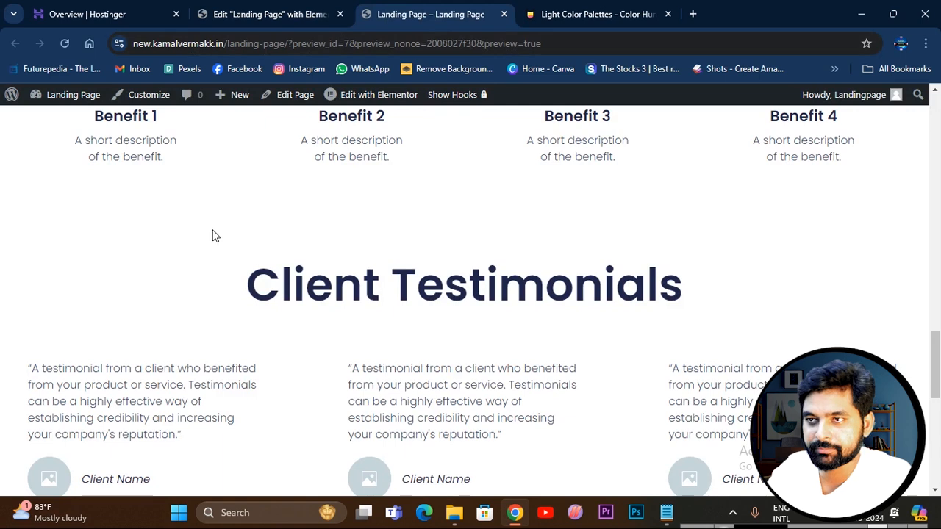
{"action": "scroll", "coordinate": [212, 236], "scroll_direction": "up", "scroll_amount": 3}
{"action": "left_click", "coordinate": [558, 46]}
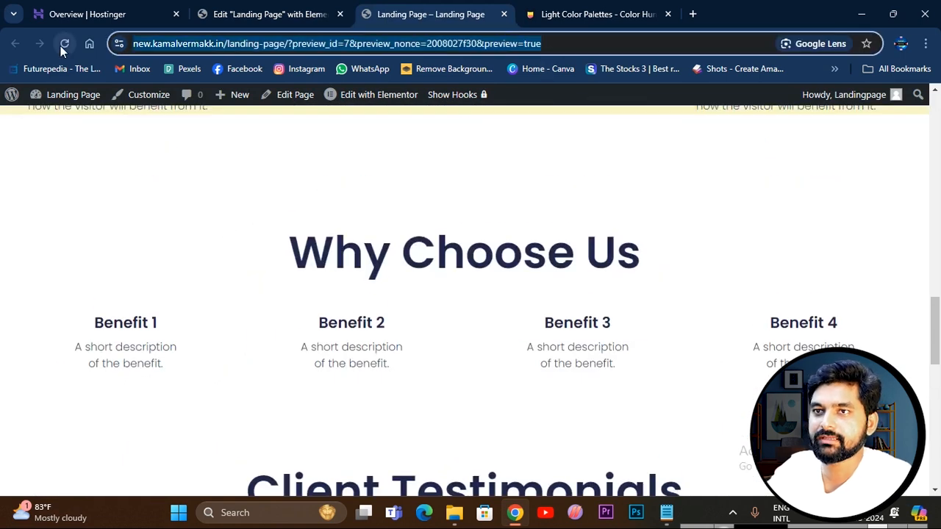
{"action": "left_click", "coordinate": [103, 16]}
{"action": "left_click", "coordinate": [288, 16]}
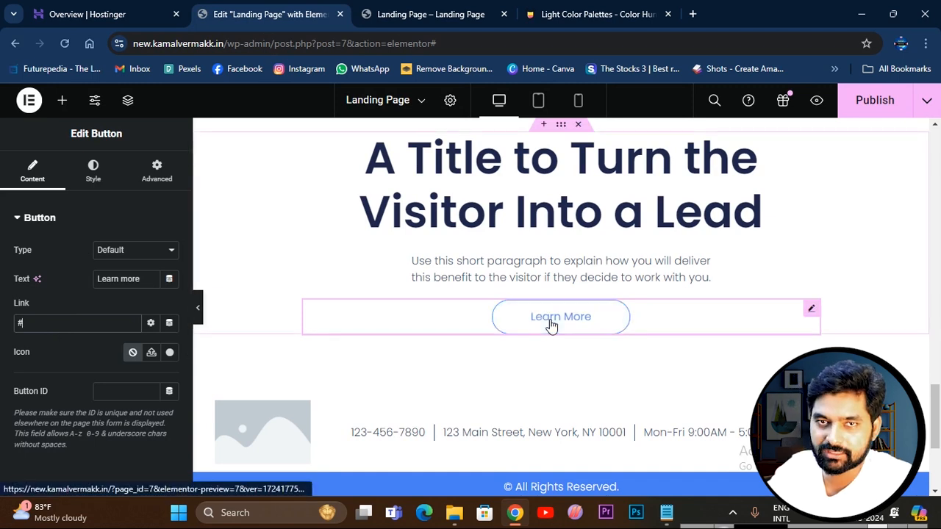
{"action": "left_click", "coordinate": [551, 15]}
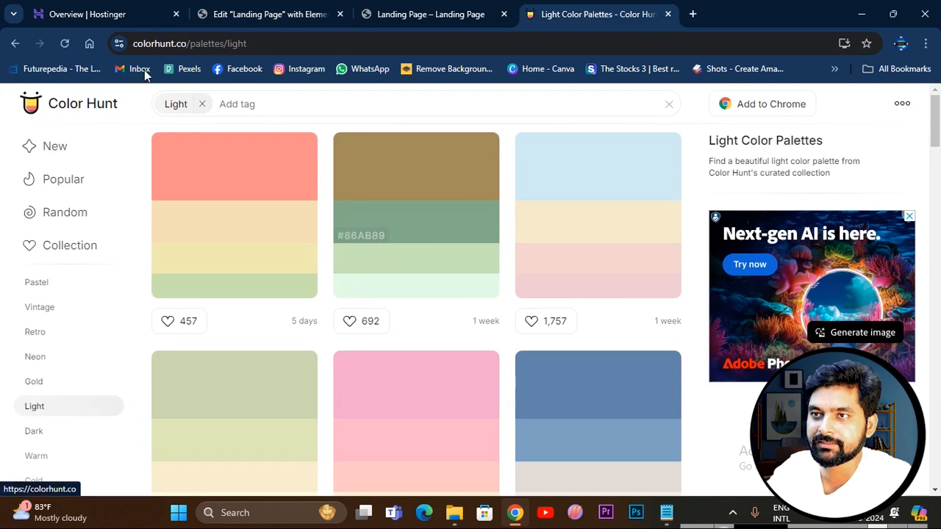
{"action": "left_click", "coordinate": [272, 43]}
{"action": "key", "text": "ctrl+c"}
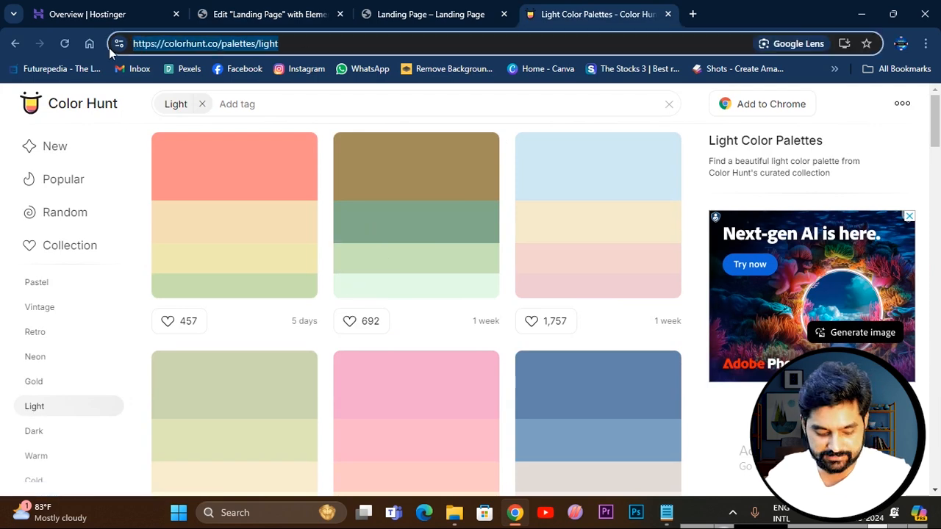
{"action": "left_click", "coordinate": [276, 10]}
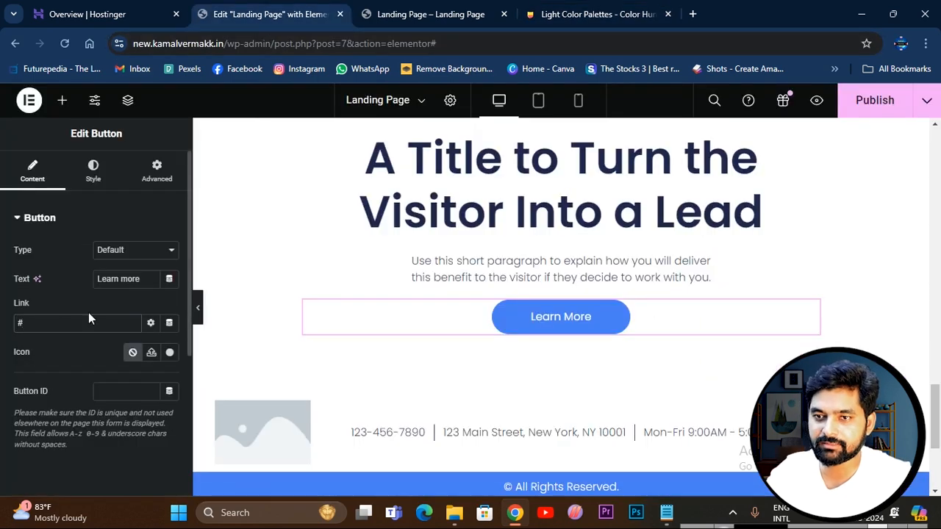
{"action": "left_click", "coordinate": [66, 323]}
{"action": "key", "text": "ctrl+v"}
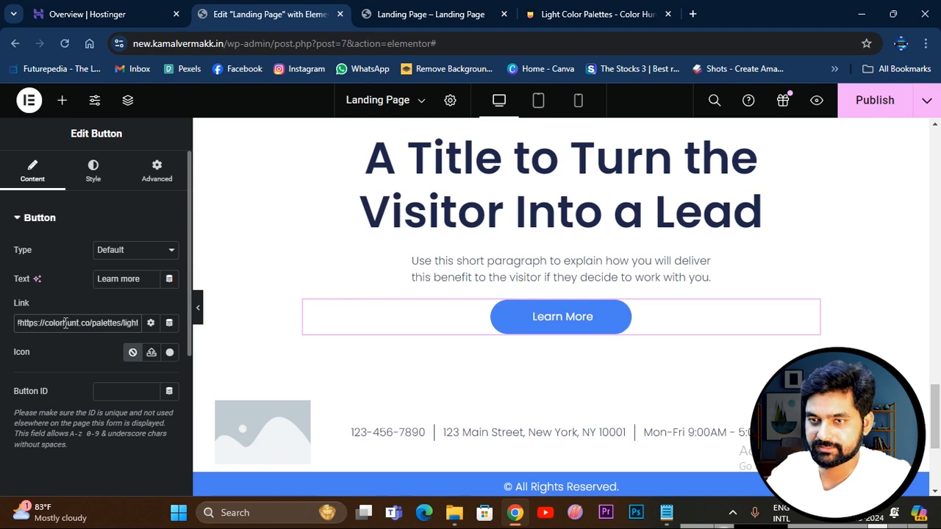
Publish the landing page, and test the Learn More button's link in the reloaded preview.
{"action": "left_click", "coordinate": [886, 111]}
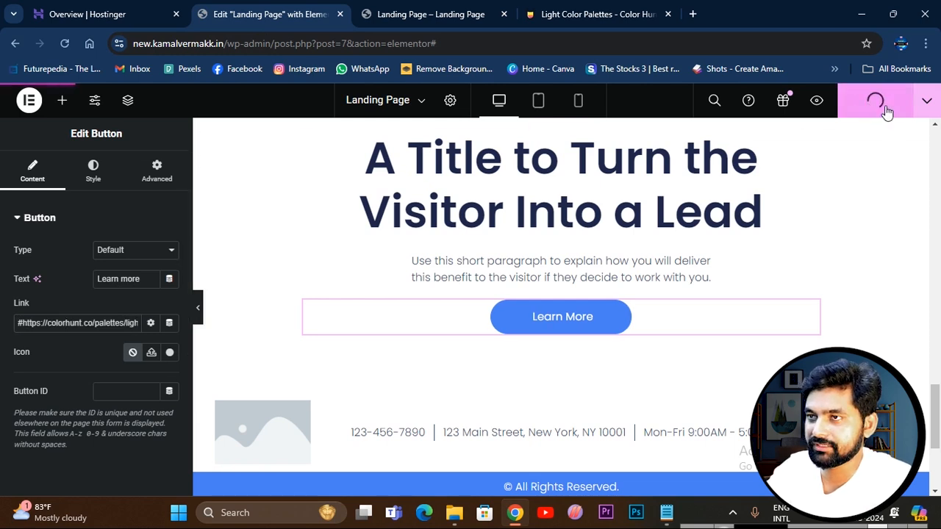
{"action": "left_click", "coordinate": [429, 14]}
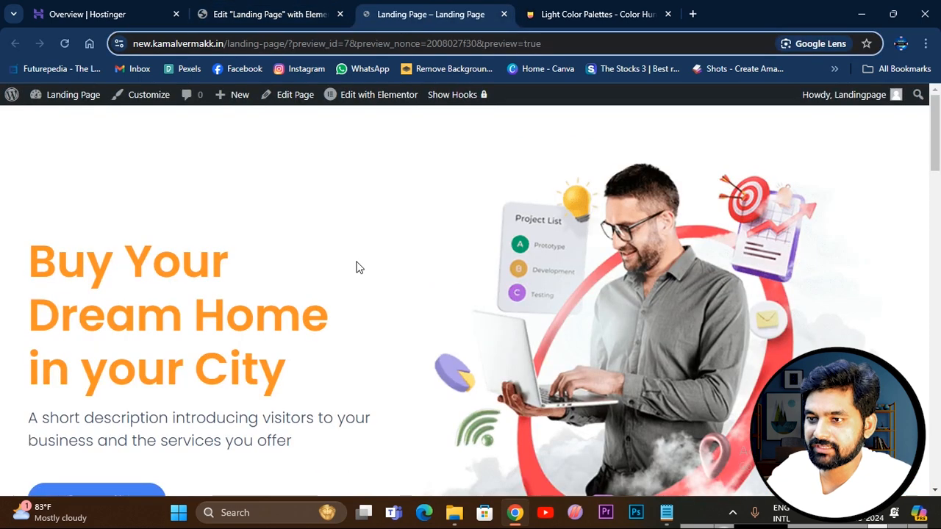
{"action": "left_click", "coordinate": [65, 43]}
{"action": "scroll", "coordinate": [500, 348], "scroll_direction": "down", "scroll_amount": 10}
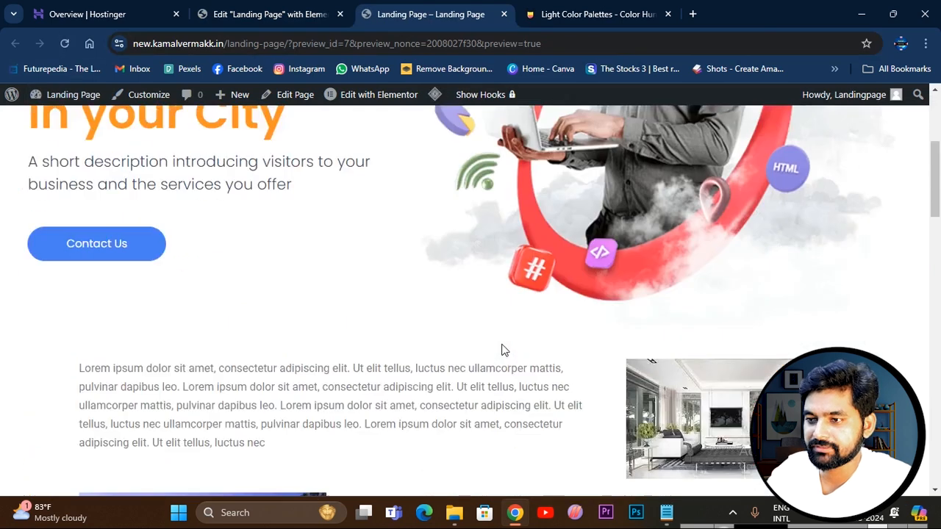
{"action": "scroll", "coordinate": [499, 348], "scroll_direction": "down", "scroll_amount": 15}
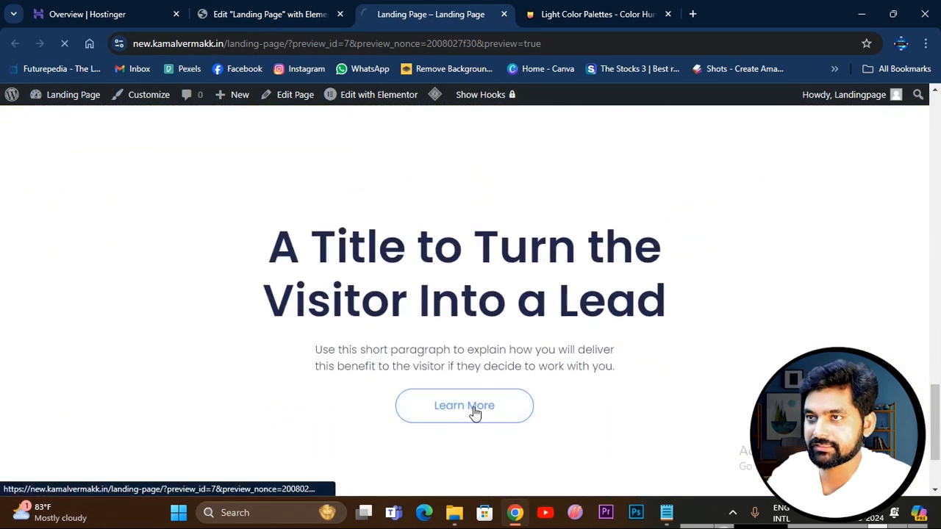
{"action": "left_click", "coordinate": [474, 406]}
Set the Learn More button's normal background color to red #EB1937 in the Elementor editor.
{"action": "left_click", "coordinate": [283, 15]}
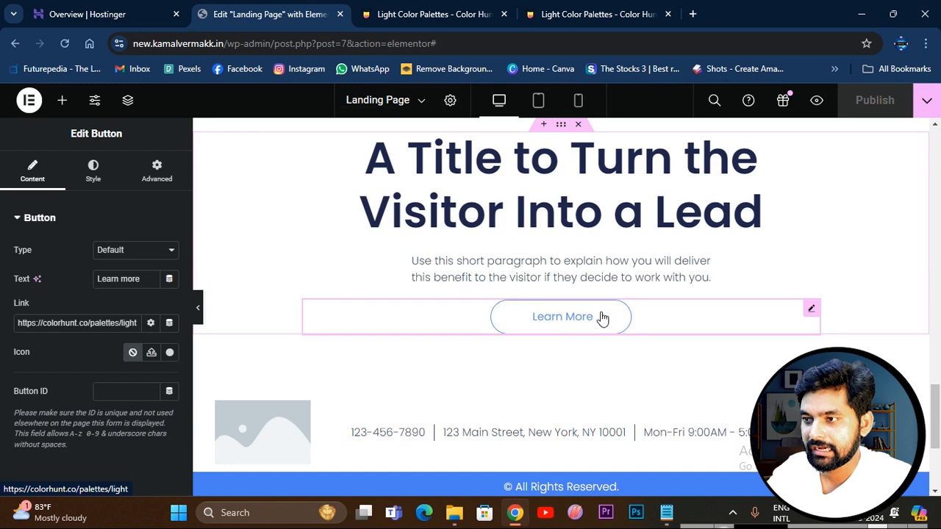
{"action": "left_click", "coordinate": [93, 171]}
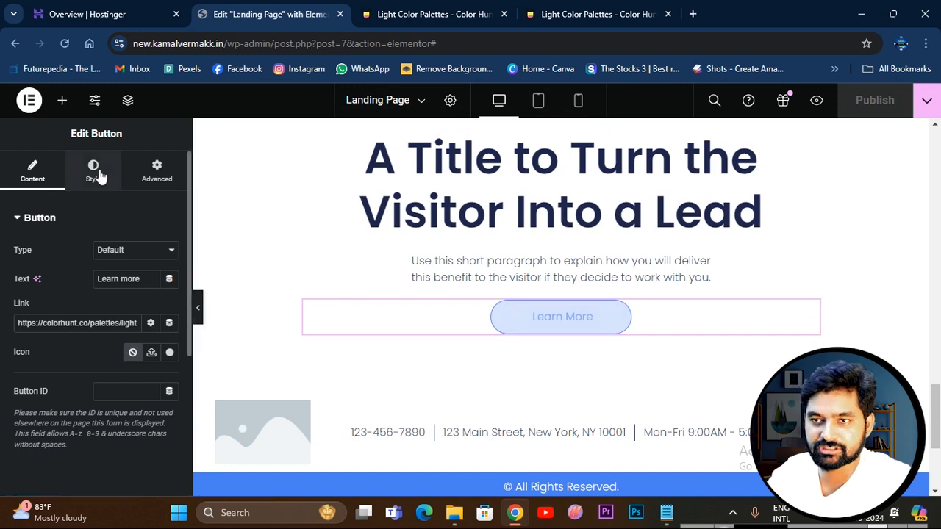
{"action": "left_click", "coordinate": [170, 424]}
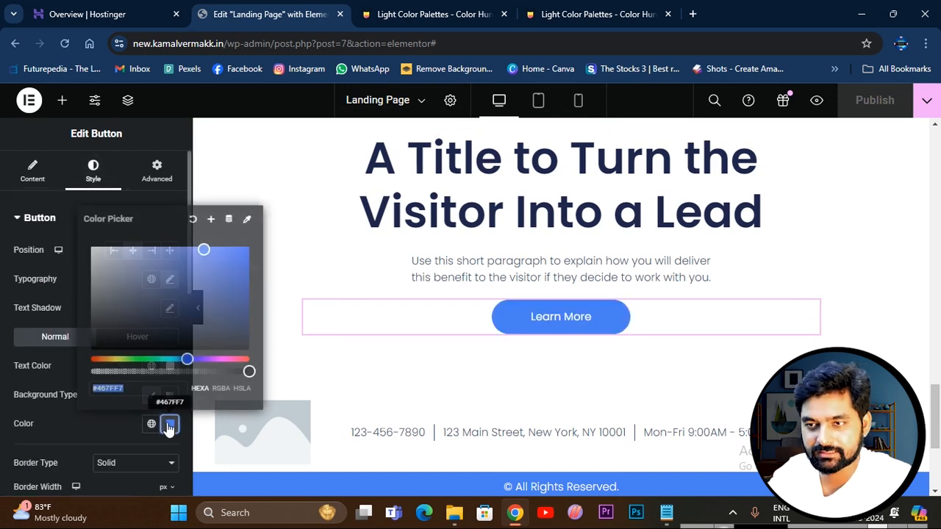
{"action": "left_click_drag", "start_coordinate": [234, 359], "coordinate": [245, 358]}
{"action": "left_click_drag", "start_coordinate": [188, 249], "coordinate": [243, 253]}
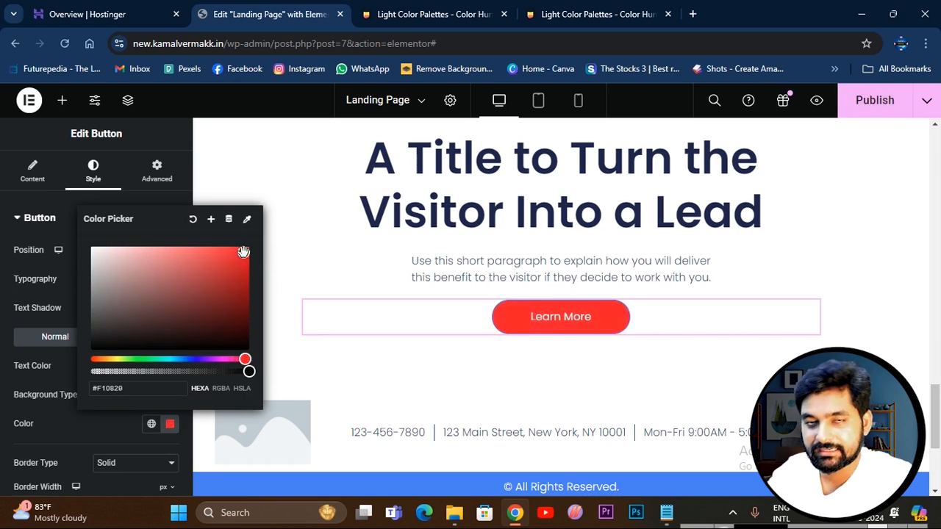
{"action": "left_click_drag", "start_coordinate": [243, 252], "coordinate": [232, 255]}
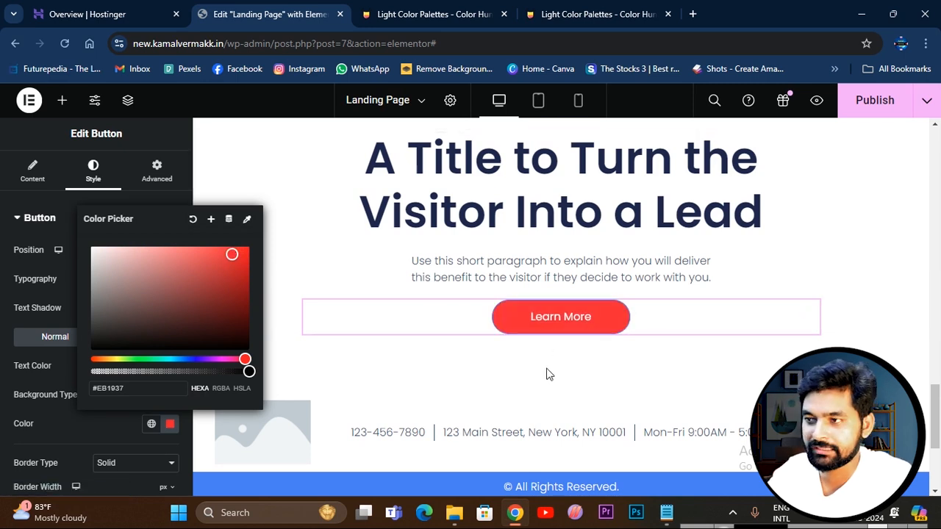
Close the color picker and review the landing page's sections from the hero down to the footer.
{"action": "scroll", "coordinate": [515, 352], "scroll_direction": "up", "scroll_amount": 10}
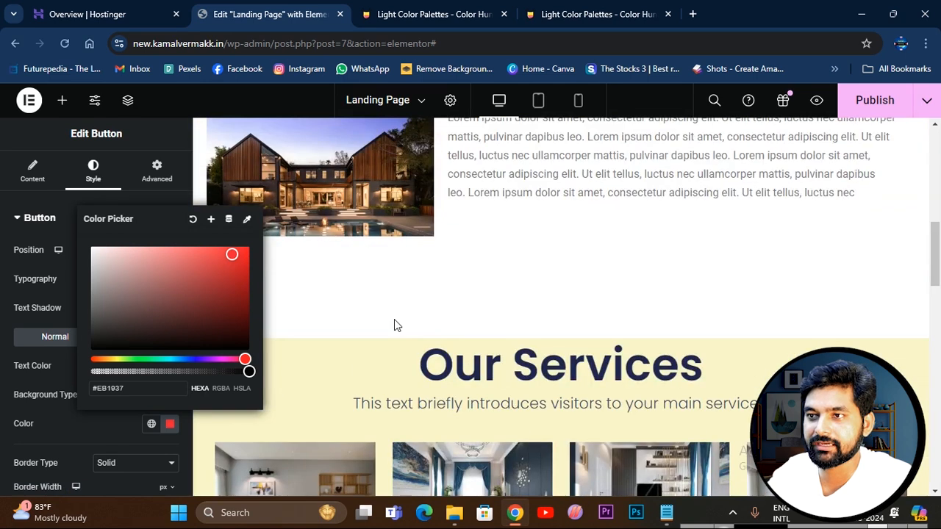
{"action": "scroll", "coordinate": [393, 317], "scroll_direction": "up", "scroll_amount": 2}
{"action": "scroll", "coordinate": [417, 397], "scroll_direction": "down", "scroll_amount": 3}
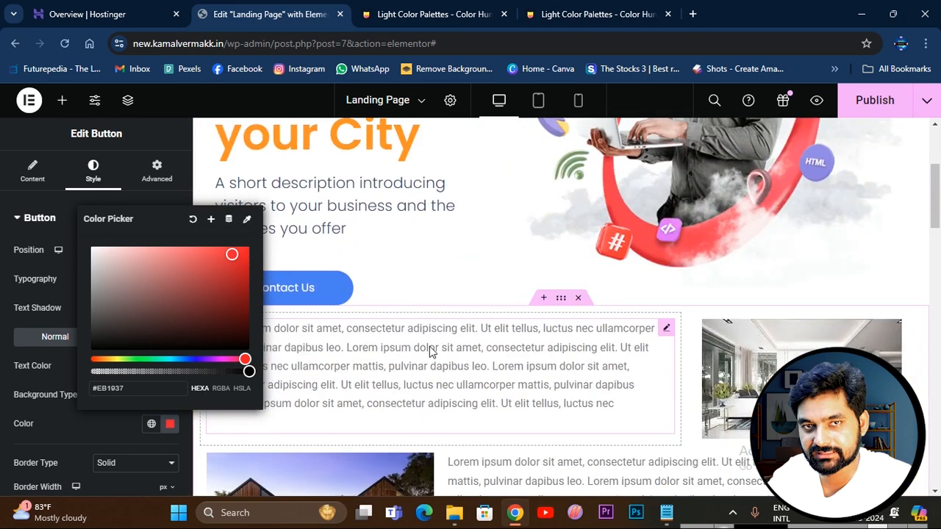
{"action": "scroll", "coordinate": [430, 346], "scroll_direction": "up", "scroll_amount": 1}
{"action": "scroll", "coordinate": [431, 340], "scroll_direction": "down", "scroll_amount": 2}
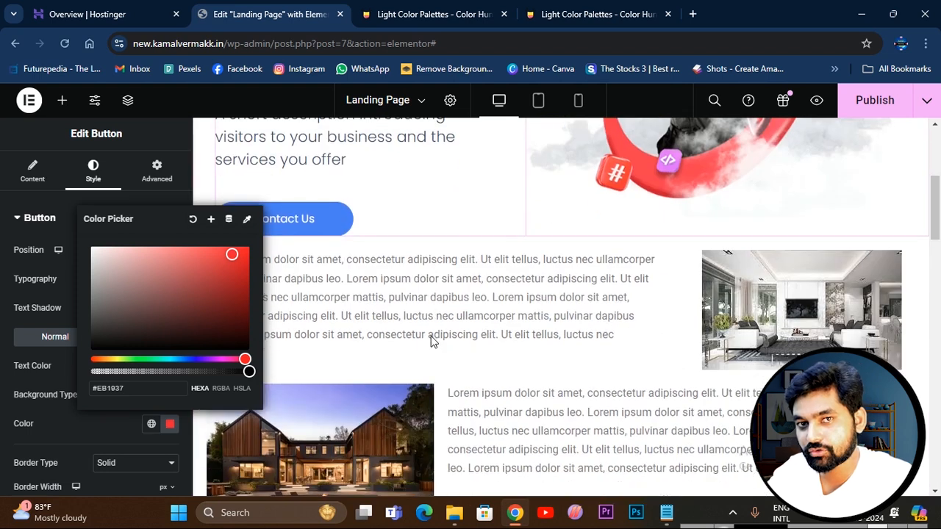
{"action": "scroll", "coordinate": [450, 321], "scroll_direction": "down", "scroll_amount": 8}
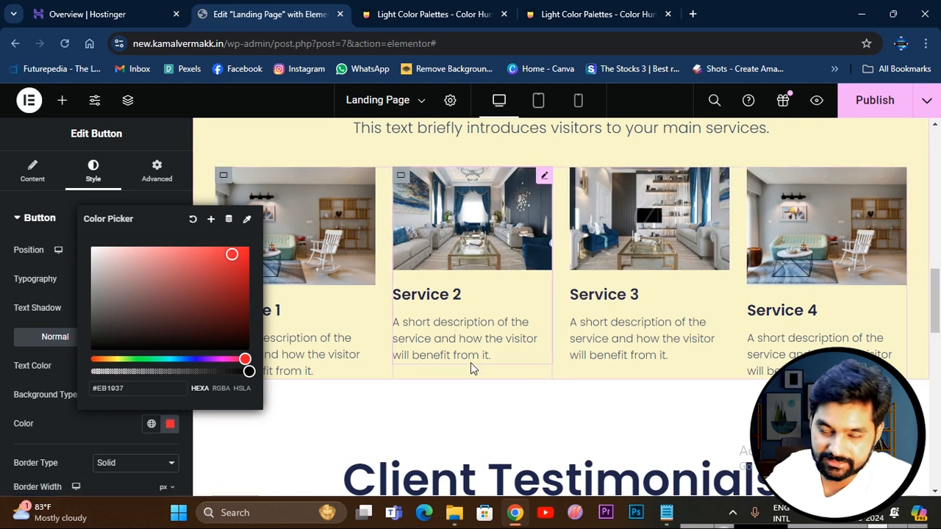
{"action": "left_click", "coordinate": [503, 407]}
{"action": "scroll", "coordinate": [544, 368], "scroll_direction": "down", "scroll_amount": 8}
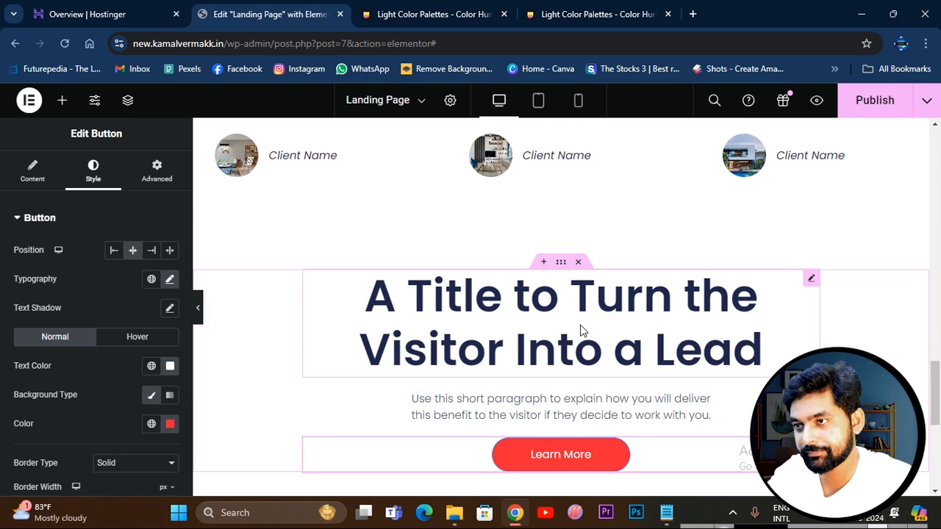
{"action": "scroll", "coordinate": [580, 338], "scroll_direction": "up", "scroll_amount": 15}
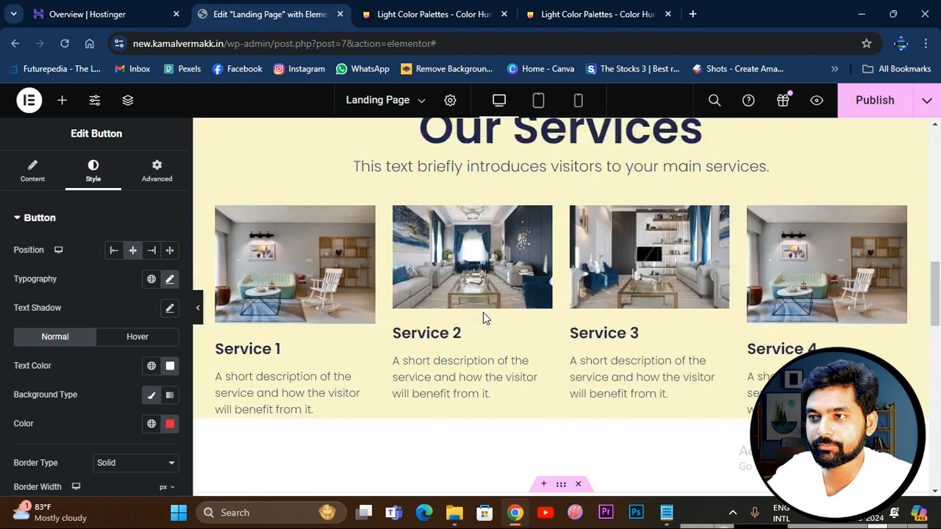
{"action": "scroll", "coordinate": [483, 312], "scroll_direction": "up", "scroll_amount": 1}
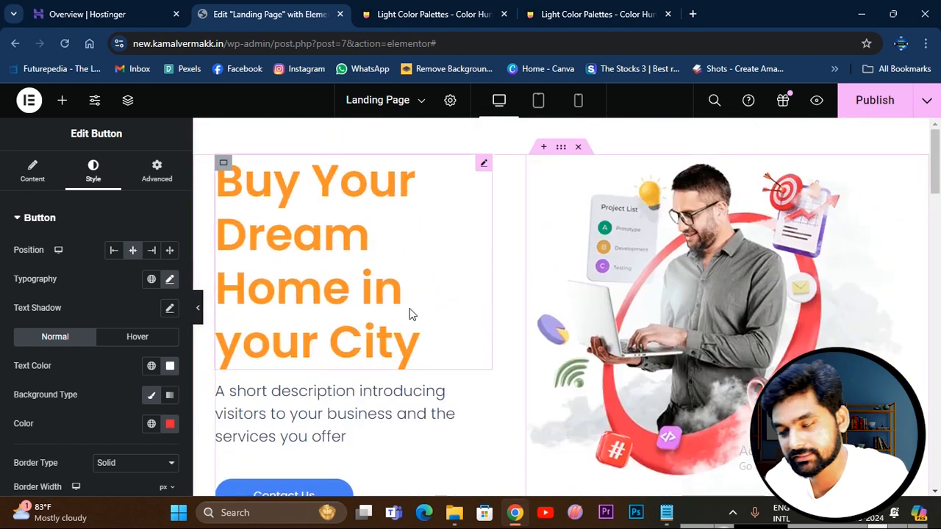
{"action": "scroll", "coordinate": [443, 353], "scroll_direction": "down", "scroll_amount": 4}
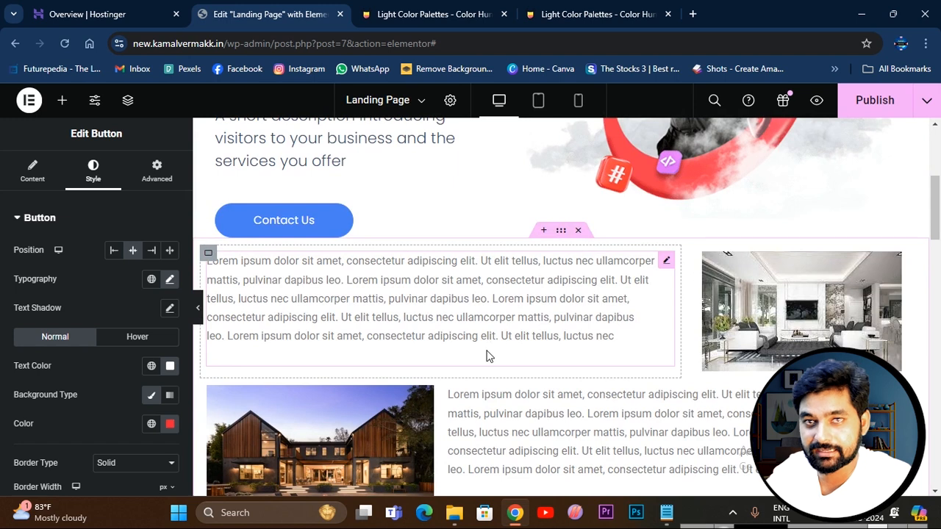
{"action": "scroll", "coordinate": [491, 350], "scroll_direction": "down", "scroll_amount": 4}
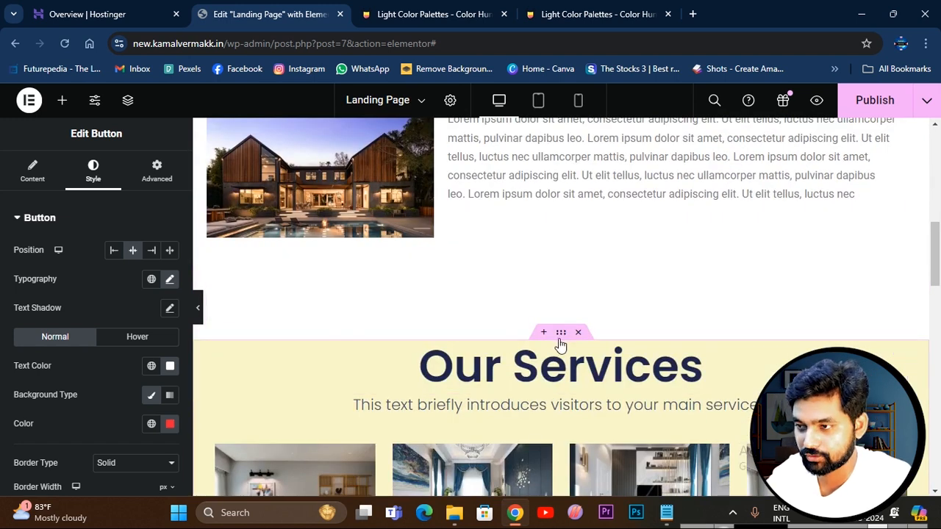
{"action": "scroll", "coordinate": [502, 342], "scroll_direction": "down", "scroll_amount": 5}
{"action": "scroll", "coordinate": [653, 354], "scroll_direction": "down", "scroll_amount": 4}
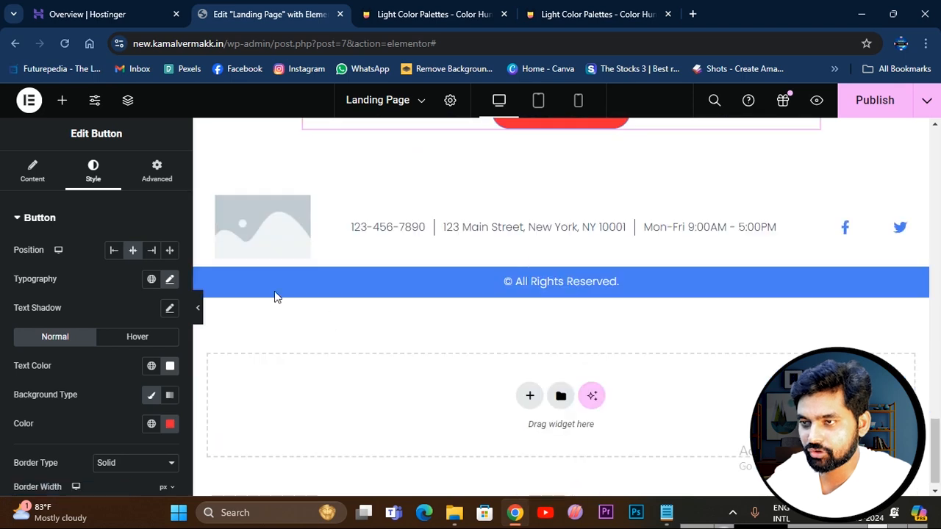
Remove the undefined item from the footer's social icons, between Facebook and Twitter.
{"action": "left_click", "coordinate": [767, 228]}
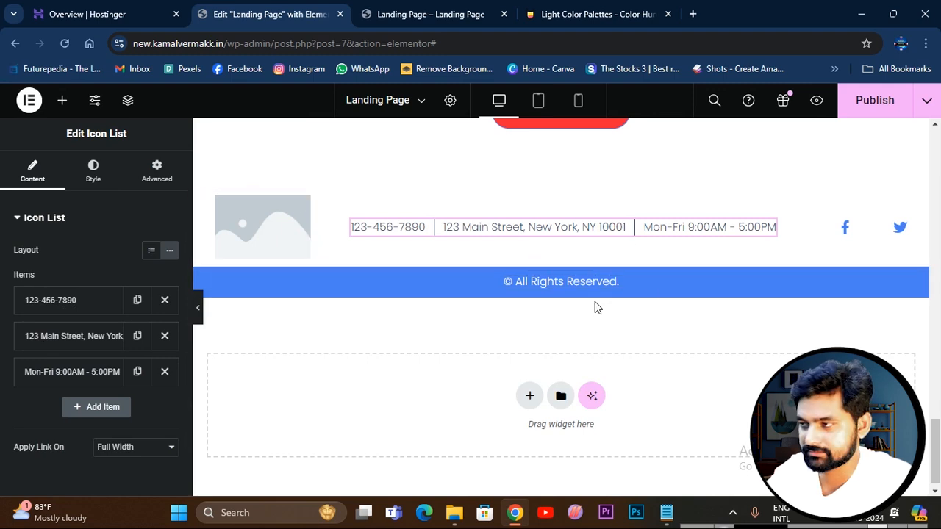
{"action": "left_click", "coordinate": [865, 232]}
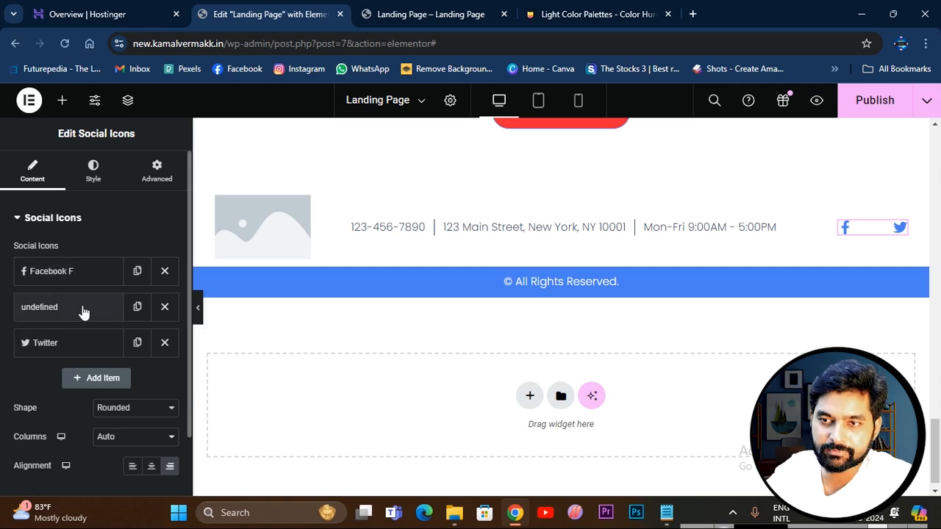
{"action": "left_click", "coordinate": [165, 310]}
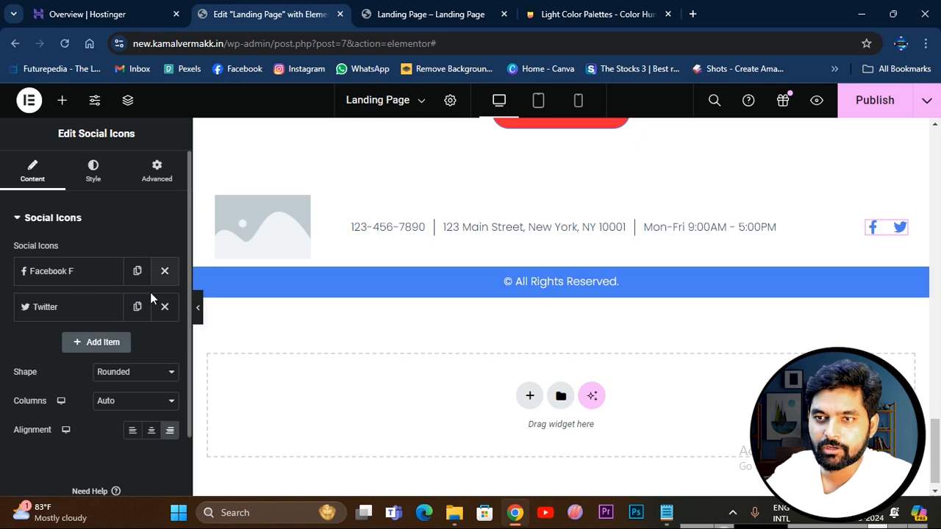
Add a new item to the footer's social icons and remove its default WordPress icon.
{"action": "left_click", "coordinate": [93, 344]}
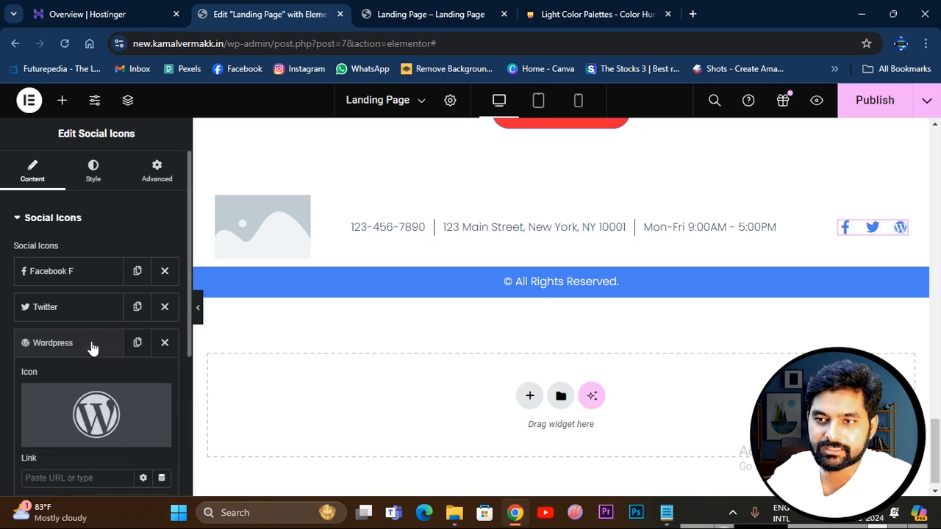
{"action": "mouse_move", "coordinate": [118, 410]}
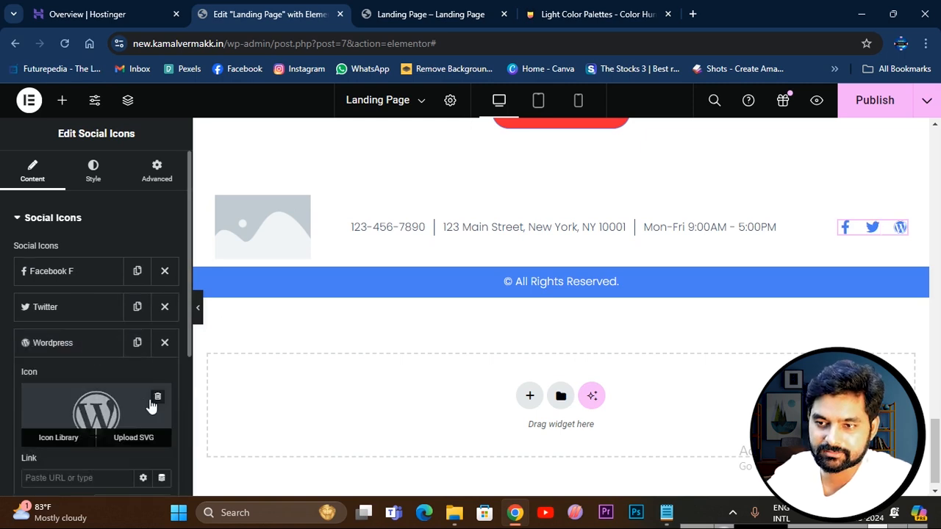
{"action": "scroll", "coordinate": [151, 406], "scroll_direction": "down", "scroll_amount": 1}
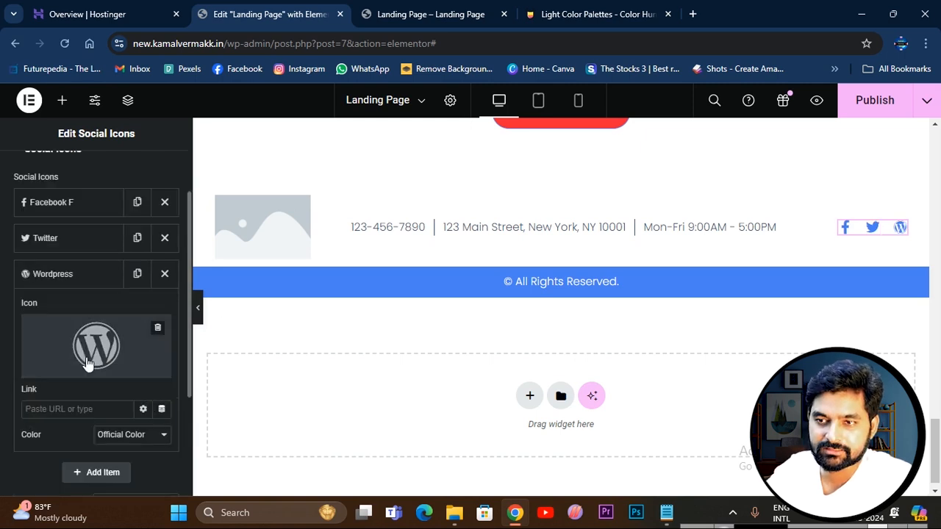
{"action": "left_click", "coordinate": [158, 331]}
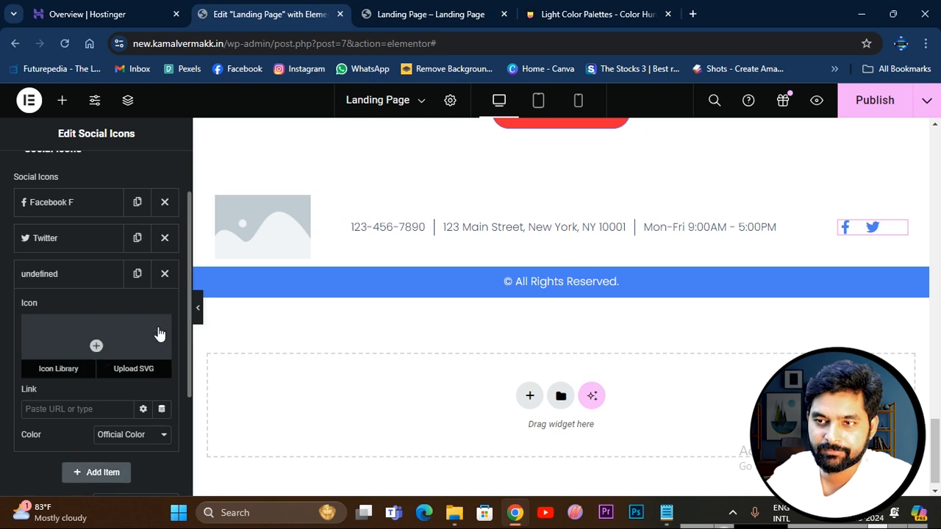
Choose the WhatsApp icon from the icon library for the new footer social item.
{"action": "left_click", "coordinate": [59, 370]}
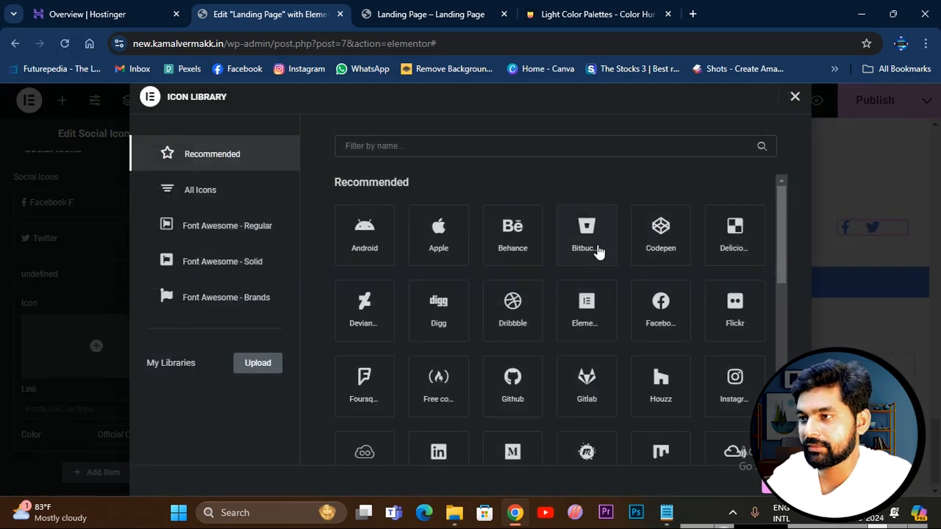
{"action": "scroll", "coordinate": [662, 268], "scroll_direction": "down", "scroll_amount": 6}
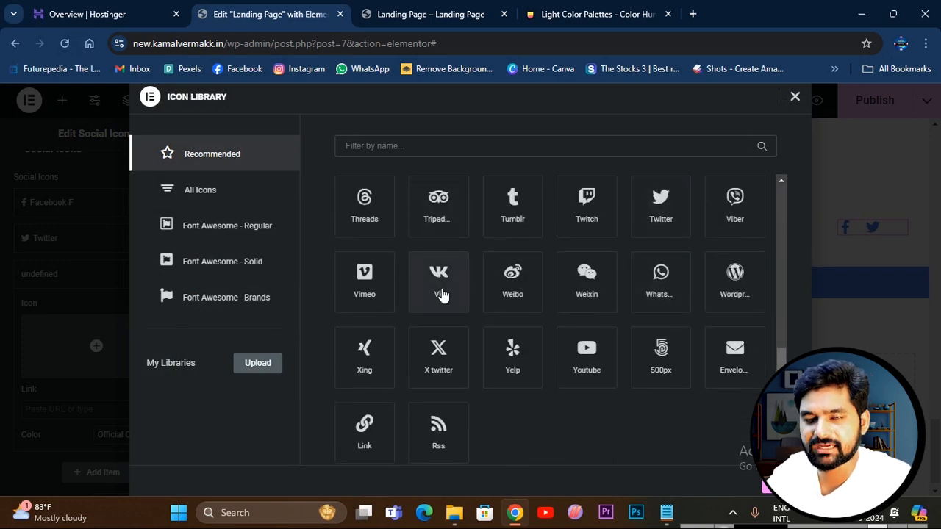
{"action": "scroll", "coordinate": [578, 356], "scroll_direction": "down", "scroll_amount": 1}
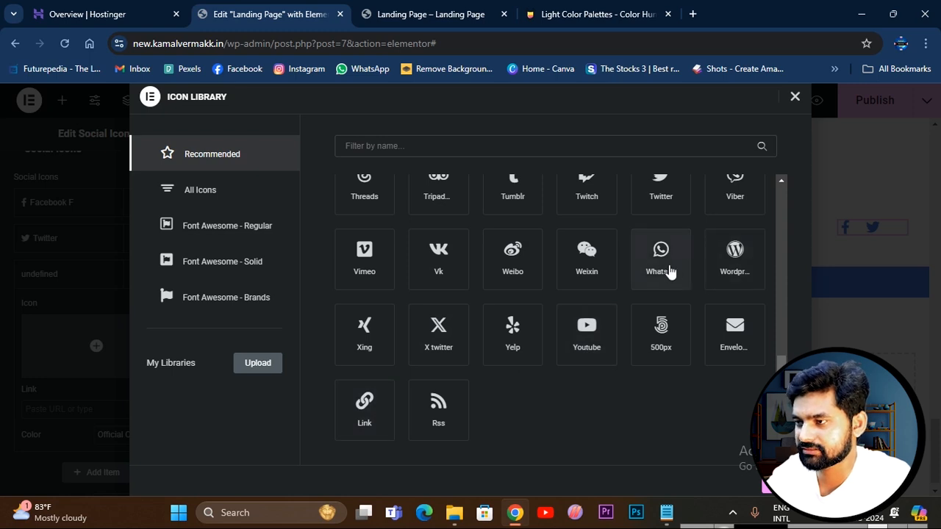
{"action": "scroll", "coordinate": [660, 289], "scroll_direction": "up", "scroll_amount": 10}
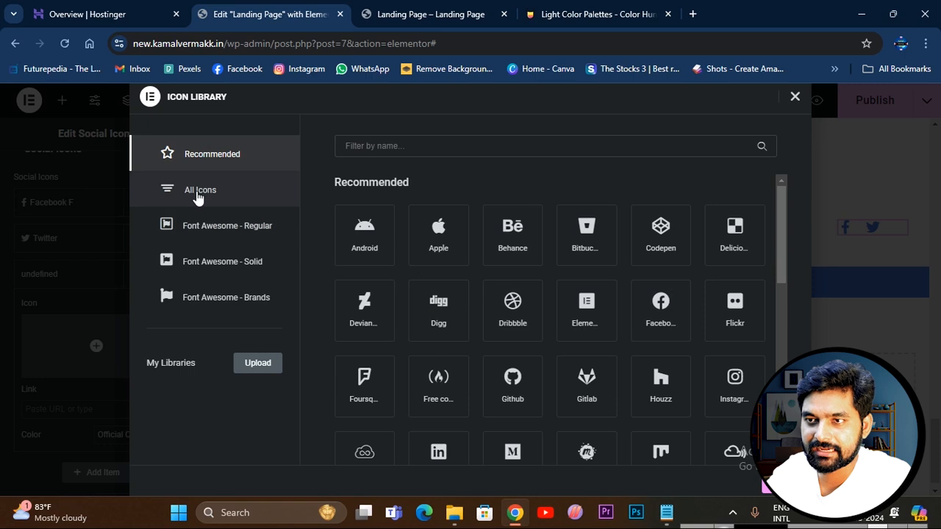
{"action": "left_click", "coordinate": [173, 194]}
{"action": "scroll", "coordinate": [618, 306], "scroll_direction": "down", "scroll_amount": 10}
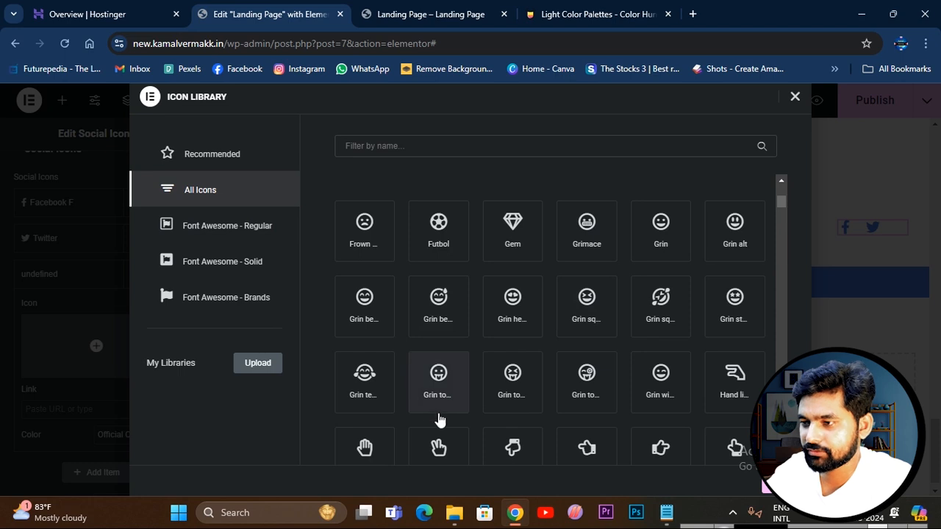
{"action": "scroll", "coordinate": [600, 407], "scroll_direction": "up", "scroll_amount": 1}
{"action": "scroll", "coordinate": [598, 409], "scroll_direction": "up", "scroll_amount": 3}
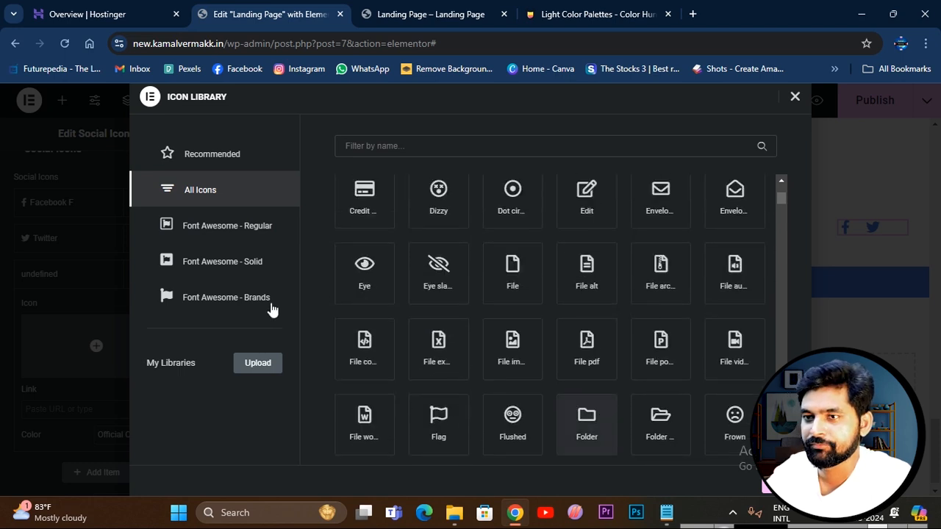
{"action": "left_click", "coordinate": [195, 156]}
{"action": "scroll", "coordinate": [641, 354], "scroll_direction": "down", "scroll_amount": 2}
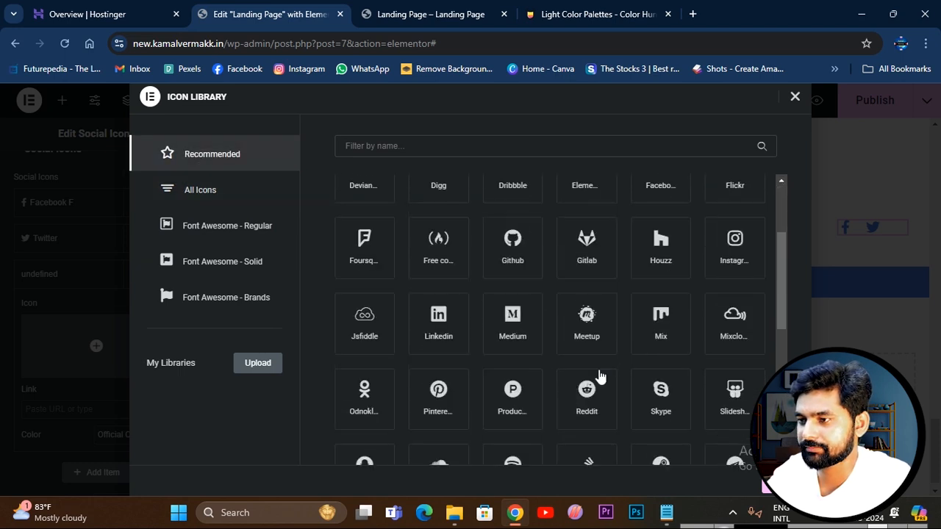
{"action": "scroll", "coordinate": [658, 363], "scroll_direction": "down", "scroll_amount": 2}
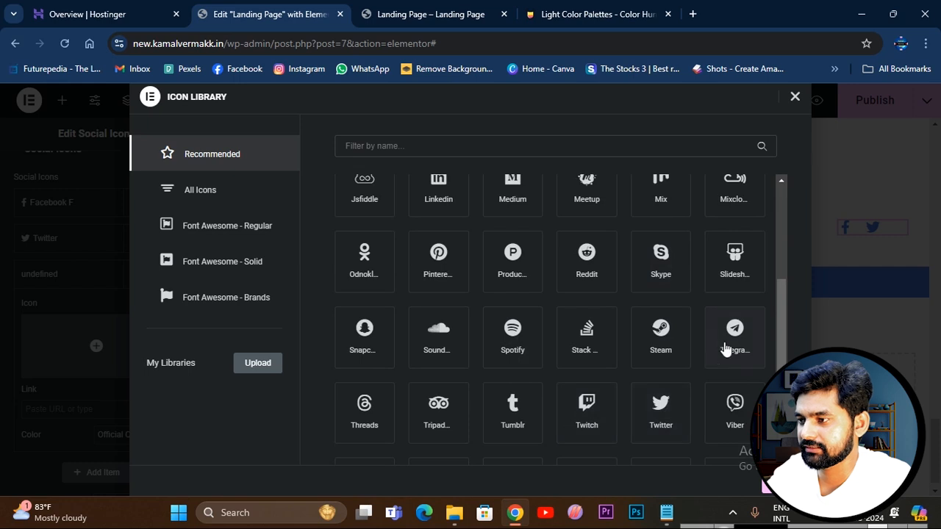
{"action": "scroll", "coordinate": [567, 367], "scroll_direction": "down", "scroll_amount": 2}
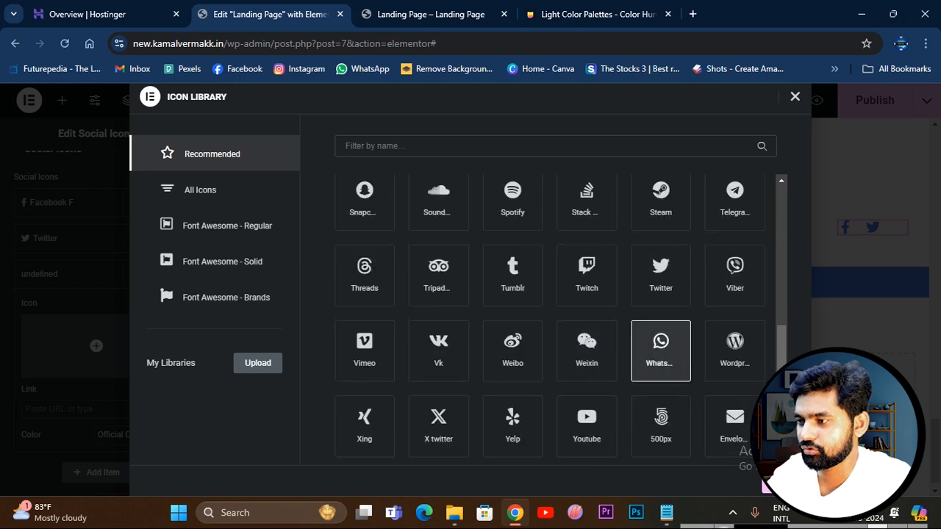
{"action": "left_click", "coordinate": [780, 482]}
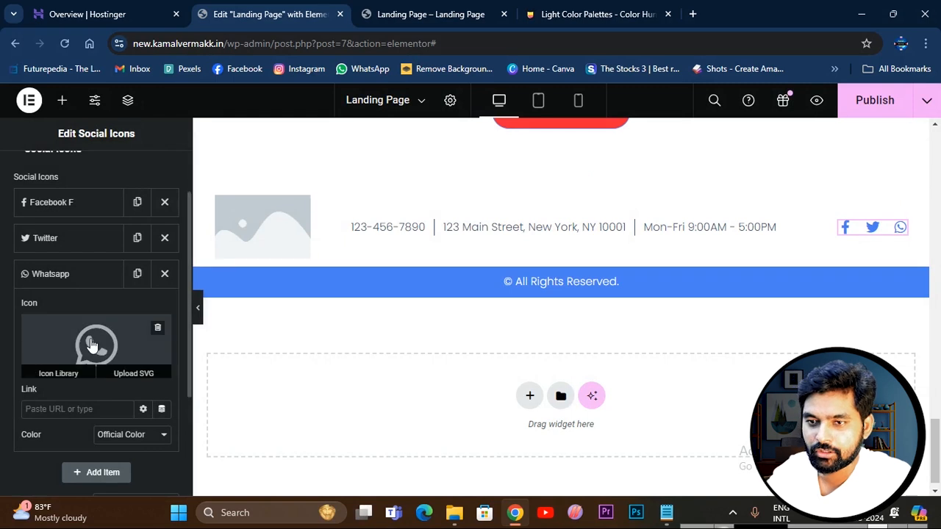
Change the WhatsApp item's color mode to Custom.
{"action": "scroll", "coordinate": [92, 346], "scroll_direction": "down", "scroll_amount": 1}
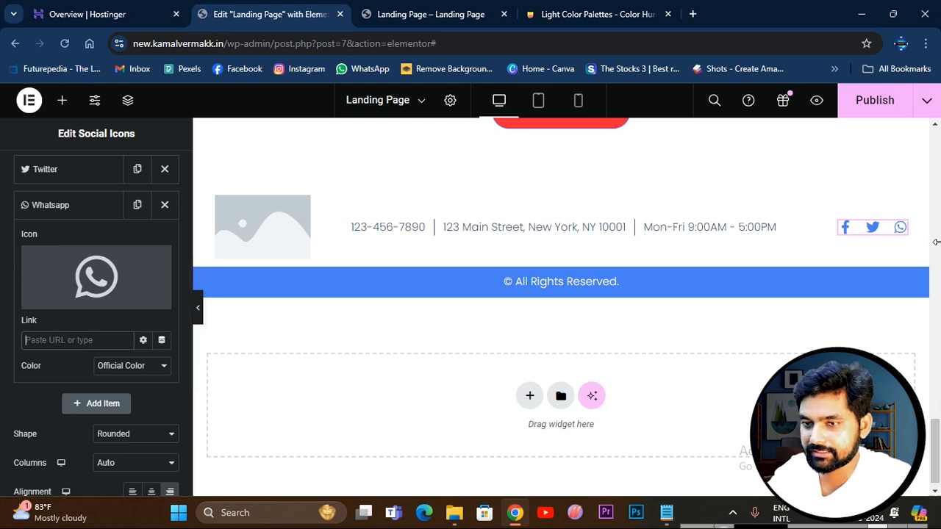
{"action": "left_click", "coordinate": [153, 368]}
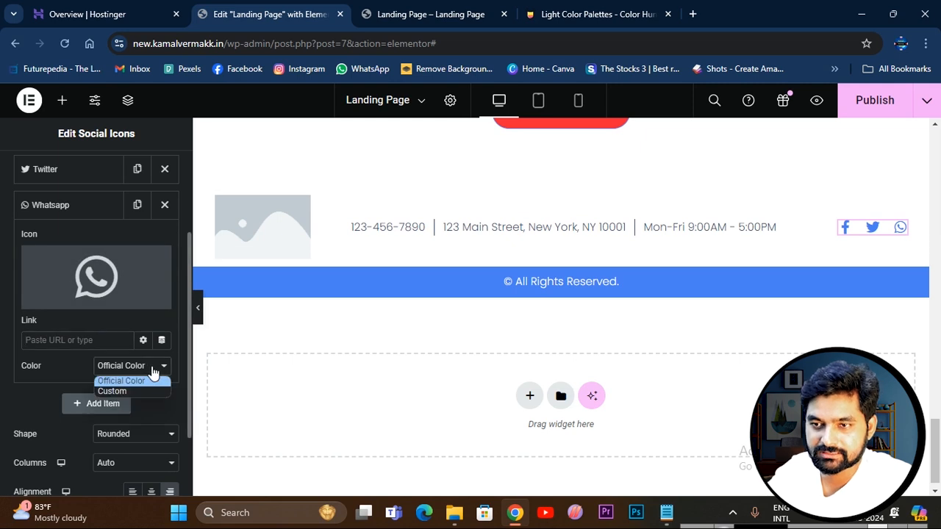
{"action": "left_click", "coordinate": [131, 390]}
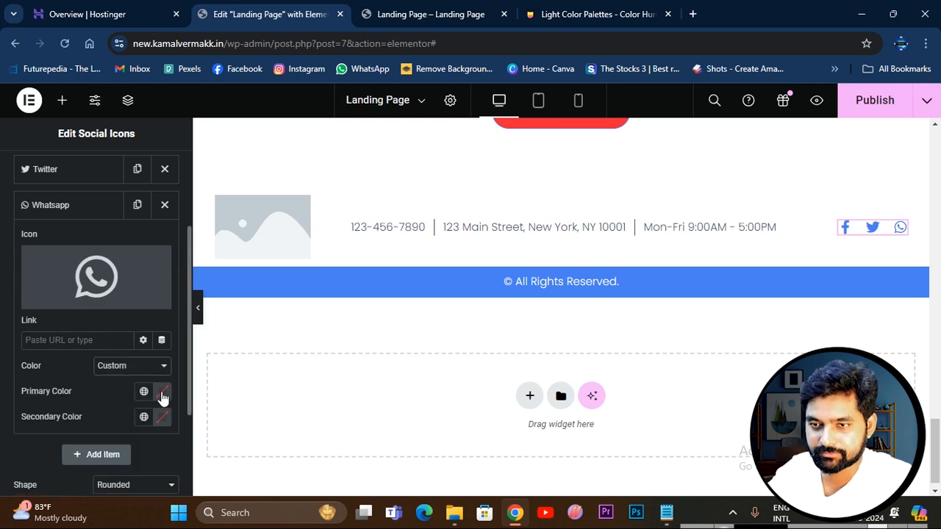
Try the red #CE5252 as the WhatsApp icon's secondary color, and reset that color.
{"action": "left_click", "coordinate": [162, 394]}
{"action": "left_click", "coordinate": [163, 417]}
{"action": "mouse_move", "coordinate": [175, 286]}
{"action": "left_mouse_down"}
{"action": "mouse_move", "coordinate": [238, 289]}
{"action": "mouse_move", "coordinate": [203, 265]}
{"action": "mouse_move", "coordinate": [151, 251]}
{"action": "mouse_move", "coordinate": [185, 292]}
{"action": "mouse_move", "coordinate": [169, 269]}
{"action": "mouse_move", "coordinate": [177, 259]}
{"action": "left_mouse_up"}
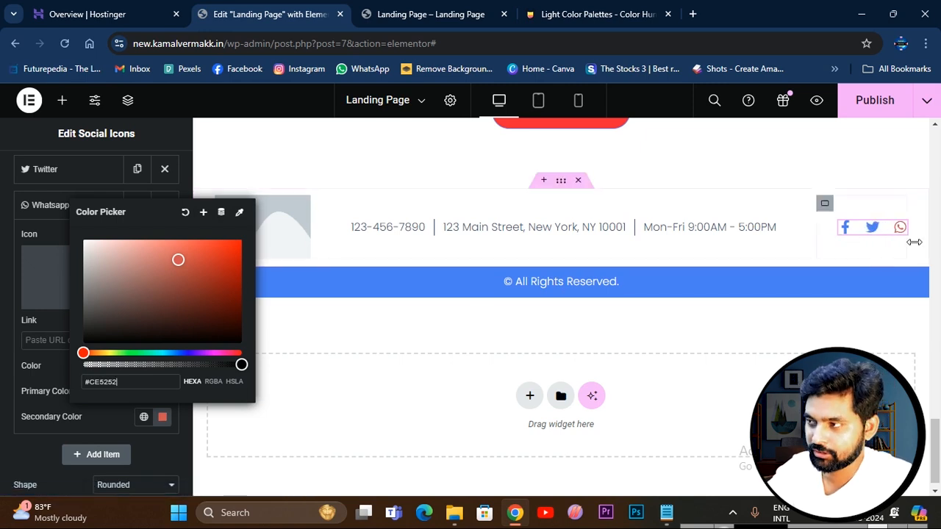
{"action": "left_click", "coordinate": [184, 215]}
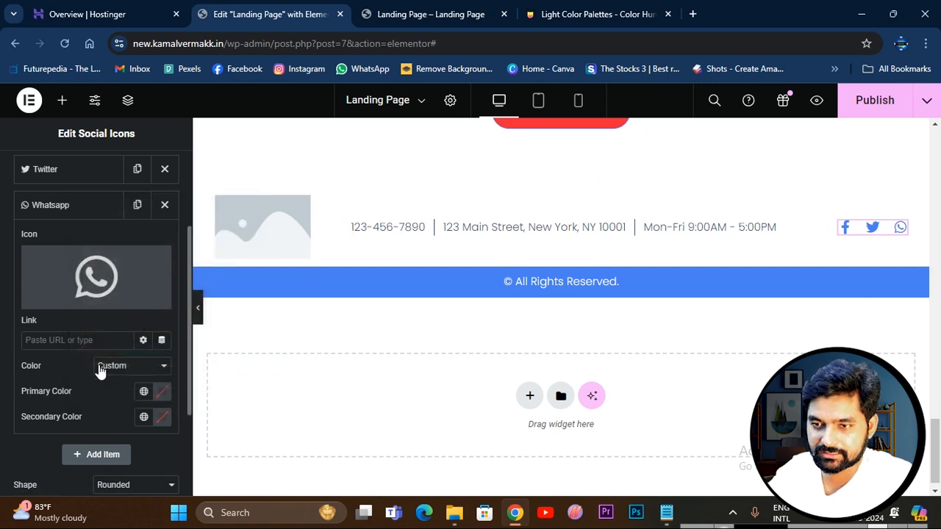
Set the size of the footer's social icons to 30 px and publish the landing page.
{"action": "scroll", "coordinate": [103, 370], "scroll_direction": "down", "scroll_amount": 2}
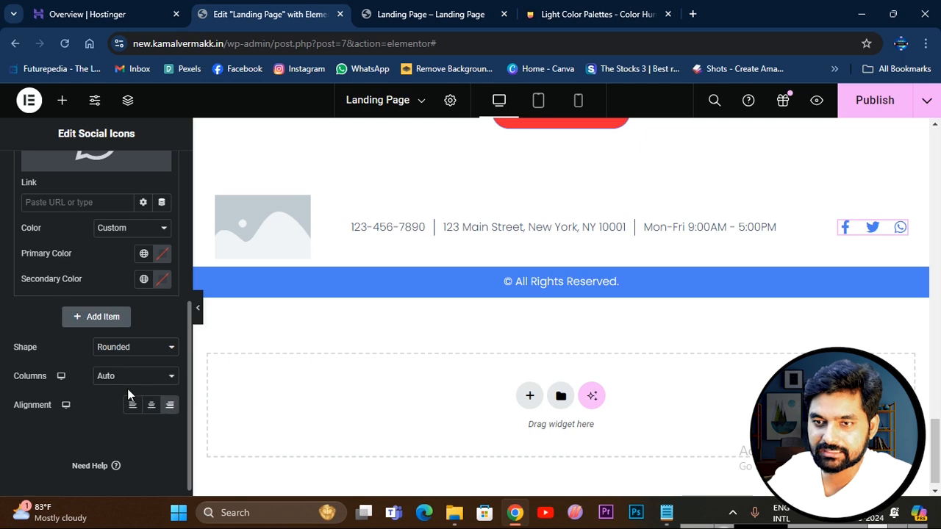
{"action": "scroll", "coordinate": [137, 382], "scroll_direction": "down", "scroll_amount": 1}
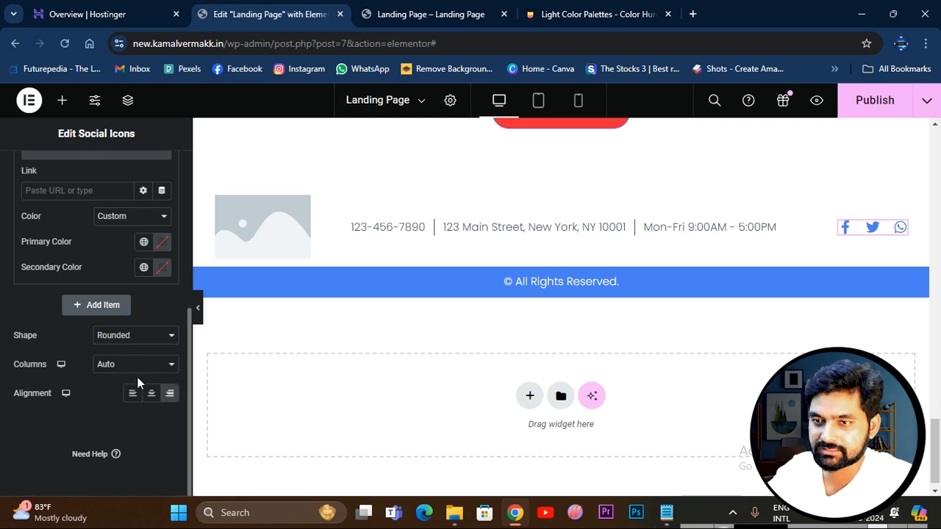
{"action": "scroll", "coordinate": [138, 383], "scroll_direction": "up", "scroll_amount": 4}
{"action": "scroll", "coordinate": [137, 382], "scroll_direction": "up", "scroll_amount": 1}
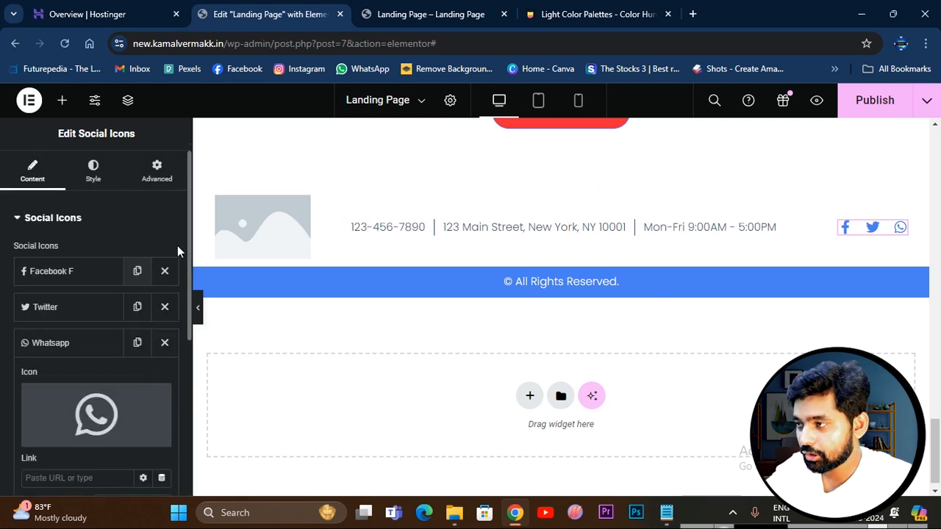
{"action": "left_click", "coordinate": [93, 170]}
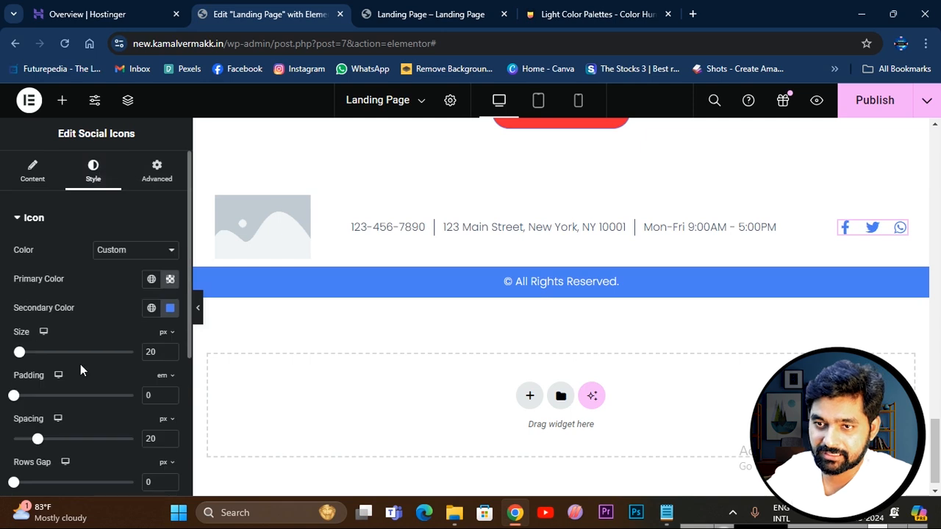
{"action": "mouse_move", "coordinate": [25, 354]}
{"action": "left_mouse_down"}
{"action": "mouse_move", "coordinate": [42, 357]}
{"action": "mouse_move", "coordinate": [24, 357]}
{"action": "left_mouse_up"}
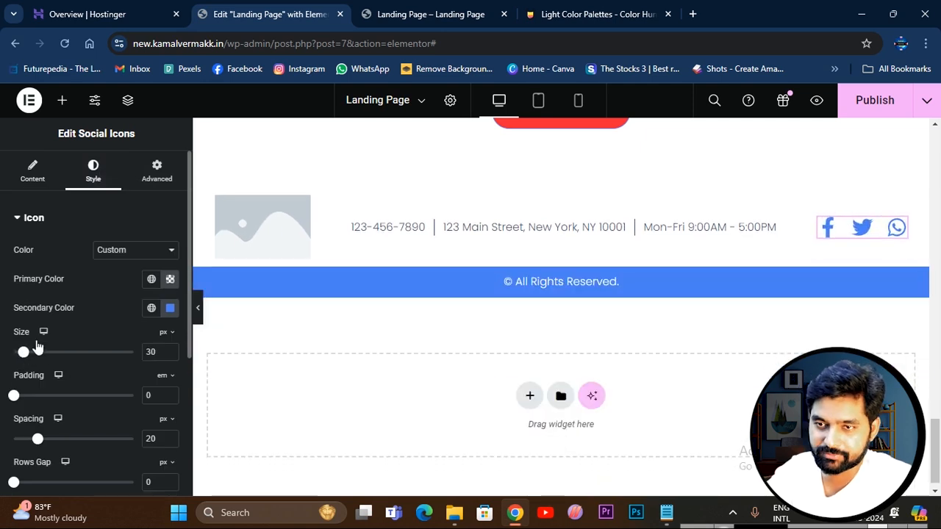
{"action": "mouse_move", "coordinate": [13, 396]}
{"action": "left_mouse_down"}
{"action": "mouse_move", "coordinate": [30, 397]}
{"action": "mouse_move", "coordinate": [9, 403]}
{"action": "left_mouse_up"}
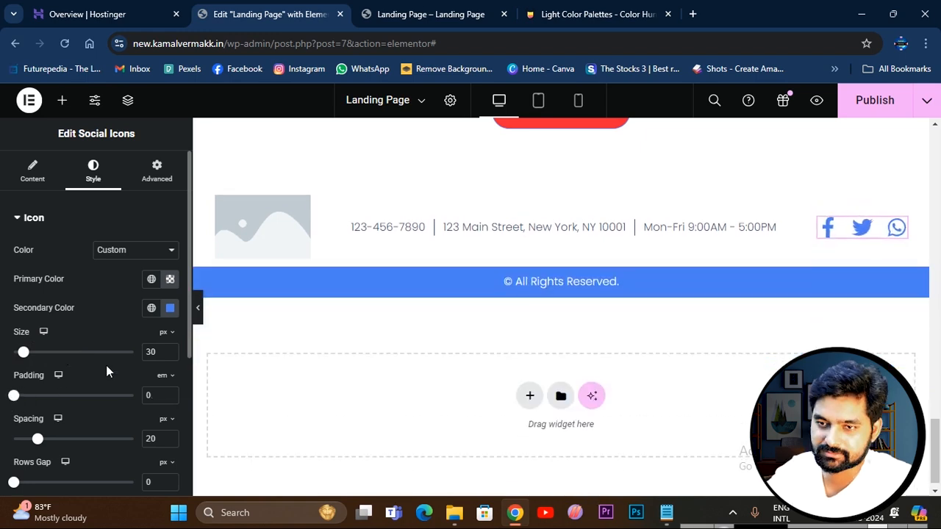
{"action": "scroll", "coordinate": [441, 294], "scroll_direction": "up", "scroll_amount": 10}
{"action": "left_click", "coordinate": [853, 97]}
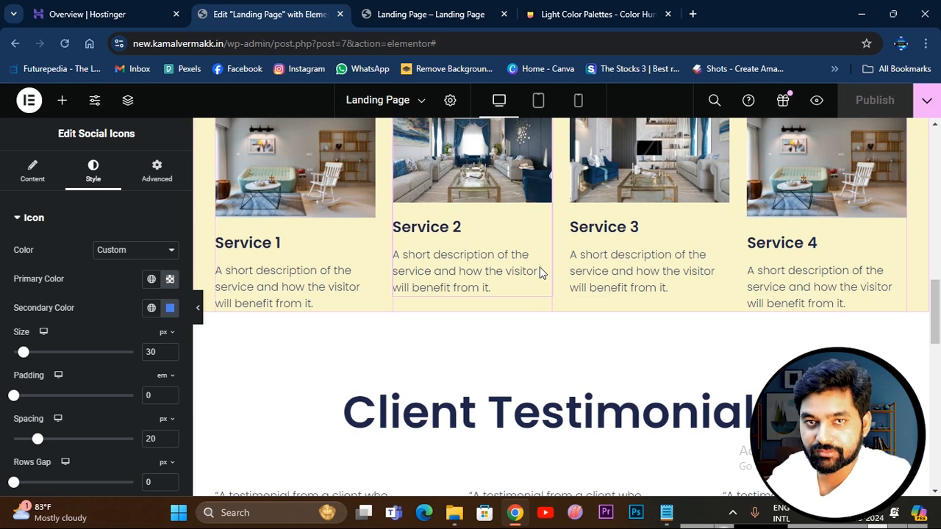
Set the text color of the Our Services heading to black #000000.
{"action": "scroll", "coordinate": [547, 271], "scroll_direction": "up", "scroll_amount": 10}
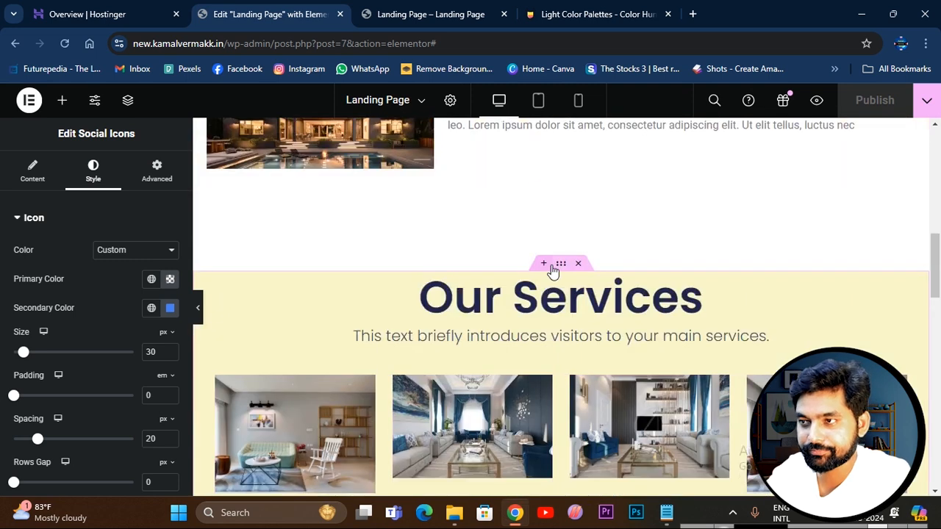
{"action": "scroll", "coordinate": [553, 273], "scroll_direction": "up", "scroll_amount": 3}
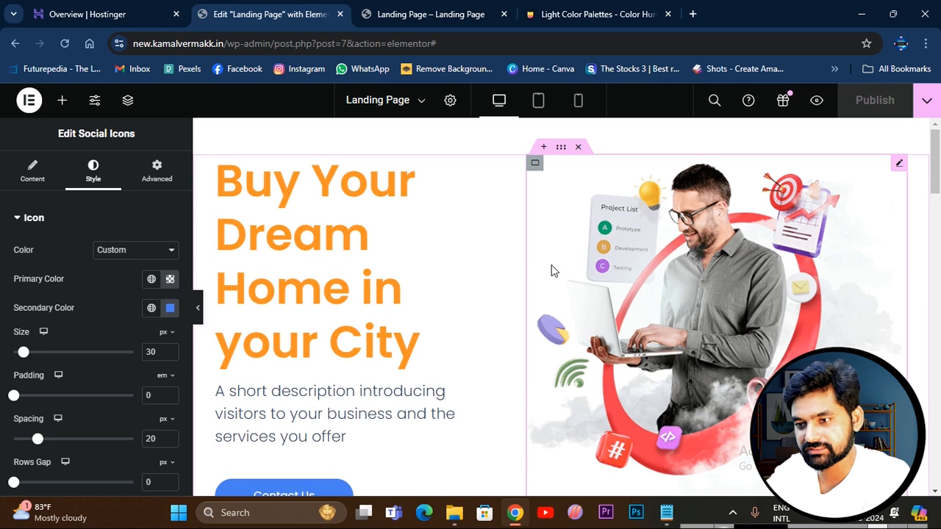
{"action": "scroll", "coordinate": [548, 272], "scroll_direction": "down", "scroll_amount": 3}
{"action": "scroll", "coordinate": [470, 331], "scroll_direction": "down", "scroll_amount": 2}
{"action": "scroll", "coordinate": [474, 342], "scroll_direction": "down", "scroll_amount": 3}
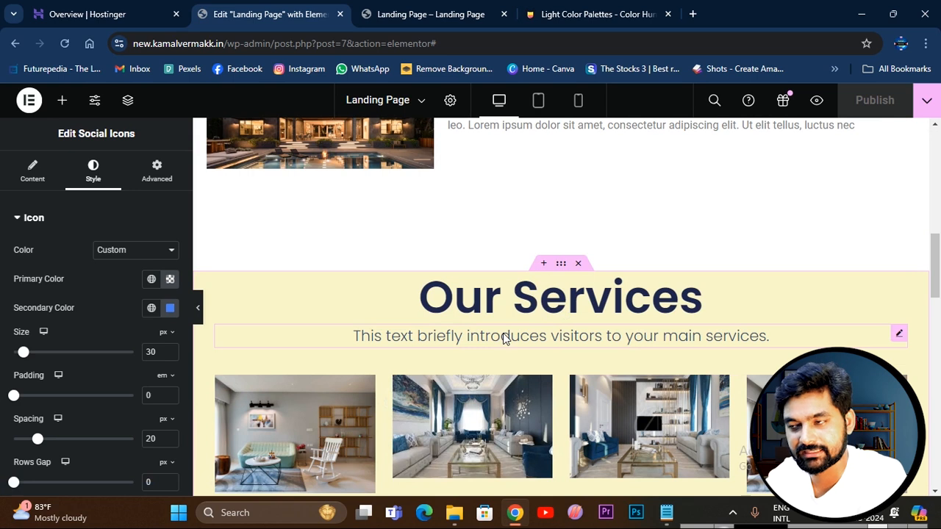
{"action": "left_click", "coordinate": [531, 307]}
{"action": "left_click_drag", "start_coordinate": [577, 309], "coordinate": [540, 300]}
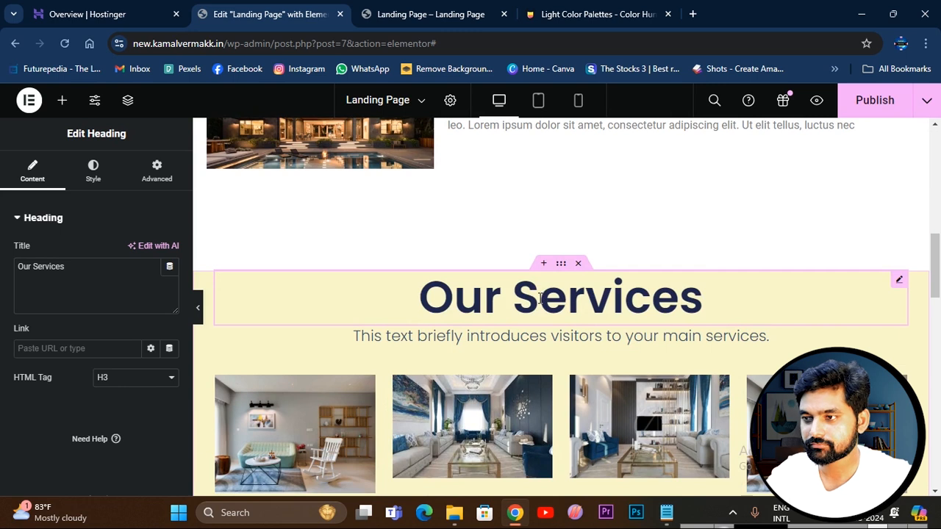
{"action": "left_click", "coordinate": [540, 299]}
{"action": "key", "text": "ctrl+a"}
{"action": "left_click", "coordinate": [87, 180]}
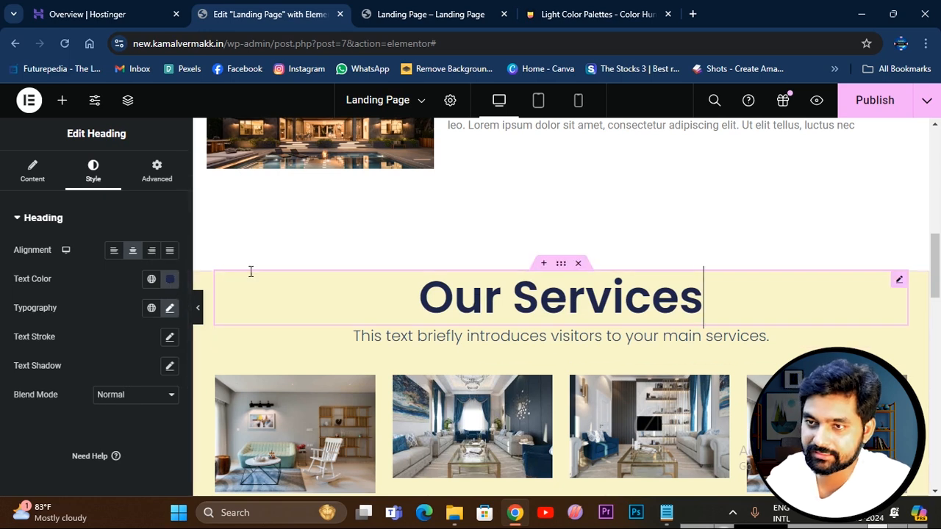
{"action": "left_click", "coordinate": [170, 283]}
{"action": "left_click_drag", "start_coordinate": [206, 275], "coordinate": [267, 240]}
{"action": "left_click_drag", "start_coordinate": [341, 288], "coordinate": [364, 333]}
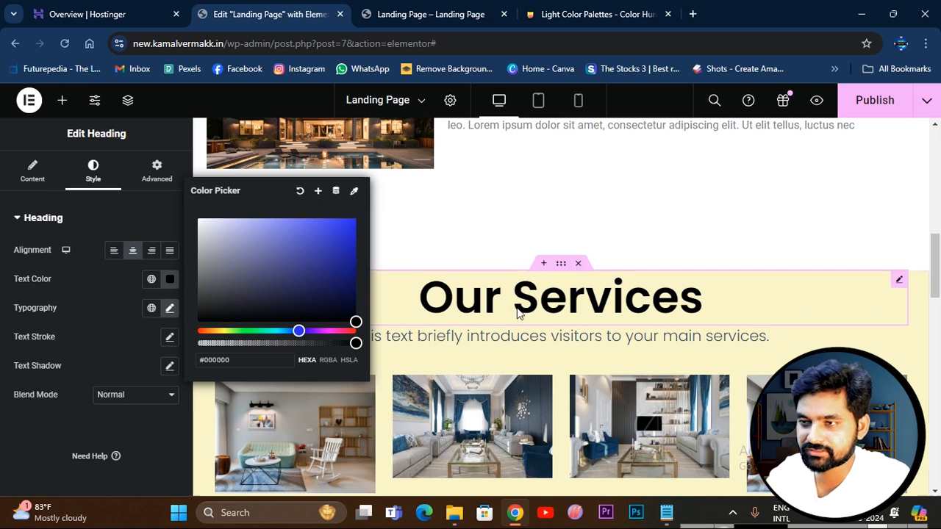
Set the Our Services heading's font size to 80 px and add a text shadow with a blur of 10.
{"action": "left_click", "coordinate": [168, 312]}
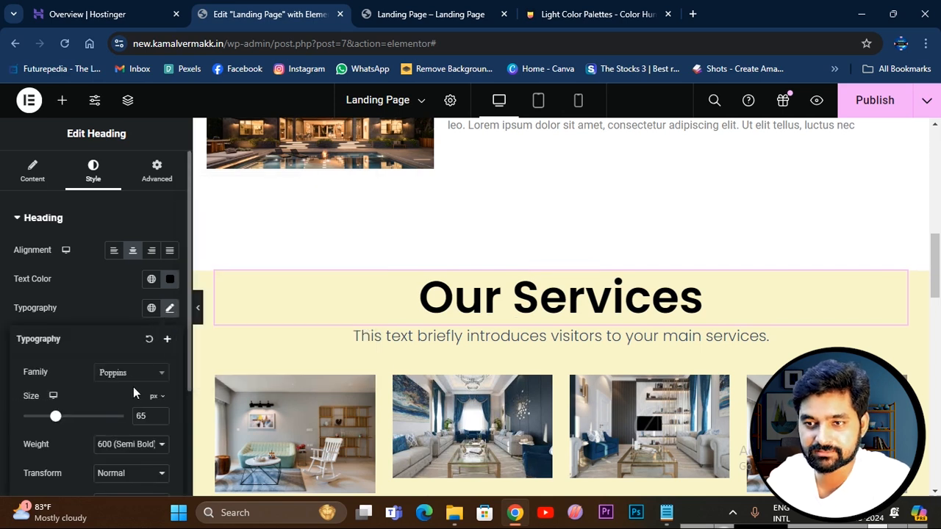
{"action": "mouse_move", "coordinate": [56, 425]}
{"action": "left_mouse_down"}
{"action": "mouse_move", "coordinate": [42, 426]}
{"action": "mouse_move", "coordinate": [63, 423]}
{"action": "left_mouse_up"}
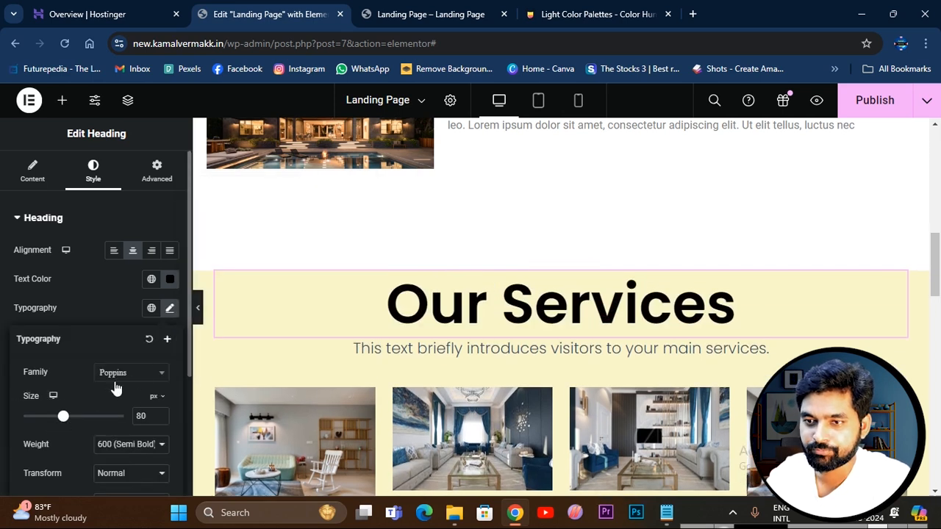
{"action": "left_click", "coordinate": [144, 376]}
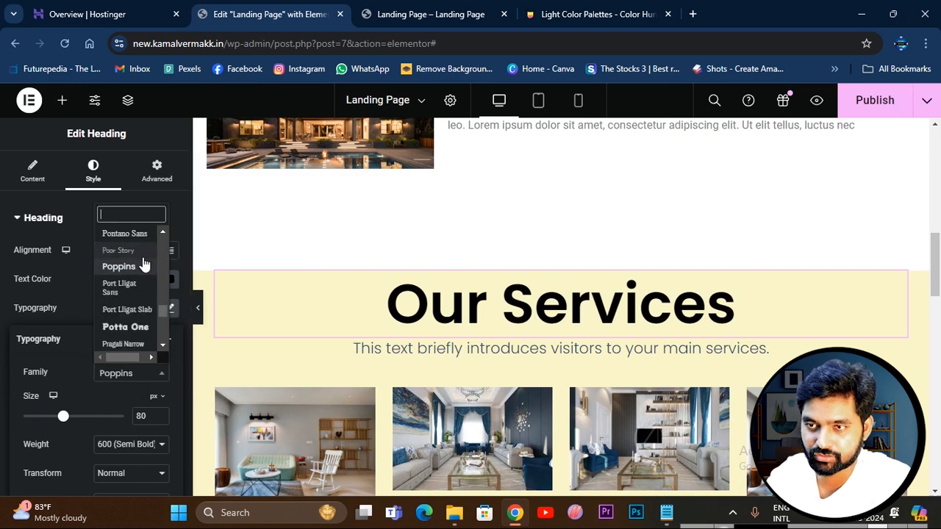
{"action": "left_click", "coordinate": [71, 314]}
{"action": "left_click", "coordinate": [169, 365]}
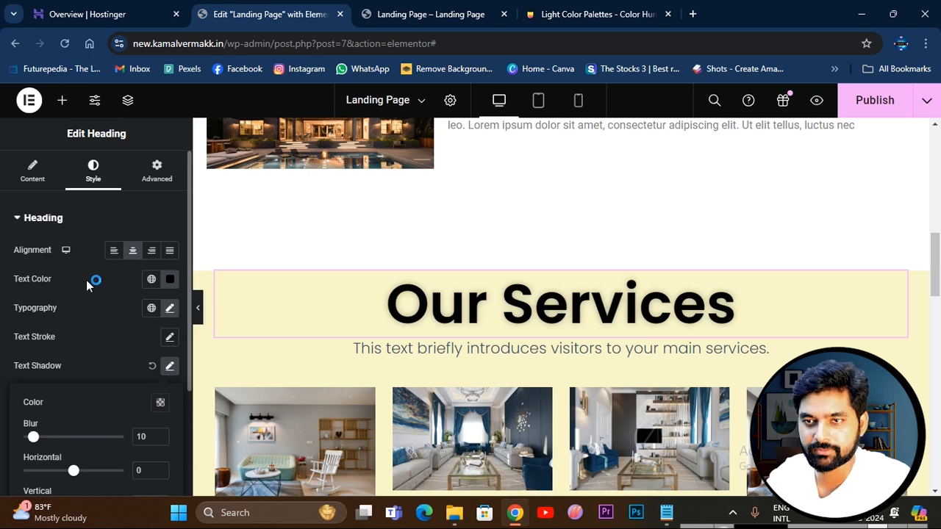
{"action": "left_click", "coordinate": [109, 234]}
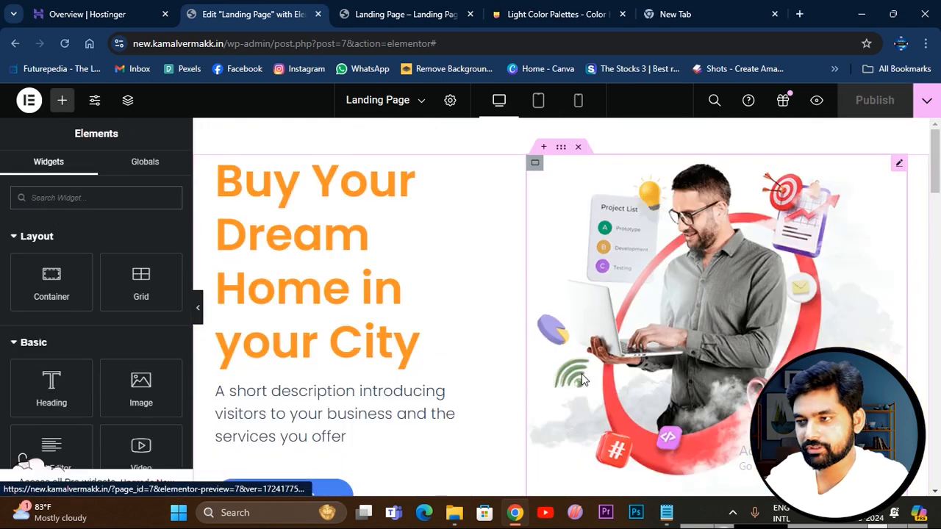
Preview the landing page and review its sections from the hero to the footer.
{"action": "scroll", "coordinate": [581, 373], "scroll_direction": "down", "scroll_amount": 5}
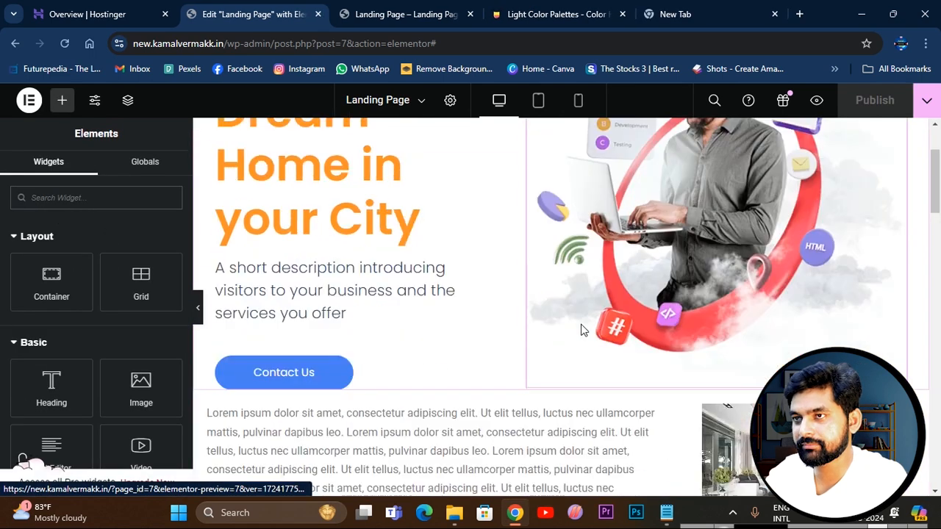
{"action": "left_click", "coordinate": [816, 100]}
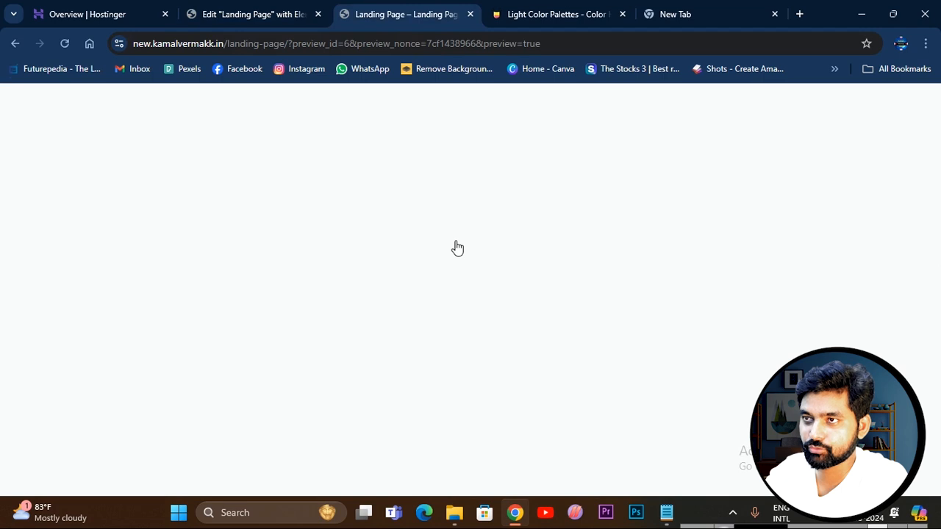
{"action": "scroll", "coordinate": [547, 313], "scroll_direction": "down", "scroll_amount": 4}
{"action": "scroll", "coordinate": [546, 312], "scroll_direction": "down", "scroll_amount": 7}
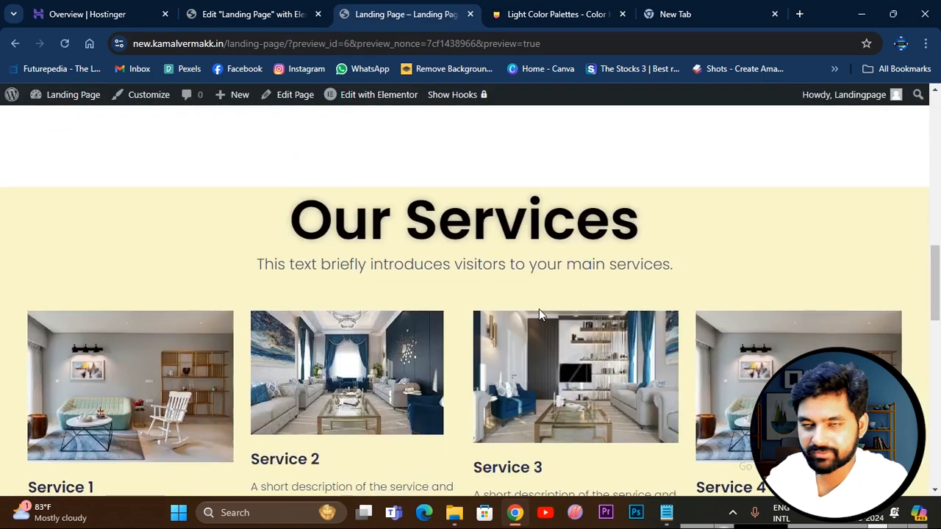
{"action": "scroll", "coordinate": [539, 315], "scroll_direction": "down", "scroll_amount": 4}
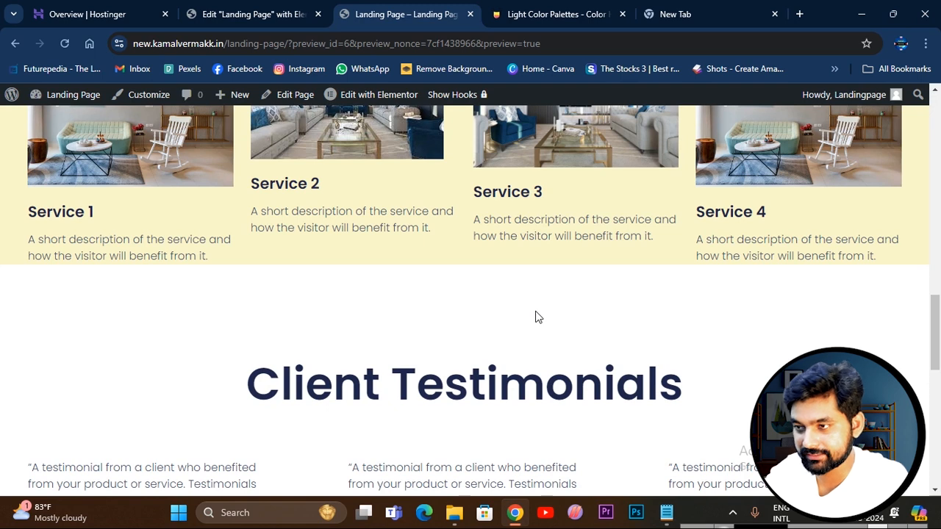
{"action": "scroll", "coordinate": [513, 308], "scroll_direction": "down", "scroll_amount": 5}
{"action": "scroll", "coordinate": [432, 295], "scroll_direction": "down", "scroll_amount": 4}
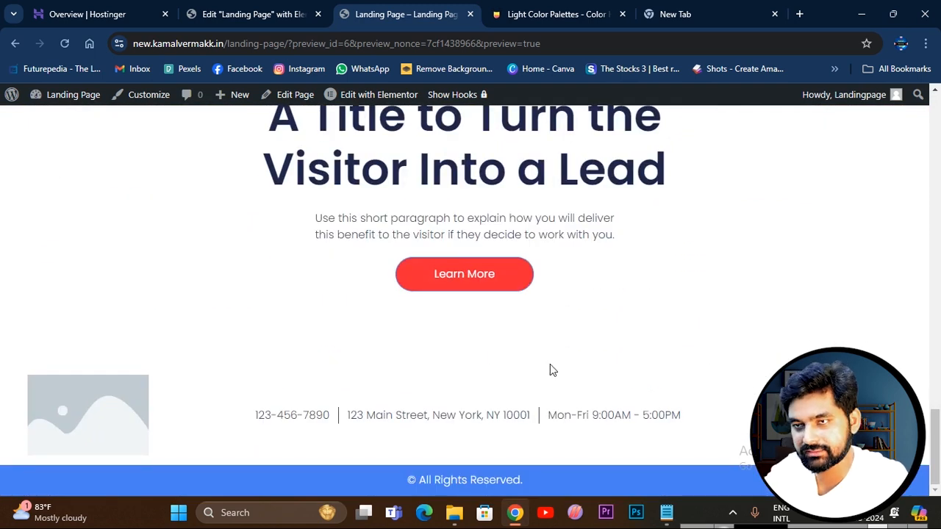
{"action": "scroll", "coordinate": [601, 343], "scroll_direction": "up", "scroll_amount": 11}
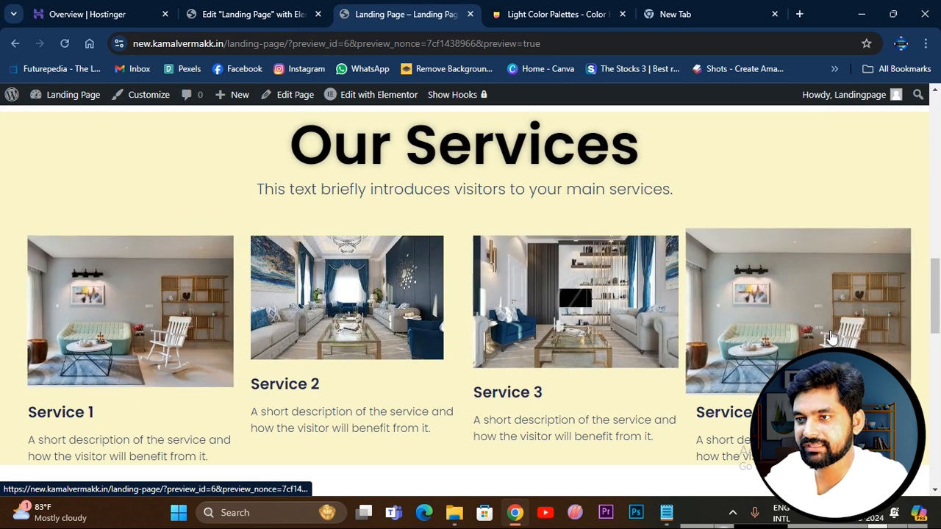
{"action": "scroll", "coordinate": [476, 337], "scroll_direction": "up", "scroll_amount": 4}
{"action": "scroll", "coordinate": [473, 336], "scroll_direction": "up", "scroll_amount": 8}
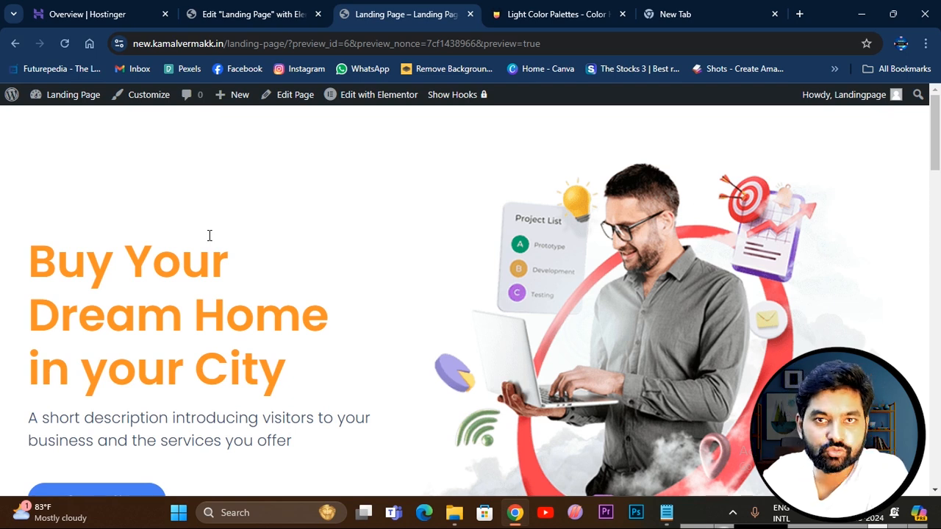
Open mailpoet.com in the new tab and review the subscription plans and review notices on its account page.
{"action": "left_click", "coordinate": [703, 15]}
{"action": "left_click", "coordinate": [190, 47]}
{"action": "type", "text": "mailpoe"}
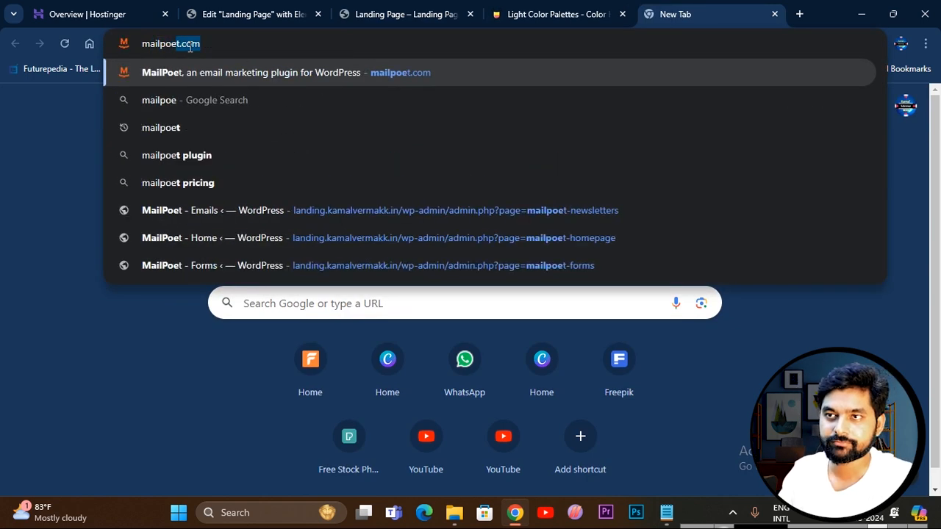
{"action": "key", "text": "Return"}
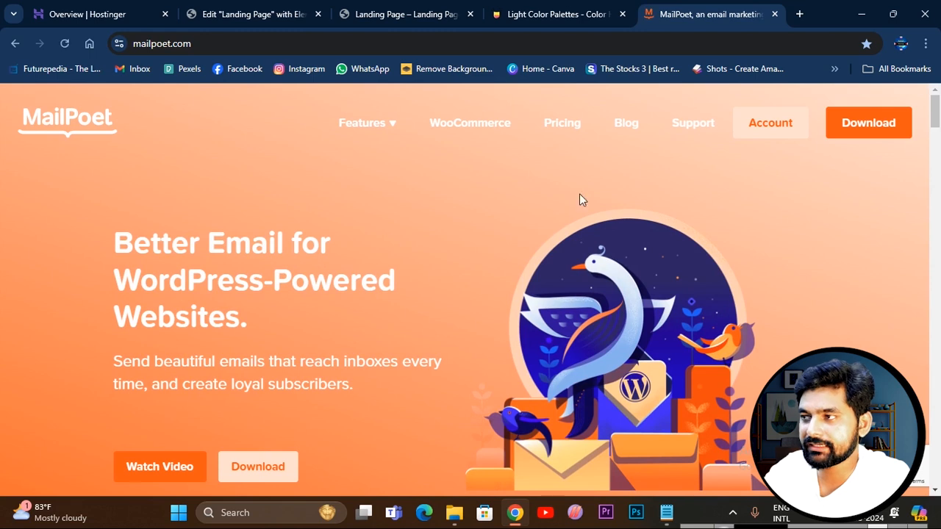
{"action": "left_click", "coordinate": [761, 139]}
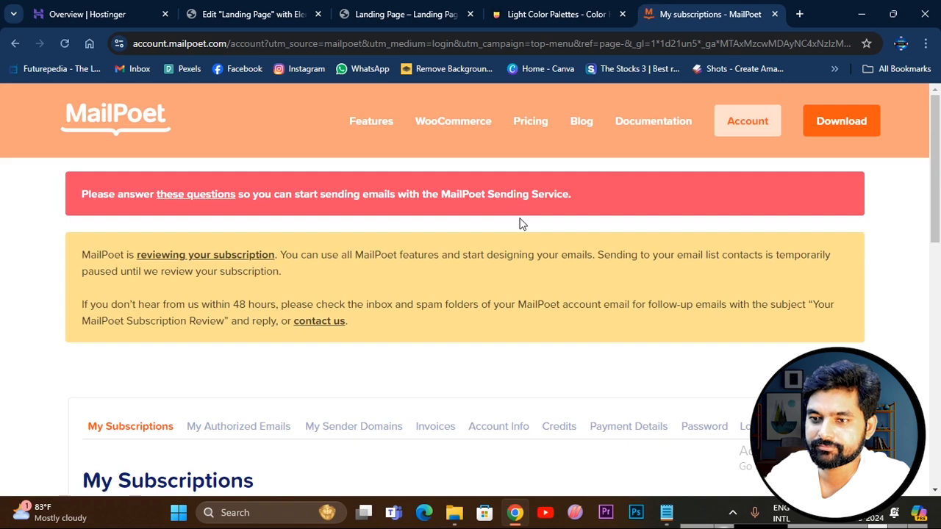
{"action": "scroll", "coordinate": [225, 377], "scroll_direction": "down", "scroll_amount": 4}
{"action": "scroll", "coordinate": [241, 319], "scroll_direction": "down", "scroll_amount": 1}
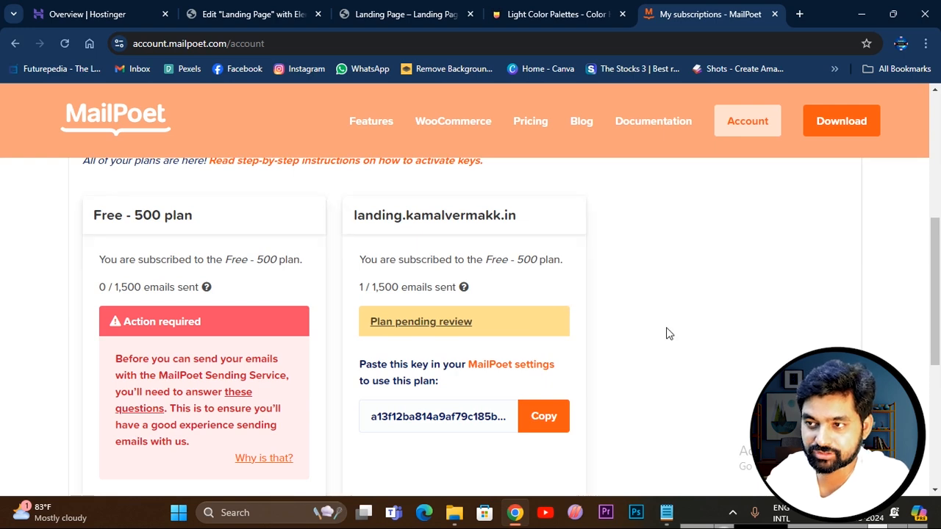
{"action": "scroll", "coordinate": [649, 353], "scroll_direction": "up", "scroll_amount": 3}
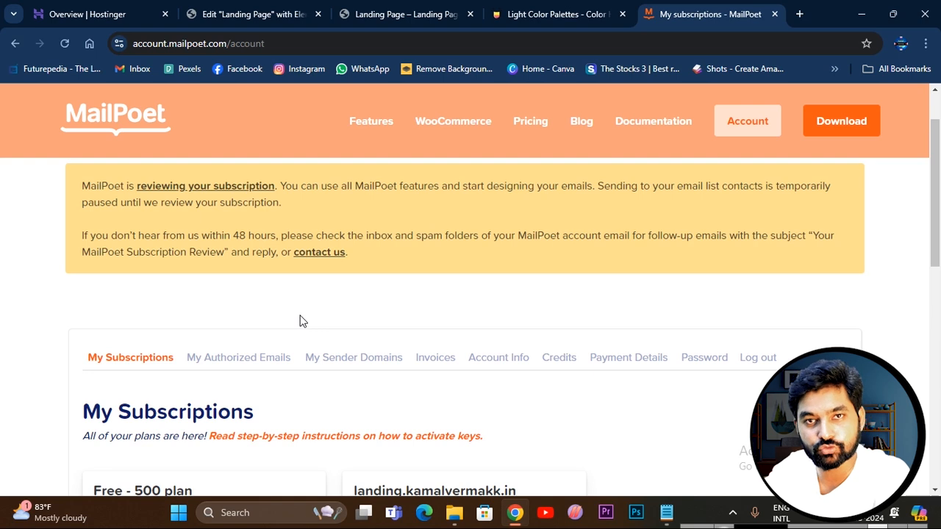
{"action": "scroll", "coordinate": [300, 321], "scroll_direction": "down", "scroll_amount": 2}
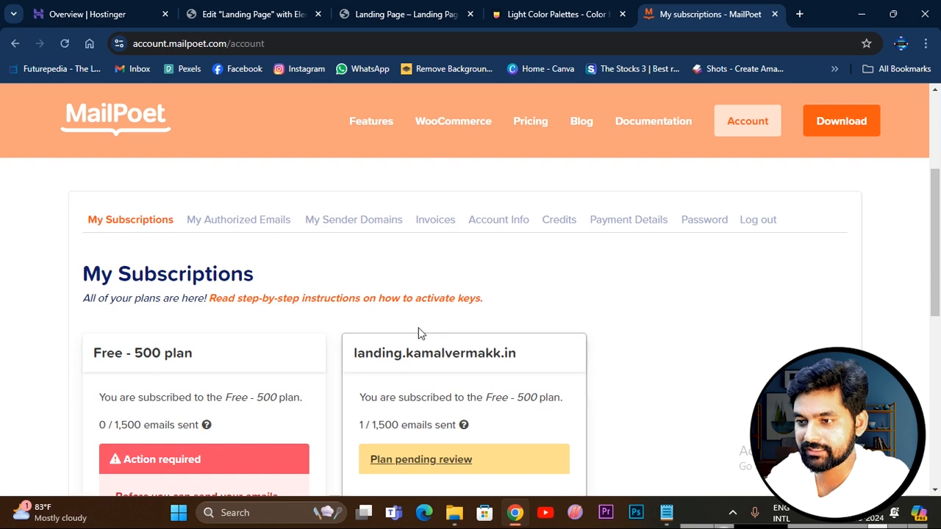
{"action": "scroll", "coordinate": [416, 326], "scroll_direction": "down", "scroll_amount": 2}
{"action": "scroll", "coordinate": [435, 243], "scroll_direction": "up", "scroll_amount": 5}
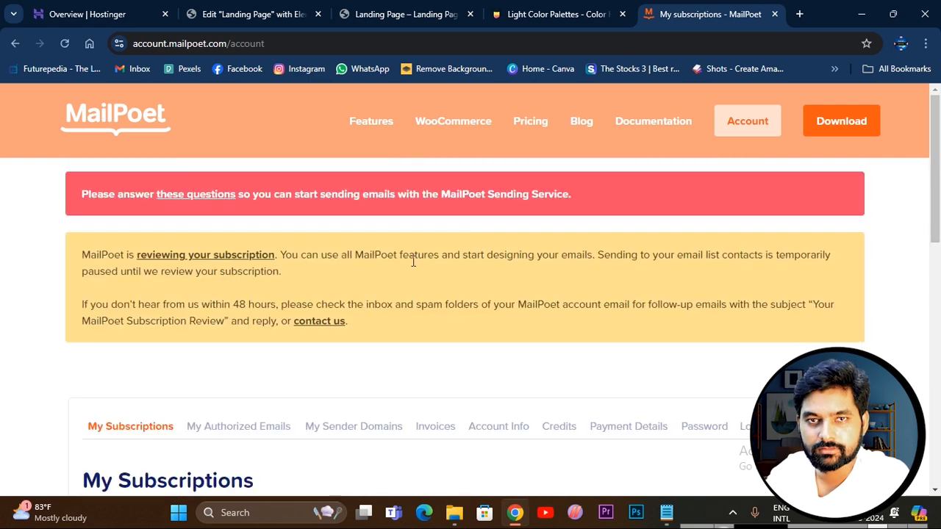
Leave the Elementor editor for the WordPress dashboard and search the new plugins for mailpoet.
{"action": "left_click", "coordinate": [236, 16]}
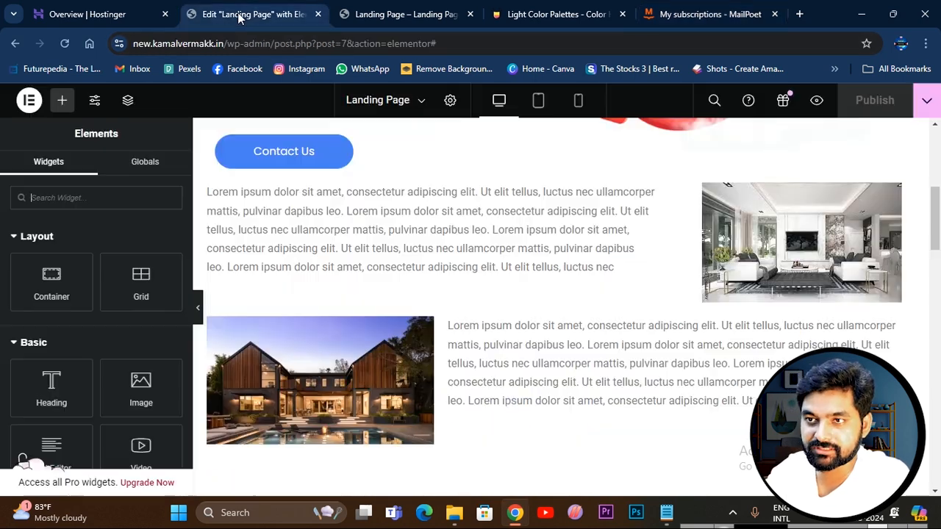
{"action": "left_click", "coordinate": [17, 44]}
{"action": "scroll", "coordinate": [70, 236], "scroll_direction": "down", "scroll_amount": 2}
{"action": "mouse_move", "coordinate": [46, 357]}
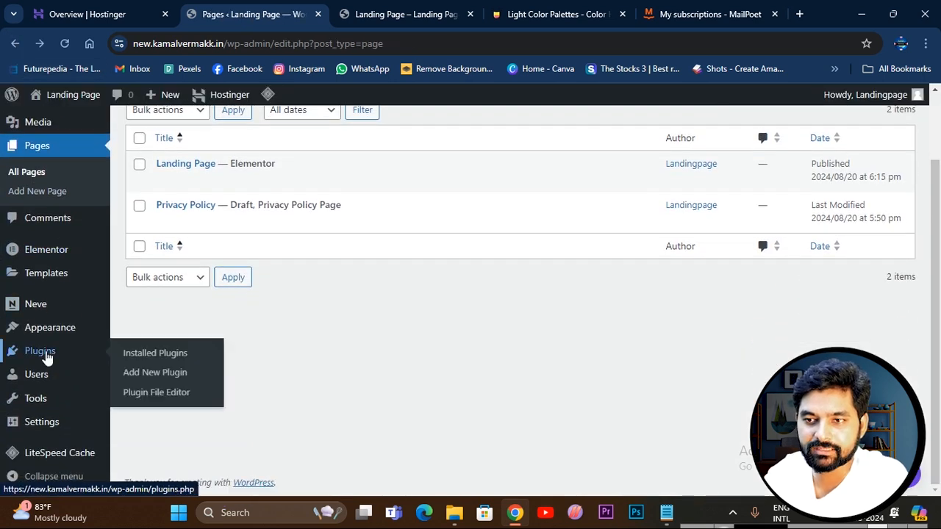
{"action": "left_click", "coordinate": [152, 374]}
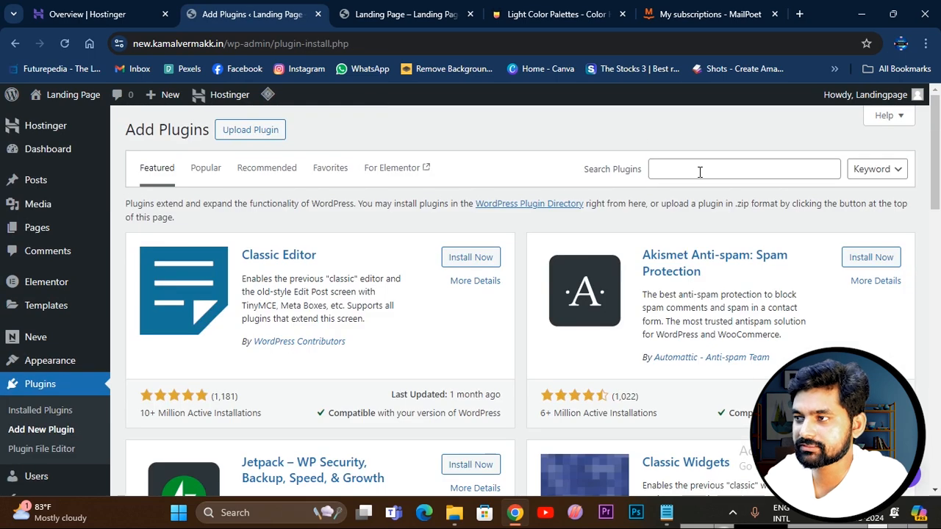
{"action": "left_click", "coordinate": [700, 172]}
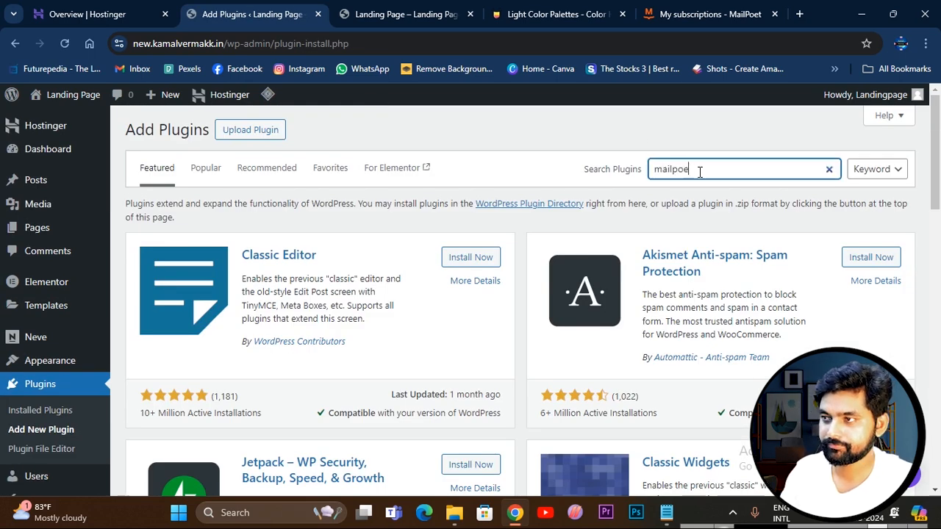
{"action": "type", "text": "mailpoet"}
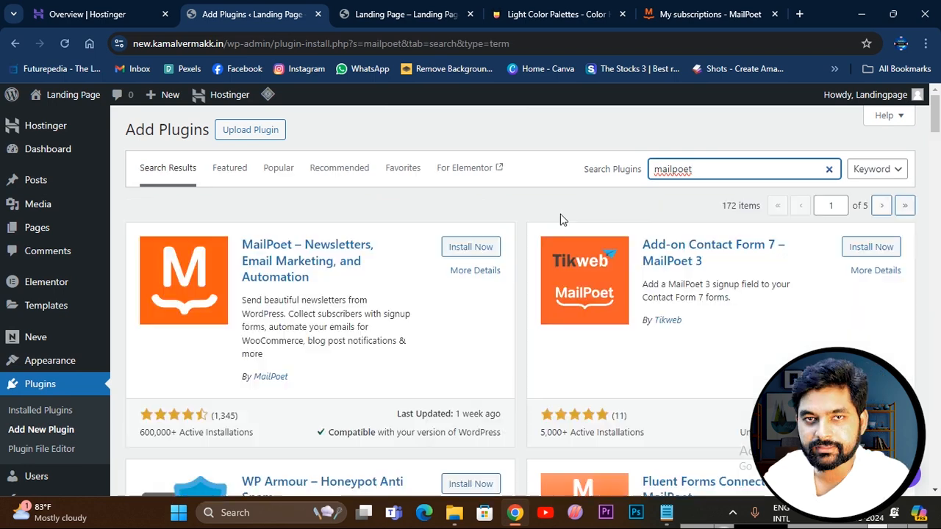
Install and activate the MailPoet – Newsletters, Email Marketing, and Automation plugin.
{"action": "left_click", "coordinate": [465, 252]}
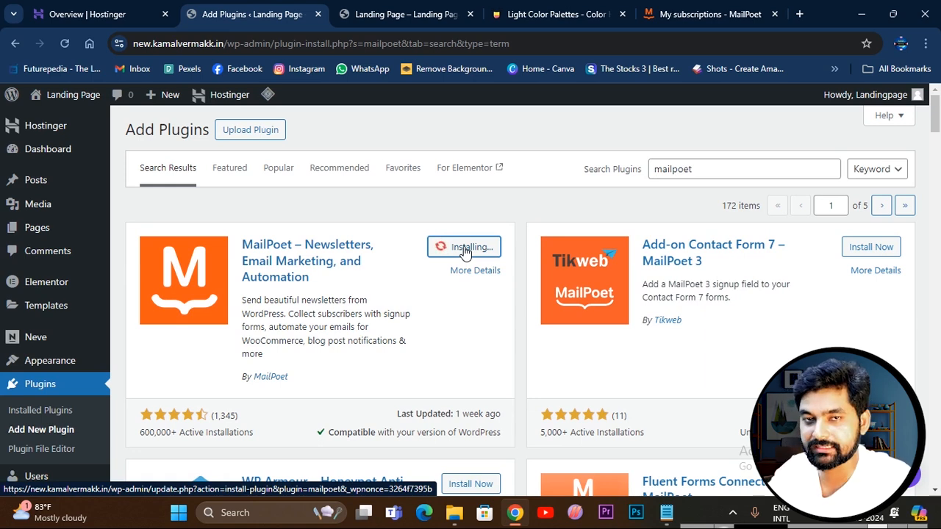
{"action": "left_click", "coordinate": [707, 16]}
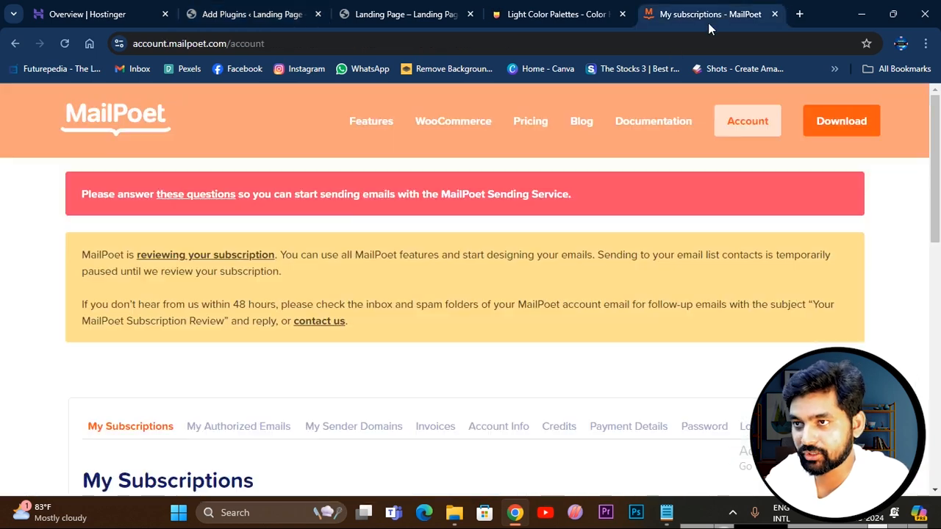
{"action": "left_click", "coordinate": [252, 14]}
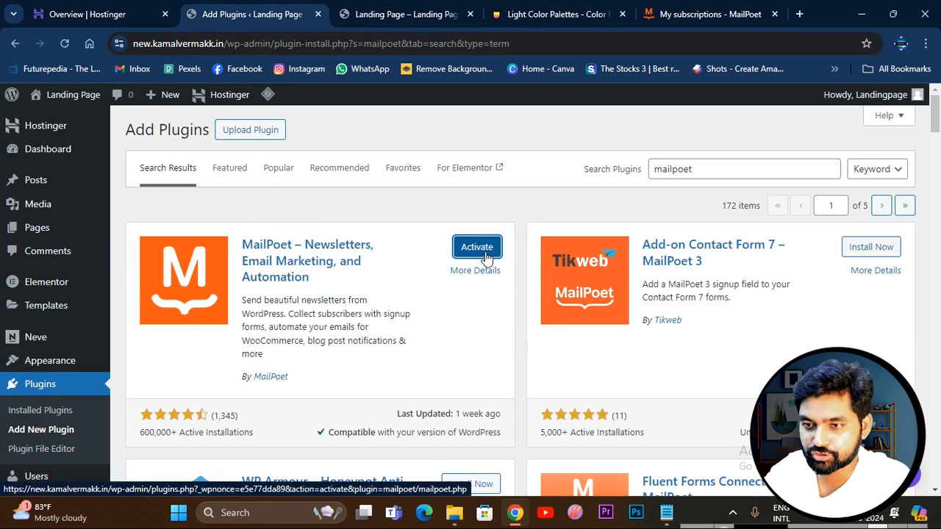
{"action": "left_click", "coordinate": [478, 247]}
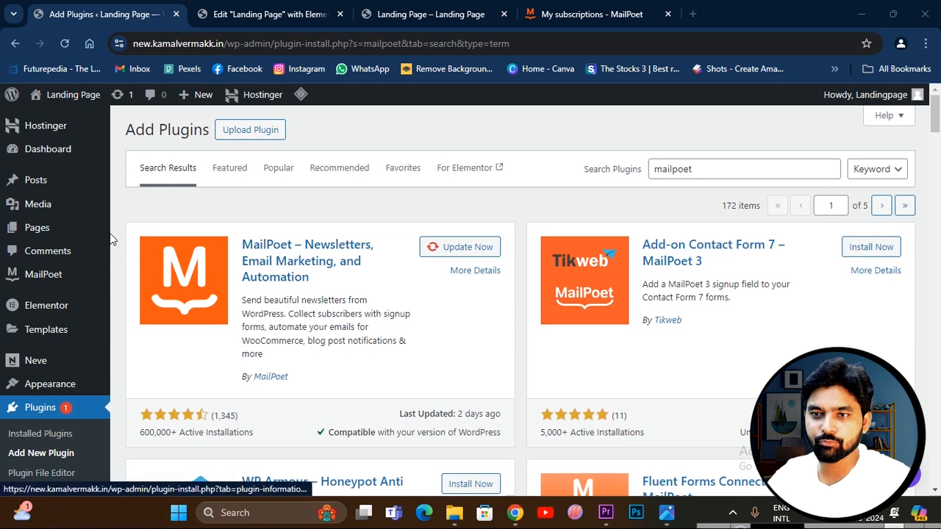
Begin the MailPoet setup, accept the default sender information, and agree to help improve MailPoet in the privacy settings.
{"action": "left_click", "coordinate": [46, 279]}
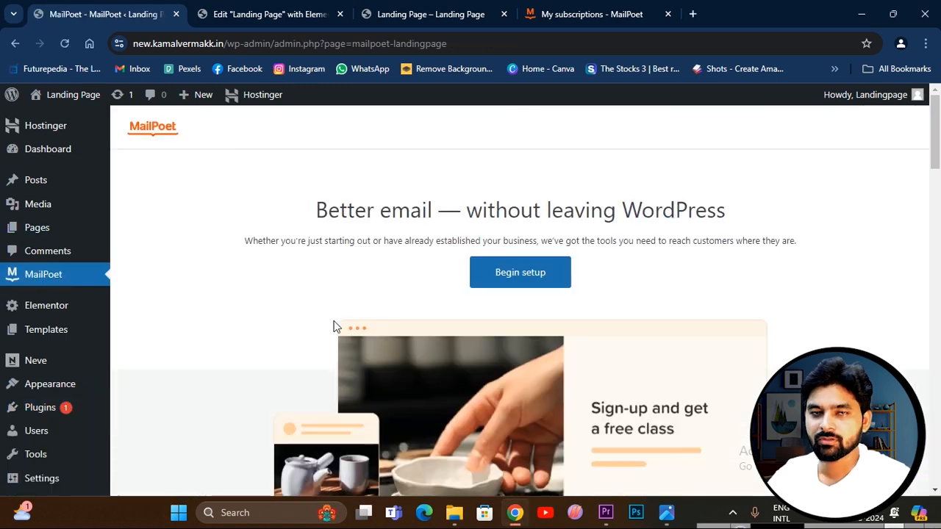
{"action": "left_click", "coordinate": [521, 274]}
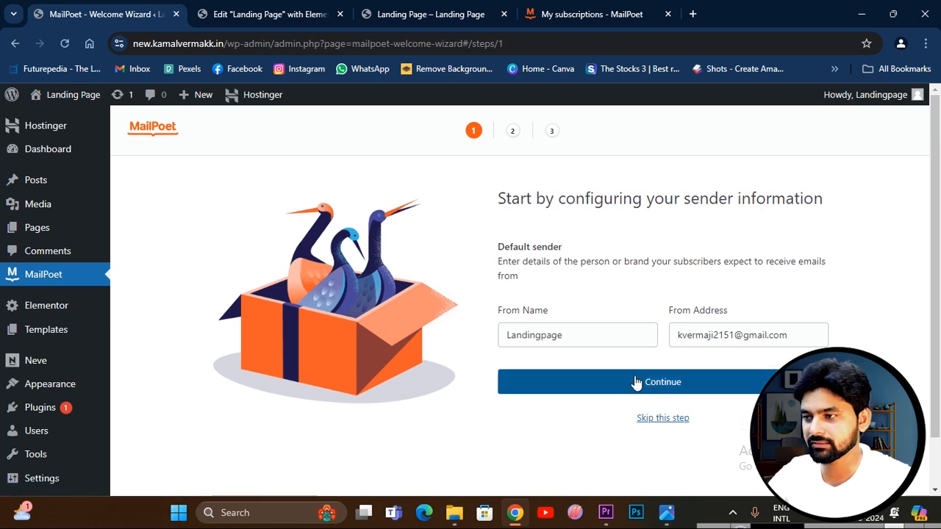
{"action": "left_click", "coordinate": [671, 383]}
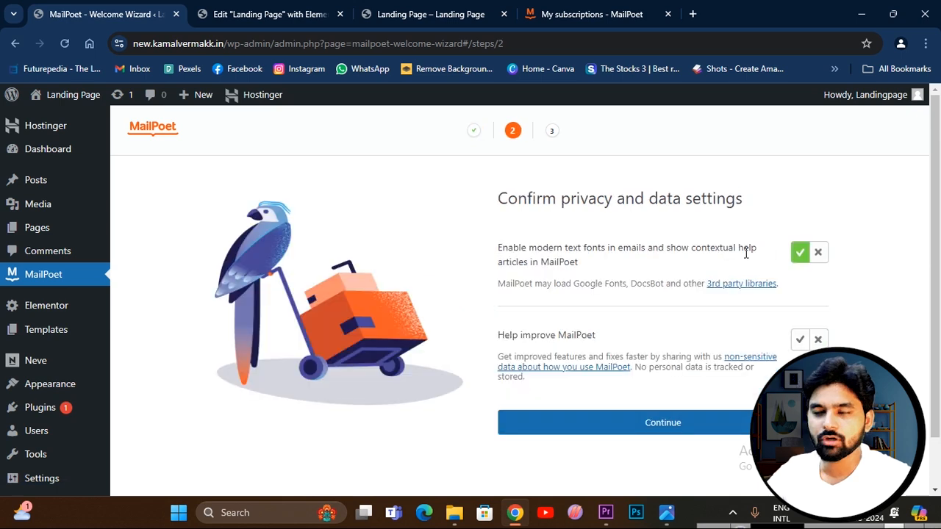
{"action": "left_click", "coordinate": [798, 341]}
{"action": "left_click", "coordinate": [670, 425]}
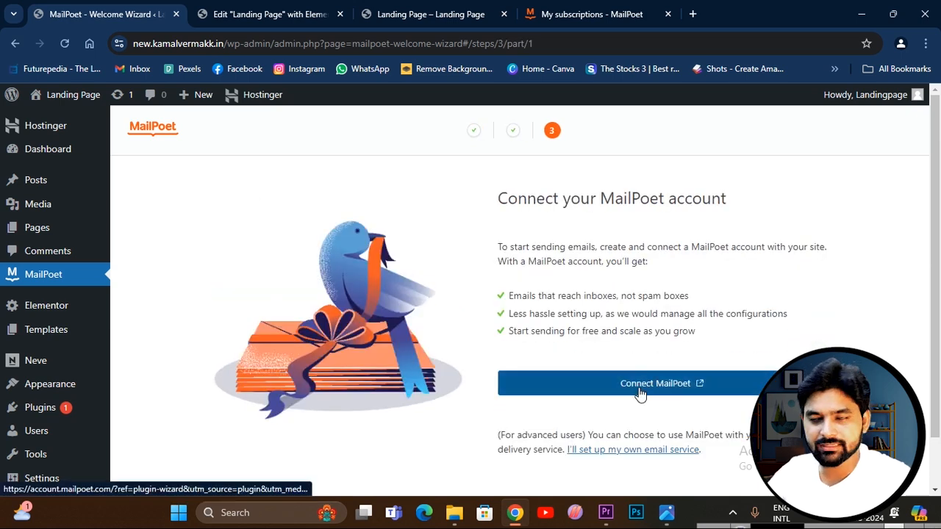
Connect the site to a MailPoet account by starting the Free plan for up to 500 subscribers.
{"action": "left_click", "coordinate": [677, 387]}
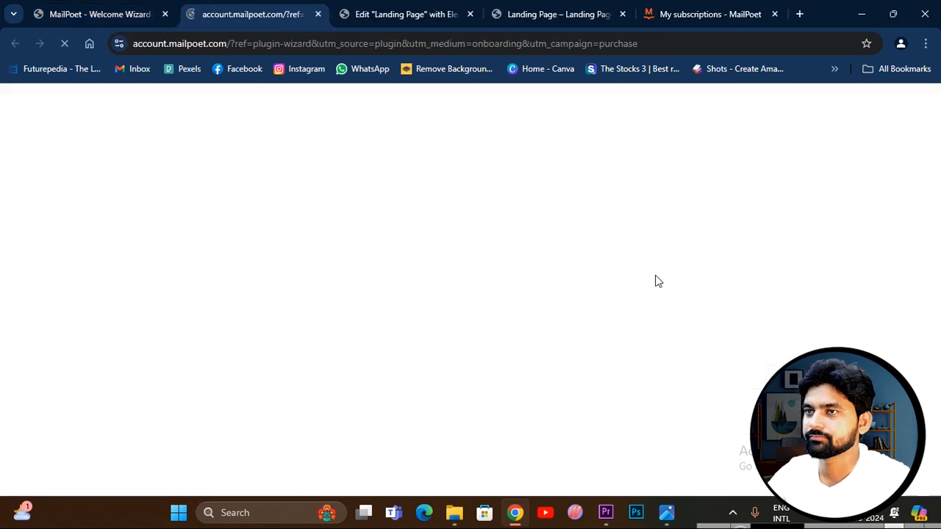
{"action": "scroll", "coordinate": [256, 312], "scroll_direction": "down", "scroll_amount": 4}
{"action": "scroll", "coordinate": [209, 363], "scroll_direction": "down", "scroll_amount": 1}
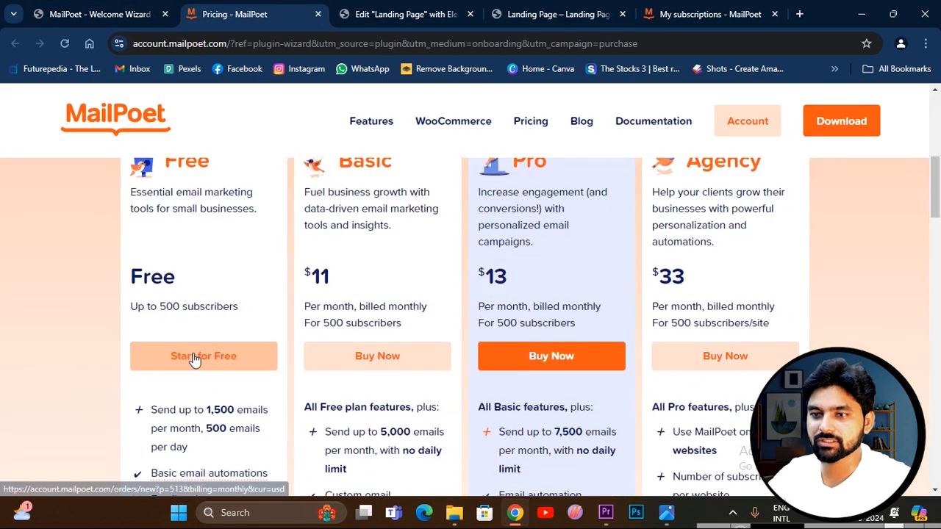
{"action": "left_click", "coordinate": [203, 359]}
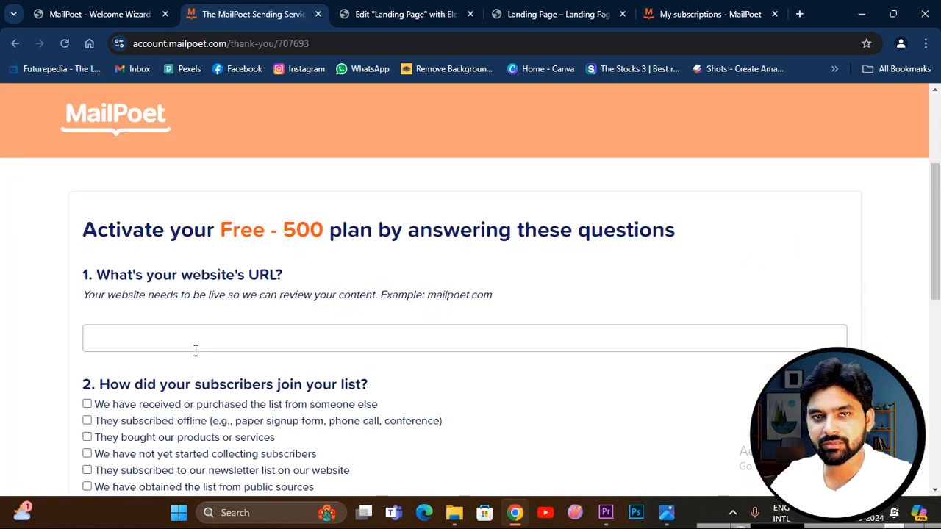
Copy the landing page's full URL and enter it as the website URL in the Free - 500 plan questionnaire.
{"action": "left_click", "coordinate": [530, 14]}
{"action": "left_click", "coordinate": [340, 46]}
{"action": "key", "text": "ctrl+c"}
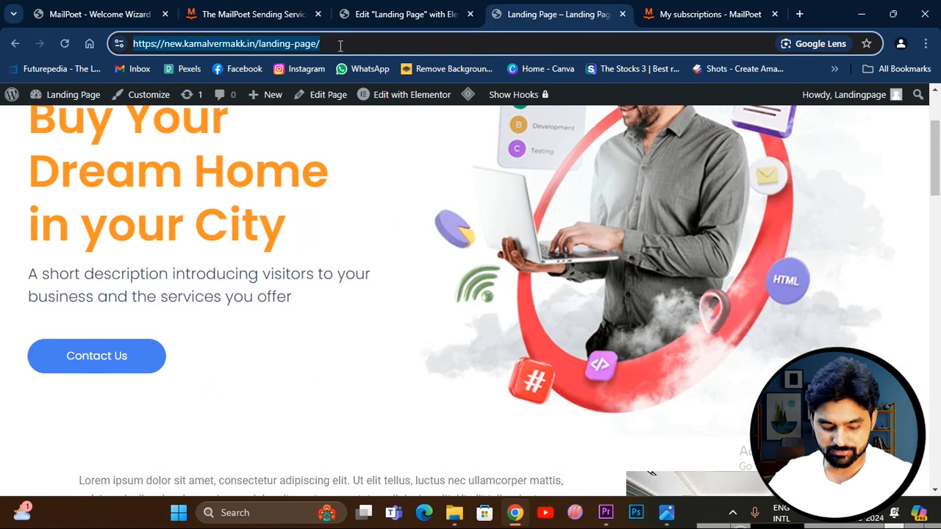
{"action": "left_click", "coordinate": [245, 19]}
{"action": "left_click", "coordinate": [206, 339]}
{"action": "key", "text": "ctrl+v"}
{"action": "scroll", "coordinate": [316, 316], "scroll_direction": "down", "scroll_amount": 2}
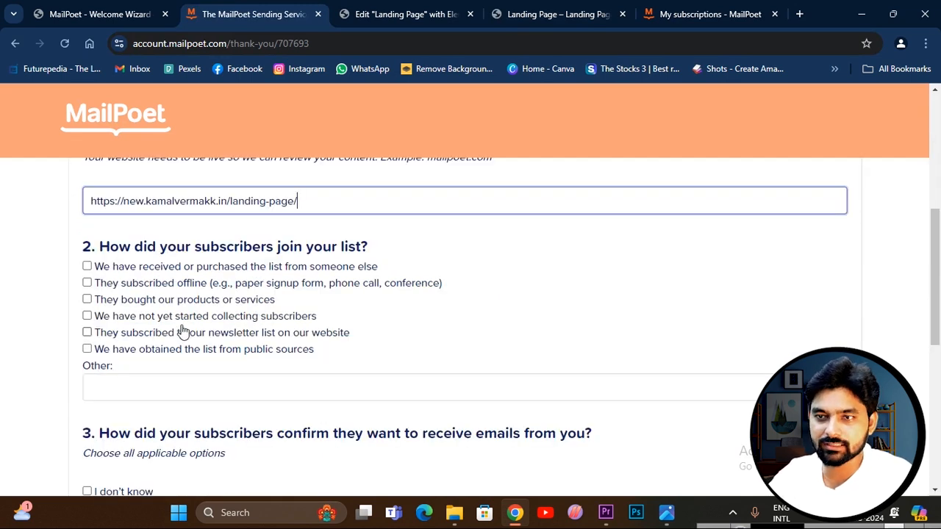
Mark all six answers to the question of how subscribers joined the list.
{"action": "left_click", "coordinate": [86, 266]}
{"action": "left_click", "coordinate": [87, 283]}
{"action": "left_click", "coordinate": [87, 299]}
{"action": "left_click", "coordinate": [86, 316]}
{"action": "left_click", "coordinate": [87, 350]}
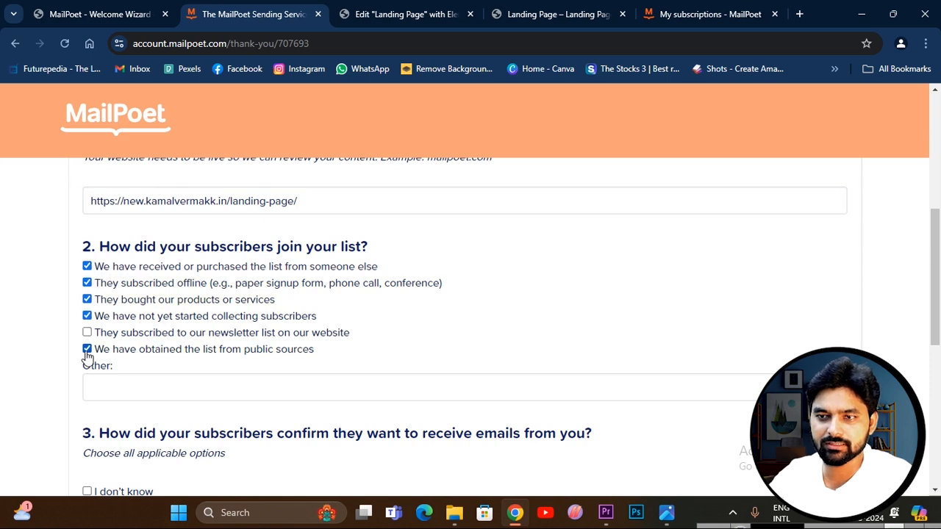
{"action": "left_click", "coordinate": [87, 333]}
Mark all four answers to the question of how subscribers confirmed they want to receive emails.
{"action": "scroll", "coordinate": [200, 343], "scroll_direction": "down", "scroll_amount": 2}
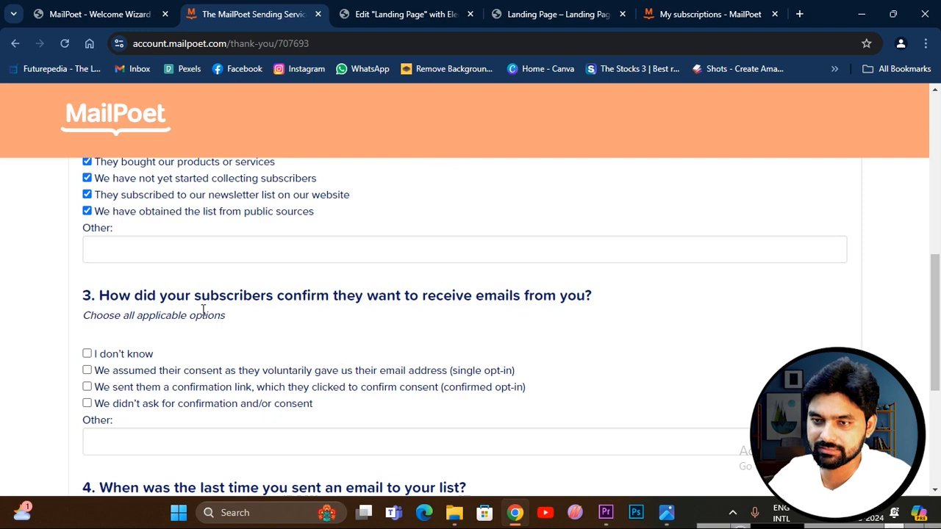
{"action": "left_click", "coordinate": [86, 354]}
{"action": "left_click", "coordinate": [86, 369]}
{"action": "left_click", "coordinate": [87, 387]}
{"action": "left_click", "coordinate": [87, 403]}
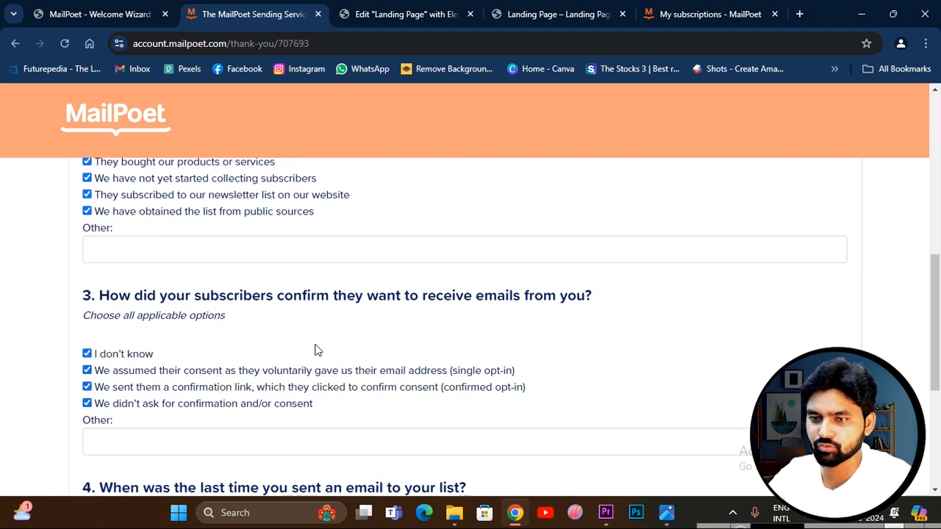
Answer when the last email was sent to the list and submit the plan activation questionnaire.
{"action": "scroll", "coordinate": [318, 329], "scroll_direction": "down", "scroll_amount": 3}
{"action": "left_click", "coordinate": [88, 334]}
{"action": "left_click", "coordinate": [116, 389]}
Copy the API key provided for activating the MailPoet plan.
{"action": "scroll", "coordinate": [532, 368], "scroll_direction": "up", "scroll_amount": 3}
{"action": "scroll", "coordinate": [603, 390], "scroll_direction": "down", "scroll_amount": 1}
{"action": "left_click", "coordinate": [608, 327]}
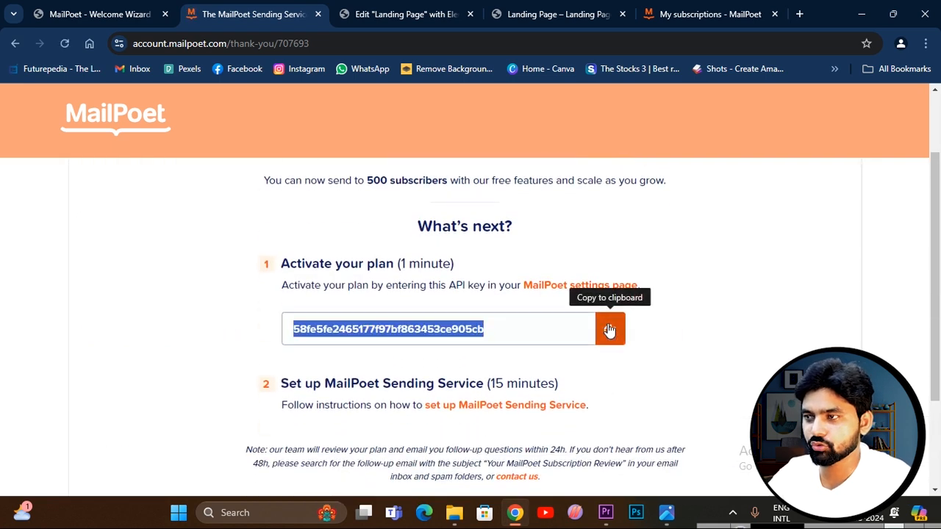
Finish the MailPoet welcome wizard in WordPress and start a new form from the MailPoet forms list.
{"action": "left_click", "coordinate": [84, 16]}
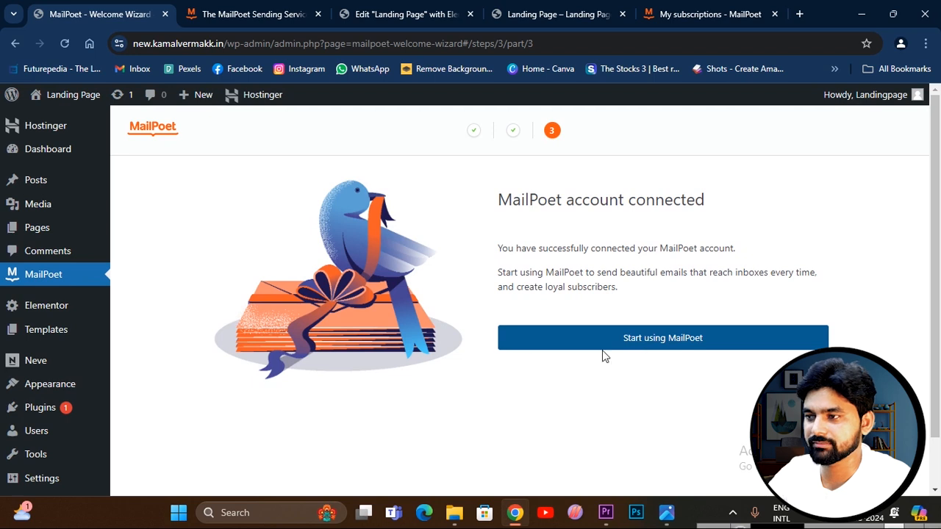
{"action": "left_click", "coordinate": [669, 344]}
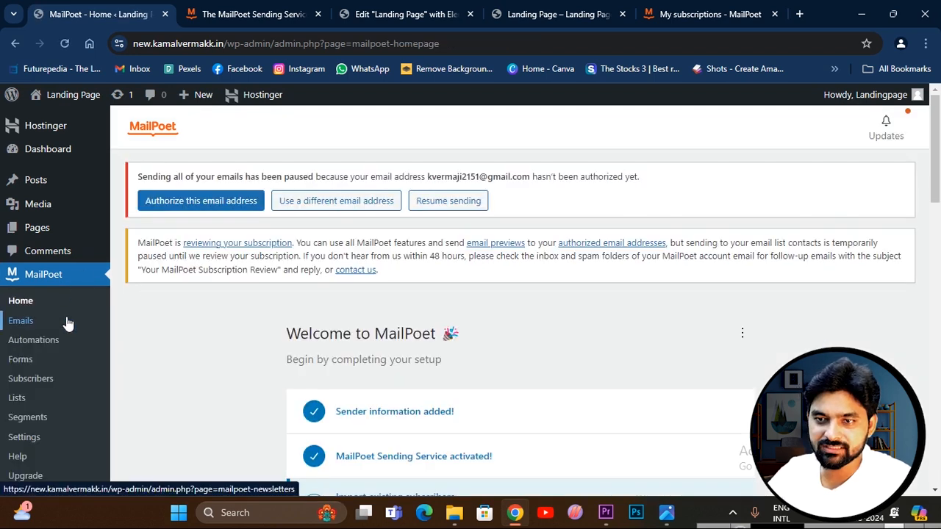
{"action": "scroll", "coordinate": [517, 308], "scroll_direction": "down", "scroll_amount": 3}
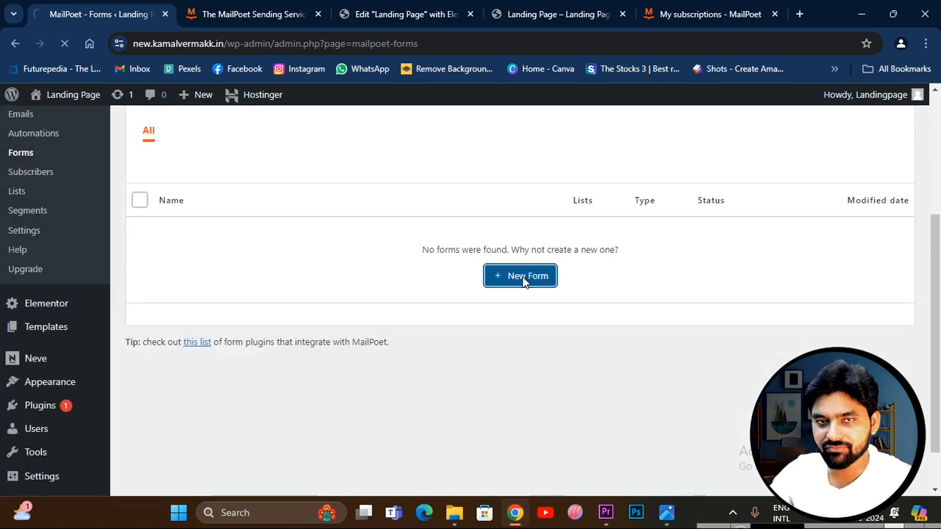
{"action": "left_click", "coordinate": [523, 282]}
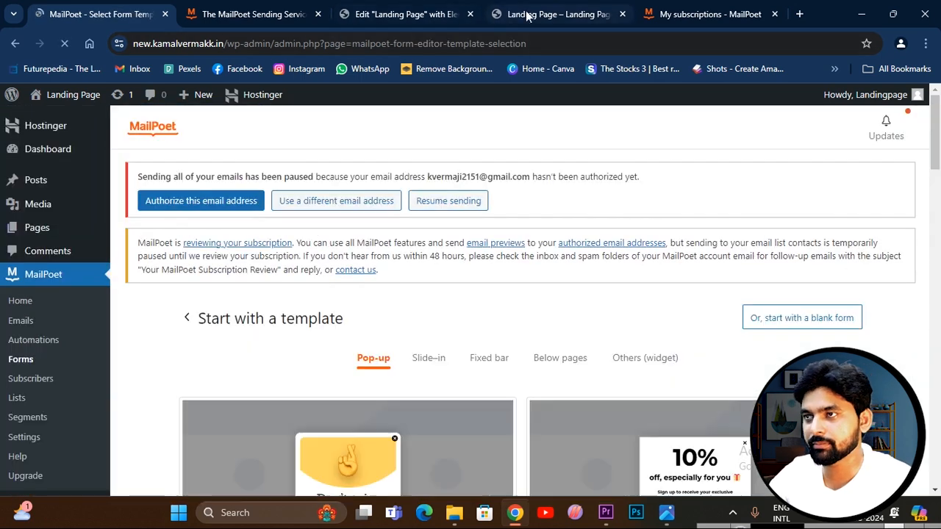
Check the landing page, browse the pop-up form templates, and select the Welcome Discount template.
{"action": "left_click", "coordinate": [528, 16]}
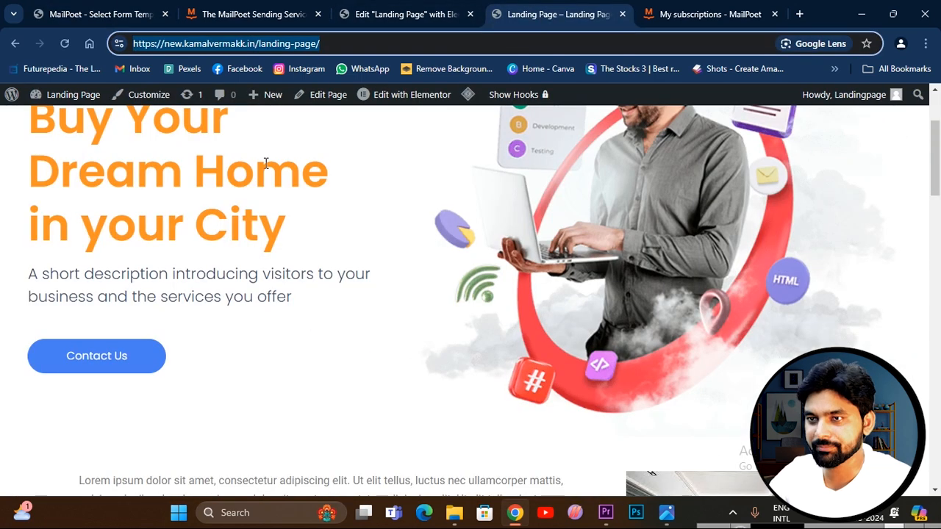
{"action": "scroll", "coordinate": [243, 246], "scroll_direction": "up", "scroll_amount": 2}
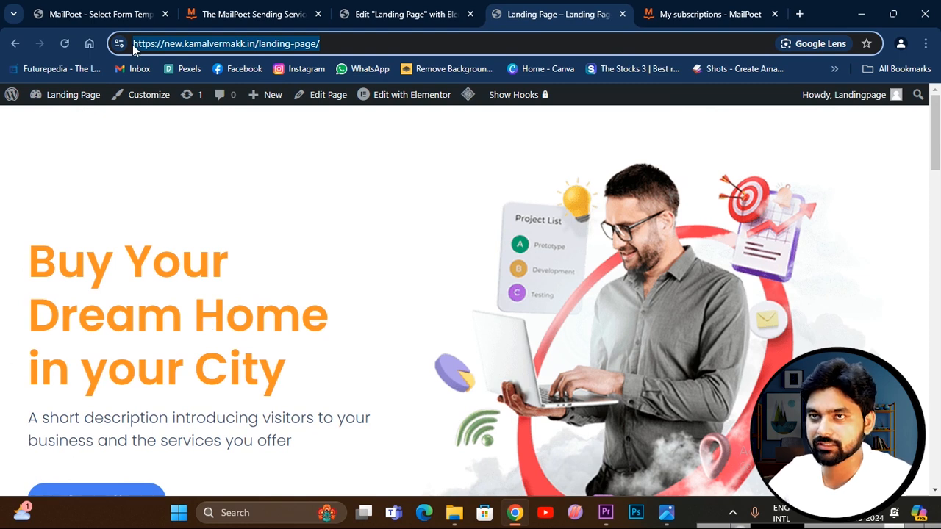
{"action": "left_click", "coordinate": [99, 14]}
{"action": "scroll", "coordinate": [470, 317], "scroll_direction": "down", "scroll_amount": 2}
{"action": "scroll", "coordinate": [605, 311], "scroll_direction": "up", "scroll_amount": 2}
{"action": "scroll", "coordinate": [604, 309], "scroll_direction": "down", "scroll_amount": 4}
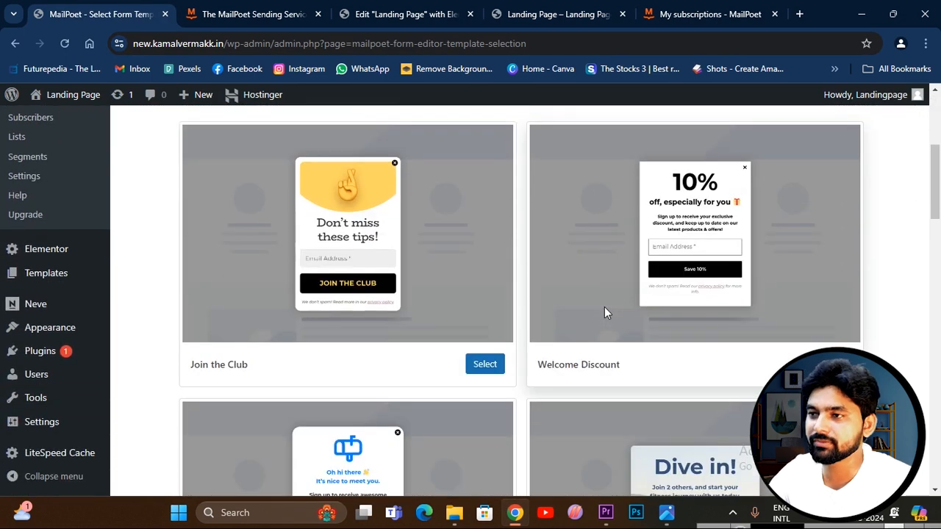
{"action": "scroll", "coordinate": [688, 293], "scroll_direction": "down", "scroll_amount": 2}
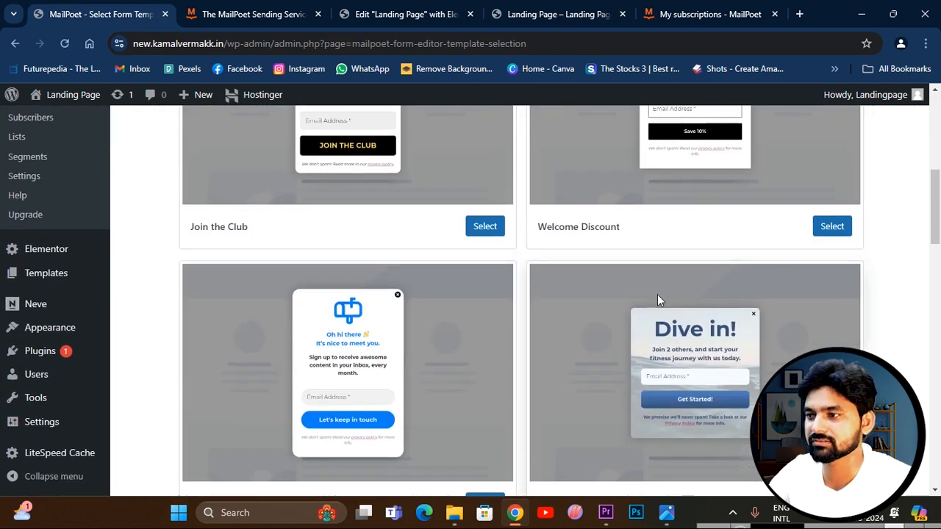
{"action": "scroll", "coordinate": [657, 294], "scroll_direction": "down", "scroll_amount": 2}
{"action": "scroll", "coordinate": [696, 289], "scroll_direction": "down", "scroll_amount": 2}
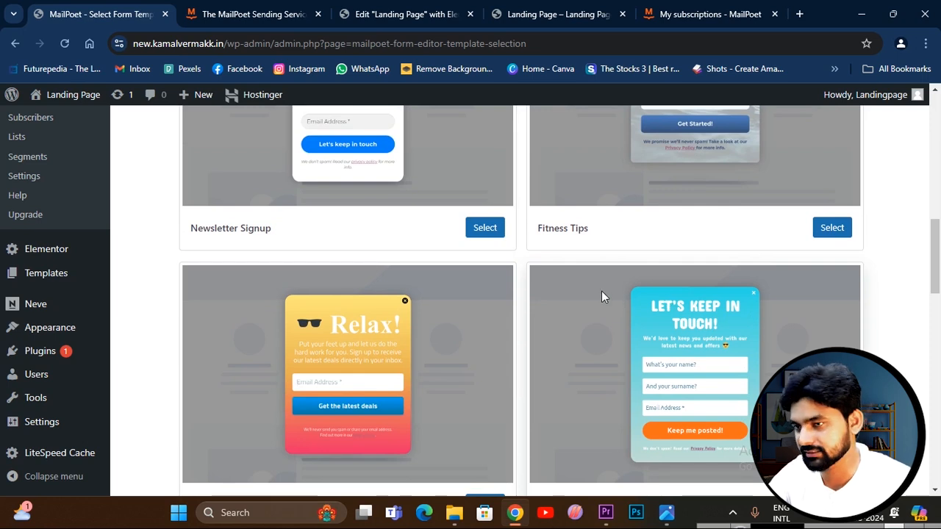
{"action": "scroll", "coordinate": [614, 303], "scroll_direction": "down", "scroll_amount": 4}
{"action": "scroll", "coordinate": [674, 332], "scroll_direction": "down", "scroll_amount": 1}
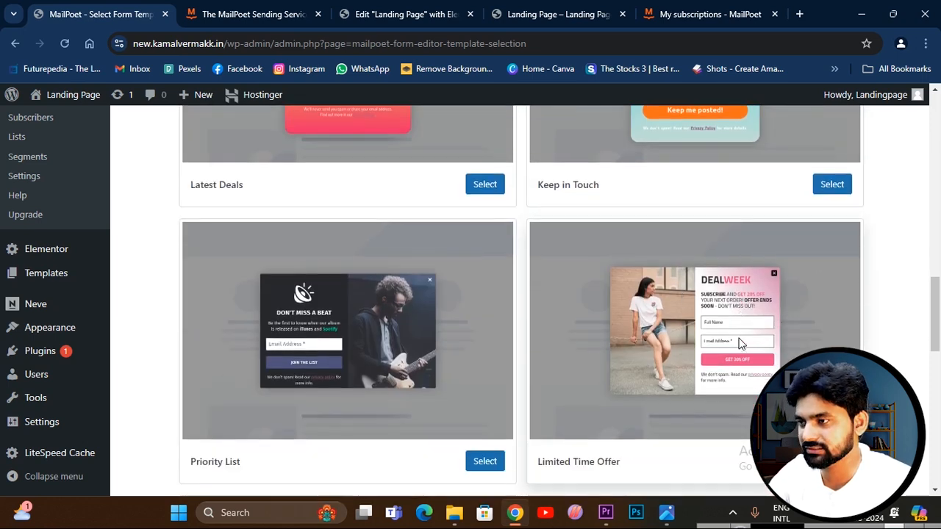
{"action": "scroll", "coordinate": [544, 345], "scroll_direction": "down", "scroll_amount": 4}
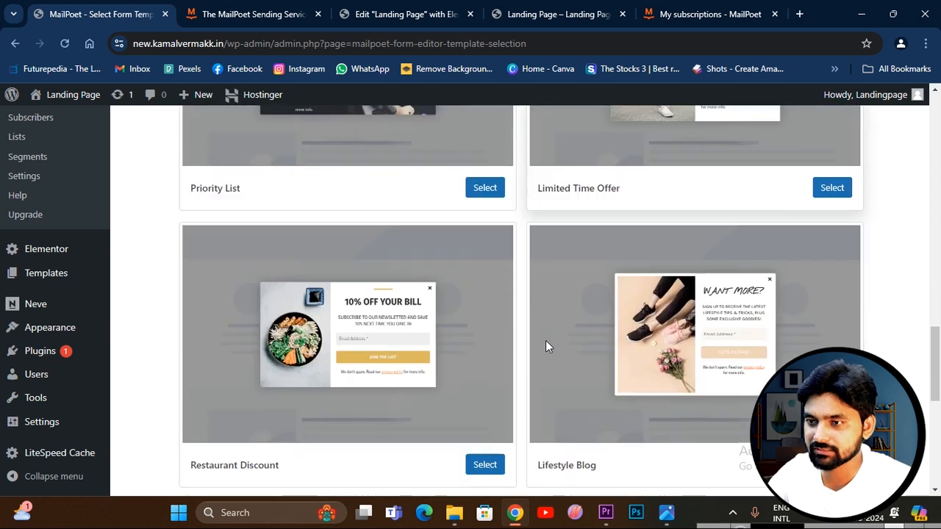
{"action": "scroll", "coordinate": [633, 328], "scroll_direction": "down", "scroll_amount": 3}
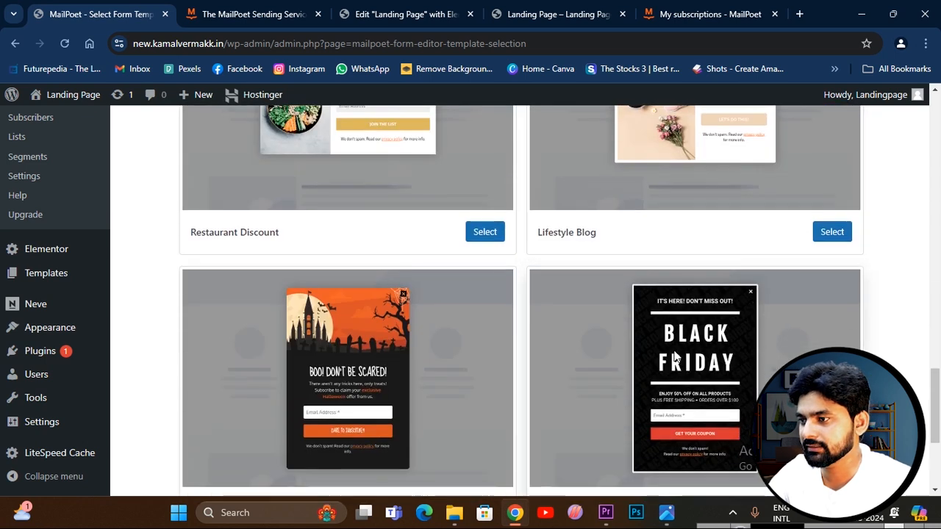
{"action": "scroll", "coordinate": [755, 342], "scroll_direction": "down", "scroll_amount": 3}
{"action": "scroll", "coordinate": [561, 331], "scroll_direction": "up", "scroll_amount": 20}
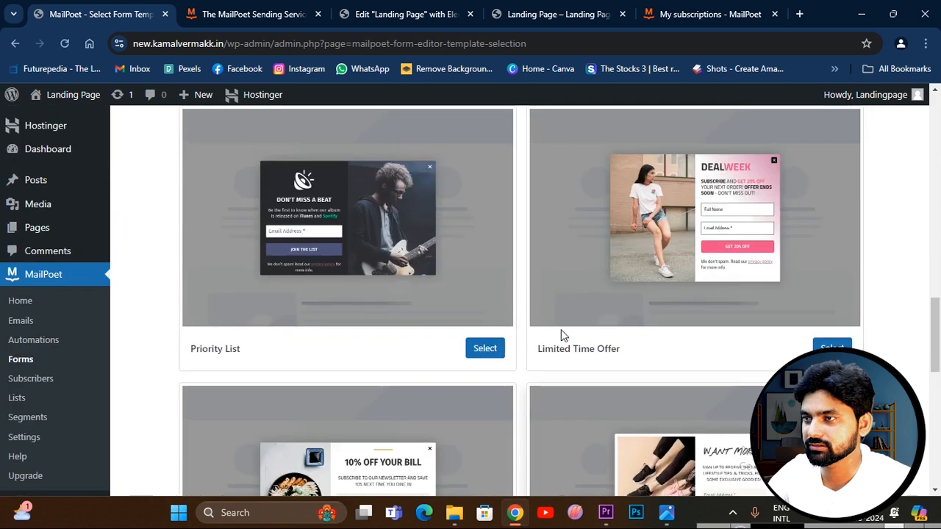
{"action": "scroll", "coordinate": [561, 330], "scroll_direction": "down", "scroll_amount": 2}
{"action": "scroll", "coordinate": [561, 330], "scroll_direction": "down", "scroll_amount": 1}
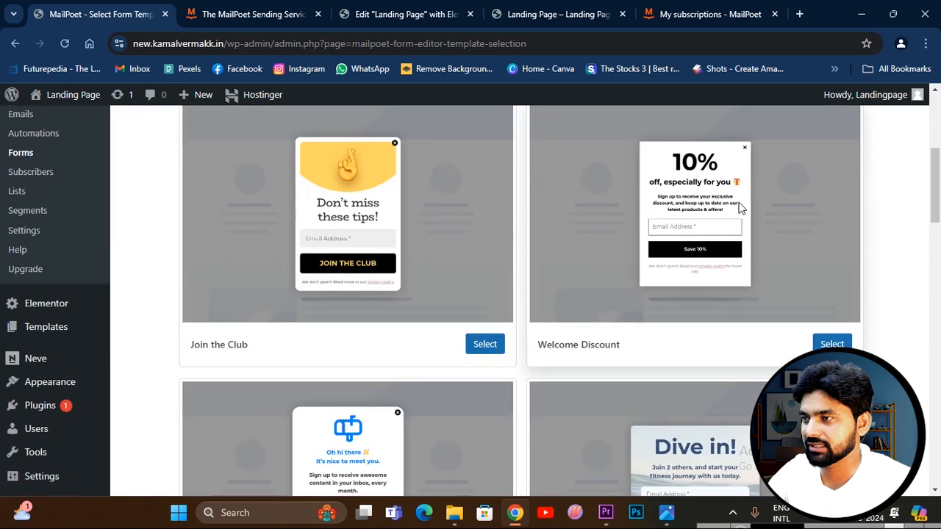
{"action": "left_click", "coordinate": [831, 344]}
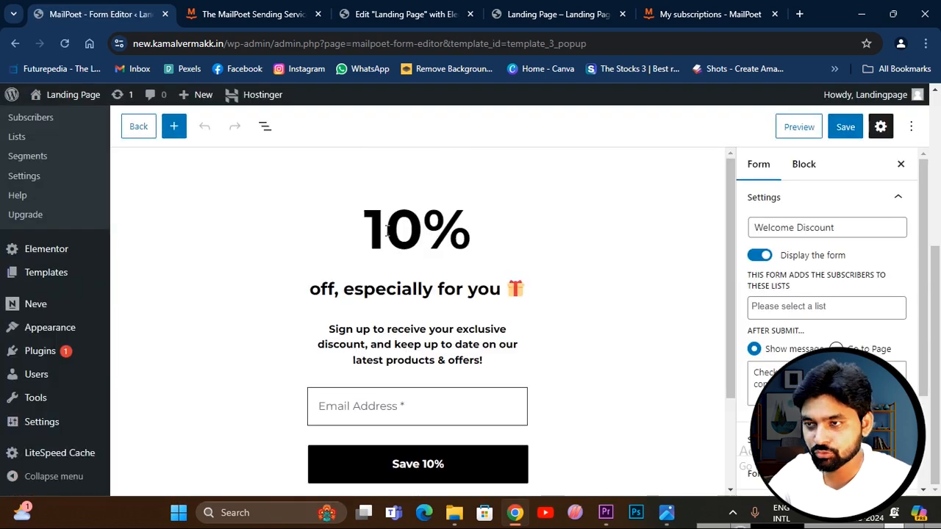
Examine the template's email field, save button, description paragraph, and subheading blocks.
{"action": "scroll", "coordinate": [328, 330], "scroll_direction": "down", "scroll_amount": 1}
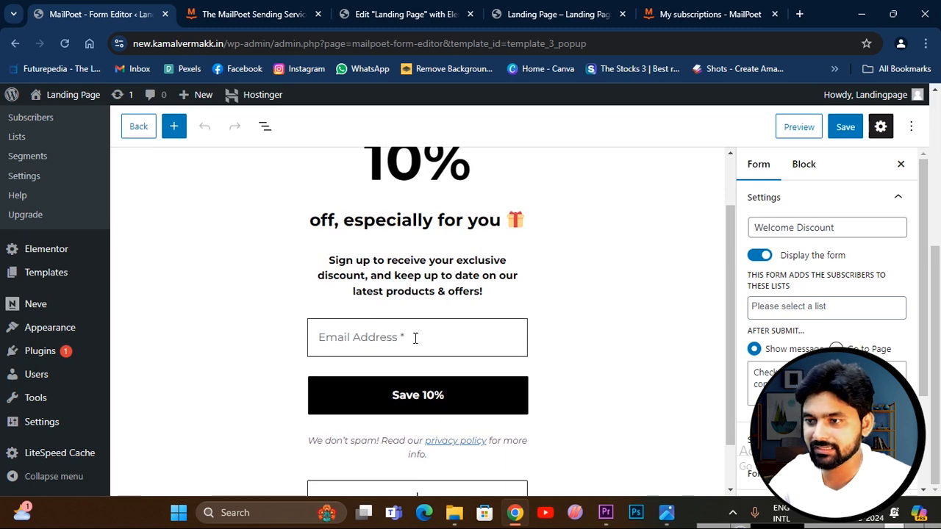
{"action": "scroll", "coordinate": [414, 336], "scroll_direction": "down", "scroll_amount": 1}
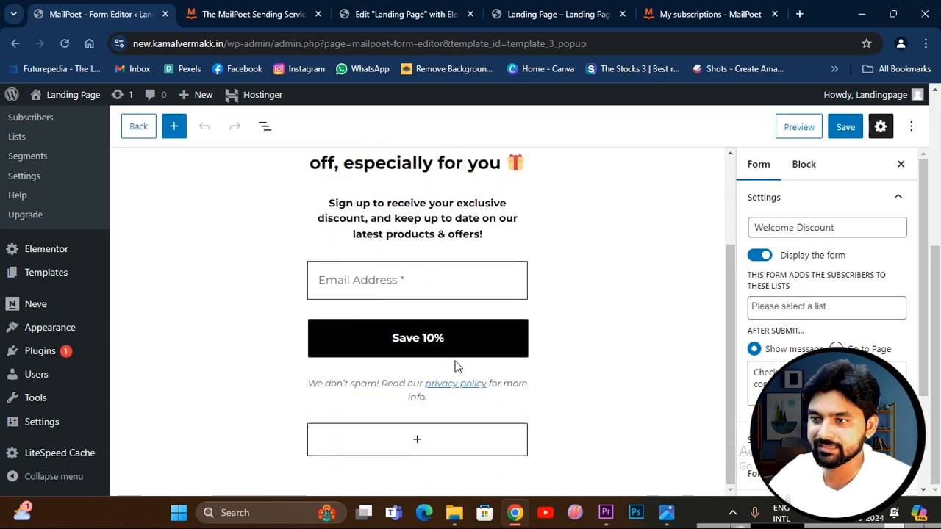
{"action": "left_click", "coordinate": [418, 339]}
{"action": "left_click", "coordinate": [390, 338]}
{"action": "left_click", "coordinate": [434, 306]}
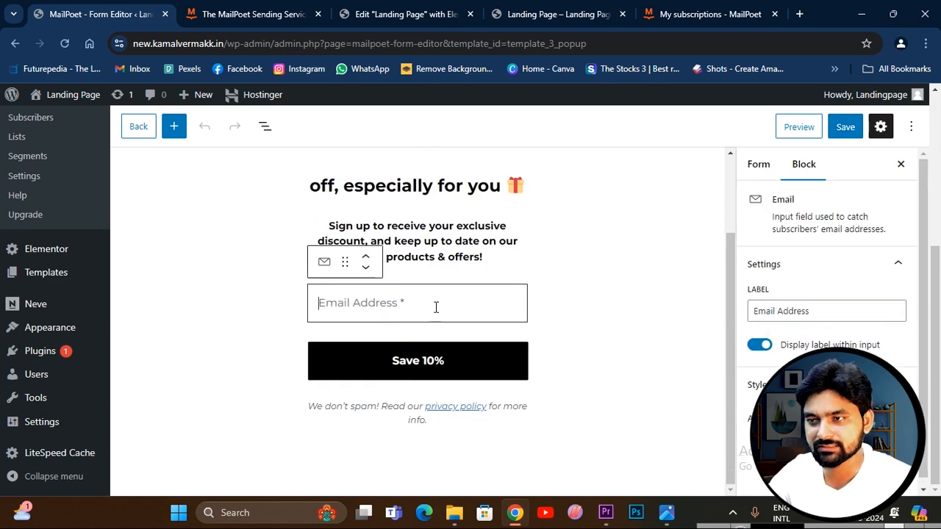
{"action": "triple_click", "coordinate": [417, 243]}
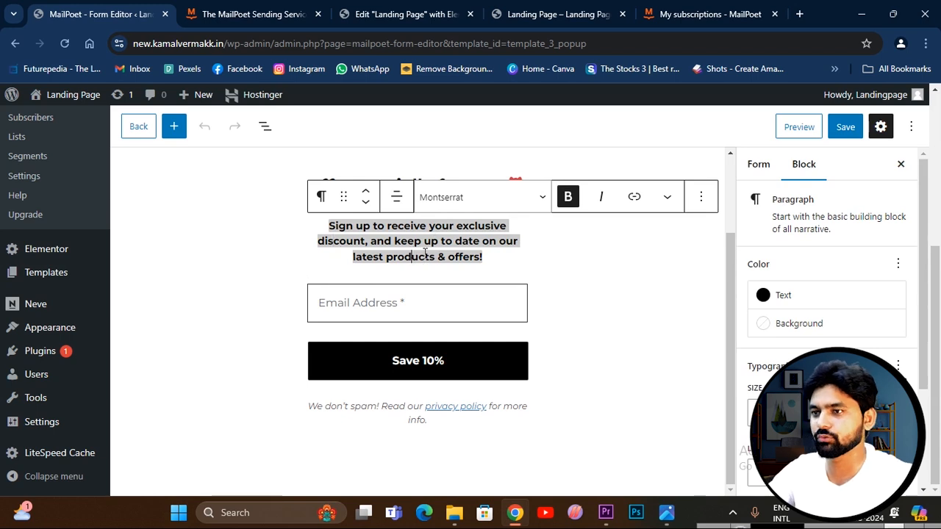
{"action": "left_click", "coordinate": [437, 342]}
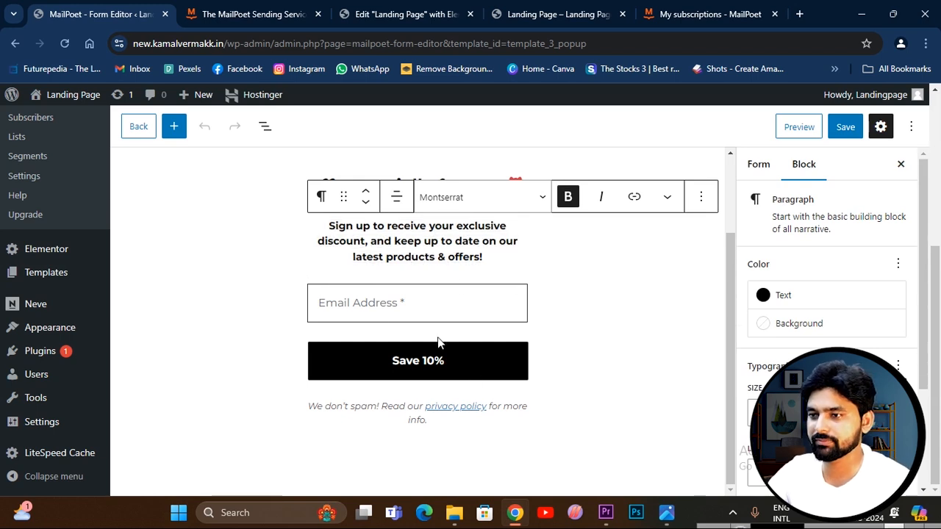
{"action": "left_click", "coordinate": [444, 180]}
{"action": "left_click", "coordinate": [444, 180]}
{"action": "left_click", "coordinate": [546, 225]}
Change the discount in the form's main heading to 50%.
{"action": "scroll", "coordinate": [416, 226], "scroll_direction": "up", "scroll_amount": 2}
{"action": "double_click", "coordinate": [421, 230]}
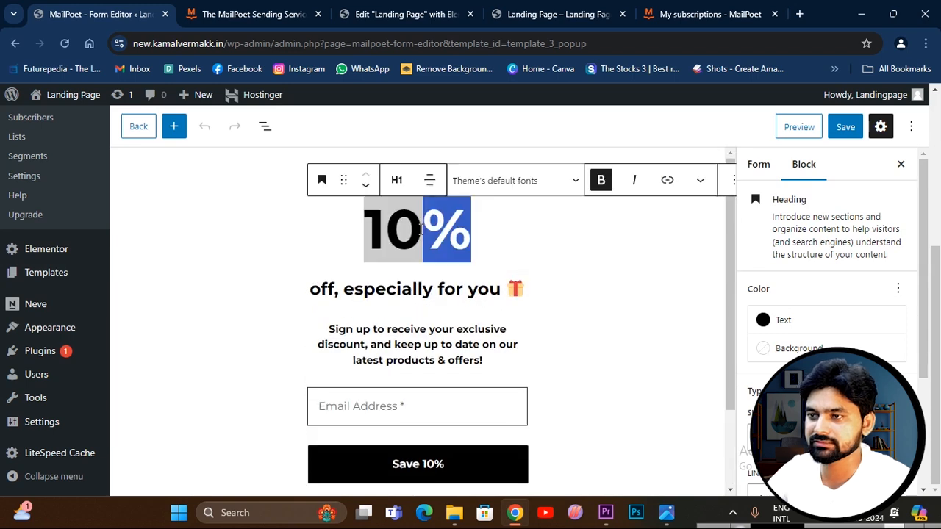
{"action": "key", "text": "shift+Left"}
{"action": "key", "text": "shift+Left"}
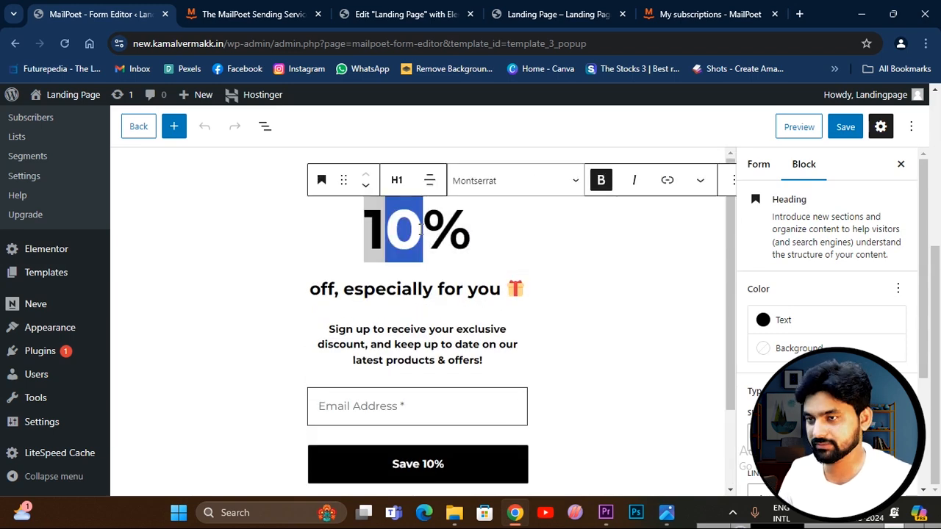
{"action": "key", "text": "Left"}
{"action": "key", "text": "shift+Left"}
{"action": "type", "text": "2"}
{"action": "key", "text": "shift+Left"}
{"action": "type", "text": "5"}
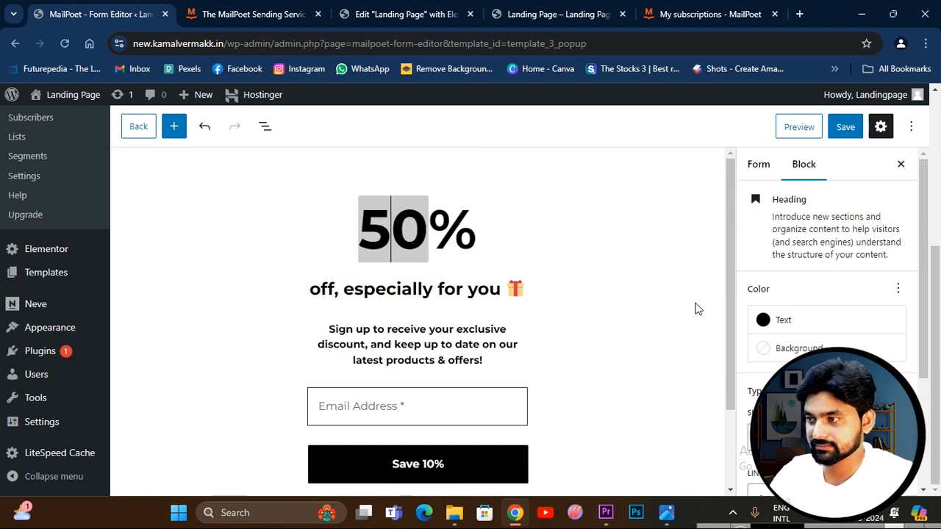
Try several text colors on the 50% heading, including green, Cyan bluish gray, and orange, and leave its text color unset.
{"action": "left_click", "coordinate": [766, 325]}
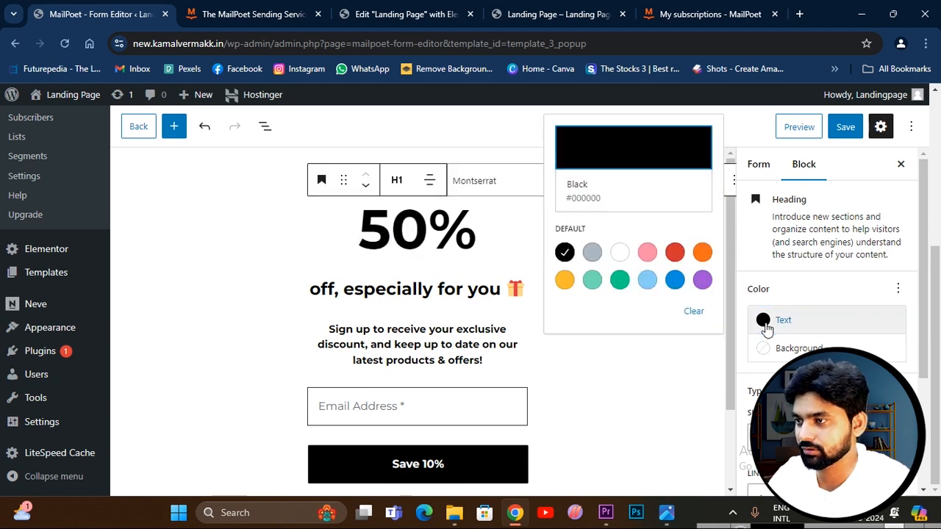
{"action": "left_click", "coordinate": [619, 284]}
{"action": "left_click", "coordinate": [592, 254]}
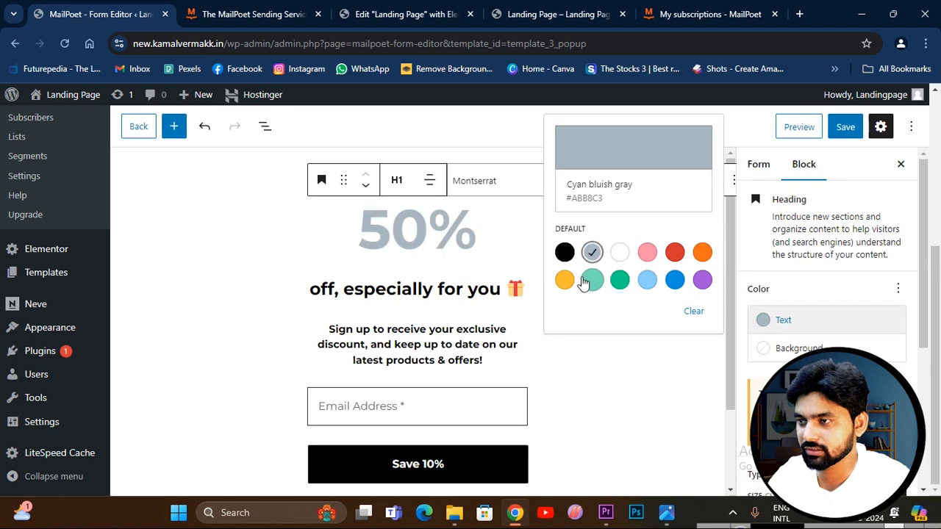
{"action": "left_click", "coordinate": [565, 280]}
{"action": "left_click", "coordinate": [593, 282]}
{"action": "left_click", "coordinate": [675, 280]}
{"action": "left_click", "coordinate": [702, 253]}
{"action": "left_click", "coordinate": [703, 253]}
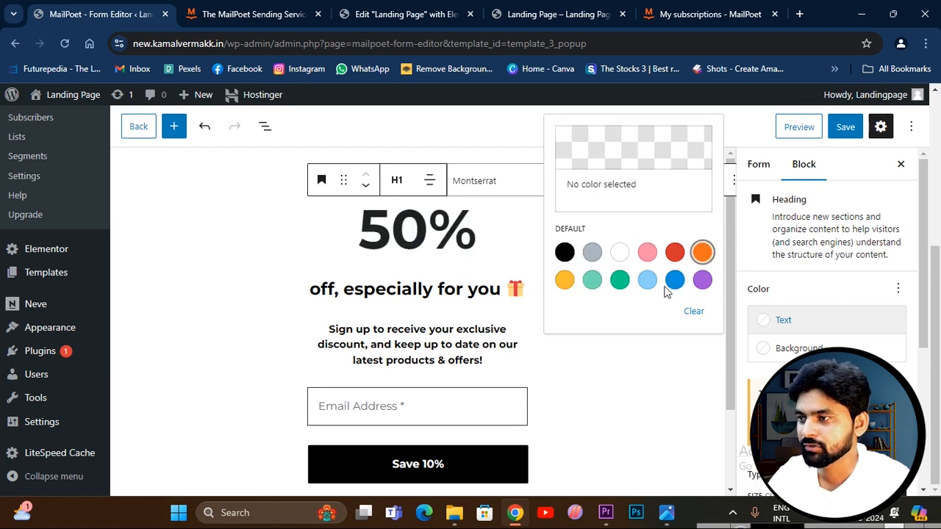
Try several background colors on the 50% heading, including Vivid red and White, and clear the background color.
{"action": "left_click", "coordinate": [790, 354]}
{"action": "left_click", "coordinate": [675, 280]}
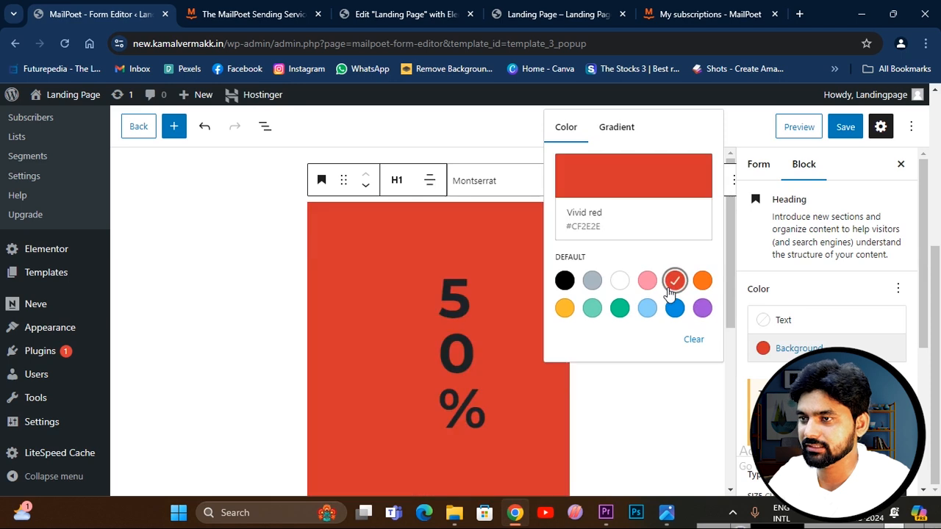
{"action": "left_click", "coordinate": [619, 308]}
{"action": "left_click", "coordinate": [592, 308]}
{"action": "left_click", "coordinate": [565, 308]}
{"action": "left_click", "coordinate": [565, 280]}
{"action": "left_click", "coordinate": [620, 280]}
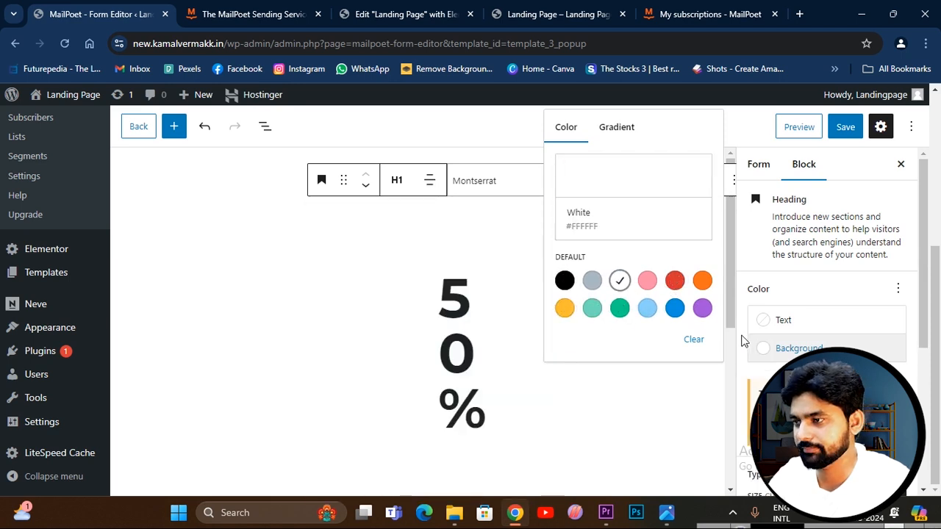
{"action": "left_click", "coordinate": [758, 353]}
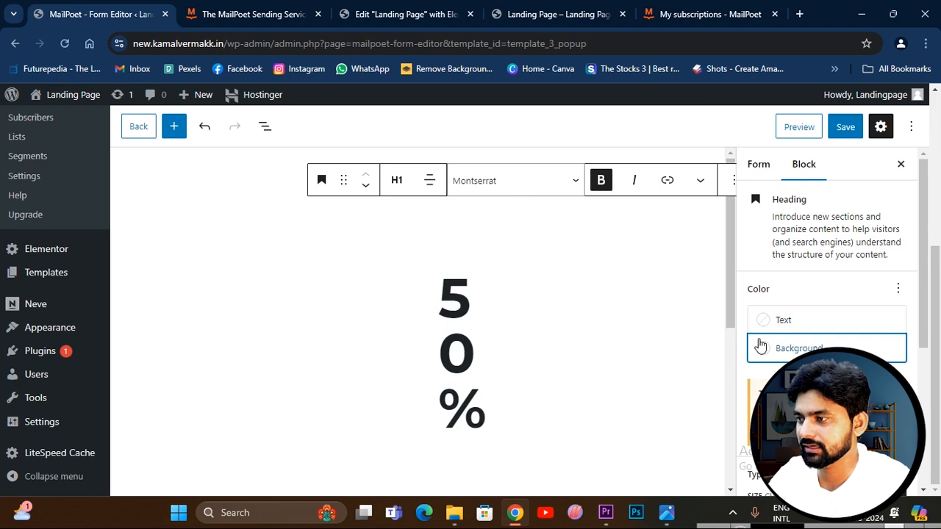
{"action": "left_click", "coordinate": [763, 344]}
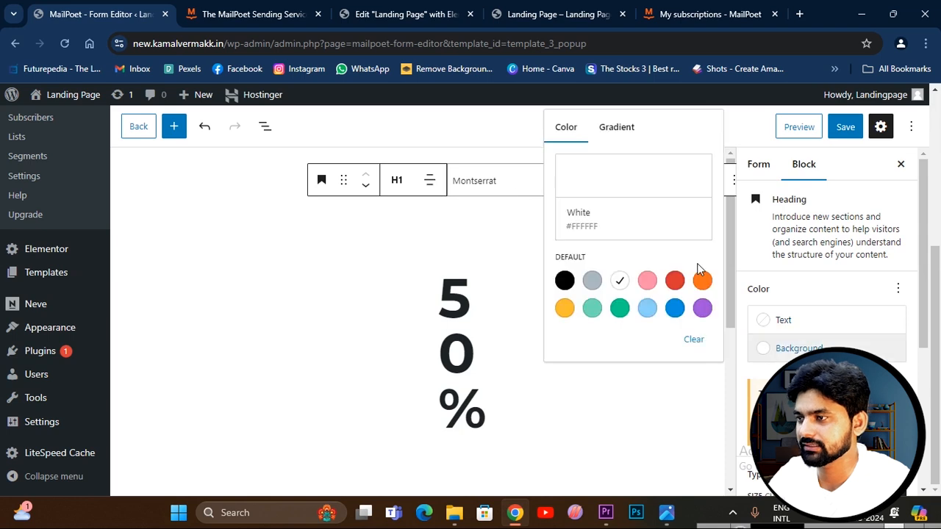
{"action": "left_click", "coordinate": [694, 341]}
{"action": "left_click", "coordinate": [658, 385]}
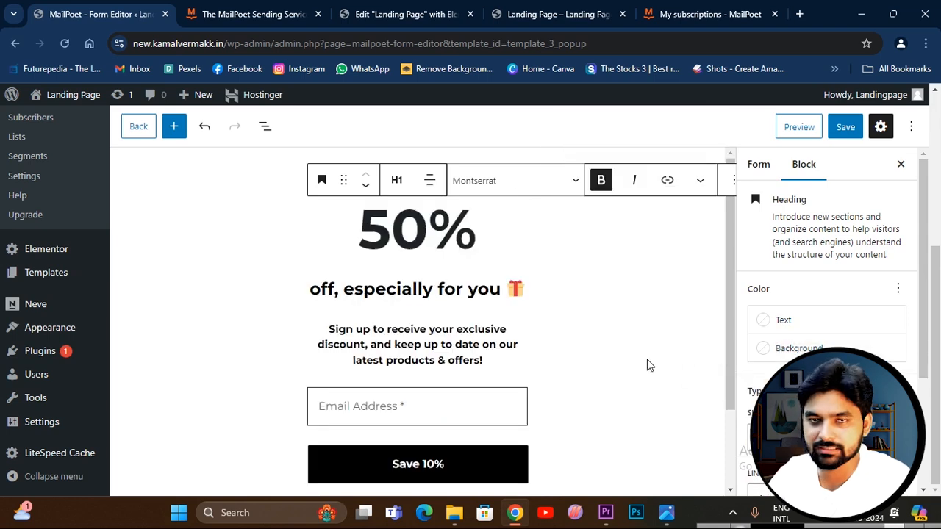
Try moving the Email Address field below the submit button, and move it back above the button.
{"action": "scroll", "coordinate": [520, 300], "scroll_direction": "down", "scroll_amount": 1}
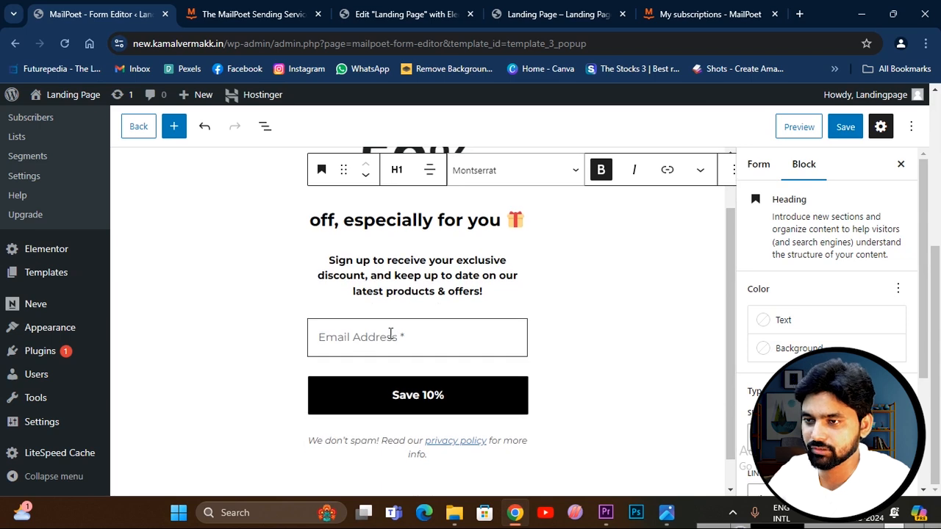
{"action": "left_click", "coordinate": [409, 335]}
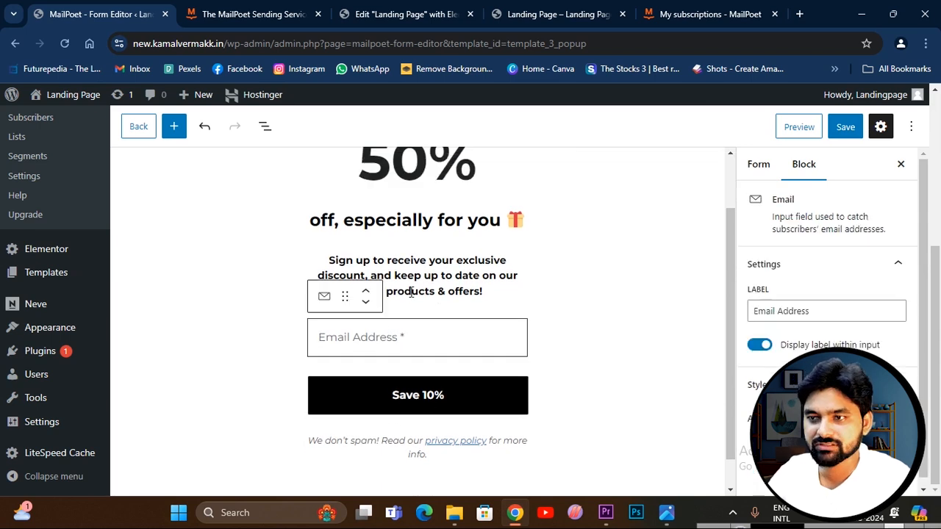
{"action": "left_click", "coordinate": [365, 301]}
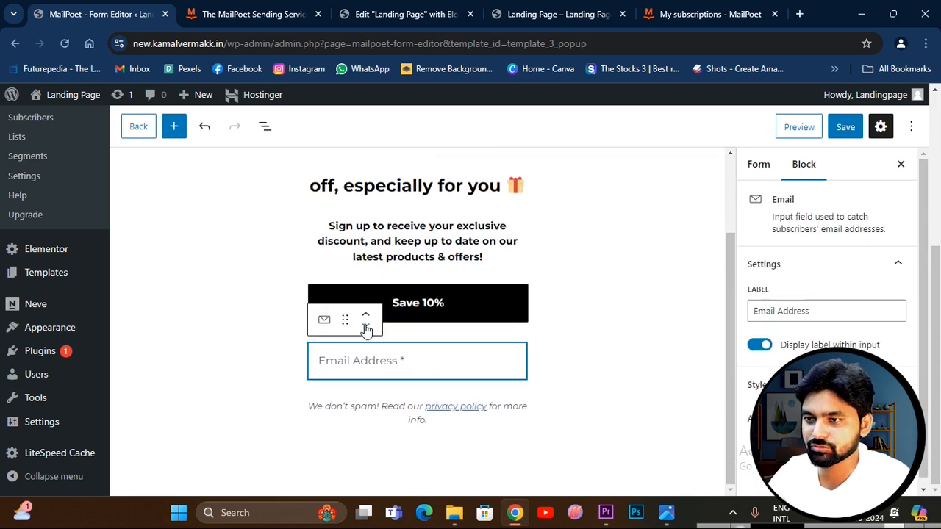
{"action": "left_click", "coordinate": [365, 316]}
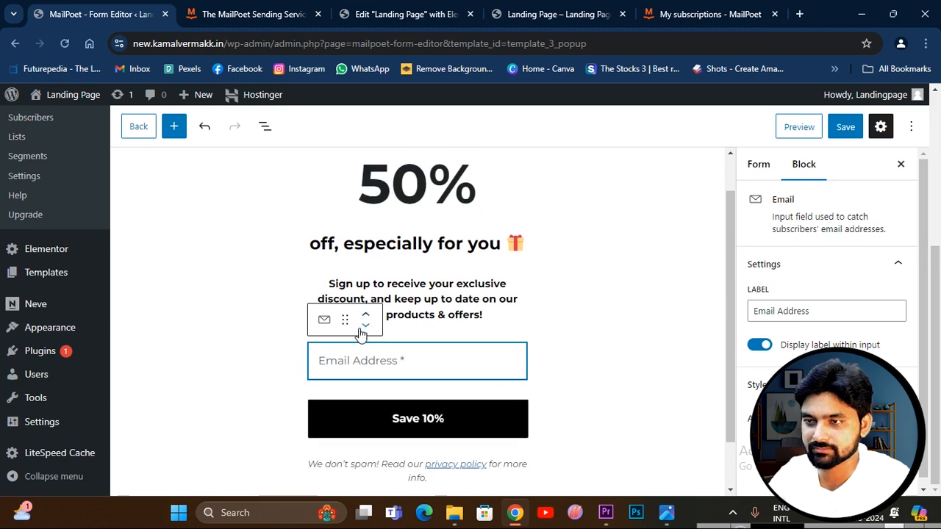
Insert a Columns block with a single column between the Email Address field and the submit button.
{"action": "left_click", "coordinate": [321, 331]}
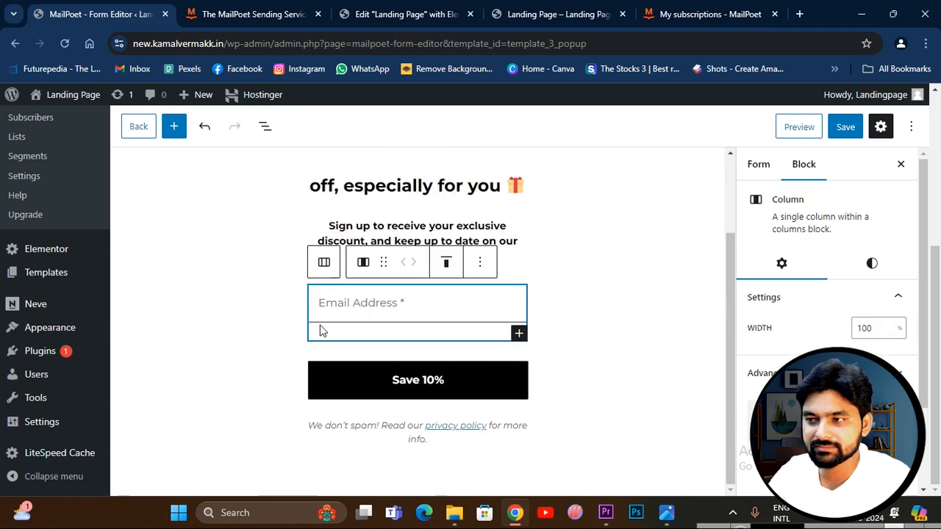
{"action": "left_click", "coordinate": [520, 335]}
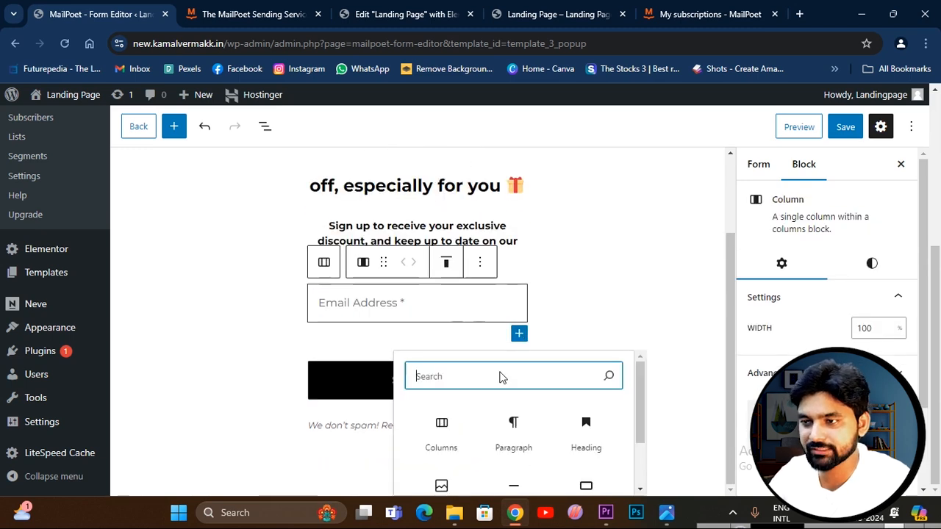
{"action": "left_click", "coordinate": [444, 432]}
{"action": "left_click", "coordinate": [348, 397]}
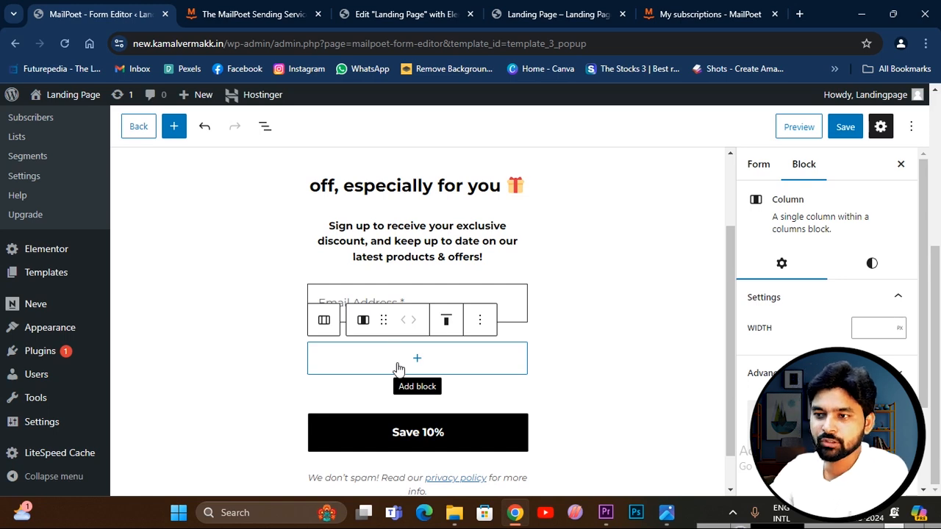
Change the submit button's label to "Subscribe 50%".
{"action": "scroll", "coordinate": [418, 397], "scroll_direction": "down", "scroll_amount": 1}
{"action": "left_click", "coordinate": [416, 396]}
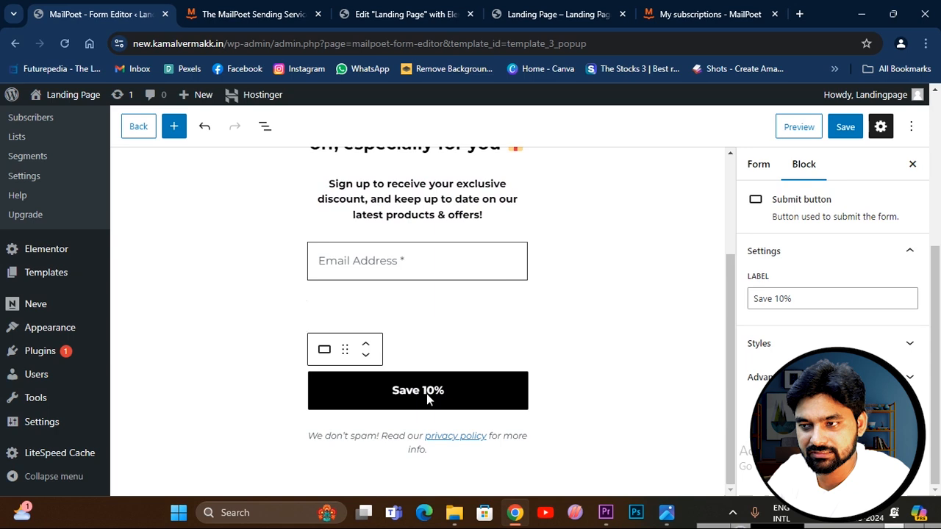
{"action": "left_click", "coordinate": [808, 299]}
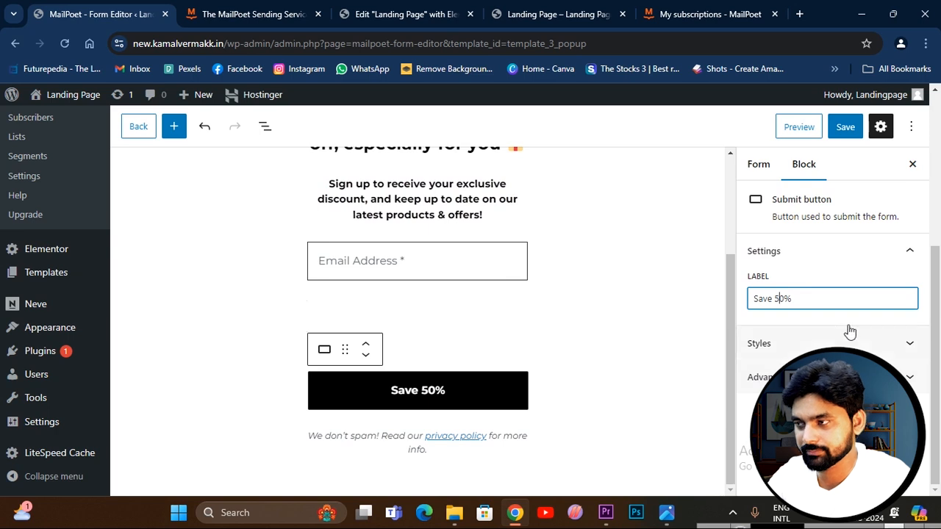
{"action": "left_click_drag", "start_coordinate": [772, 297], "coordinate": [749, 306]}
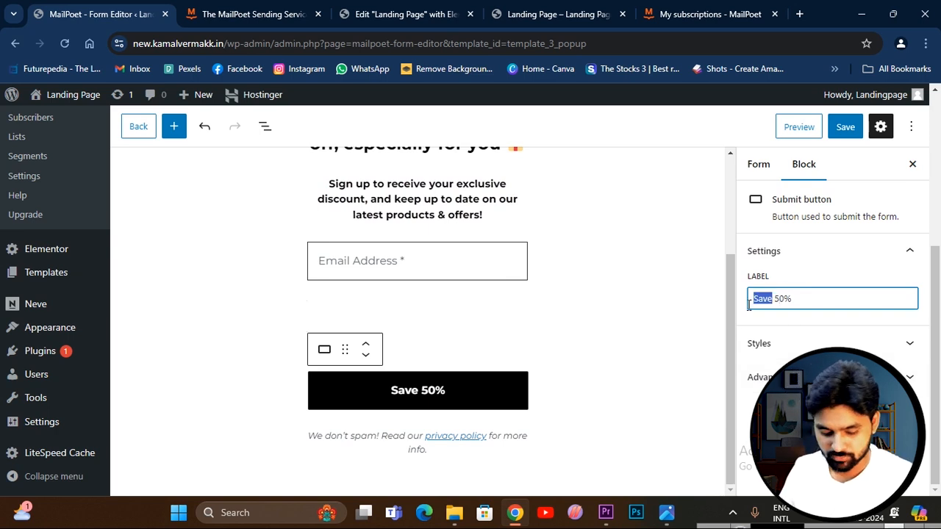
{"action": "type", "text": "Subscrib"}
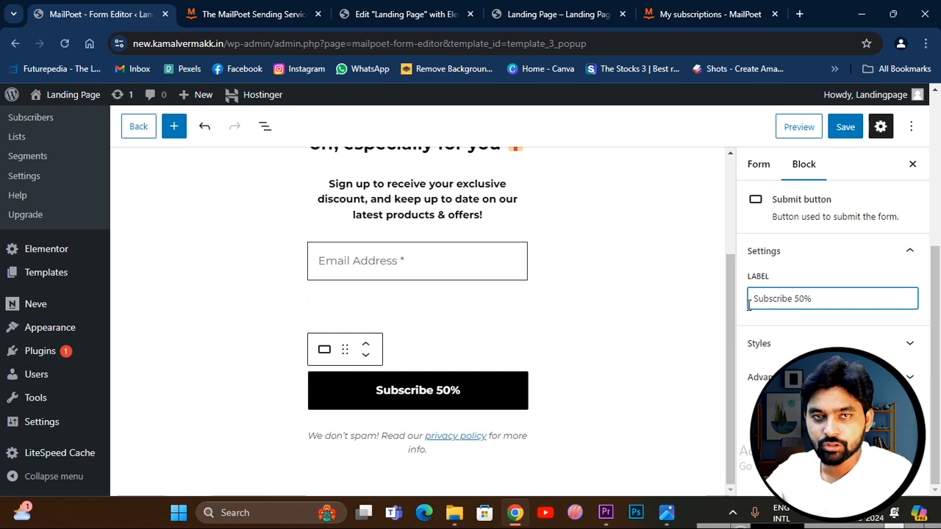
Try several background colors on the submit button, including Pale cyan blue and Vivid red, and set it back to Black.
{"action": "left_click", "coordinate": [807, 345]}
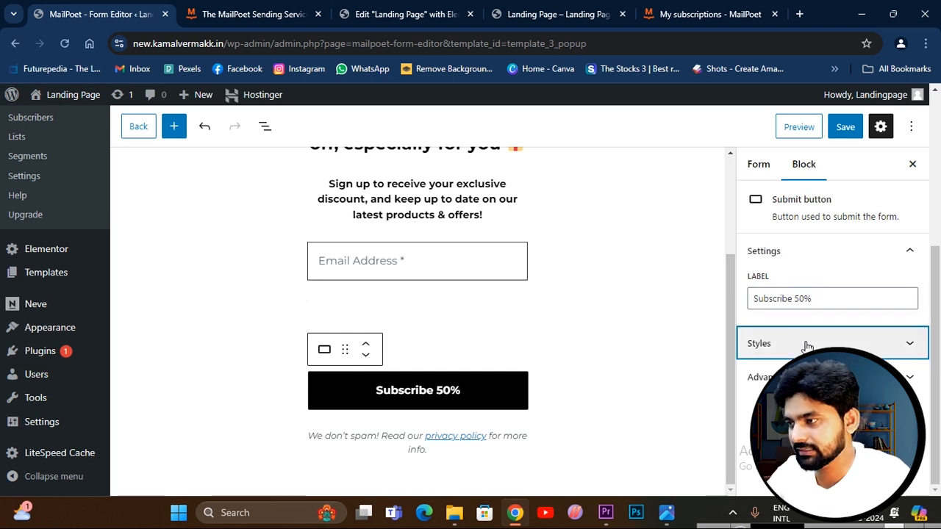
{"action": "left_click", "coordinate": [764, 323]}
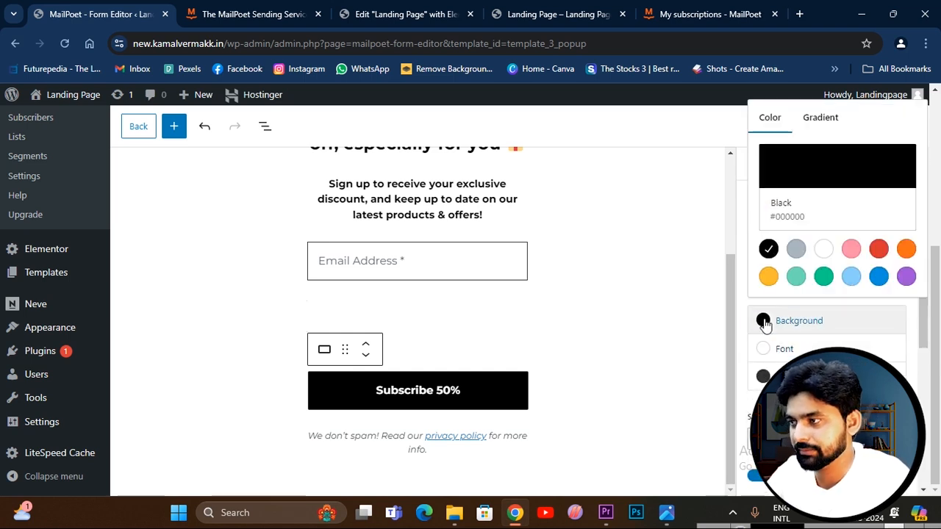
{"action": "left_click", "coordinate": [796, 276]}
{"action": "left_click", "coordinate": [824, 275]}
{"action": "left_click", "coordinate": [850, 277]}
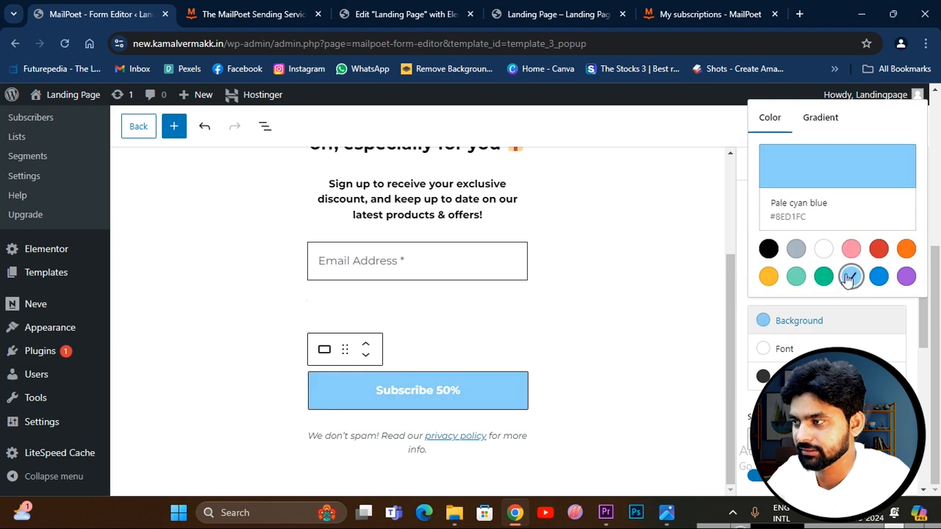
{"action": "left_click", "coordinate": [851, 250]}
{"action": "left_click", "coordinate": [878, 249]}
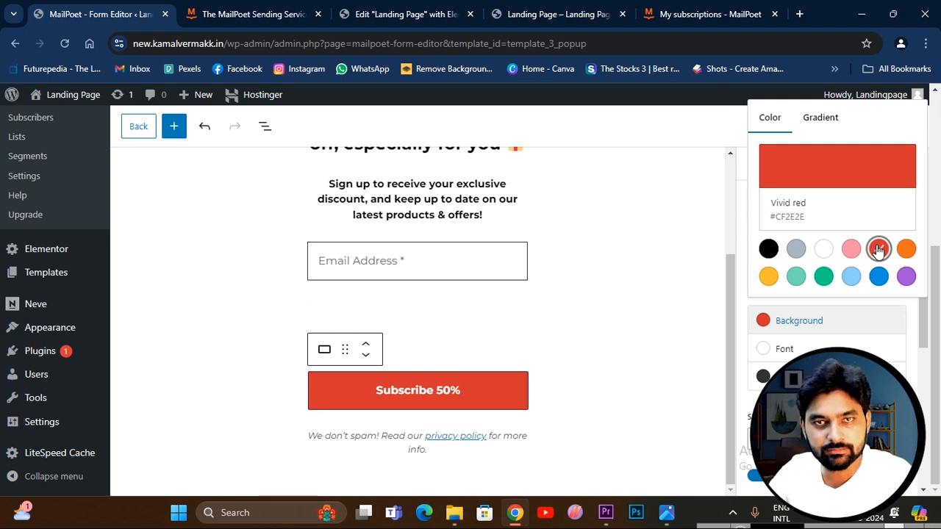
{"action": "left_click", "coordinate": [768, 249]}
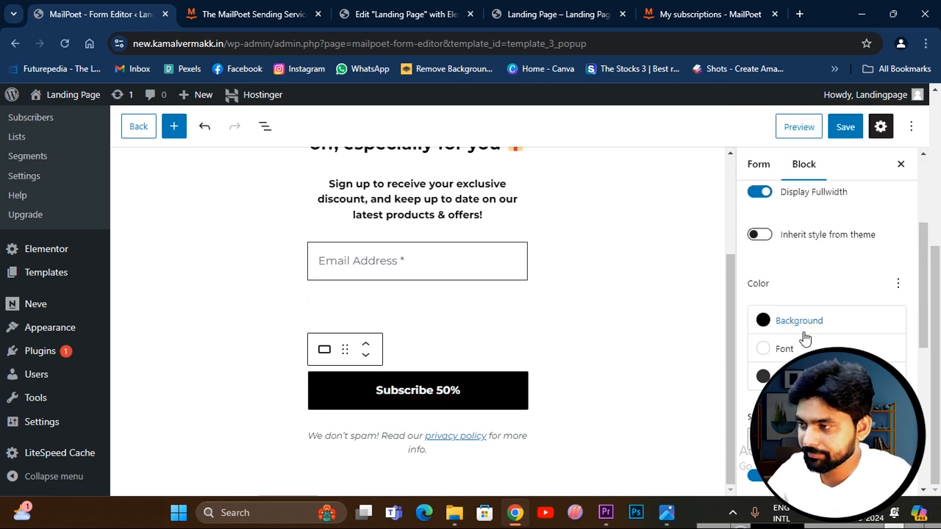
Try several font colors on the submit button, including Black, and return the font to white.
{"action": "left_click", "coordinate": [783, 352]}
{"action": "left_click", "coordinate": [768, 277]}
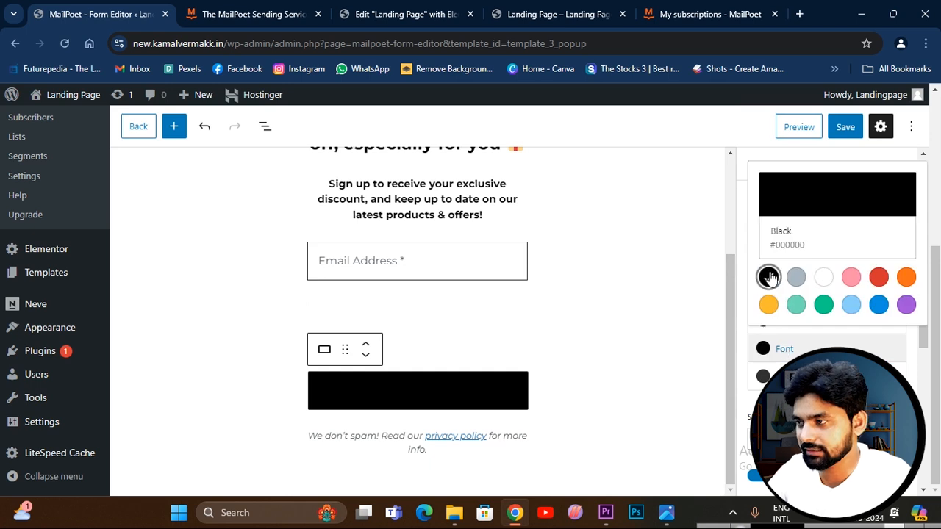
{"action": "left_click", "coordinate": [796, 304]}
{"action": "left_click", "coordinate": [850, 303]}
{"action": "left_click", "coordinate": [768, 277]}
Examine the submit button's style settings, including size, the available font families, input padding, and border size.
{"action": "scroll", "coordinate": [789, 358], "scroll_direction": "up", "scroll_amount": 2}
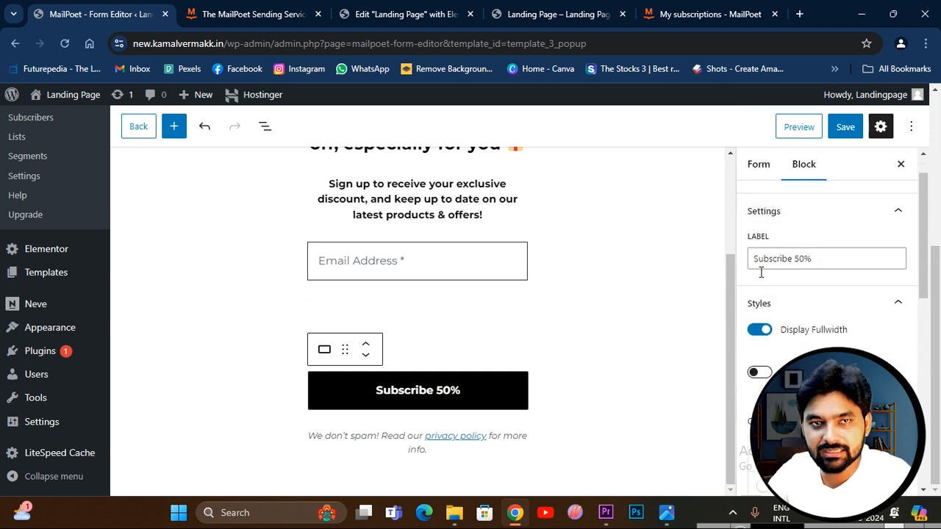
{"action": "scroll", "coordinate": [843, 330], "scroll_direction": "down", "scroll_amount": 1}
{"action": "scroll", "coordinate": [844, 330], "scroll_direction": "down", "scroll_amount": 2}
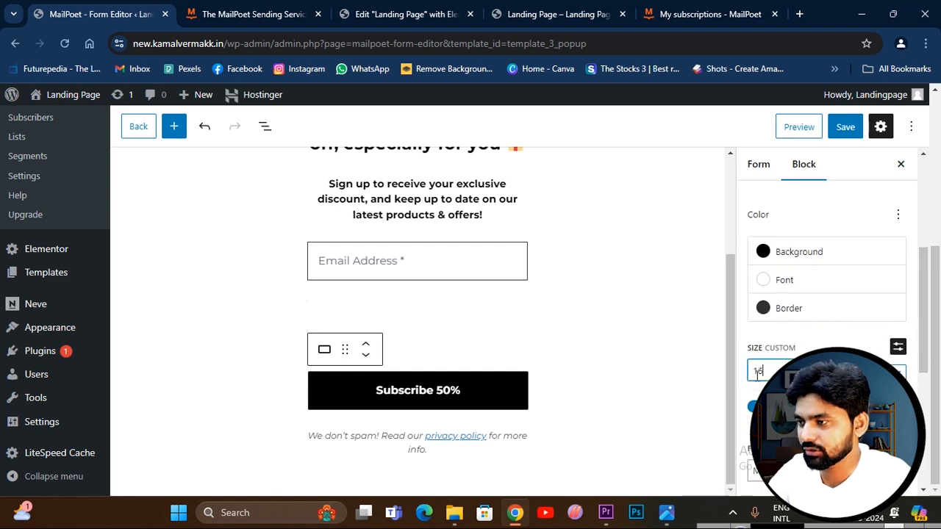
{"action": "scroll", "coordinate": [757, 364], "scroll_direction": "down", "scroll_amount": 4}
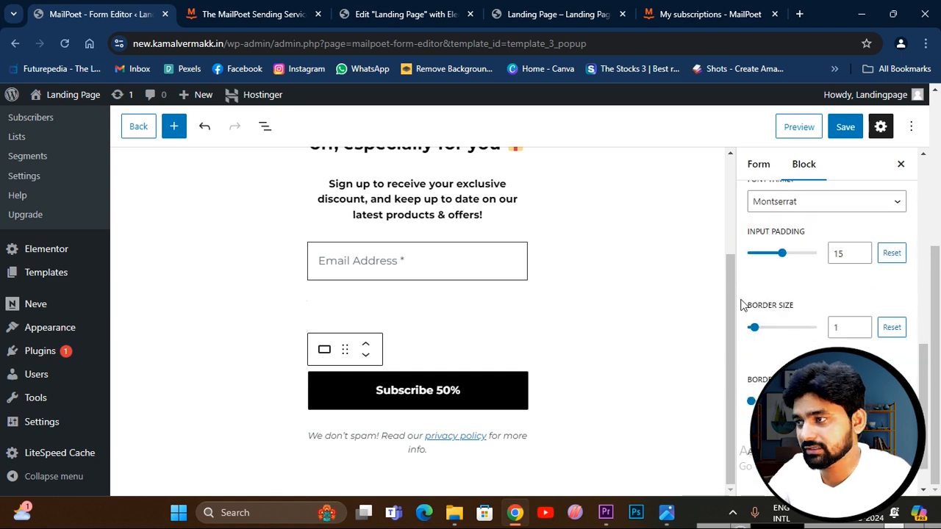
{"action": "left_click", "coordinate": [794, 203]}
{"action": "scroll", "coordinate": [824, 332], "scroll_direction": "down", "scroll_amount": 2}
{"action": "scroll", "coordinate": [824, 332], "scroll_direction": "down", "scroll_amount": 3}
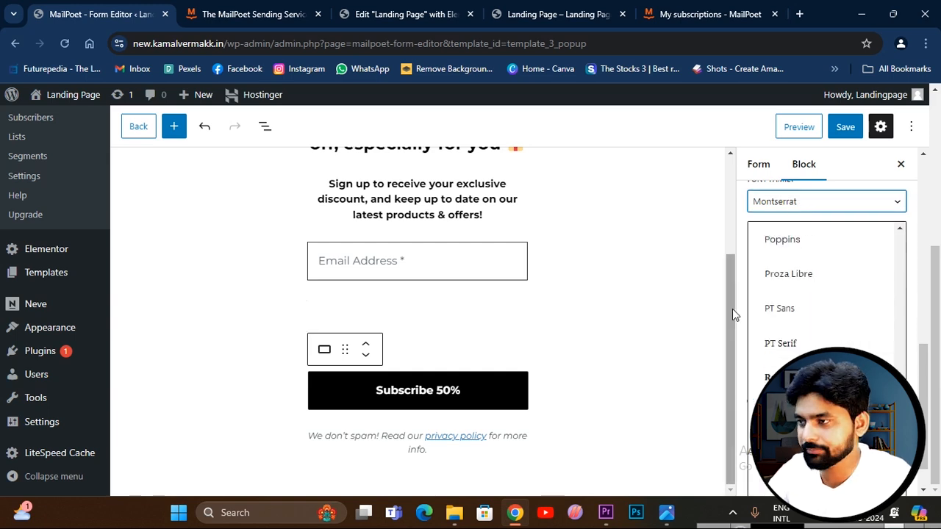
{"action": "left_click", "coordinate": [681, 286]}
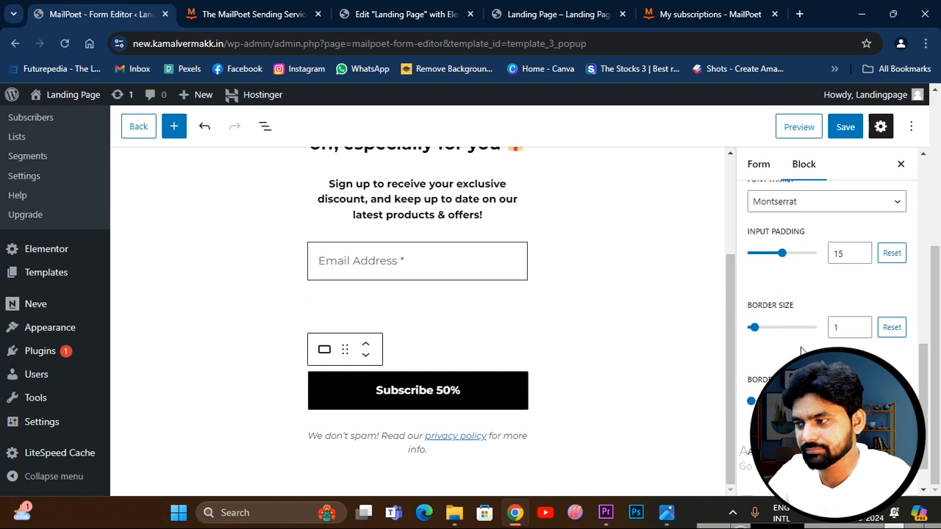
{"action": "scroll", "coordinate": [783, 345], "scroll_direction": "down", "scroll_amount": 1}
{"action": "scroll", "coordinate": [794, 324], "scroll_direction": "up", "scroll_amount": 5}
Review the form's general settings and styles, and set the close button style to the white X on a black square.
{"action": "left_click", "coordinate": [759, 164]}
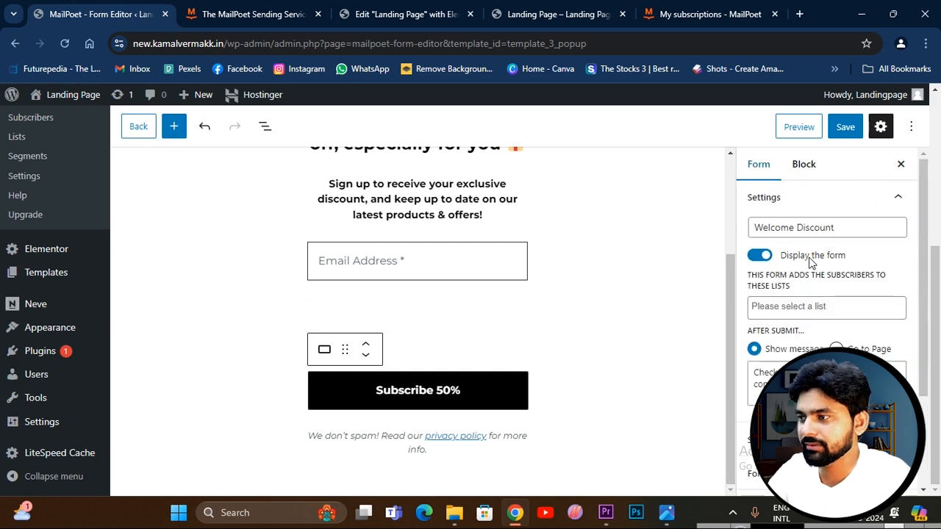
{"action": "scroll", "coordinate": [787, 327], "scroll_direction": "down", "scroll_amount": 3}
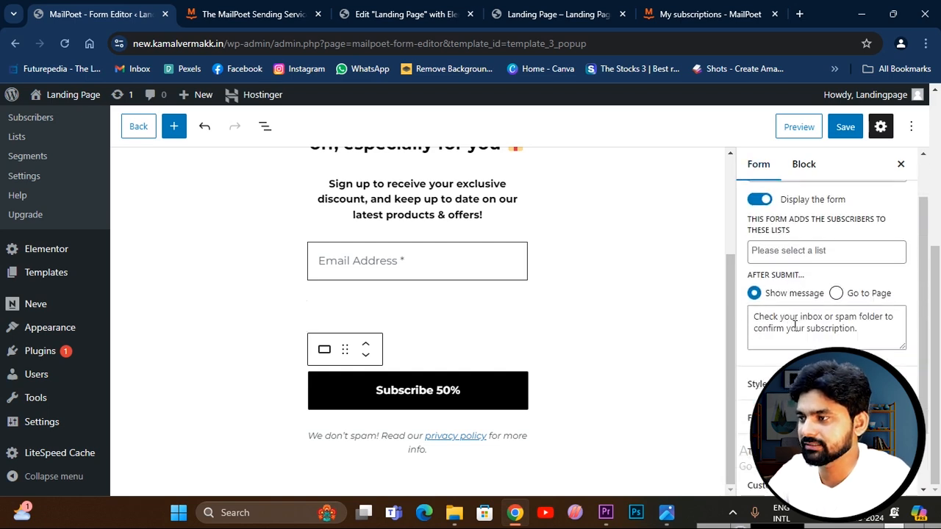
{"action": "left_click", "coordinate": [799, 312]}
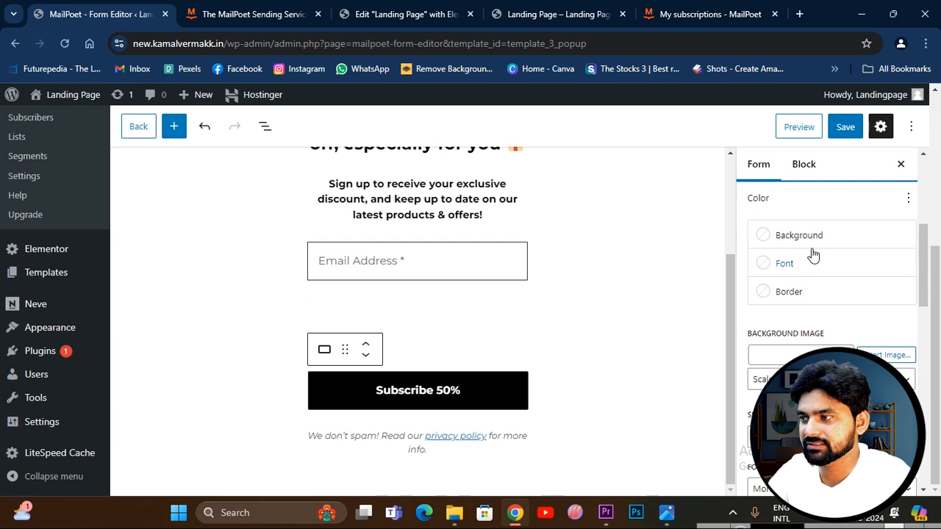
{"action": "scroll", "coordinate": [812, 254], "scroll_direction": "down", "scroll_amount": 5}
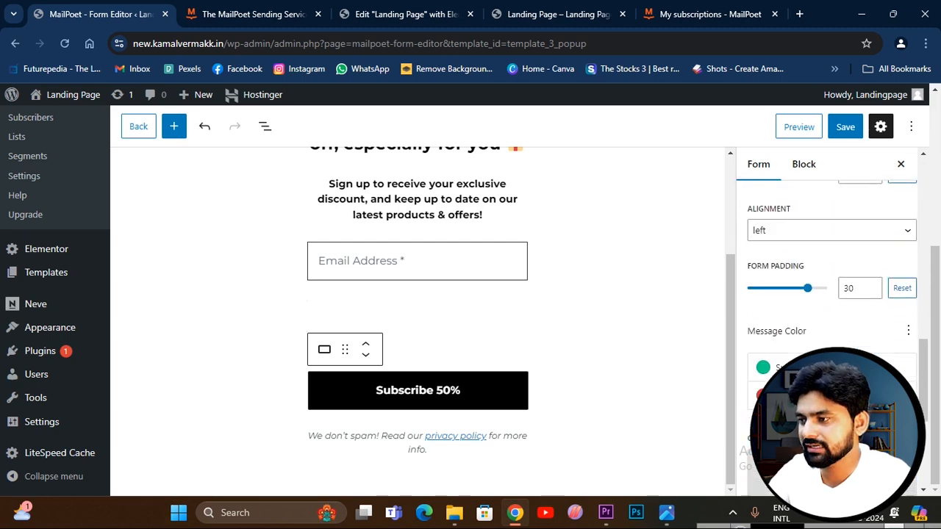
{"action": "scroll", "coordinate": [831, 309], "scroll_direction": "down", "scroll_amount": 5}
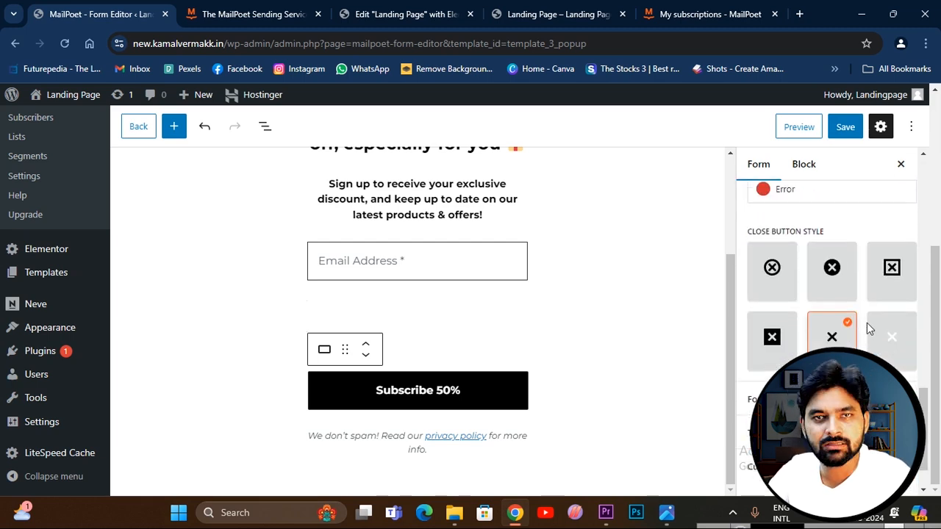
{"action": "left_click", "coordinate": [849, 325]}
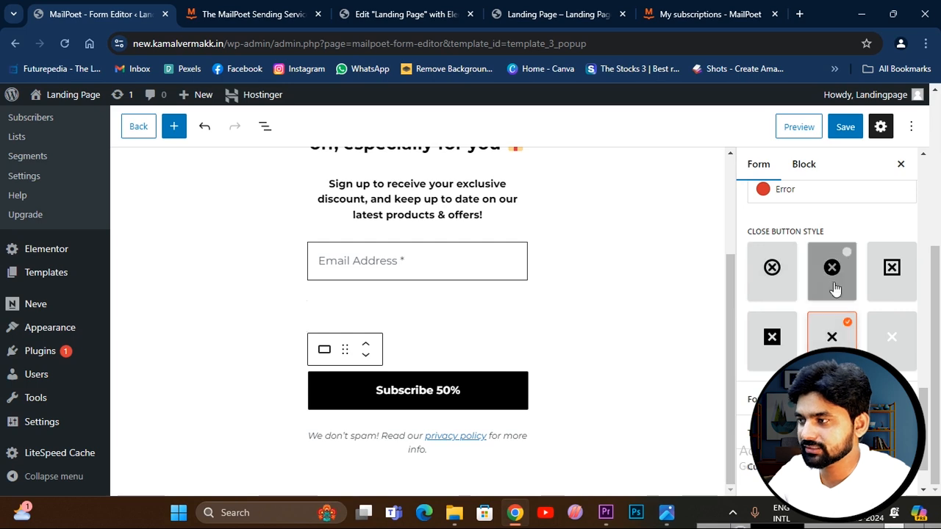
{"action": "scroll", "coordinate": [834, 289], "scroll_direction": "up", "scroll_amount": 1}
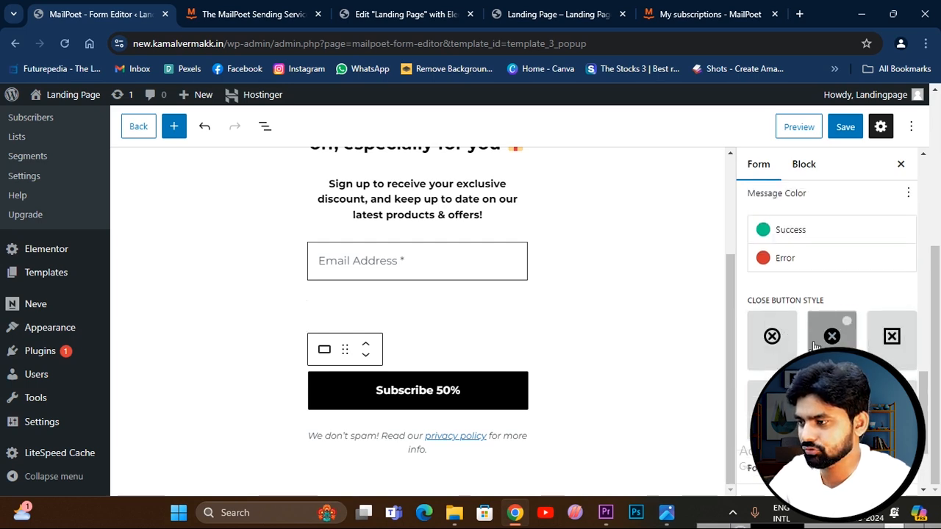
{"action": "scroll", "coordinate": [864, 349], "scroll_direction": "down", "scroll_amount": 2}
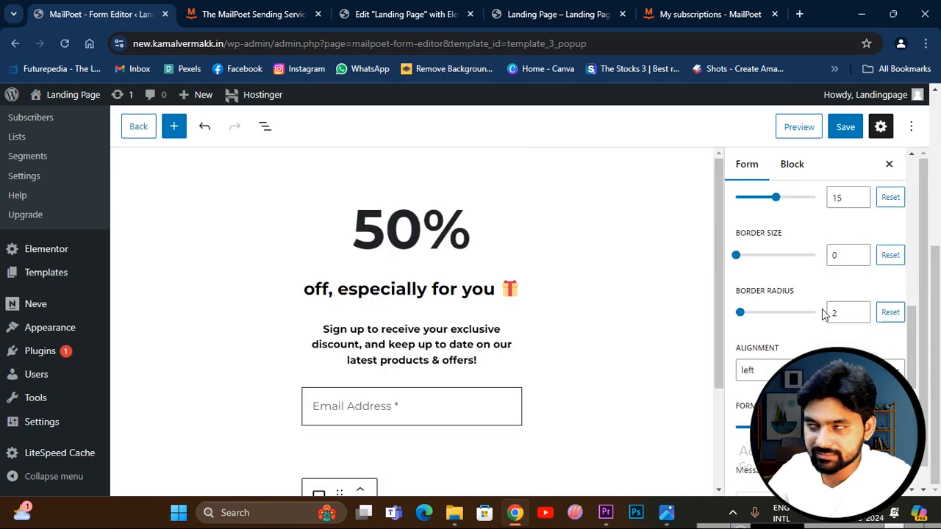
Save the 50% discount sign-up form and open its form placement options.
{"action": "left_click", "coordinate": [846, 128]}
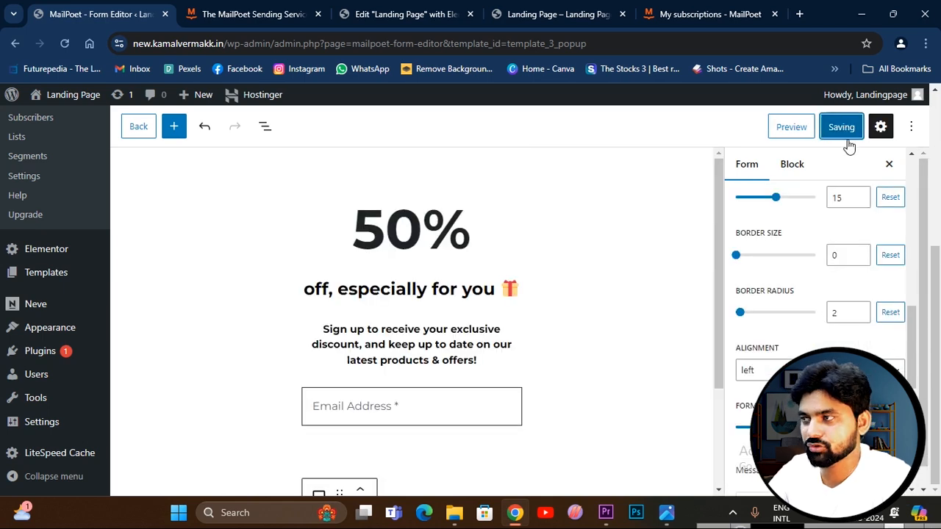
{"action": "scroll", "coordinate": [816, 334], "scroll_direction": "down", "scroll_amount": 6}
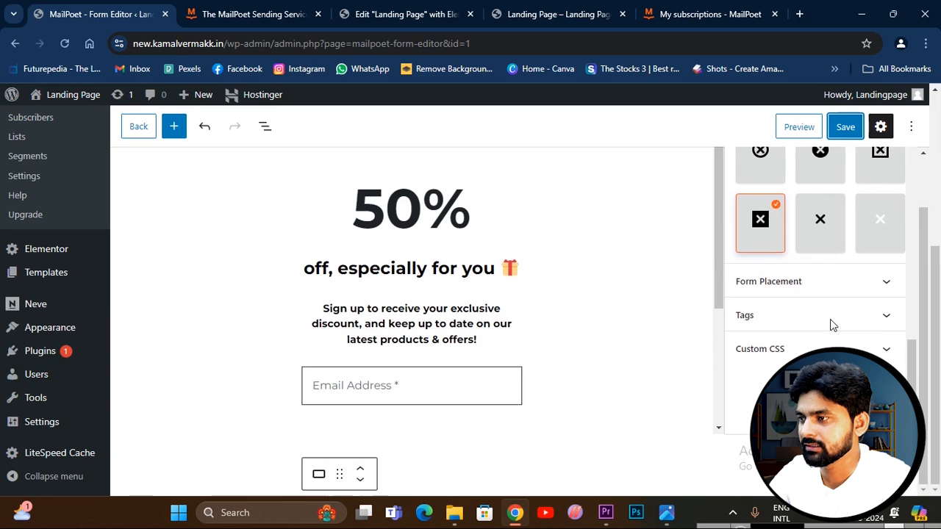
{"action": "left_click", "coordinate": [792, 283]}
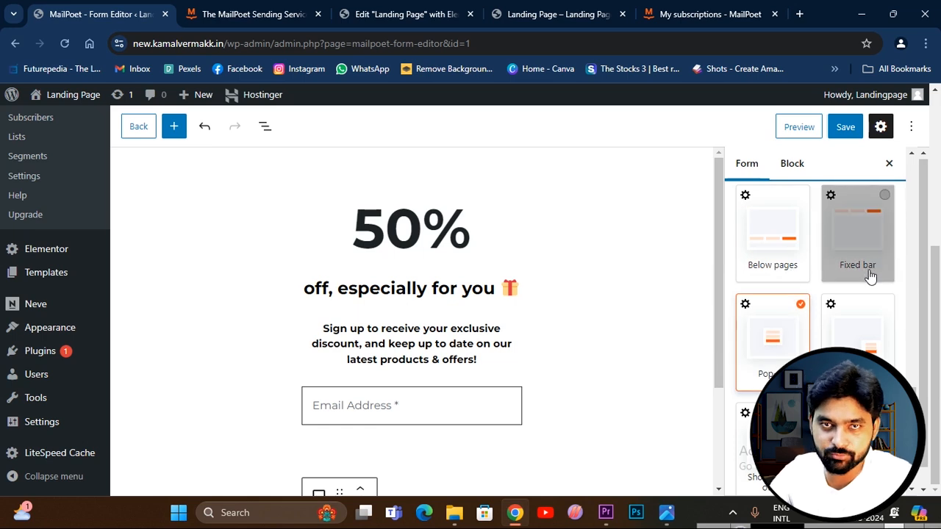
Examine the live landing page from the hero section through the services and testimonials to the footer.
{"action": "left_click", "coordinate": [550, 13]}
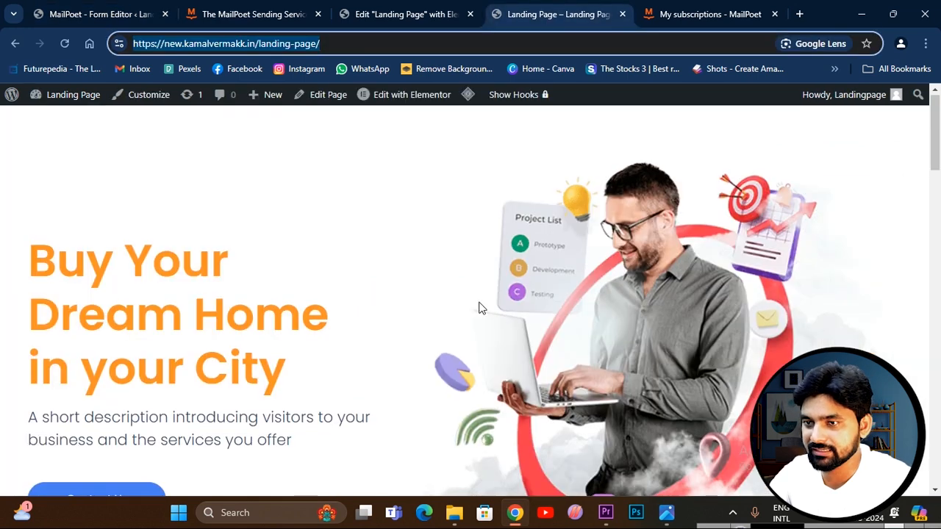
{"action": "scroll", "coordinate": [479, 309], "scroll_direction": "down", "scroll_amount": 10}
{"action": "left_click_drag", "start_coordinate": [84, 168], "coordinate": [184, 349]}
{"action": "scroll", "coordinate": [130, 206], "scroll_direction": "up", "scroll_amount": 3}
{"action": "scroll", "coordinate": [319, 270], "scroll_direction": "down", "scroll_amount": 6}
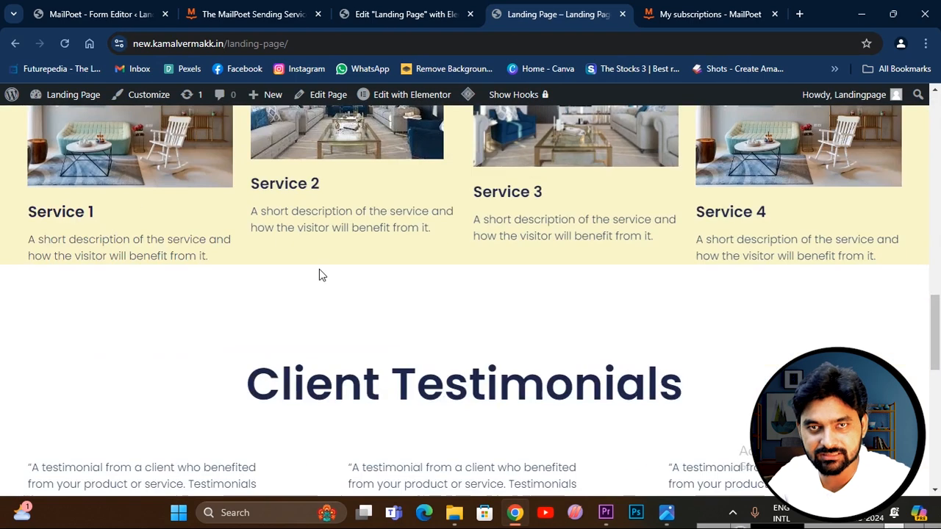
{"action": "scroll", "coordinate": [602, 333], "scroll_direction": "down", "scroll_amount": 5}
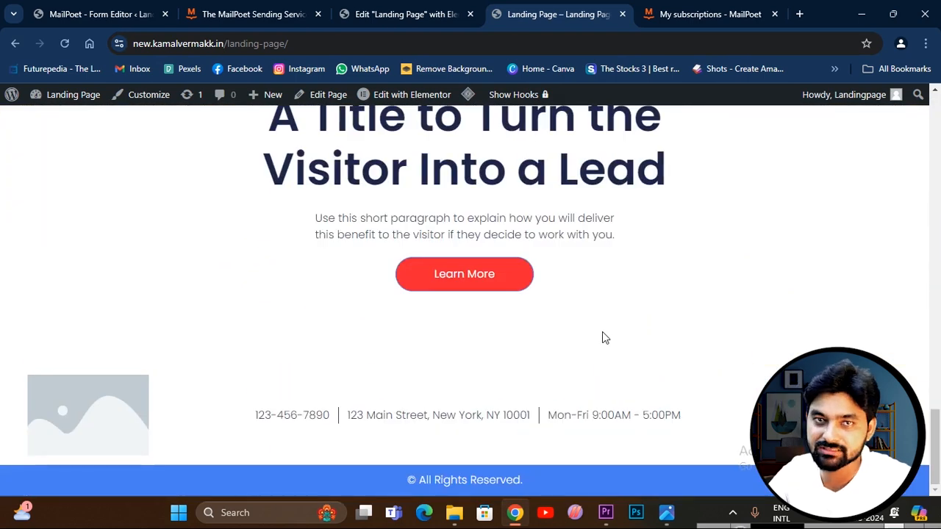
{"action": "scroll", "coordinate": [602, 333], "scroll_direction": "up", "scroll_amount": 8}
{"action": "scroll", "coordinate": [602, 338], "scroll_direction": "up", "scroll_amount": 3}
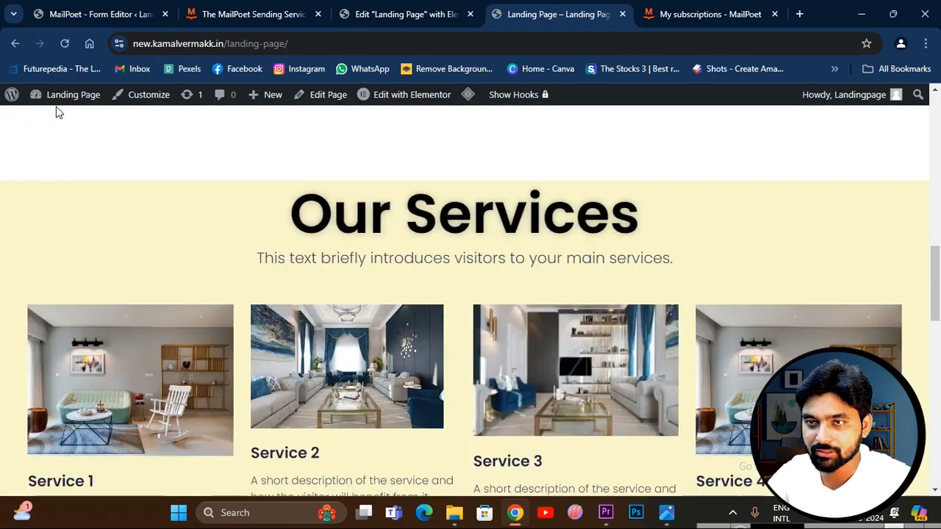
Copy the shortcode [mailpoet_form id="1"] from the form's Shortcode & other placement settings and return to the landing page's Elementor editor.
{"action": "key", "text": "ctrl+1"}
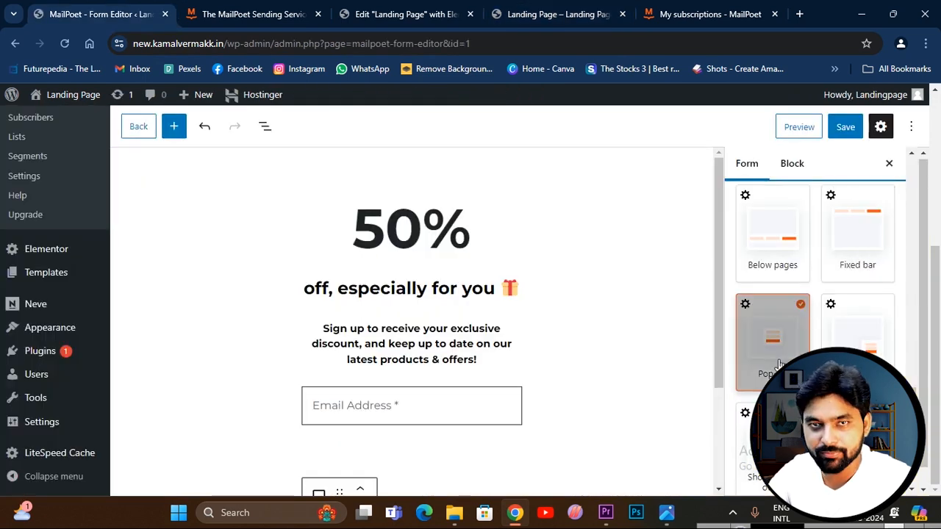
{"action": "scroll", "coordinate": [809, 317], "scroll_direction": "down", "scroll_amount": 2}
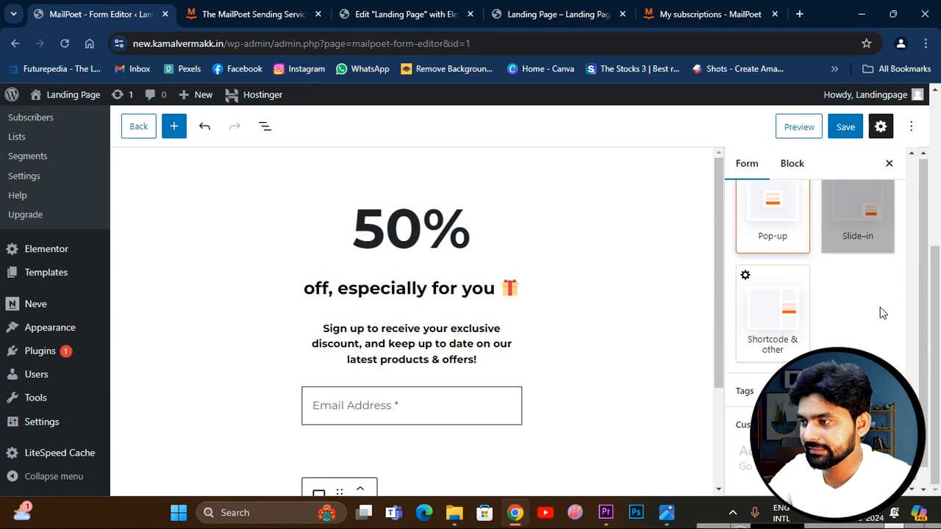
{"action": "left_click", "coordinate": [768, 316]}
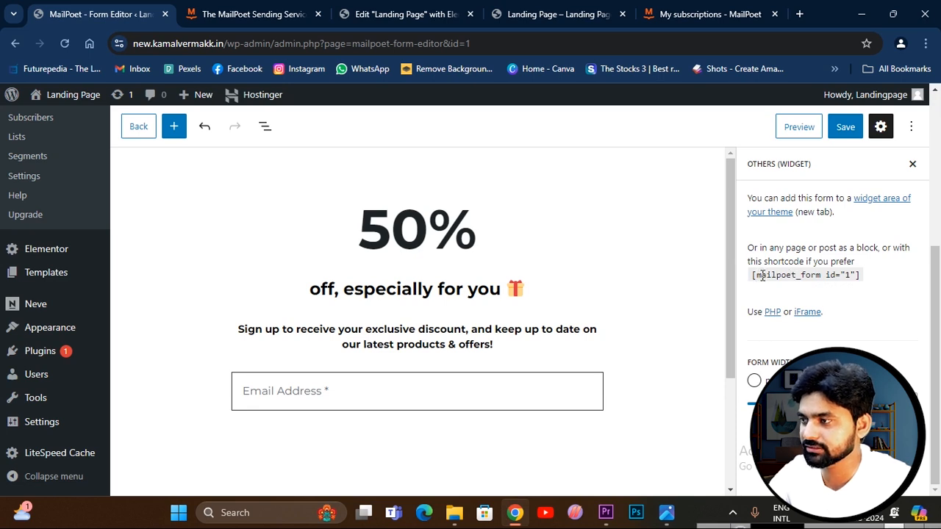
{"action": "left_click_drag", "start_coordinate": [753, 275], "coordinate": [856, 276]}
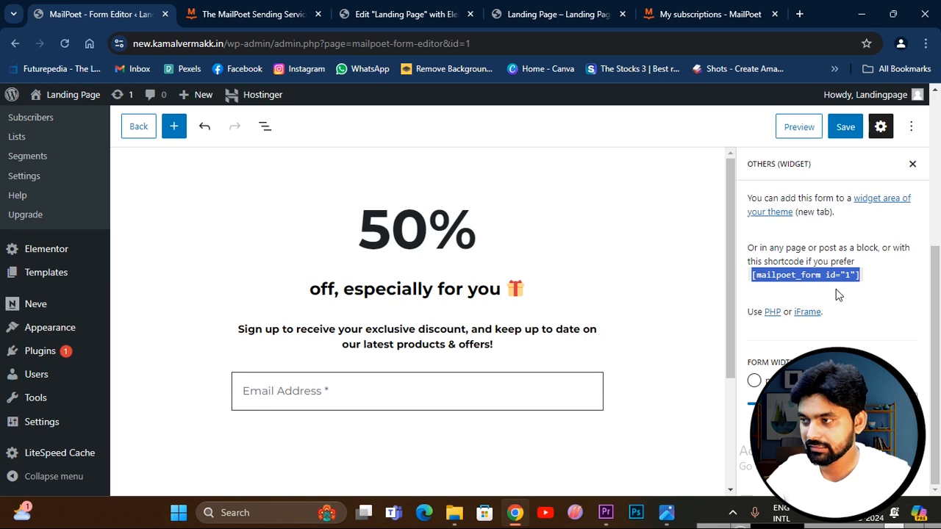
{"action": "left_click", "coordinate": [774, 14]}
{"action": "left_click", "coordinate": [419, 17]}
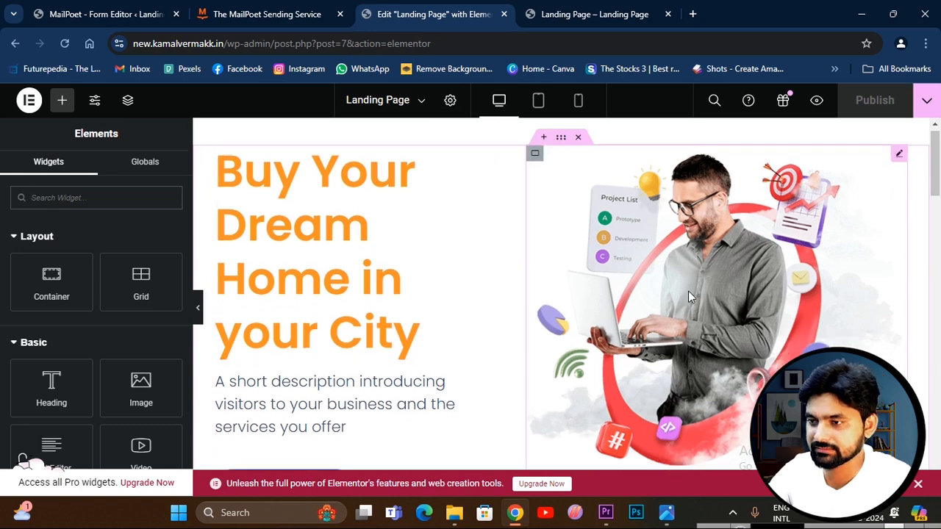
Clear the title text of the hero heading "Buy Your Dream Home in your City".
{"action": "scroll", "coordinate": [769, 353], "scroll_direction": "down", "scroll_amount": 5}
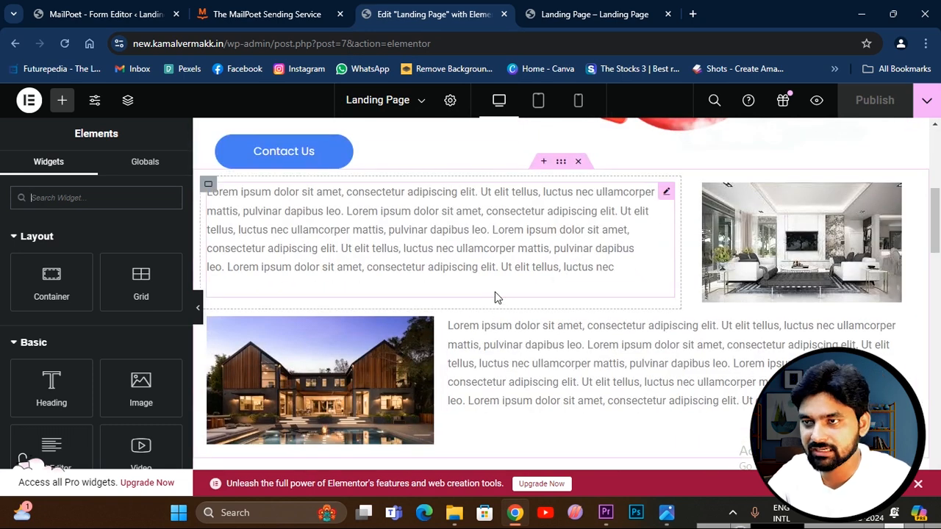
{"action": "scroll", "coordinate": [470, 309], "scroll_direction": "up", "scroll_amount": 5}
{"action": "scroll", "coordinate": [400, 333], "scroll_direction": "down", "scroll_amount": 1}
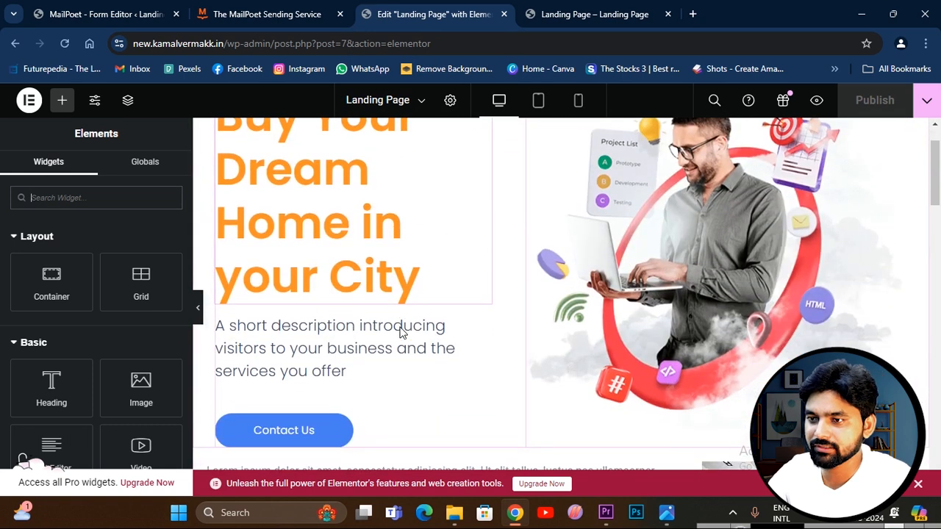
{"action": "scroll", "coordinate": [434, 265], "scroll_direction": "up", "scroll_amount": 1}
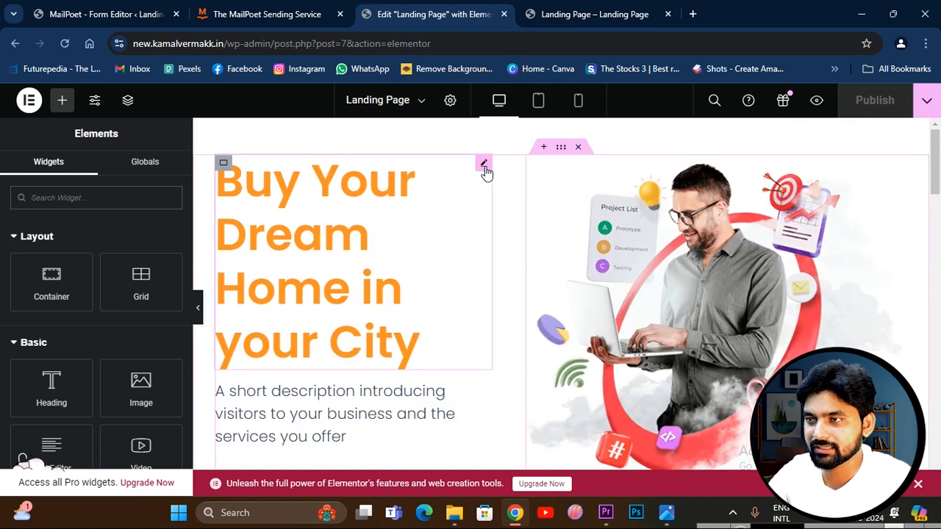
{"action": "left_click", "coordinate": [484, 164]}
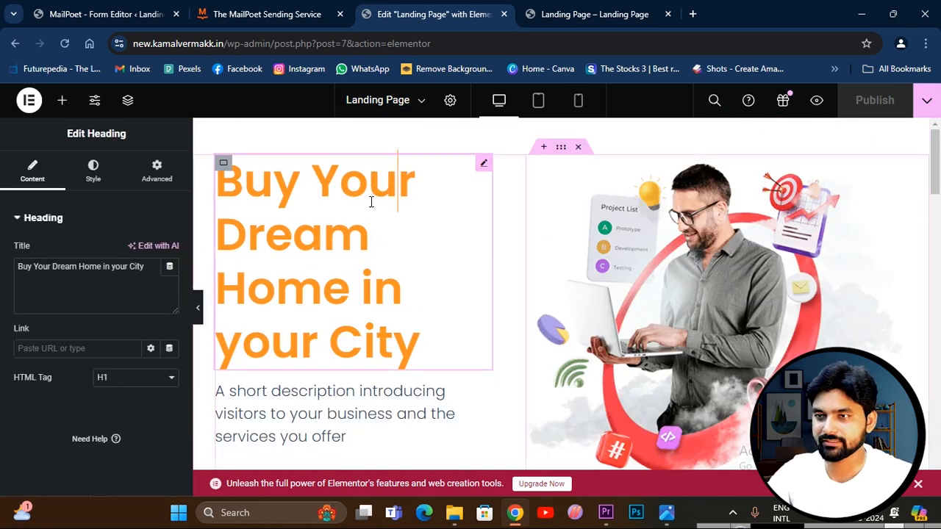
{"action": "key", "text": "ctrl+a"}
{"action": "key", "text": "BackSpace"}
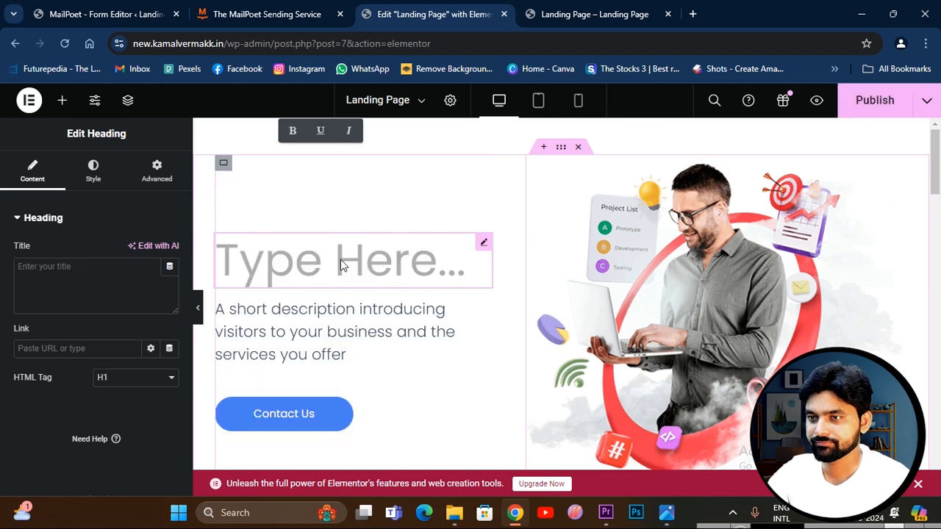
{"action": "left_click", "coordinate": [331, 316]}
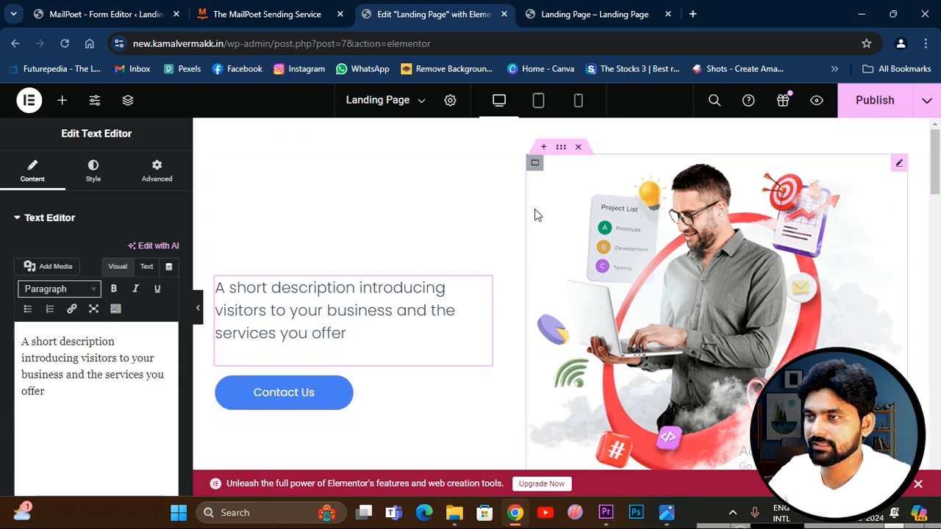
Add a two-column Flexbox container above the hero section.
{"action": "left_click", "coordinate": [535, 214]}
{"action": "left_click", "coordinate": [543, 147]}
{"action": "left_click", "coordinate": [532, 179]}
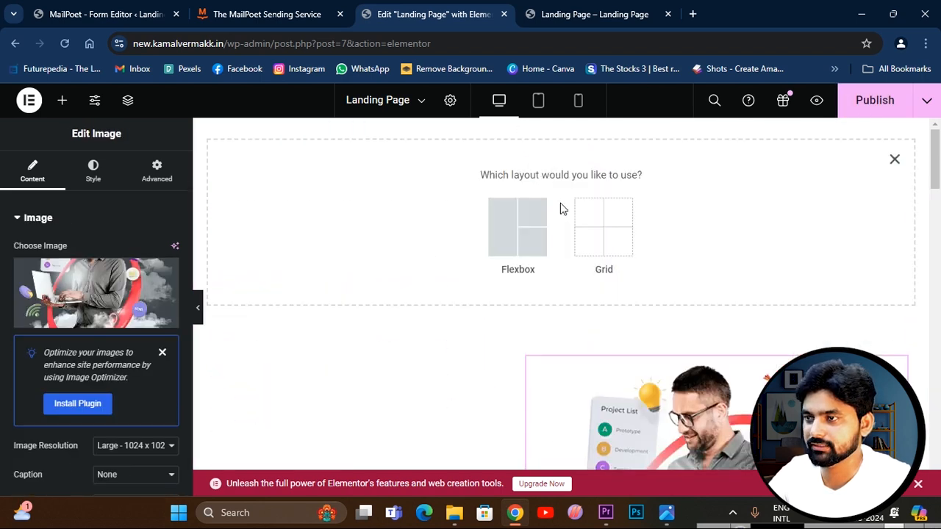
{"action": "left_click", "coordinate": [534, 226]}
{"action": "left_click", "coordinate": [523, 213]}
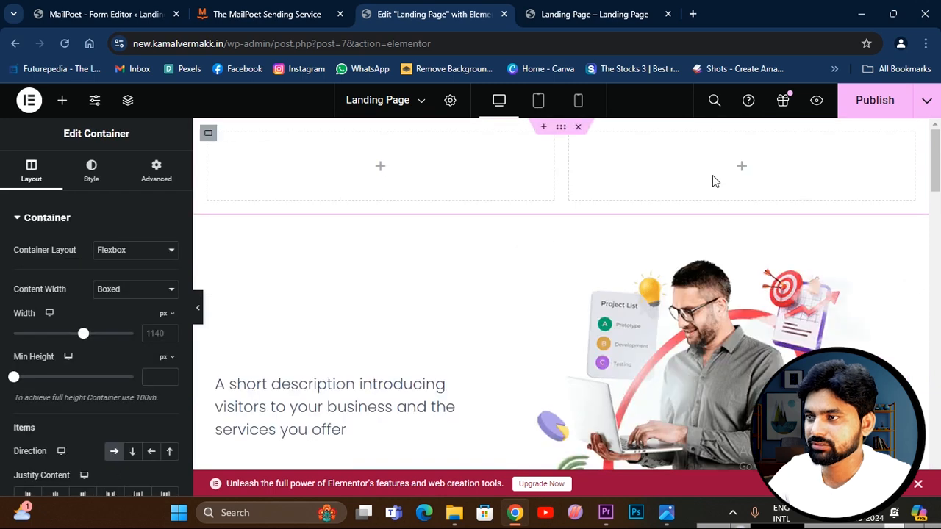
Place an Image widget in the new container's second column and a Shortcode widget in its first column.
{"action": "left_click", "coordinate": [743, 168]}
{"action": "left_click_drag", "start_coordinate": [141, 388], "coordinate": [724, 167]}
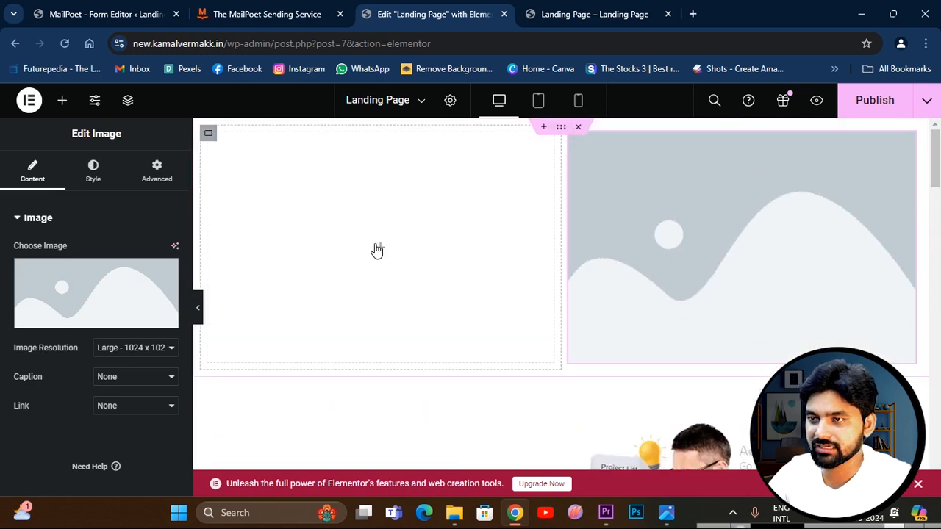
{"action": "left_click", "coordinate": [377, 249]}
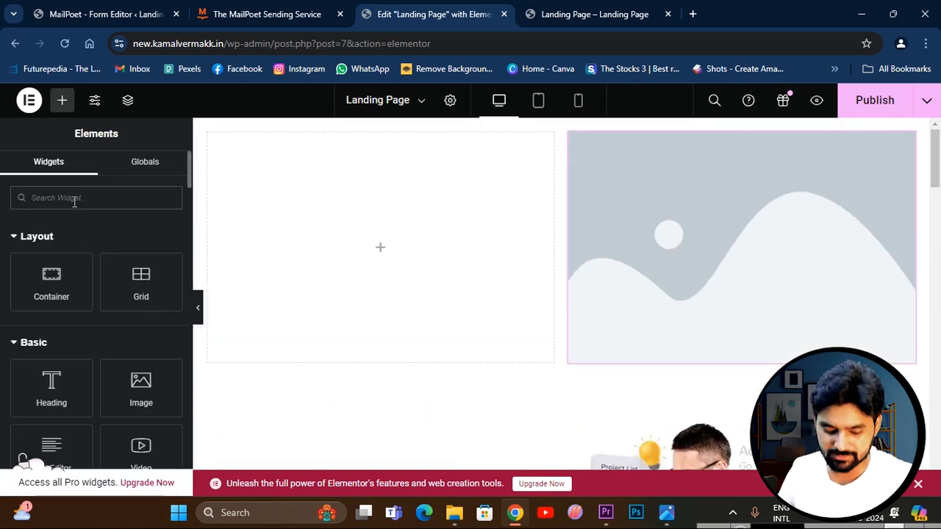
{"action": "type", "text": "short"}
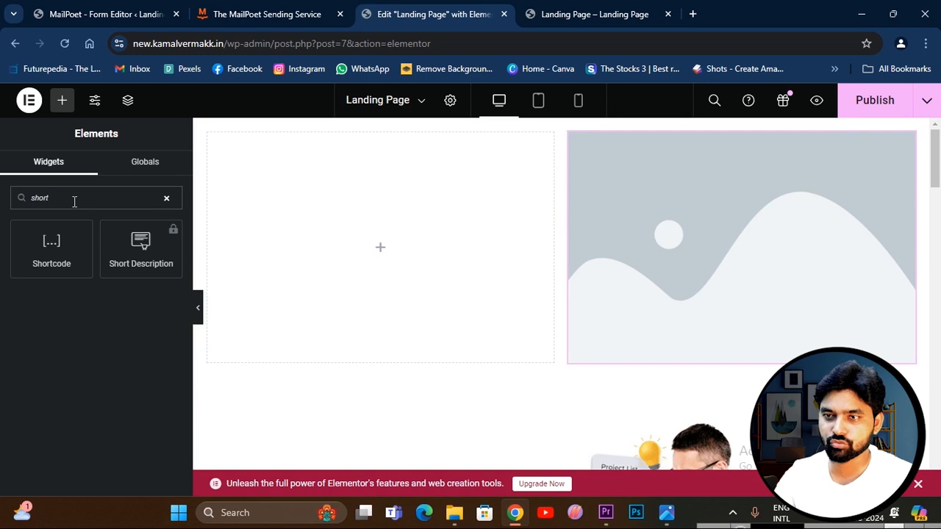
{"action": "left_click_drag", "start_coordinate": [48, 261], "coordinate": [367, 255]}
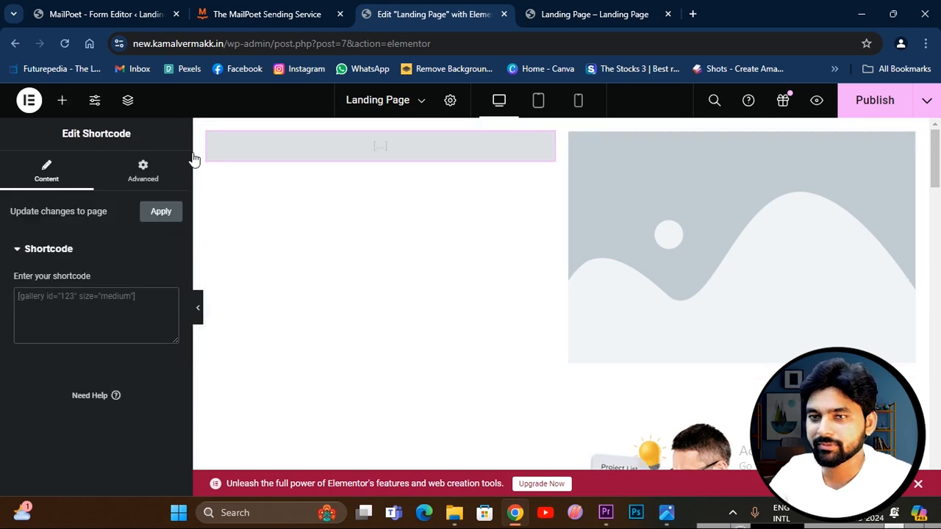
Enter the shortcode [mailpoet_form id="1"] in the Shortcode widget, check the embedded form, and publish the page.
{"action": "left_click", "coordinate": [107, 14]}
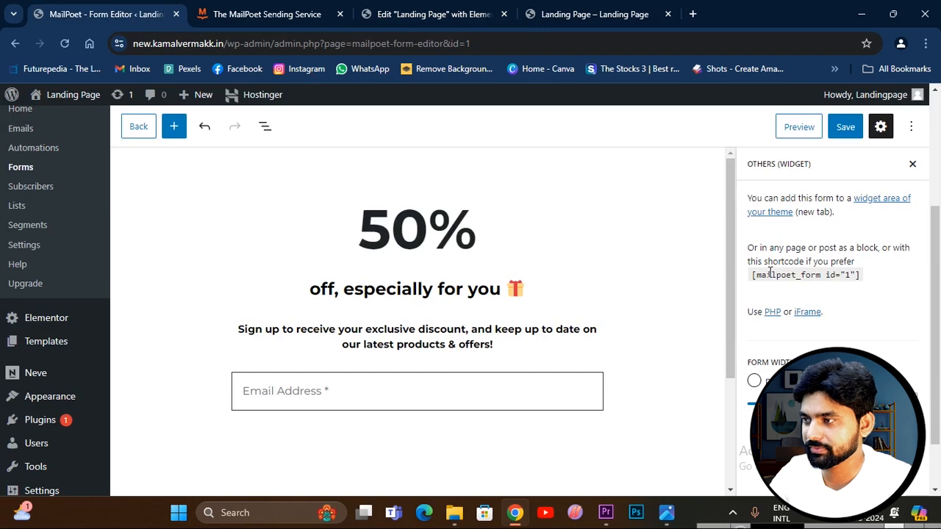
{"action": "left_click", "coordinate": [412, 14]}
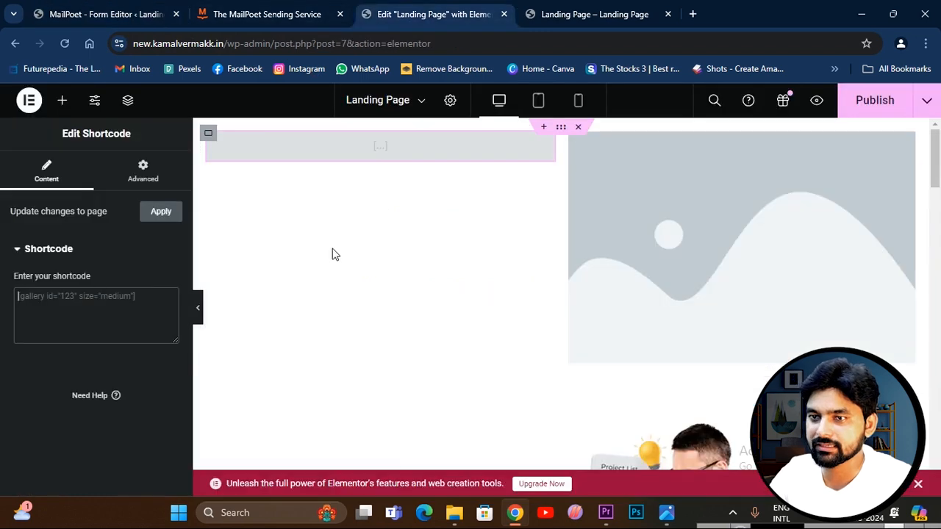
{"action": "type", "text": "[mailpoet_form id=\"1\"]"}
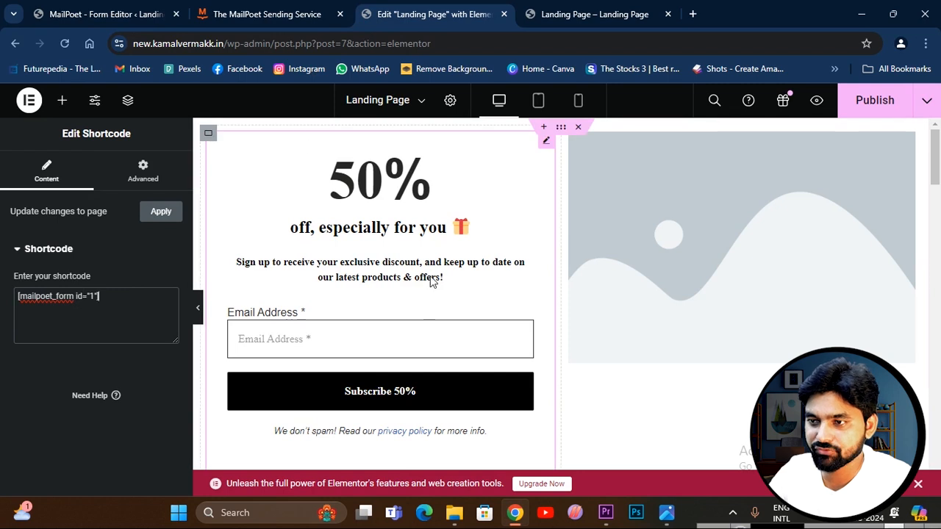
{"action": "scroll", "coordinate": [373, 243], "scroll_direction": "down", "scroll_amount": 3}
{"action": "scroll", "coordinate": [400, 361], "scroll_direction": "up", "scroll_amount": 2}
{"action": "scroll", "coordinate": [361, 326], "scroll_direction": "up", "scroll_amount": 1}
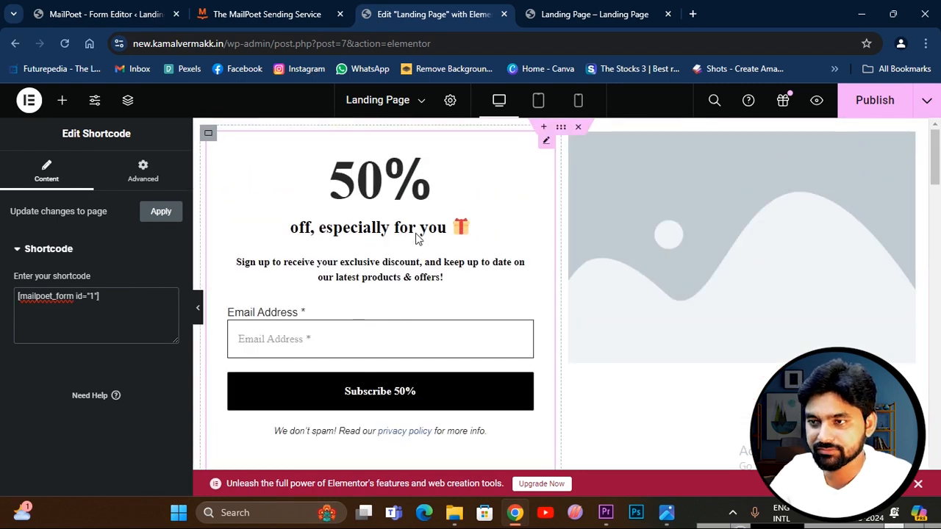
{"action": "scroll", "coordinate": [388, 235], "scroll_direction": "down", "scroll_amount": 4}
{"action": "scroll", "coordinate": [372, 279], "scroll_direction": "up", "scroll_amount": 4}
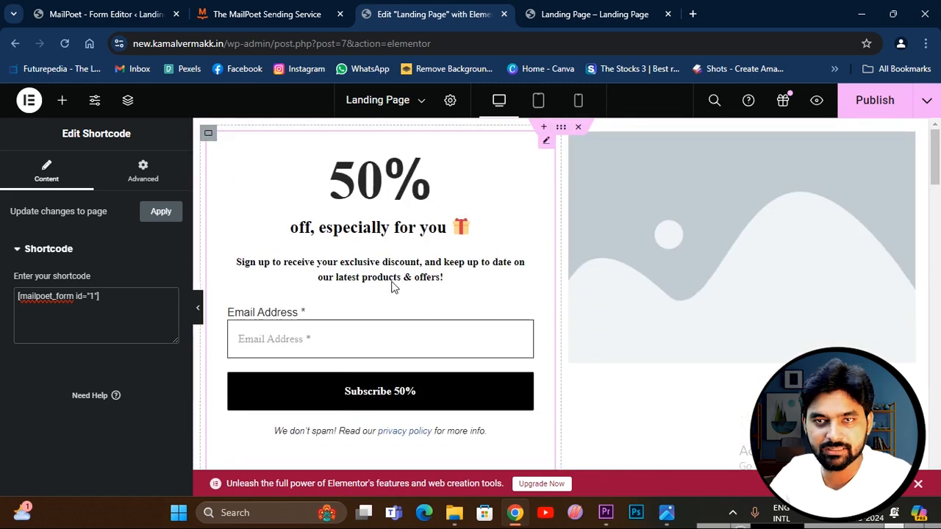
{"action": "left_click", "coordinate": [859, 109]}
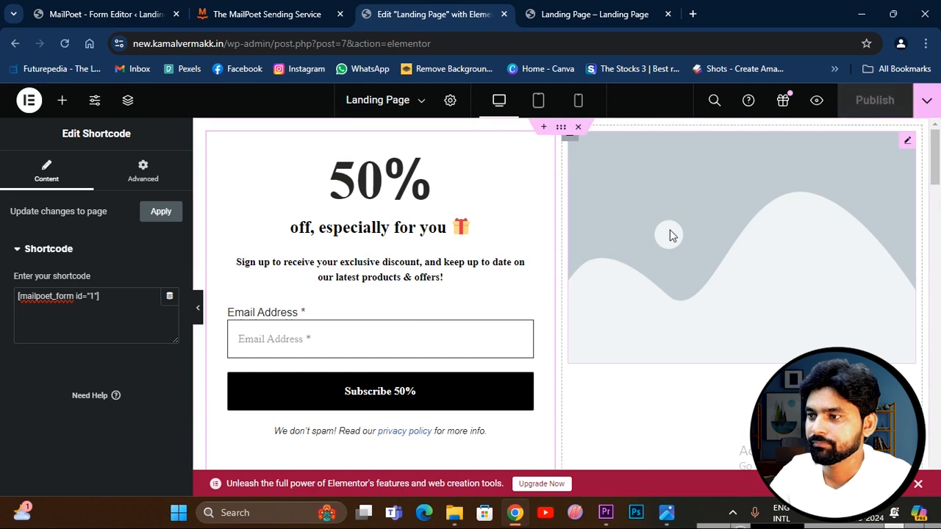
Delete the old hero container between the sign-up form section and the lorem ipsum section.
{"action": "scroll", "coordinate": [647, 265], "scroll_direction": "down", "scroll_amount": 3}
{"action": "scroll", "coordinate": [466, 336], "scroll_direction": "down", "scroll_amount": 3}
{"action": "scroll", "coordinate": [519, 330], "scroll_direction": "up", "scroll_amount": 3}
{"action": "left_click", "coordinate": [579, 316]}
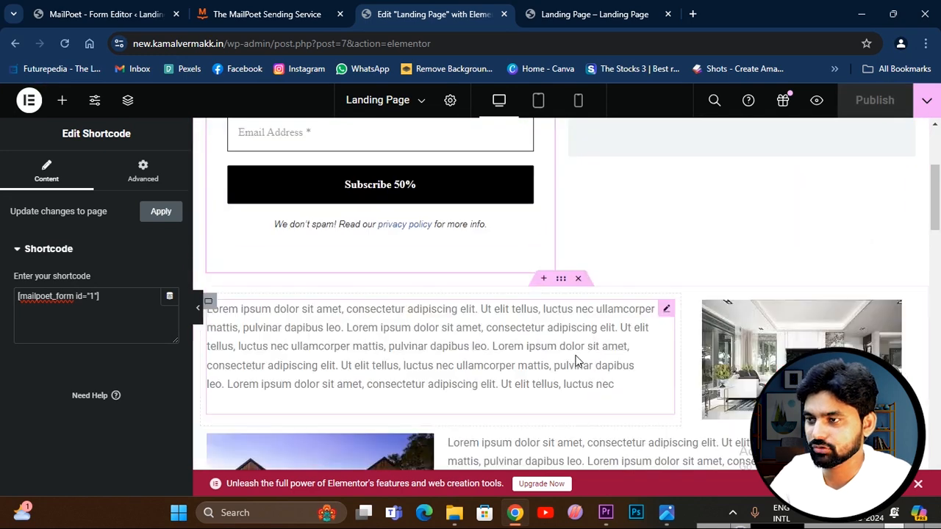
Set the placeholder image beside the sign-up form to website-banner-img.png from the media library.
{"action": "scroll", "coordinate": [698, 284], "scroll_direction": "up", "scroll_amount": 3}
{"action": "left_click", "coordinate": [722, 262]}
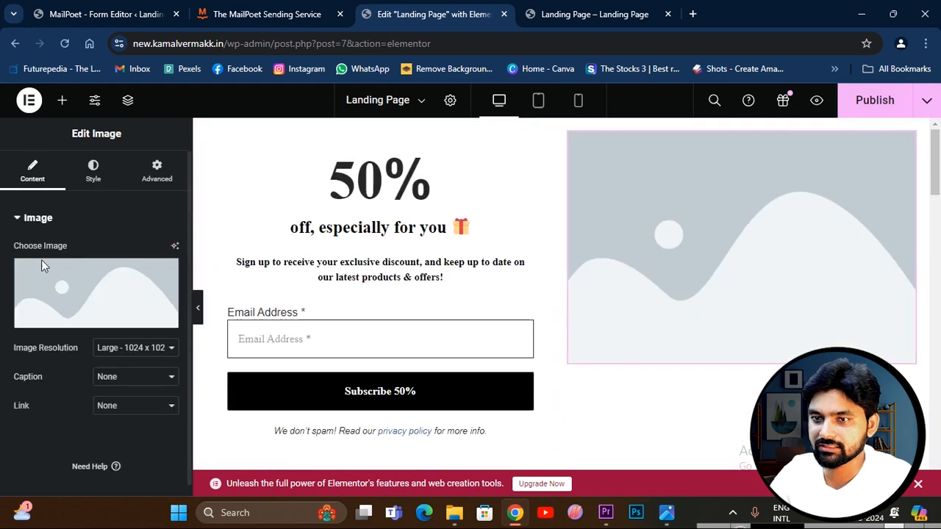
{"action": "left_click", "coordinate": [83, 286]}
{"action": "left_click", "coordinate": [417, 358]}
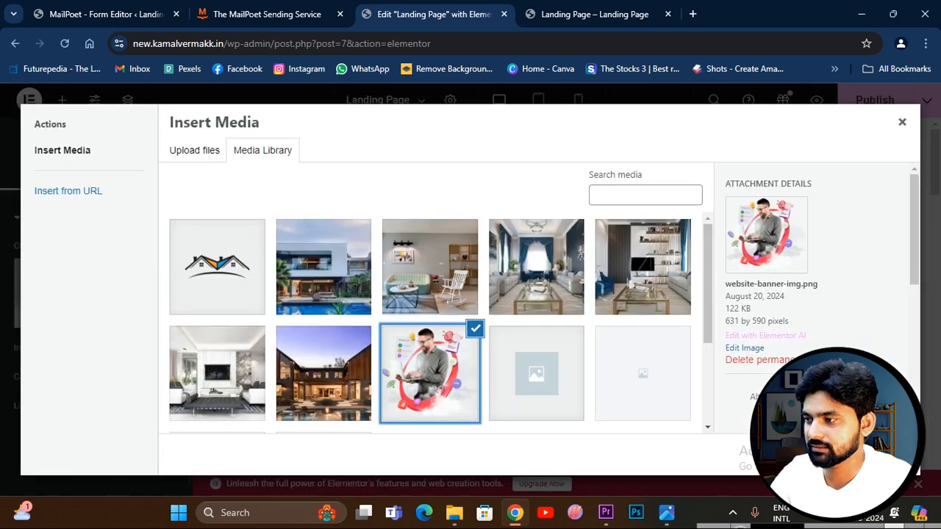
{"action": "left_click", "coordinate": [886, 454]}
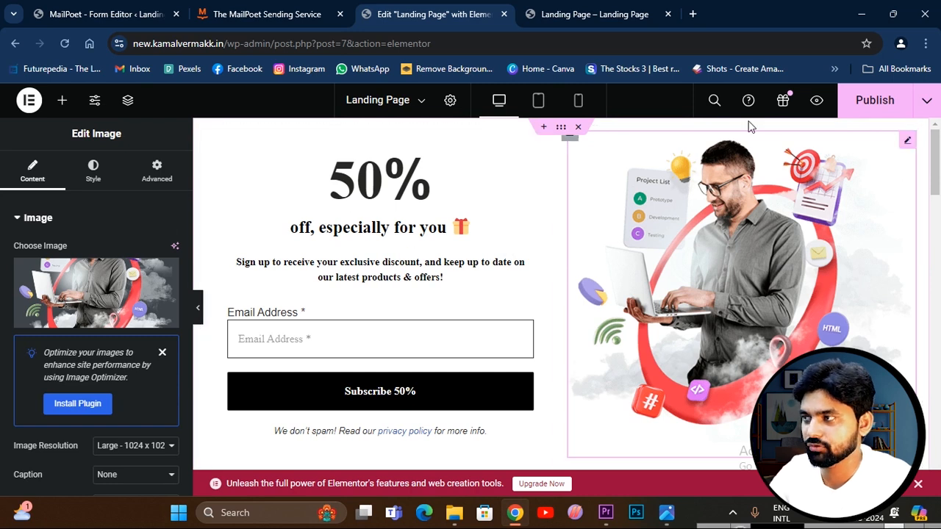
Publish the page, reload the live landing page, and check the embedded 50% sign-up form's email address field.
{"action": "left_click", "coordinate": [874, 102]}
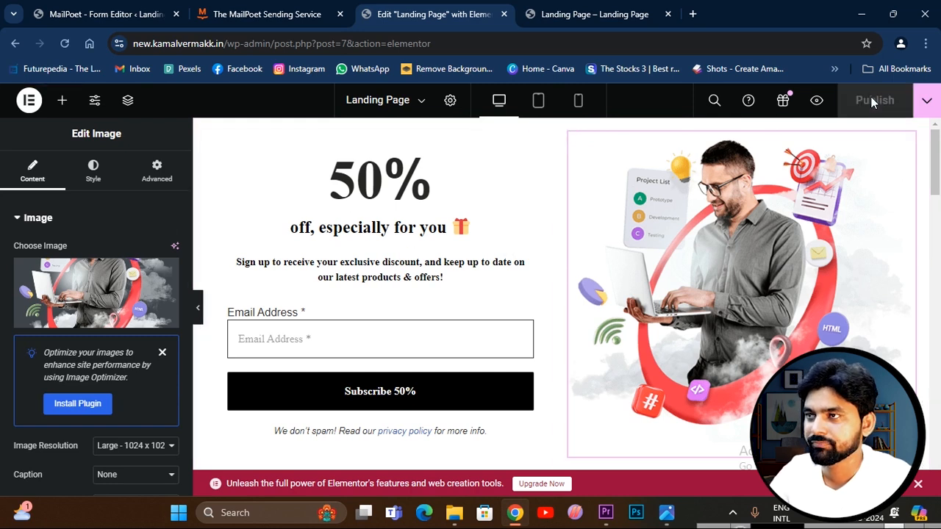
{"action": "left_click", "coordinate": [599, 15]}
{"action": "scroll", "coordinate": [204, 219], "scroll_direction": "up", "scroll_amount": 10}
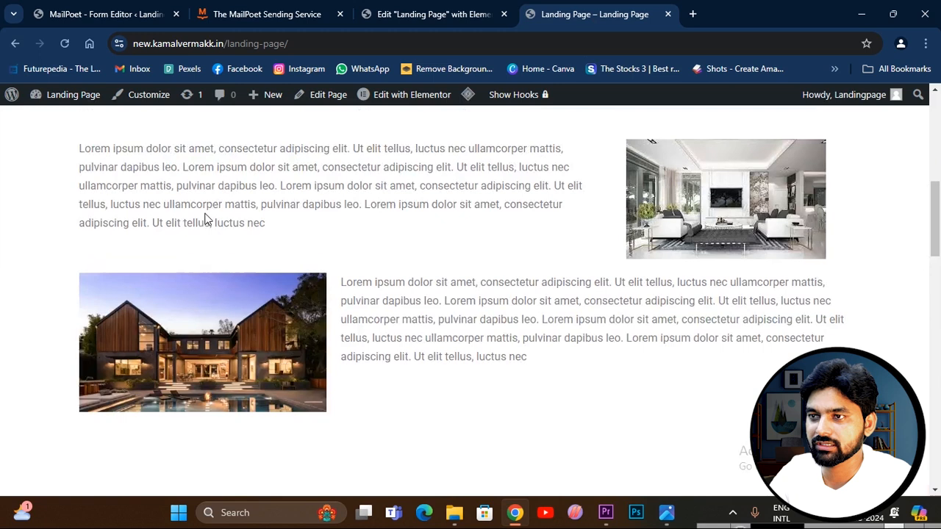
{"action": "left_click", "coordinate": [65, 45]}
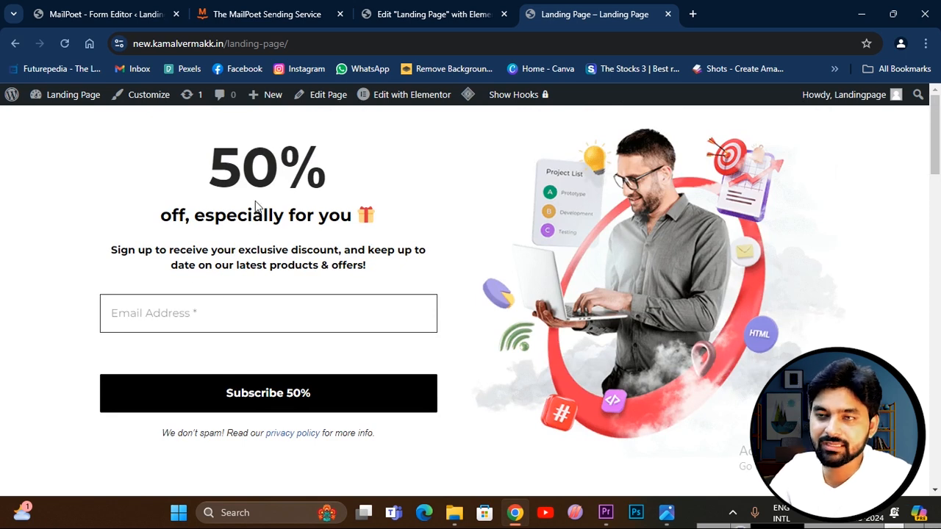
{"action": "left_click", "coordinate": [168, 315]}
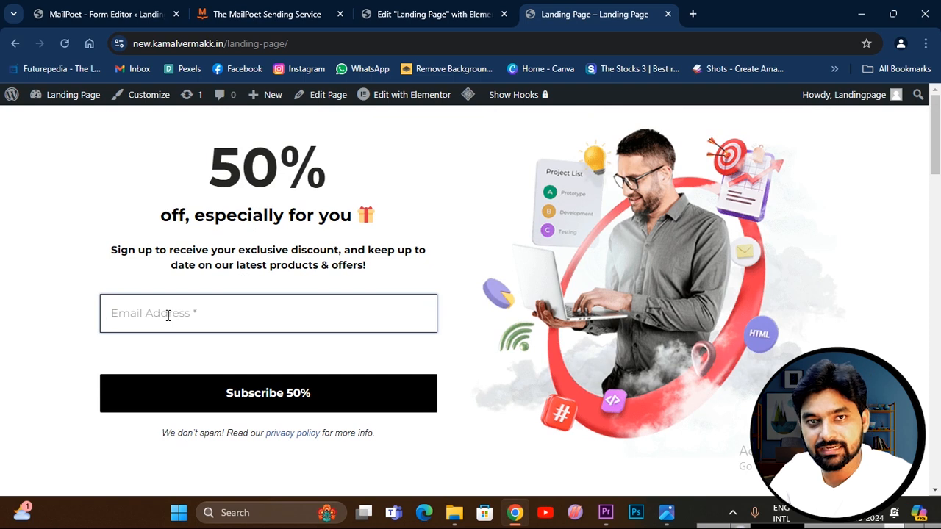
{"action": "left_click", "coordinate": [223, 248]}
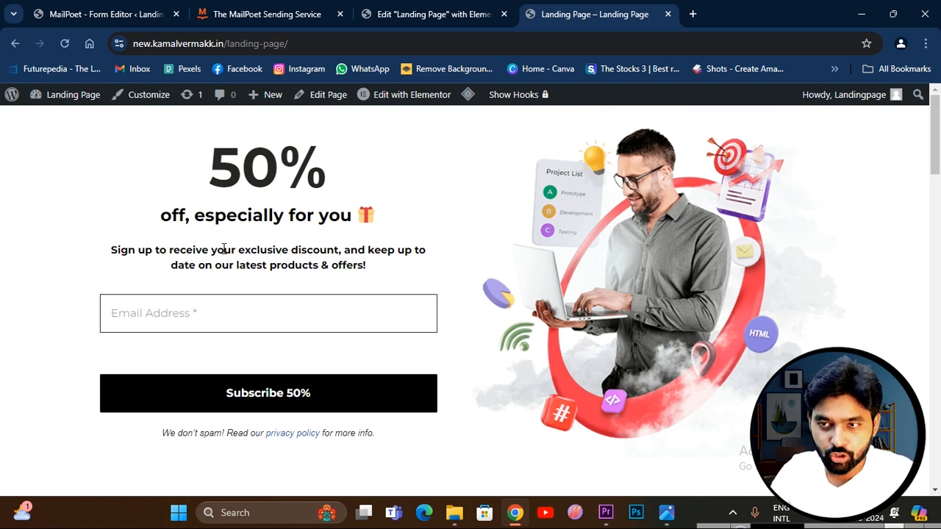
{"action": "left_click", "coordinate": [135, 307]}
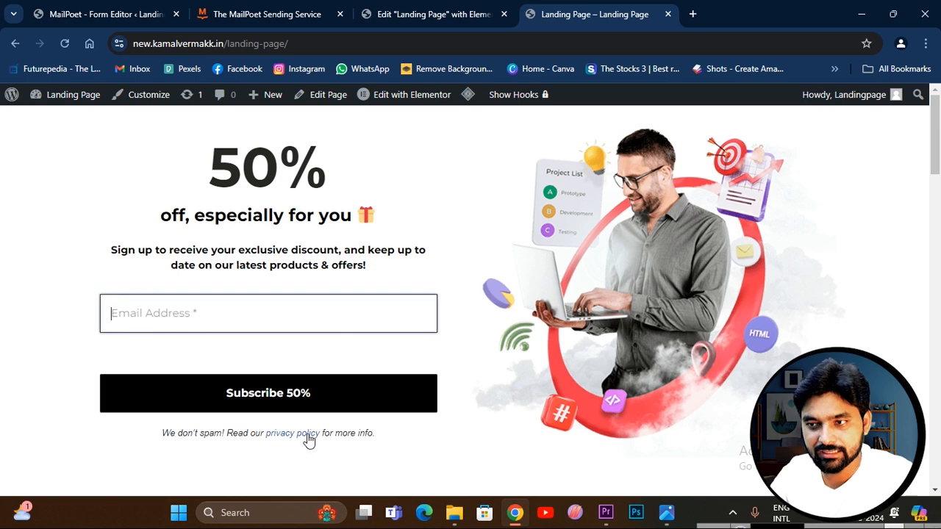
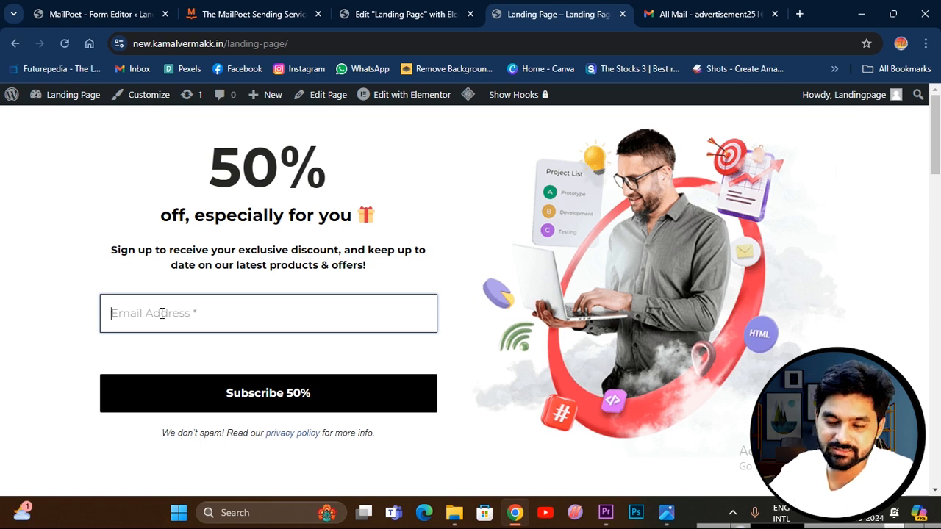
Enter a test email address in the landing page's 50% discount form and submit the subscription.
{"action": "left_click", "coordinate": [162, 313]}
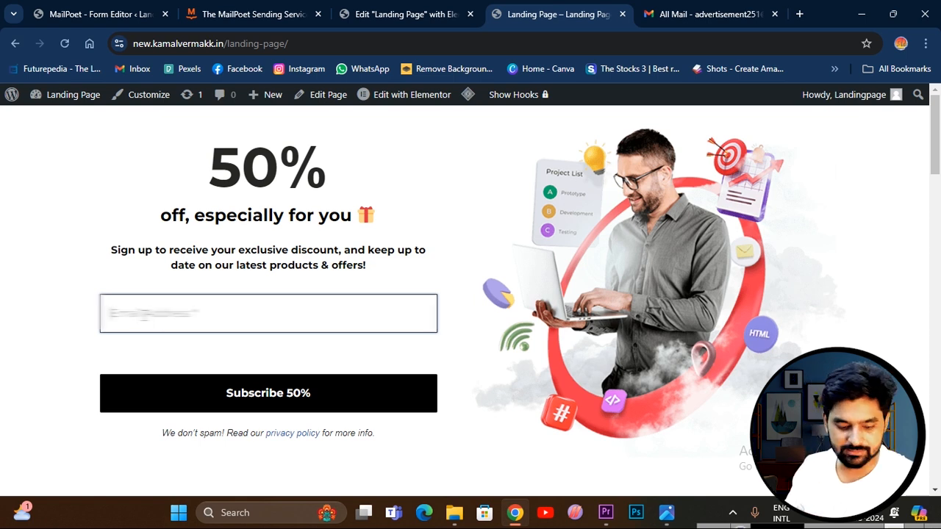
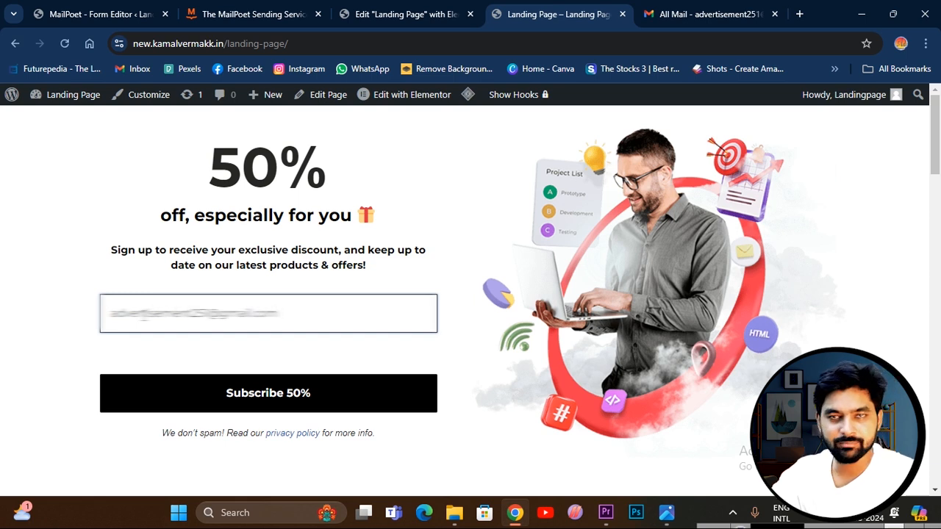
{"action": "left_click", "coordinate": [272, 395]}
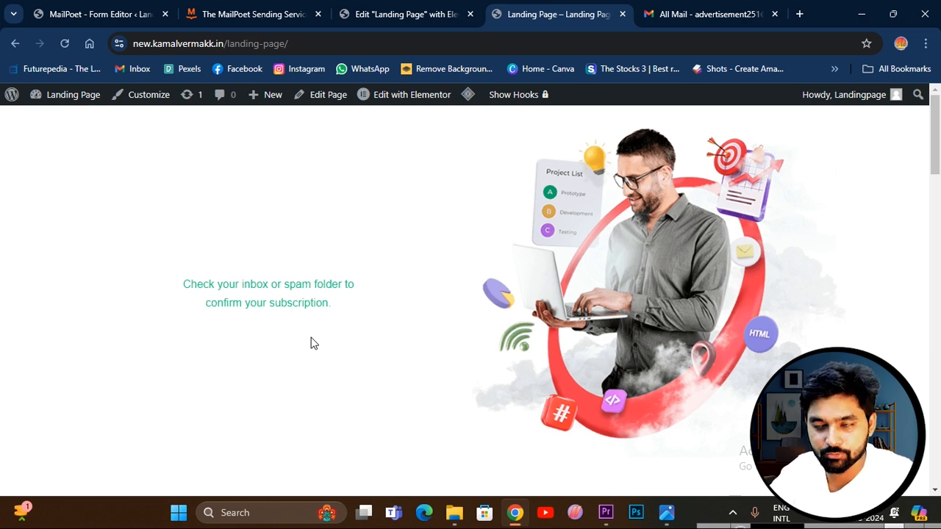
Examine the MailPoet subscribers by status: all, subscribed, unconfirmed, unsubscribed and inactive.
{"action": "left_click", "coordinate": [81, 15]}
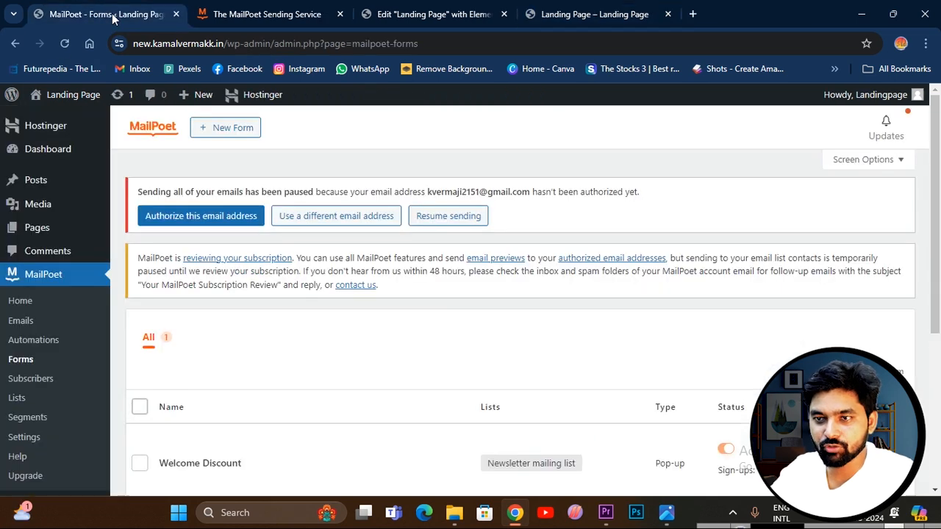
{"action": "left_click", "coordinate": [34, 384]}
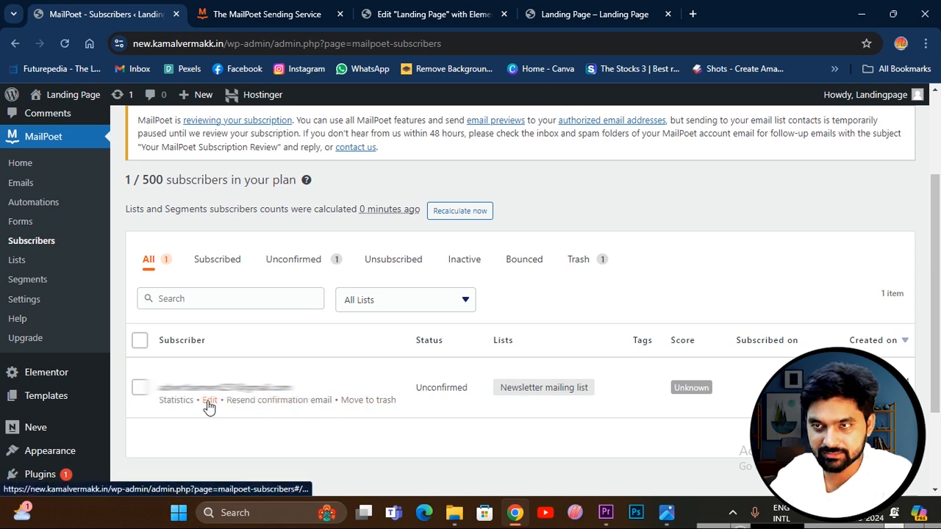
{"action": "left_click", "coordinate": [219, 261]}
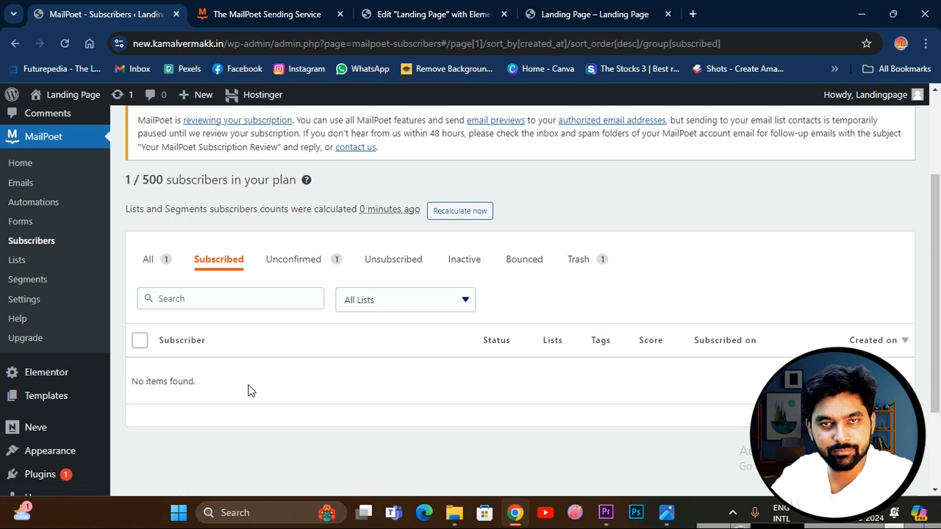
{"action": "left_click", "coordinate": [150, 261]}
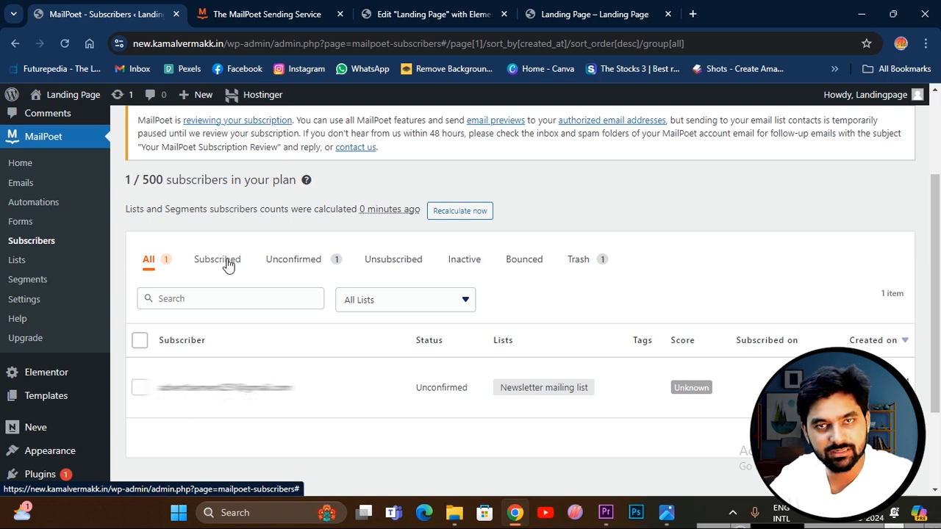
{"action": "left_click", "coordinate": [288, 260]}
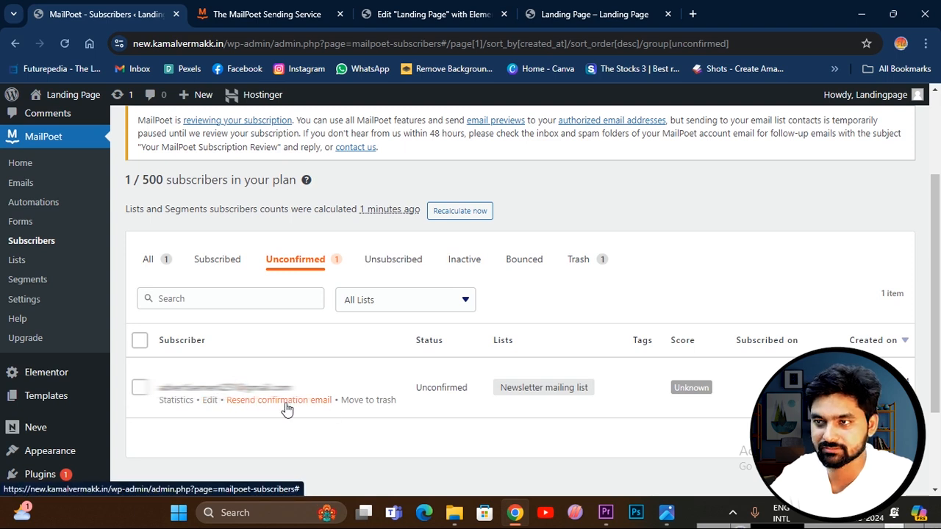
{"action": "left_click", "coordinate": [403, 259]}
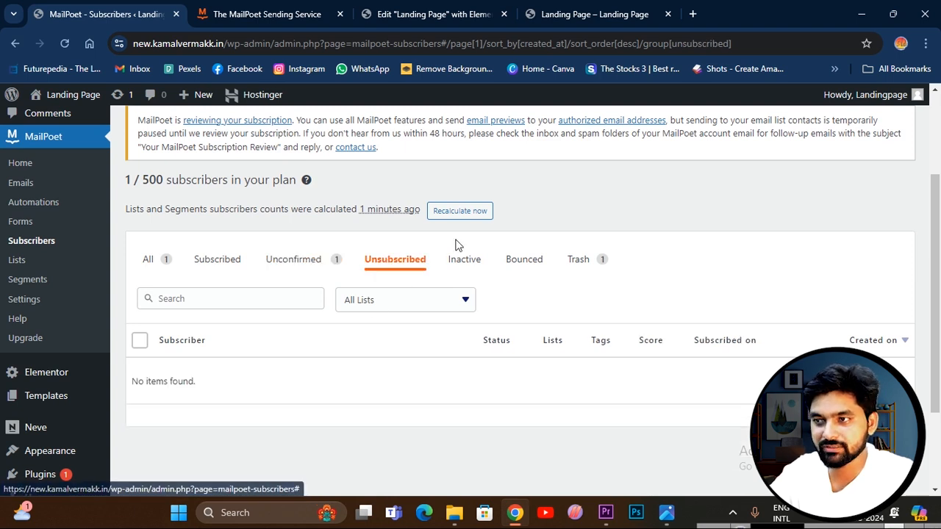
{"action": "left_click", "coordinate": [469, 266]}
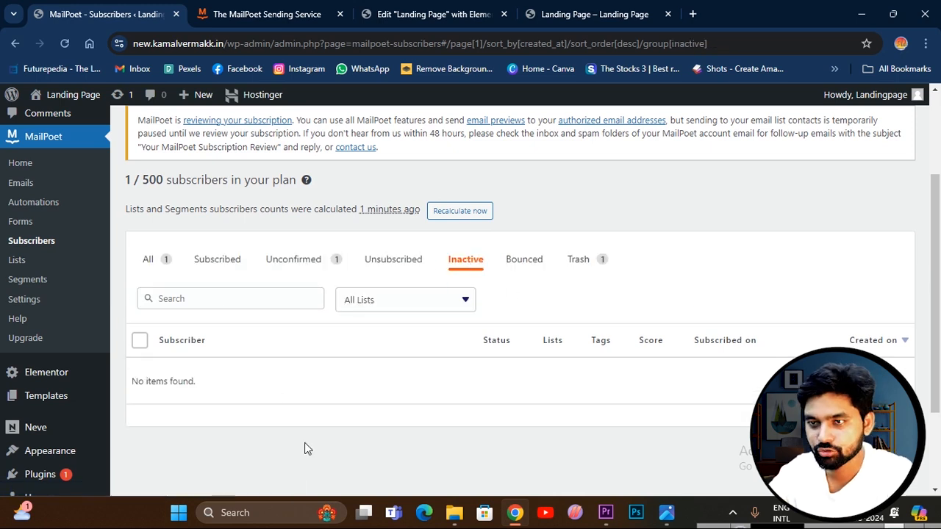
{"action": "left_click", "coordinate": [207, 270]}
{"action": "left_click", "coordinate": [168, 260]}
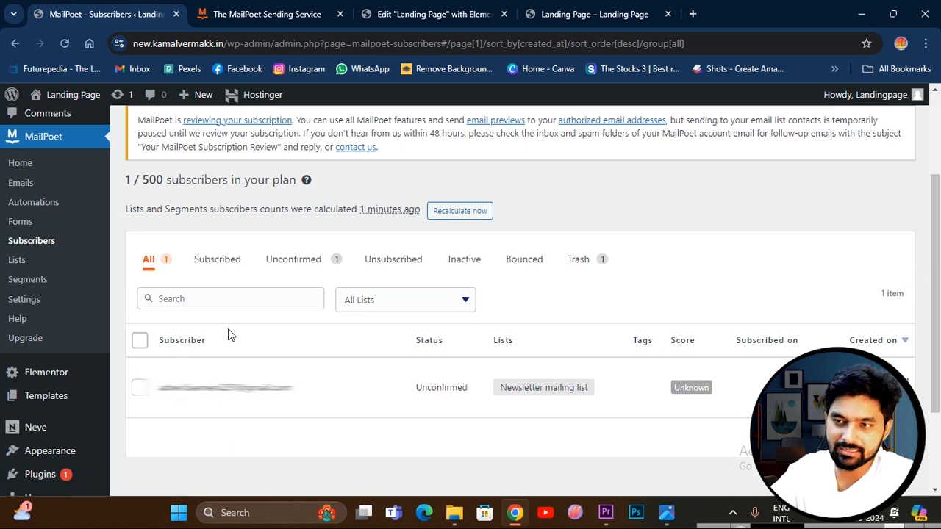
{"action": "scroll", "coordinate": [242, 441], "scroll_direction": "down", "scroll_amount": 3}
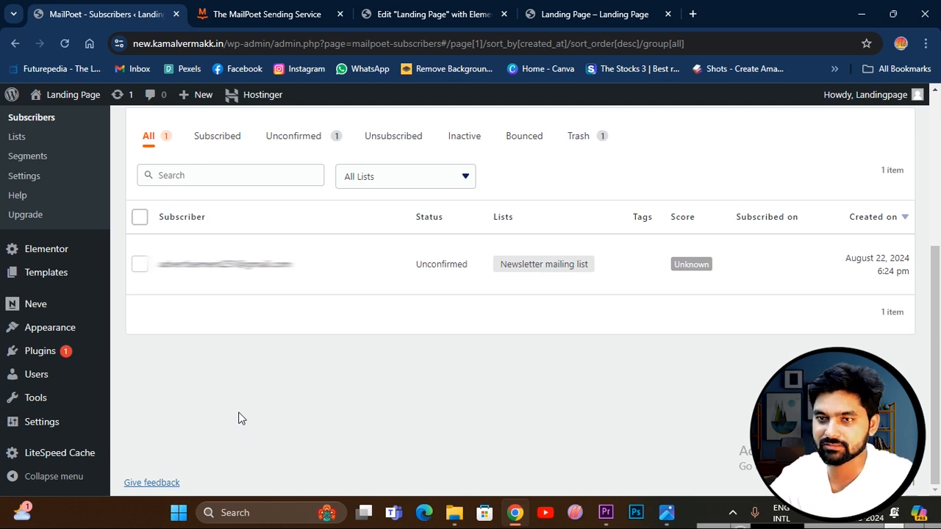
{"action": "scroll", "coordinate": [191, 345], "scroll_direction": "up", "scroll_amount": 3}
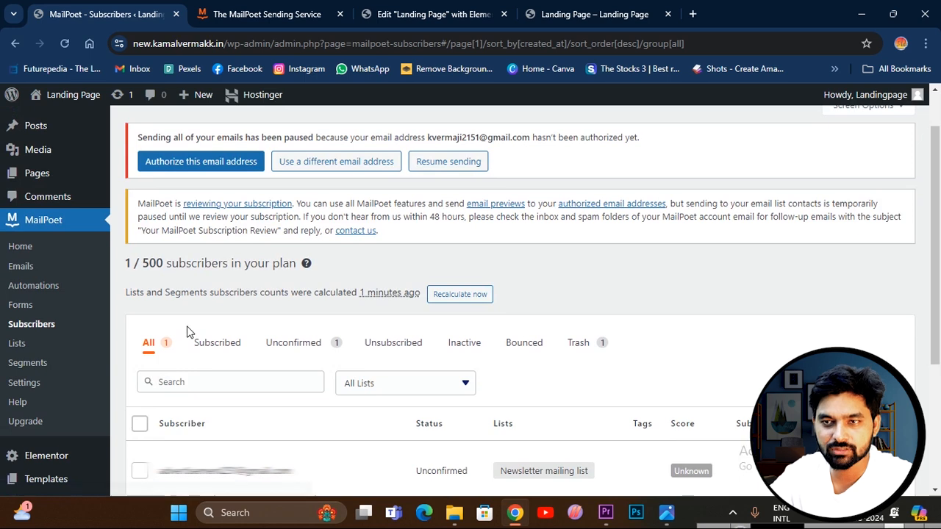
Start a new MailPoet email, review the available email types, and create a Newsletter.
{"action": "left_click", "coordinate": [22, 267]}
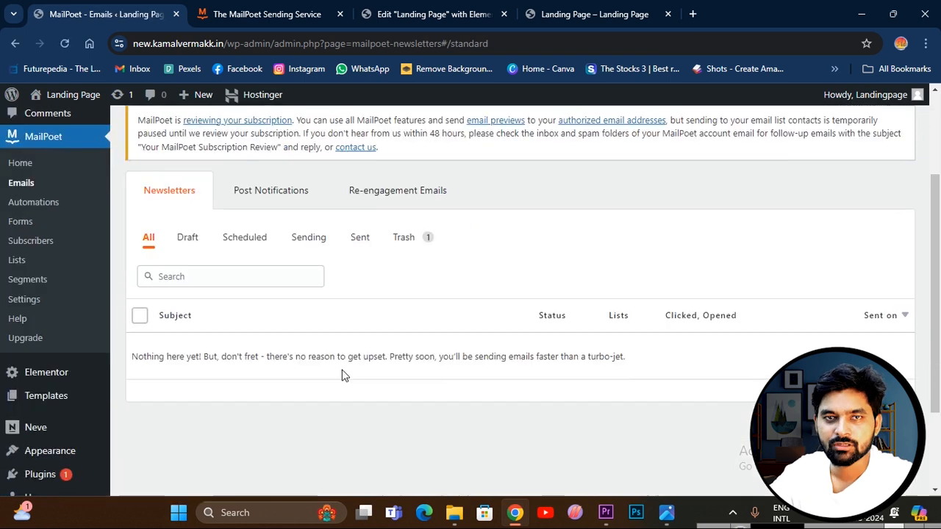
{"action": "scroll", "coordinate": [319, 343], "scroll_direction": "up", "scroll_amount": 3}
{"action": "left_click", "coordinate": [197, 130]}
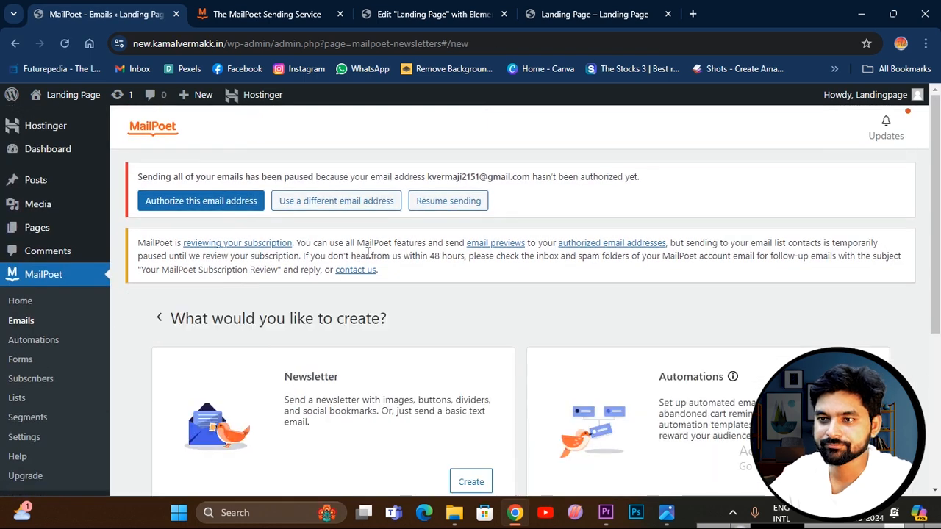
{"action": "scroll", "coordinate": [387, 321], "scroll_direction": "down", "scroll_amount": 2}
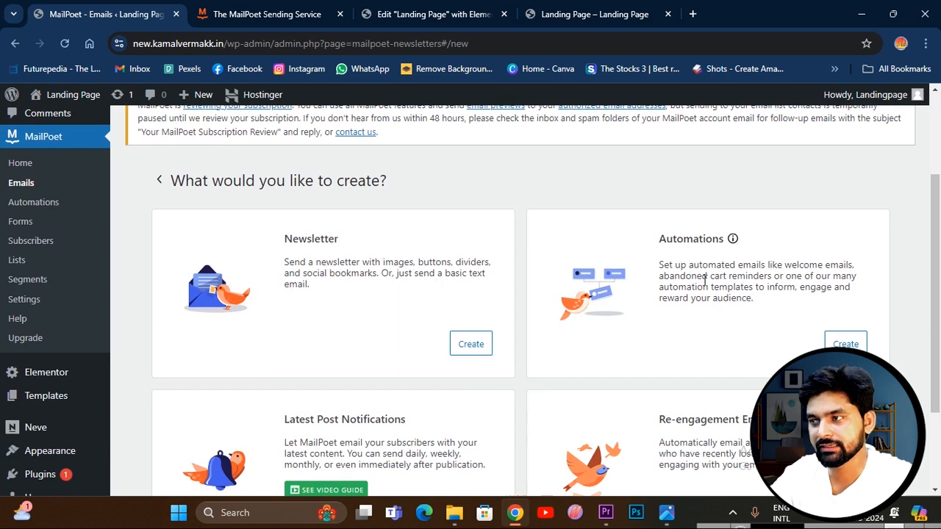
{"action": "scroll", "coordinate": [824, 337], "scroll_direction": "down", "scroll_amount": 3}
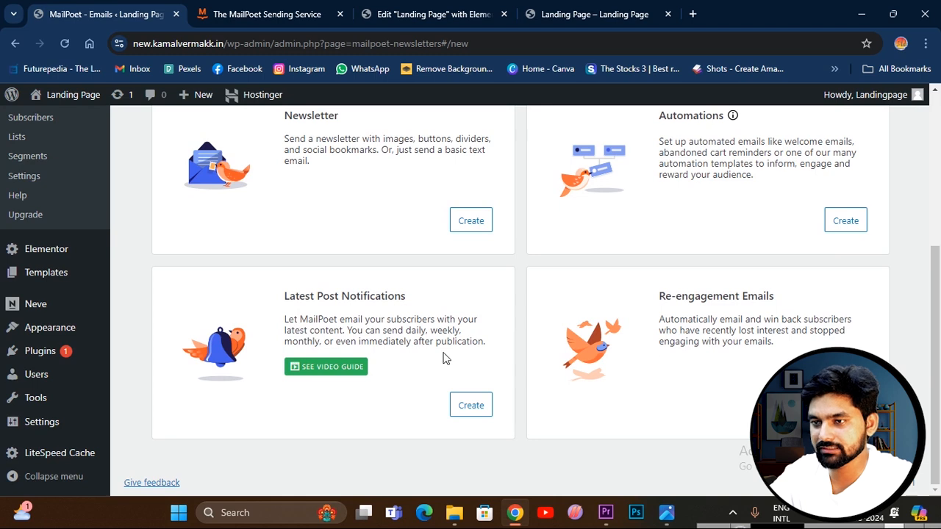
{"action": "scroll", "coordinate": [582, 319], "scroll_direction": "up", "scroll_amount": 3}
{"action": "scroll", "coordinate": [504, 333], "scroll_direction": "up", "scroll_amount": 1}
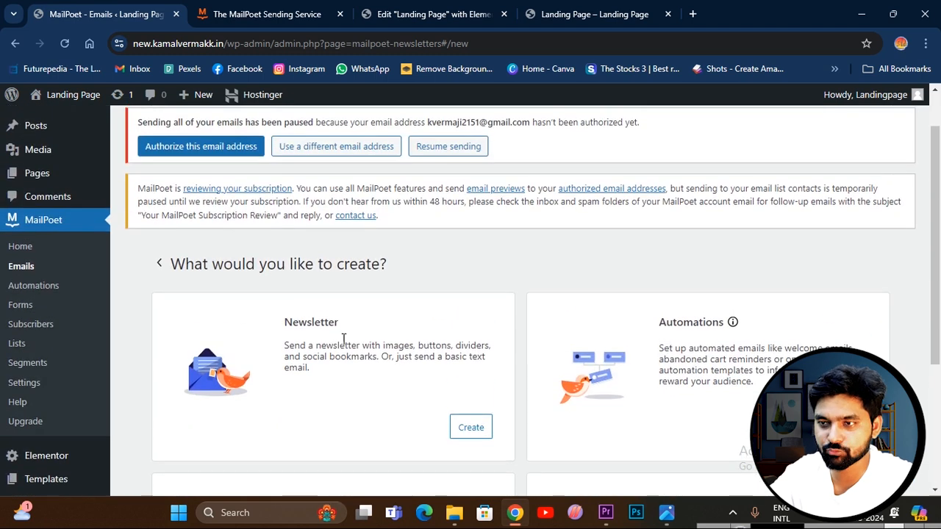
{"action": "left_click", "coordinate": [468, 428]}
Browse the newsletter templates and select the Newsletter: Blank 1:3 Column template.
{"action": "scroll", "coordinate": [380, 358], "scroll_direction": "down", "scroll_amount": 2}
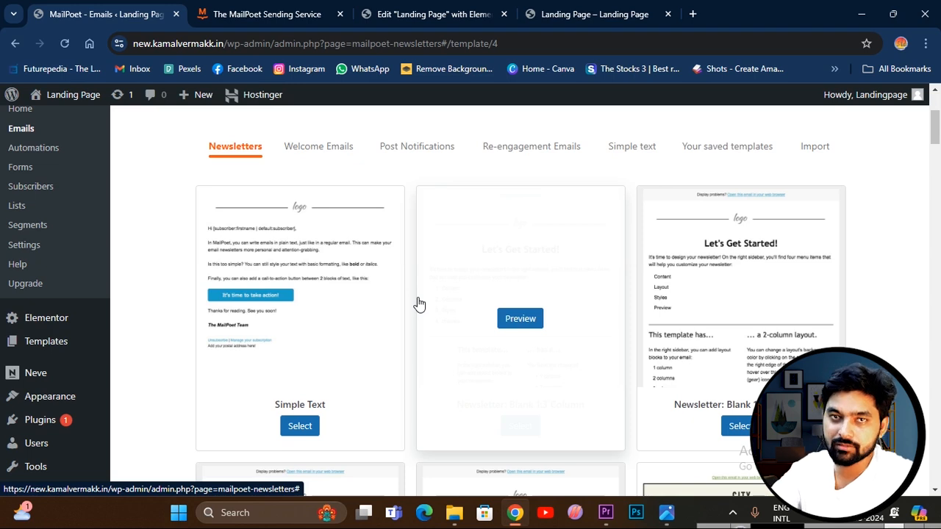
{"action": "scroll", "coordinate": [672, 273], "scroll_direction": "down", "scroll_amount": 3}
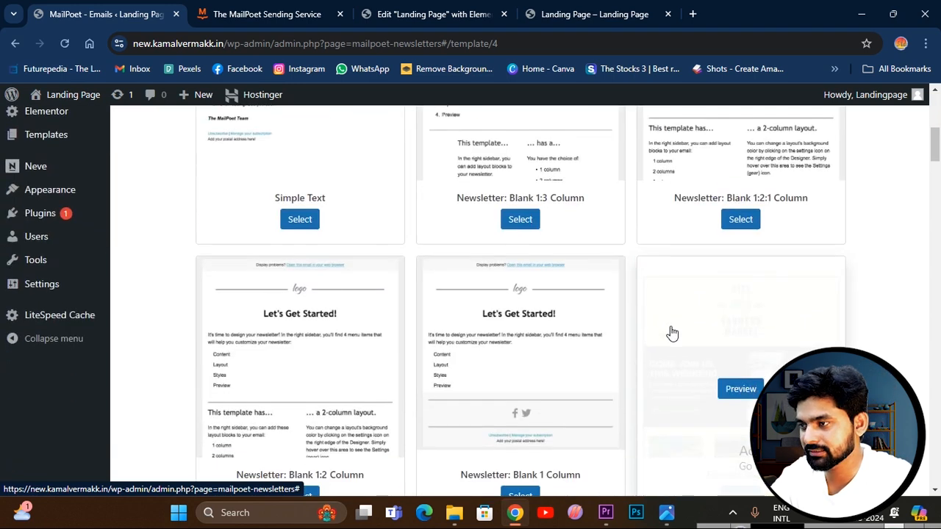
{"action": "scroll", "coordinate": [651, 328], "scroll_direction": "down", "scroll_amount": 5}
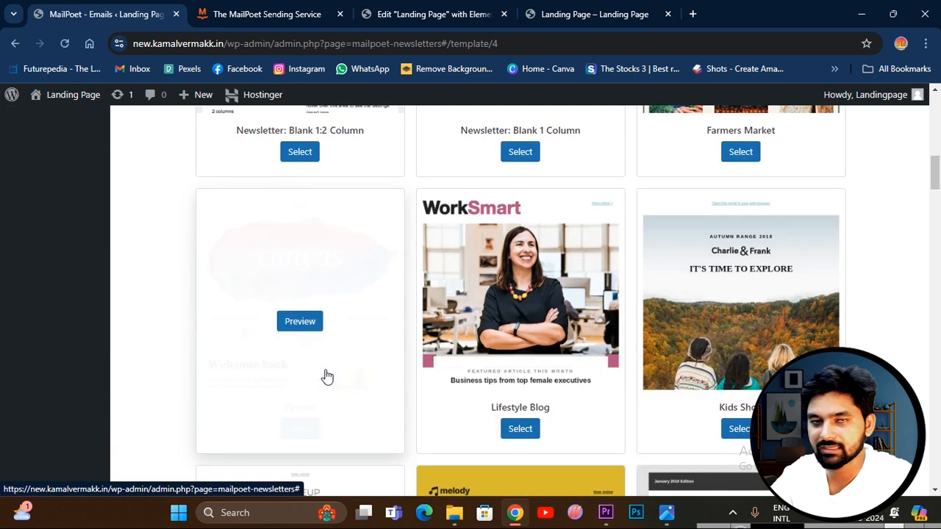
{"action": "scroll", "coordinate": [630, 336], "scroll_direction": "down", "scroll_amount": 3}
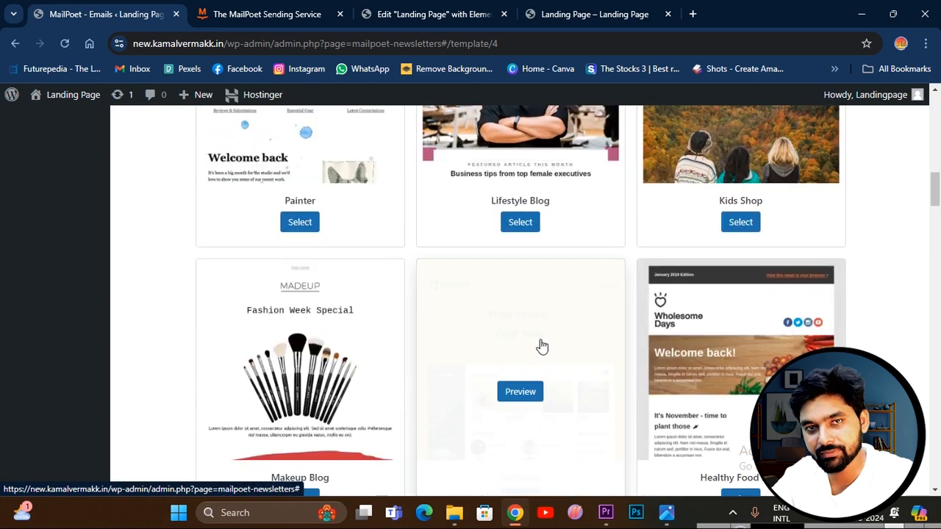
{"action": "scroll", "coordinate": [542, 346], "scroll_direction": "up", "scroll_amount": 5}
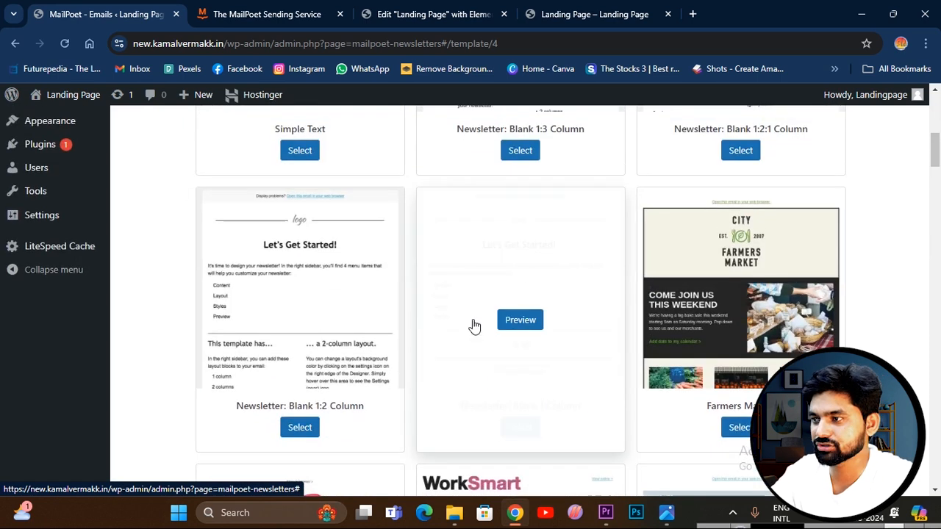
{"action": "scroll", "coordinate": [551, 309], "scroll_direction": "up", "scroll_amount": 2}
{"action": "scroll", "coordinate": [551, 290], "scroll_direction": "up", "scroll_amount": 2}
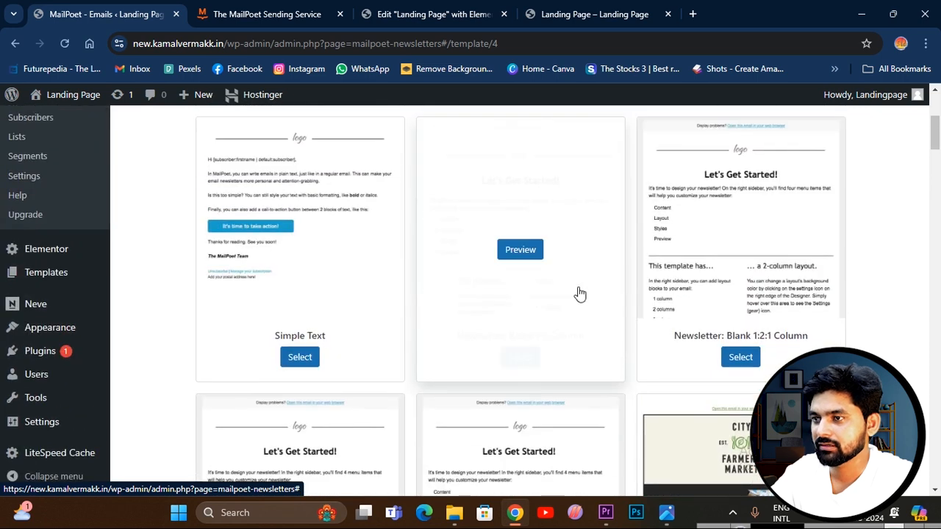
{"action": "left_click", "coordinate": [519, 358]}
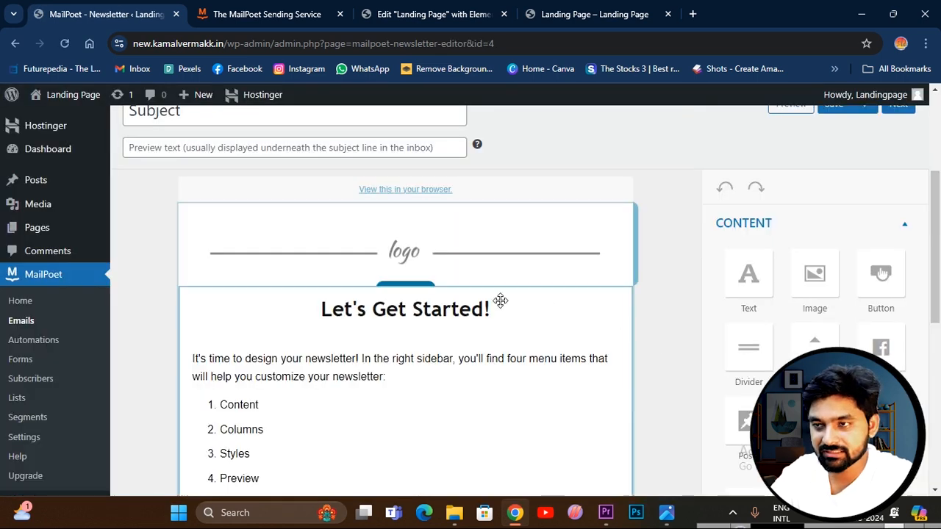
Review the newsletter template's logo, text, column and footer blocks, and save the newsletter.
{"action": "left_click", "coordinate": [411, 251]}
{"action": "left_click", "coordinate": [242, 424]}
{"action": "scroll", "coordinate": [278, 375], "scroll_direction": "down", "scroll_amount": 2}
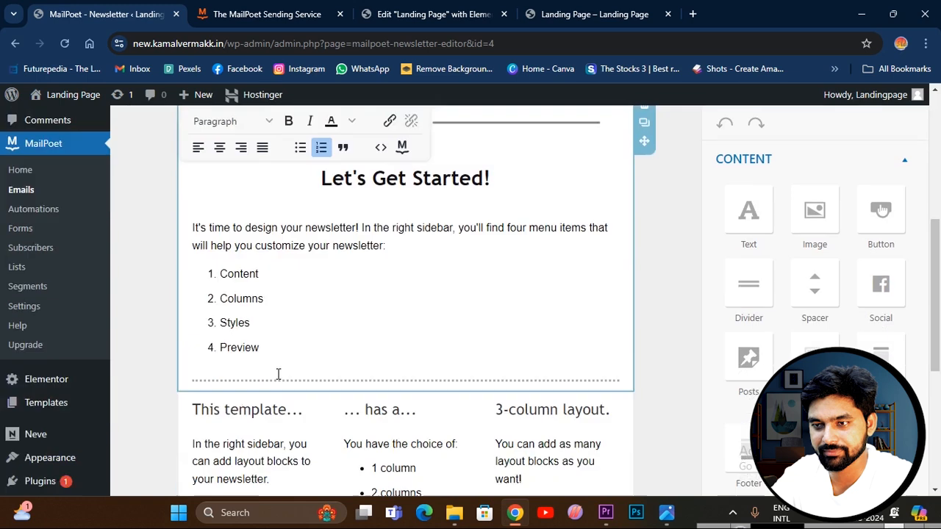
{"action": "scroll", "coordinate": [252, 340], "scroll_direction": "down", "scroll_amount": 1}
{"action": "scroll", "coordinate": [447, 366], "scroll_direction": "down", "scroll_amount": 2}
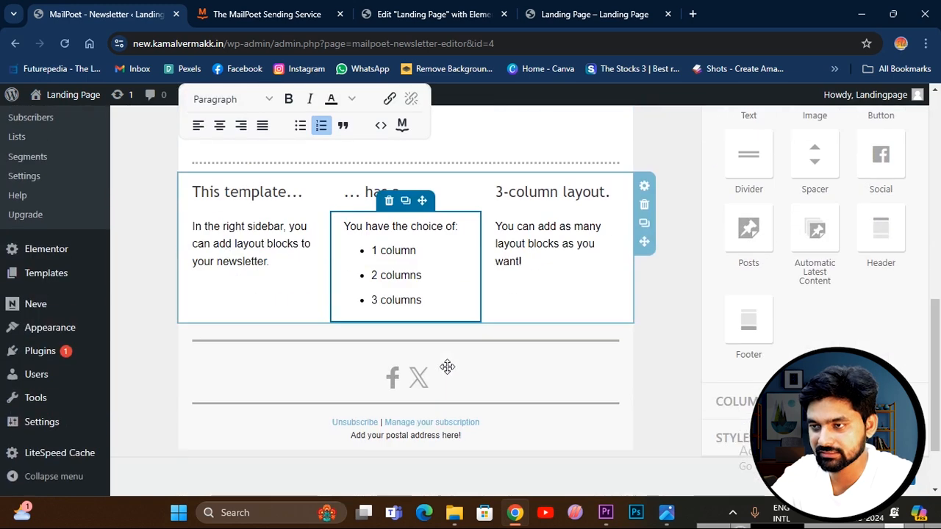
{"action": "scroll", "coordinate": [447, 367], "scroll_direction": "down", "scroll_amount": 2}
{"action": "scroll", "coordinate": [823, 243], "scroll_direction": "up", "scroll_amount": 2}
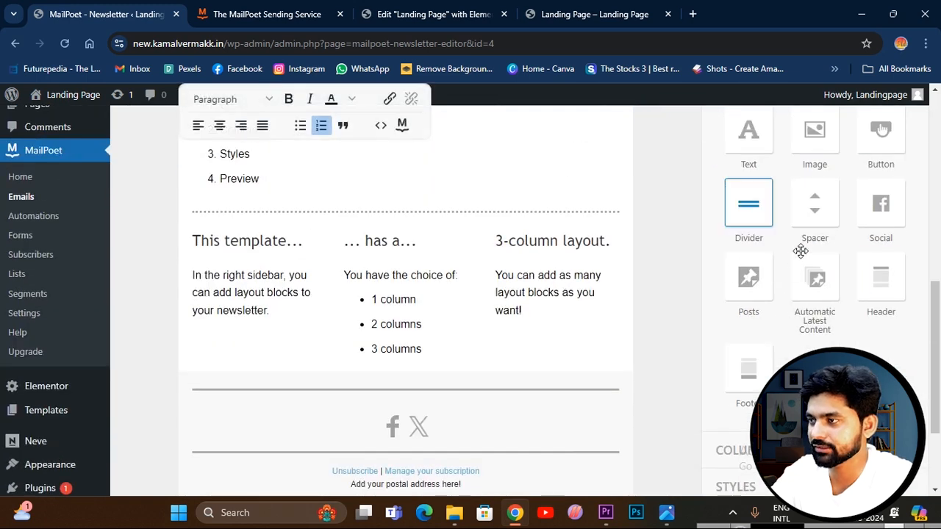
{"action": "scroll", "coordinate": [800, 252], "scroll_direction": "up", "scroll_amount": 2}
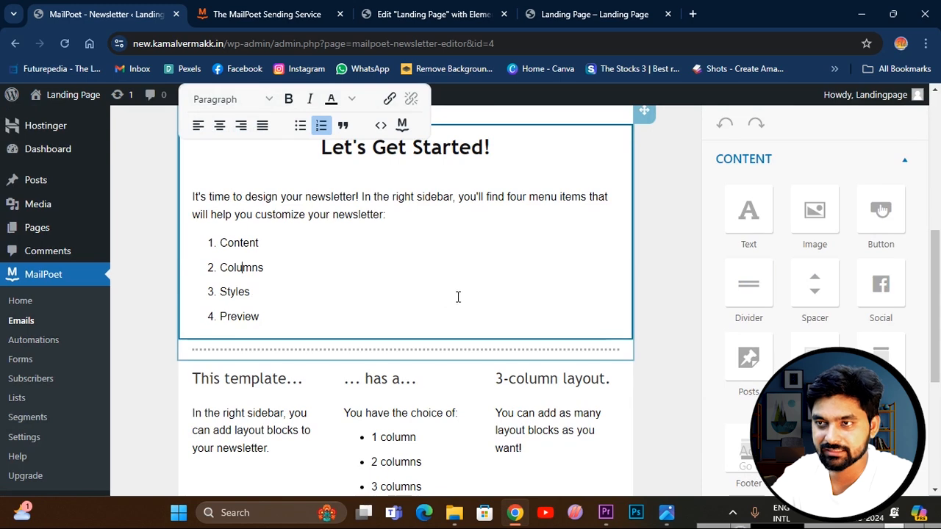
{"action": "scroll", "coordinate": [372, 274], "scroll_direction": "up", "scroll_amount": 5}
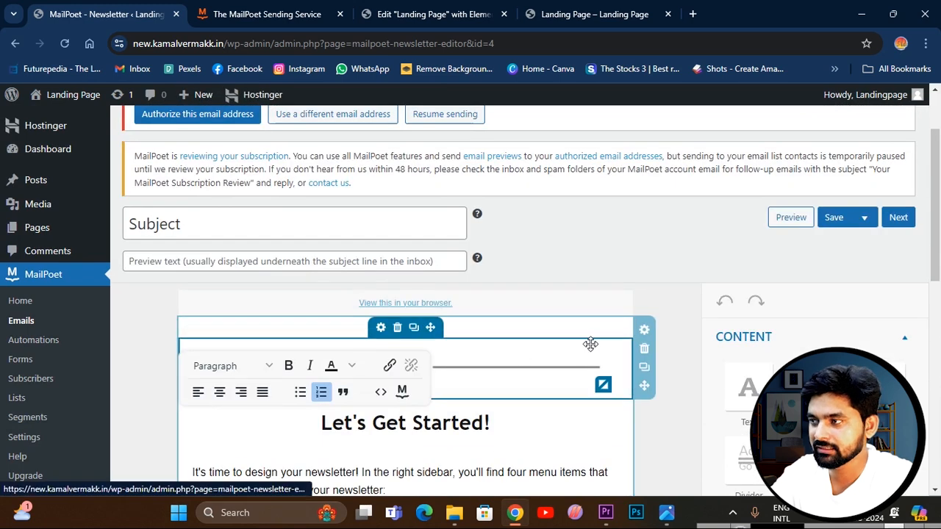
{"action": "left_click", "coordinate": [814, 235]}
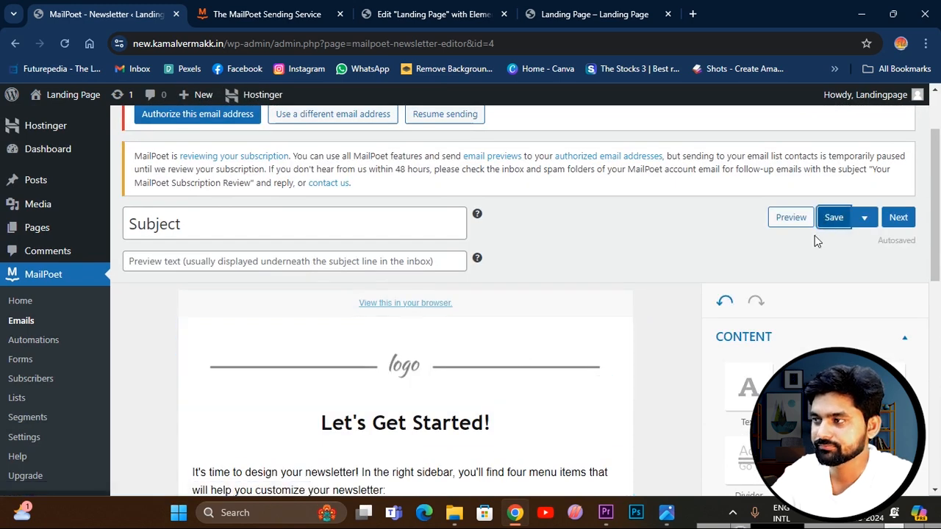
Continue to the newsletter's send settings, choose Newsletter mailing list as the recipients, and check the sender and reply-to fields.
{"action": "scroll", "coordinate": [802, 309], "scroll_direction": "down", "scroll_amount": 7}
{"action": "left_click", "coordinate": [880, 385]}
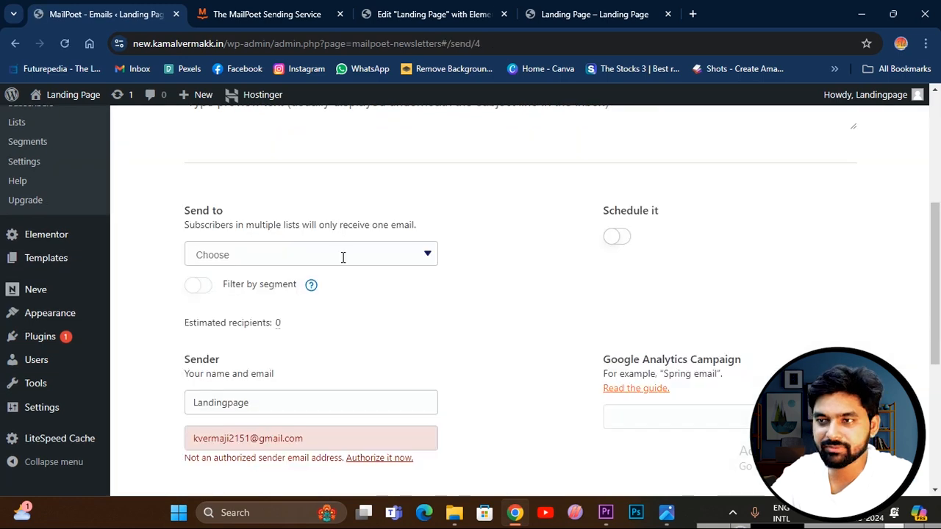
{"action": "left_click", "coordinate": [343, 256]}
{"action": "left_click", "coordinate": [291, 277]}
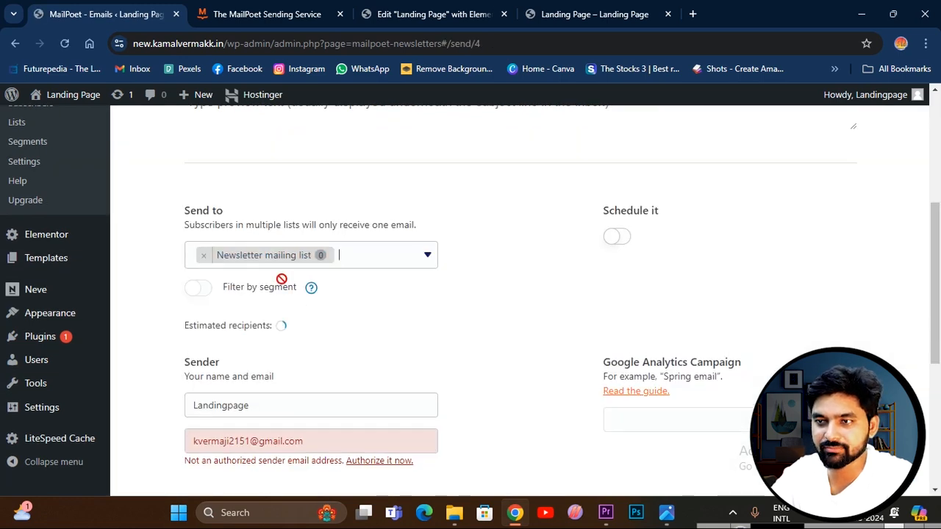
{"action": "scroll", "coordinate": [320, 319], "scroll_direction": "down", "scroll_amount": 1}
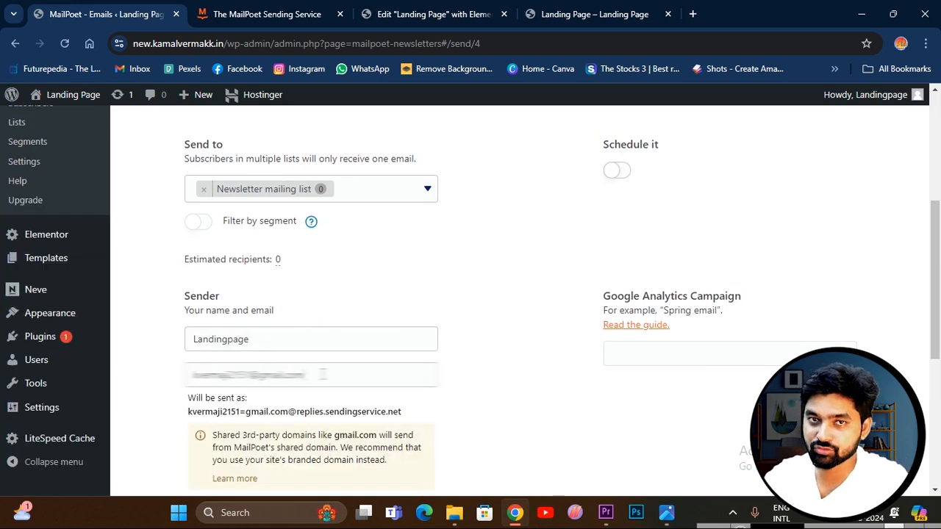
{"action": "scroll", "coordinate": [324, 375], "scroll_direction": "down", "scroll_amount": 3}
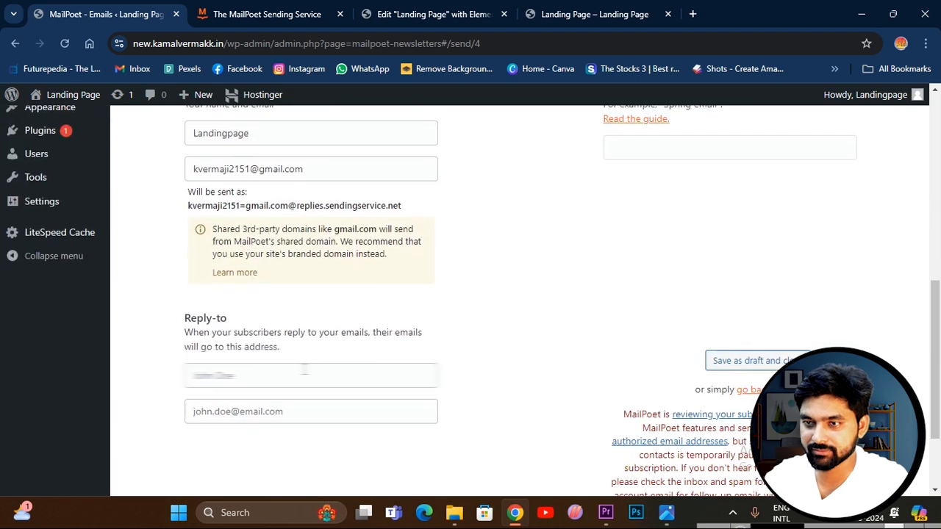
Fill in the reply-to email address in the newsletter's send settings and close the newsletter as a draft.
{"action": "left_click", "coordinate": [266, 376]}
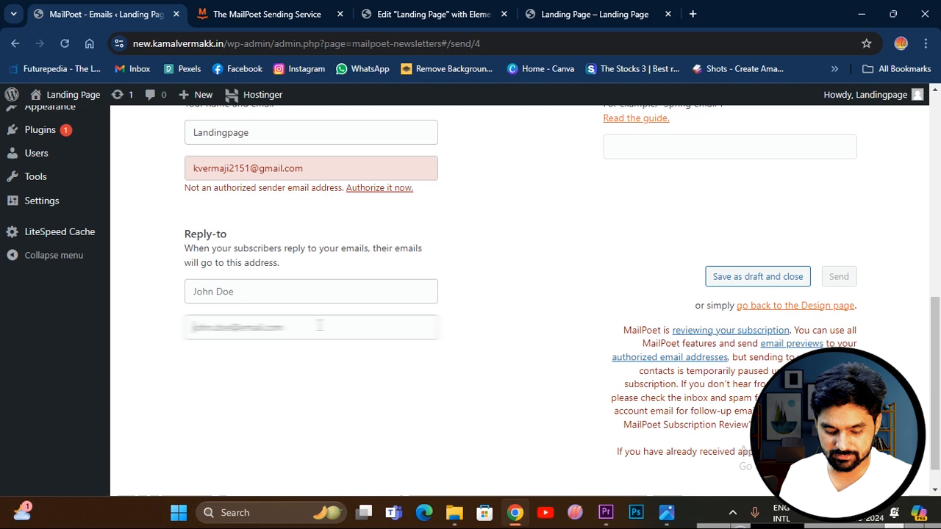
{"action": "type", "text": "kve"}
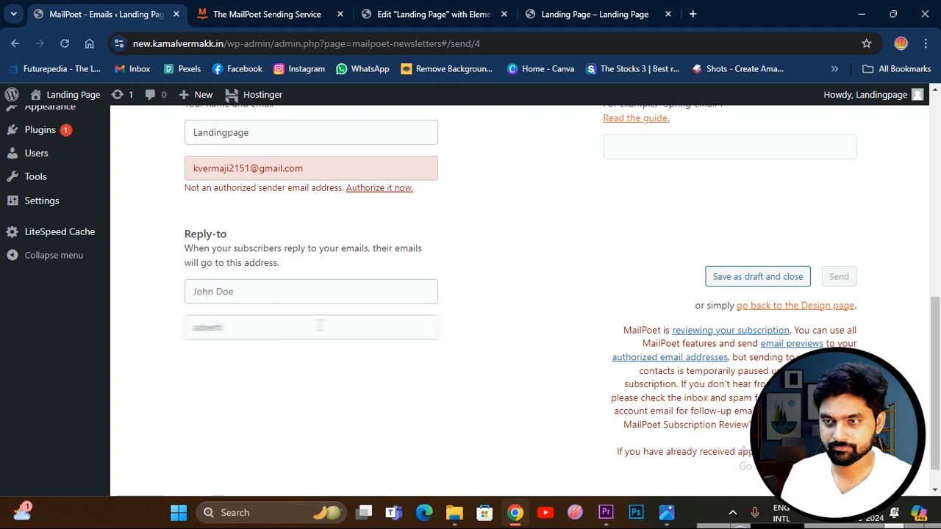
{"action": "key", "text": "BackSpace"}
{"action": "type", "text": "k"}
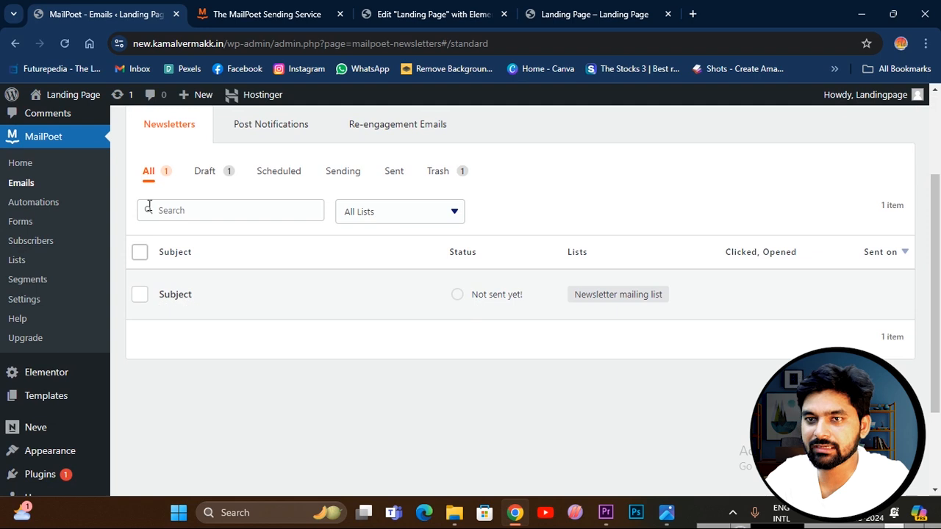
Create a MailPoet automation from the Welcome new subscribers template and start building it.
{"action": "left_click", "coordinate": [37, 208]}
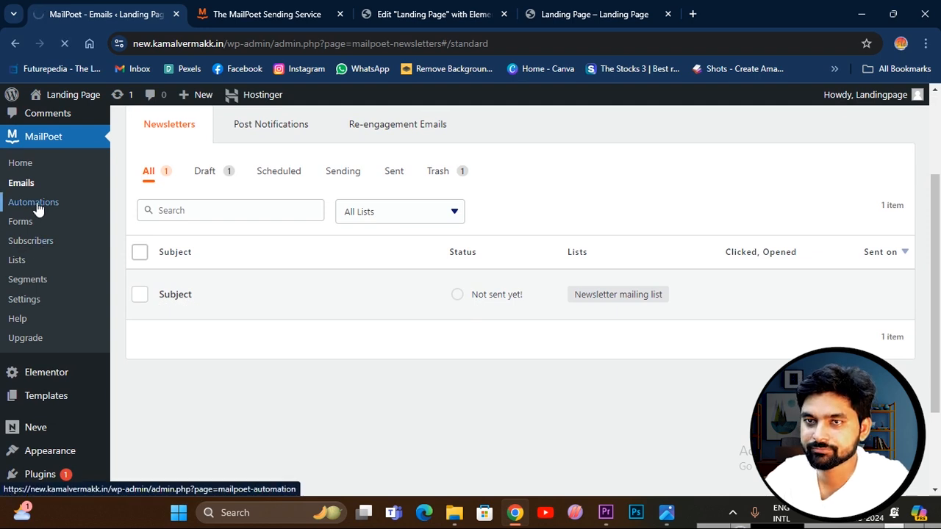
{"action": "scroll", "coordinate": [287, 327], "scroll_direction": "down", "scroll_amount": 2}
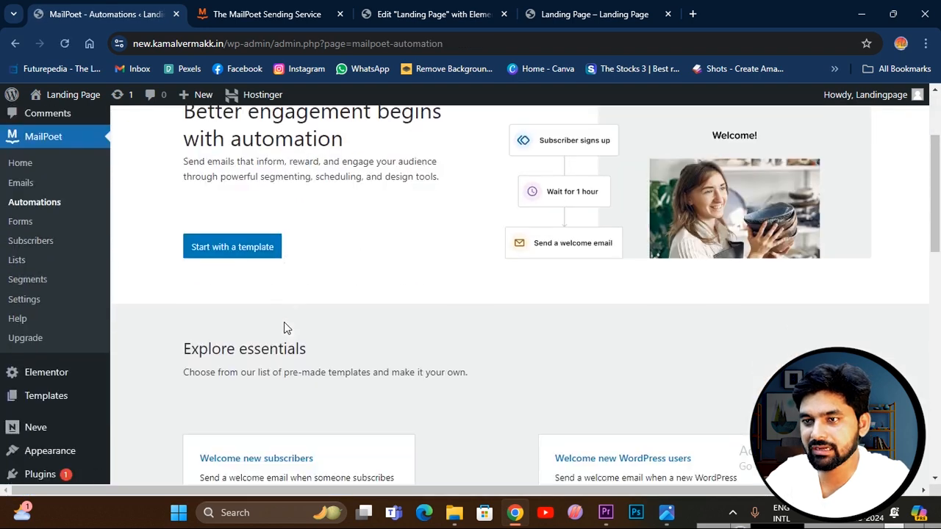
{"action": "left_click", "coordinate": [238, 250]}
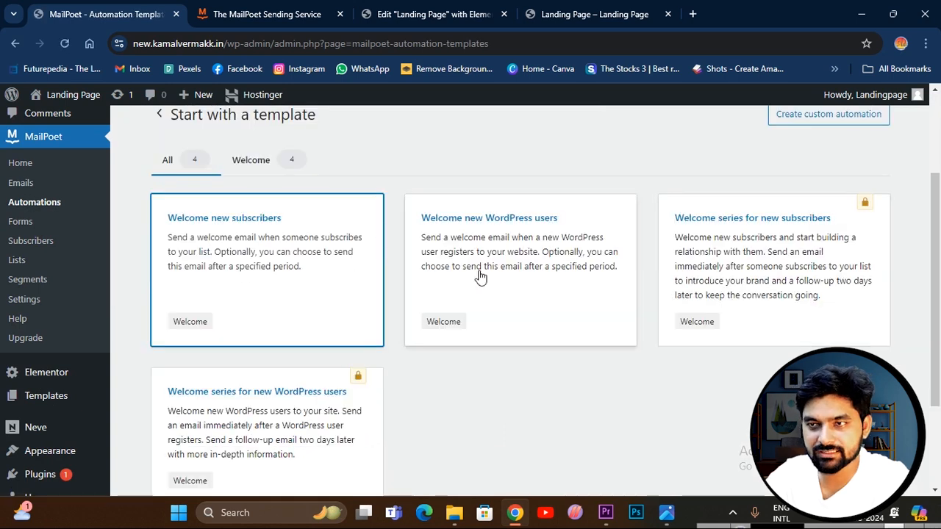
{"action": "left_click", "coordinate": [226, 248]}
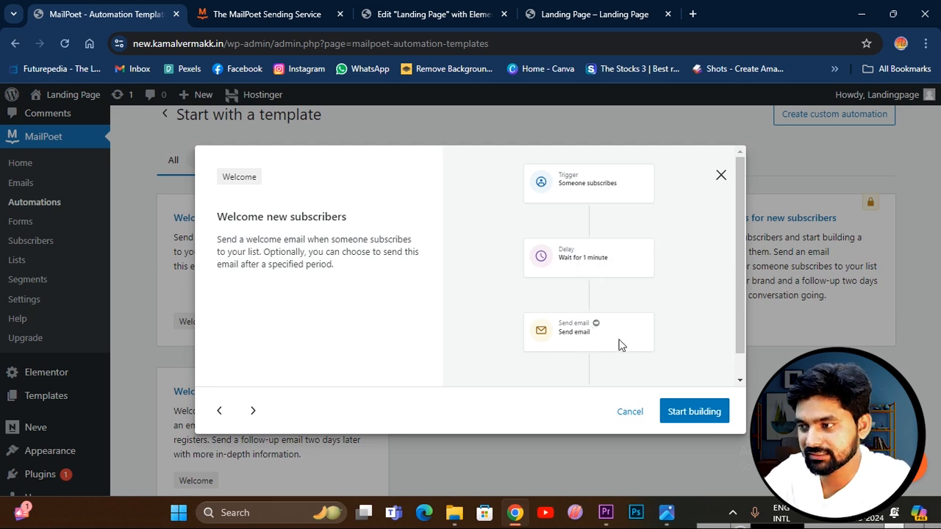
{"action": "scroll", "coordinate": [572, 339], "scroll_direction": "down", "scroll_amount": 1}
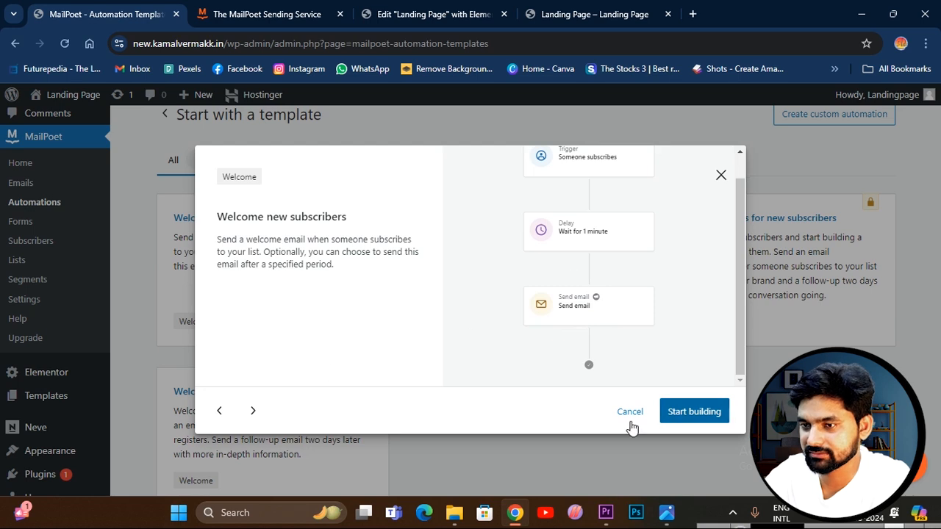
{"action": "left_click", "coordinate": [692, 420]}
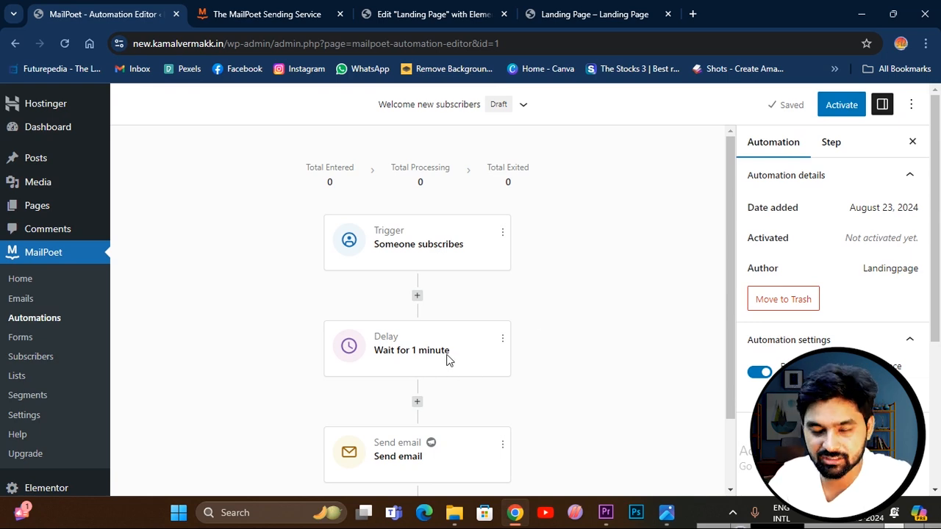
Examine the automation's workflow and the actions that can be inserted before and after the Delay step.
{"action": "scroll", "coordinate": [446, 360], "scroll_direction": "down", "scroll_amount": 1}
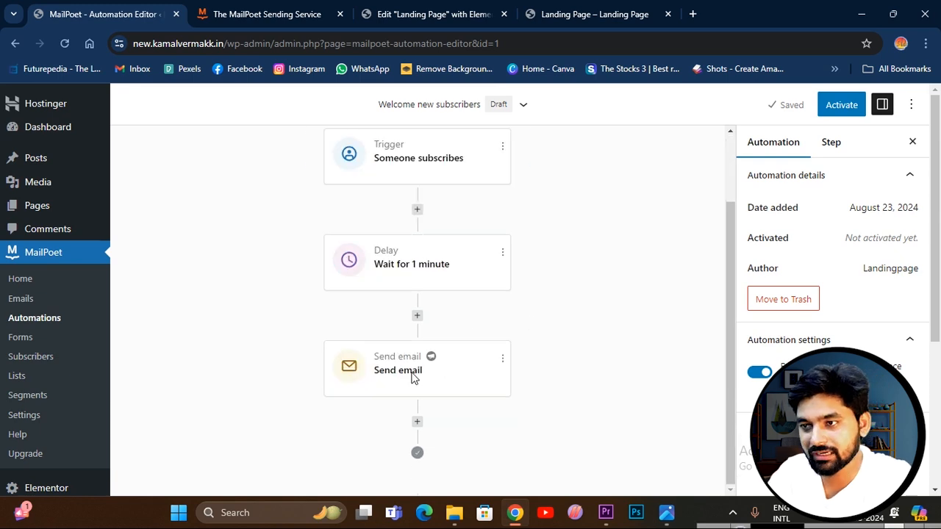
{"action": "left_click", "coordinate": [418, 319]}
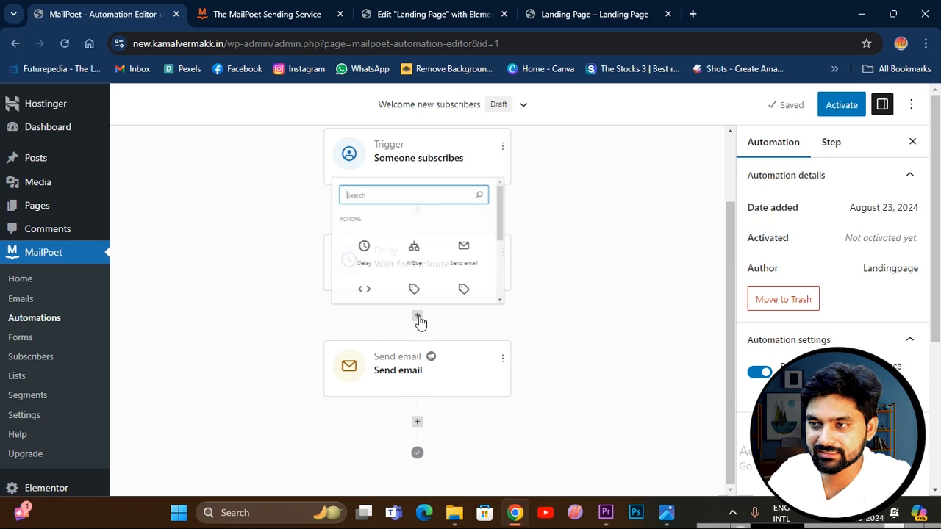
{"action": "scroll", "coordinate": [382, 246], "scroll_direction": "down", "scroll_amount": 2}
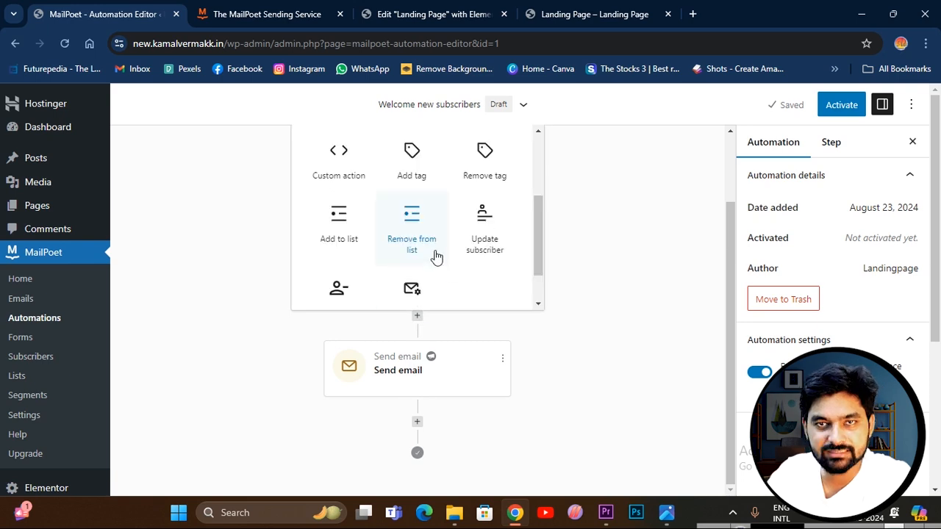
{"action": "left_click", "coordinate": [565, 343]}
{"action": "scroll", "coordinate": [424, 315], "scroll_direction": "up", "scroll_amount": 2}
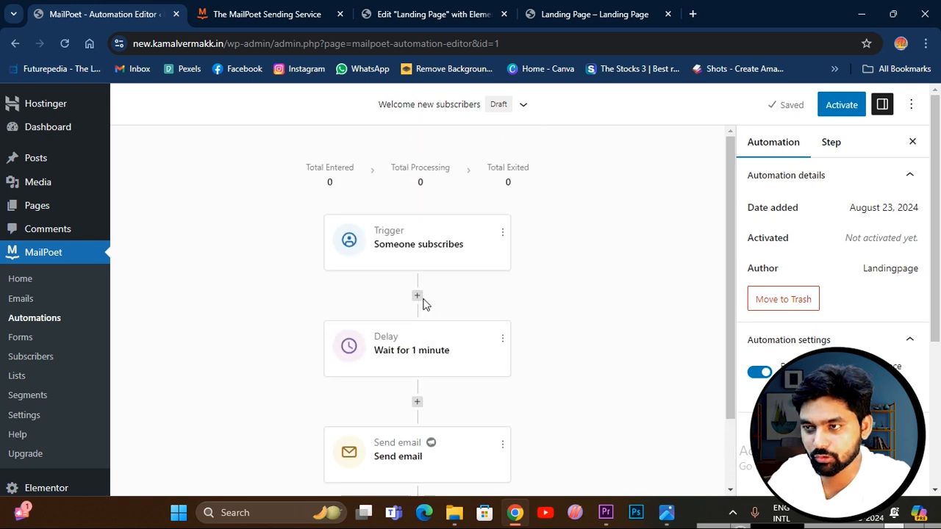
{"action": "left_click", "coordinate": [417, 296]}
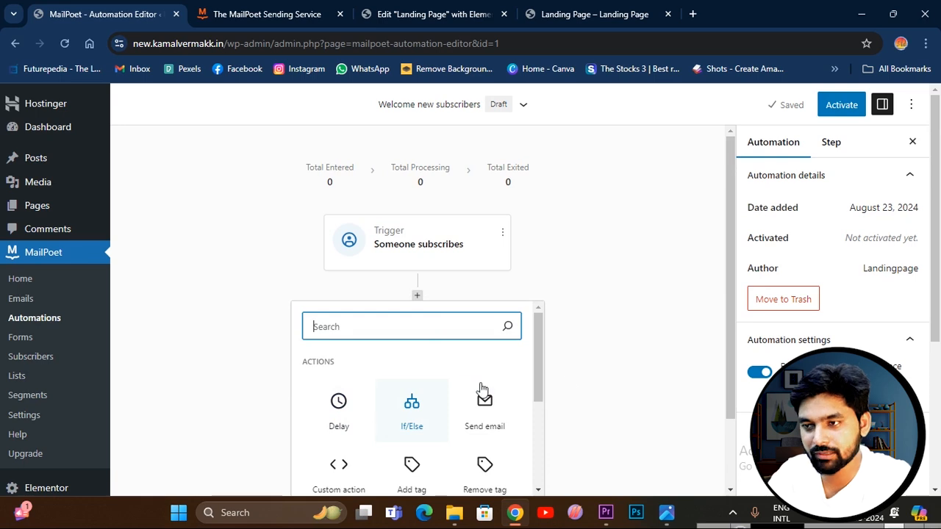
{"action": "left_click", "coordinate": [601, 351]}
Set the automation's Delay step to wait for 5 weeks.
{"action": "left_click", "coordinate": [421, 354]}
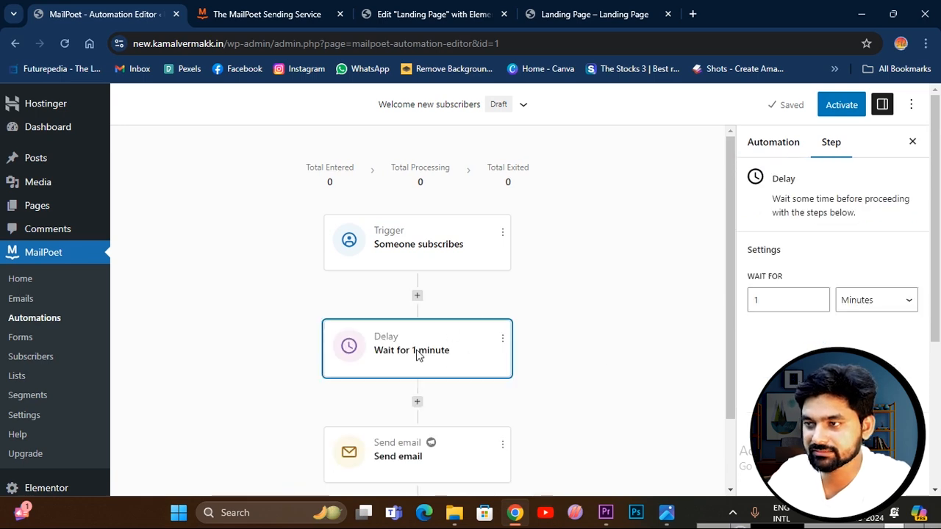
{"action": "left_click", "coordinate": [793, 297]}
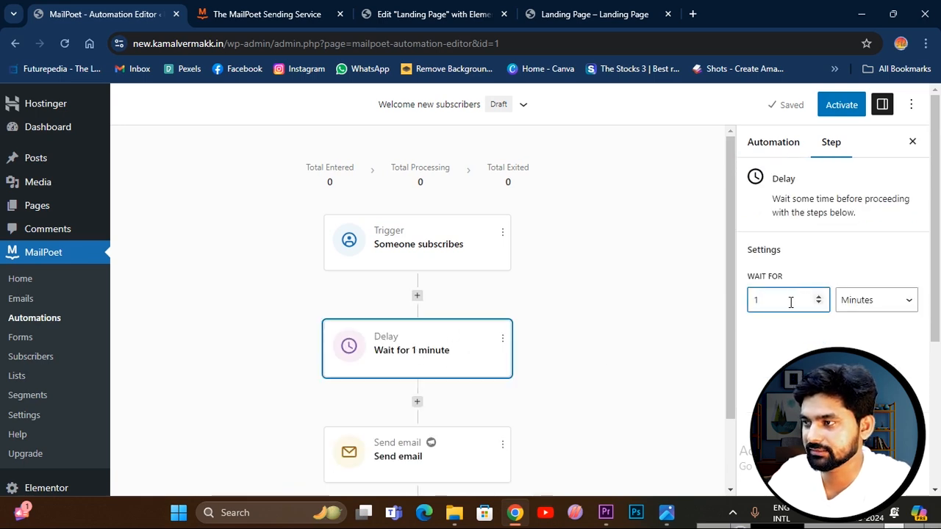
{"action": "left_click", "coordinate": [879, 301]}
{"action": "left_click", "coordinate": [859, 331]}
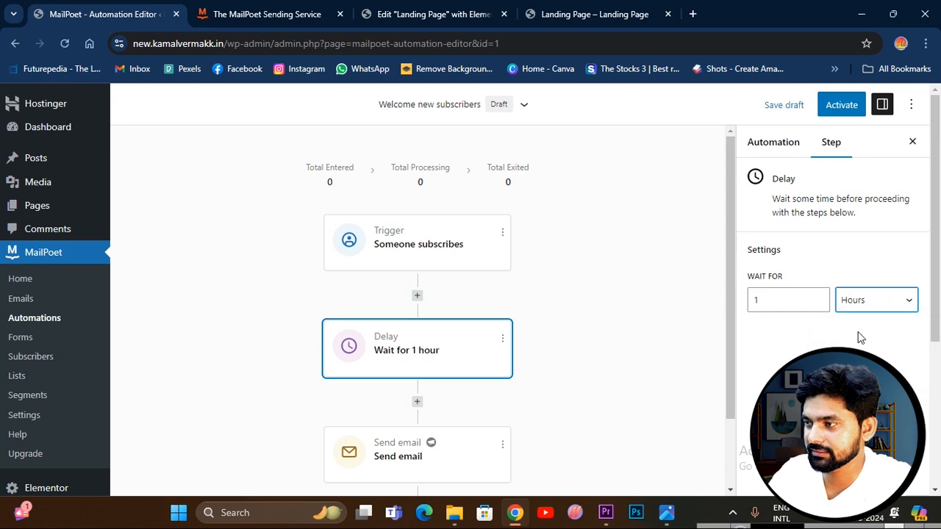
{"action": "left_click", "coordinate": [860, 304]}
{"action": "left_click", "coordinate": [875, 357]}
{"action": "left_click_drag", "start_coordinate": [789, 304], "coordinate": [744, 313]}
{"action": "type", "text": "5"}
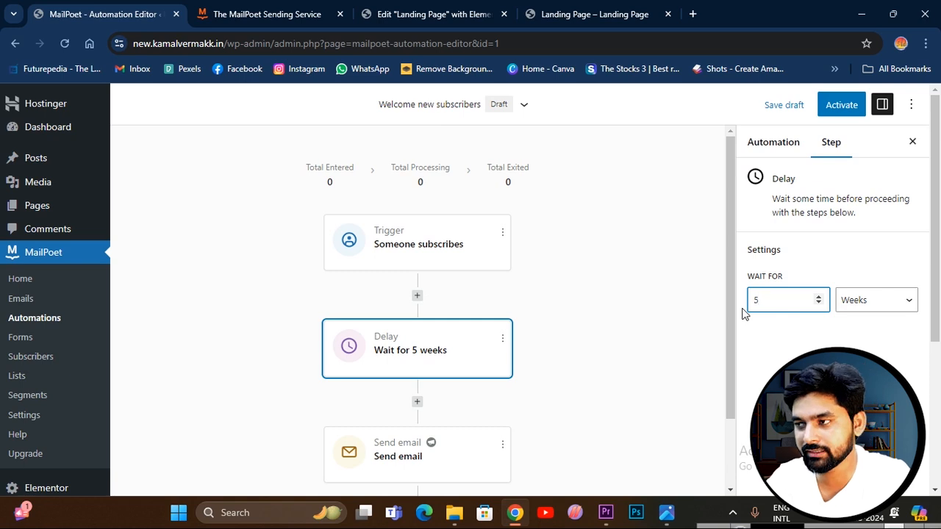
Review the settings of the Send email step and recheck the Delay step's waiting time.
{"action": "scroll", "coordinate": [444, 393], "scroll_direction": "down", "scroll_amount": 1}
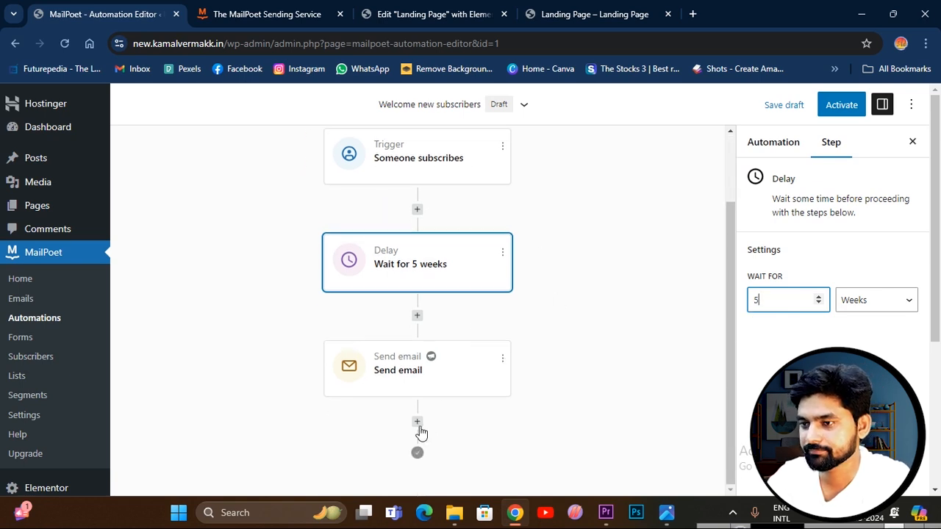
{"action": "left_click", "coordinate": [353, 375]}
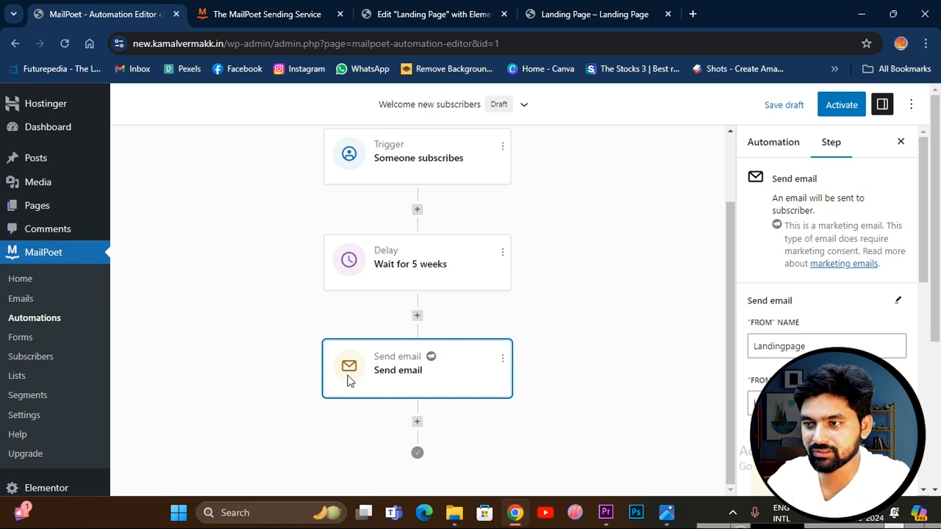
{"action": "scroll", "coordinate": [799, 335], "scroll_direction": "down", "scroll_amount": 1}
{"action": "scroll", "coordinate": [799, 323], "scroll_direction": "up", "scroll_amount": 1}
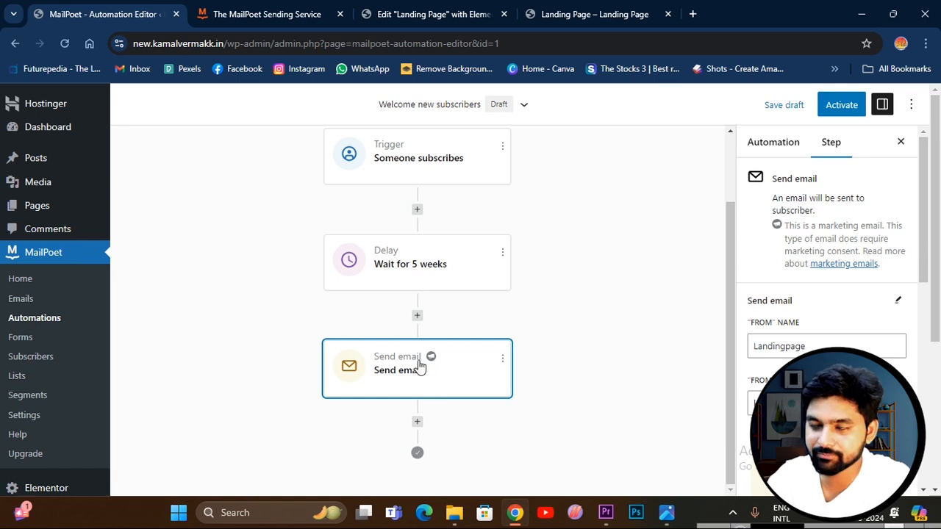
{"action": "left_click", "coordinate": [410, 271]}
{"action": "left_click", "coordinate": [795, 300]}
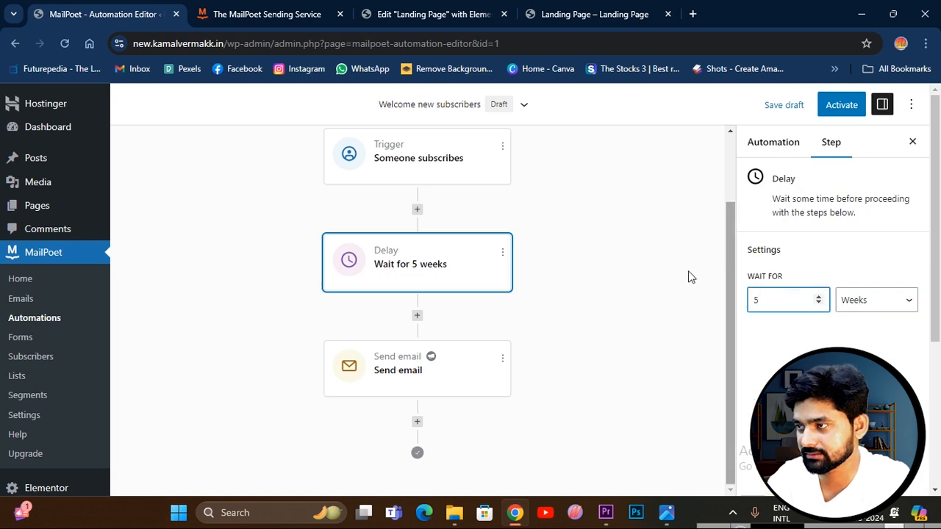
{"action": "left_click", "coordinate": [473, 369]}
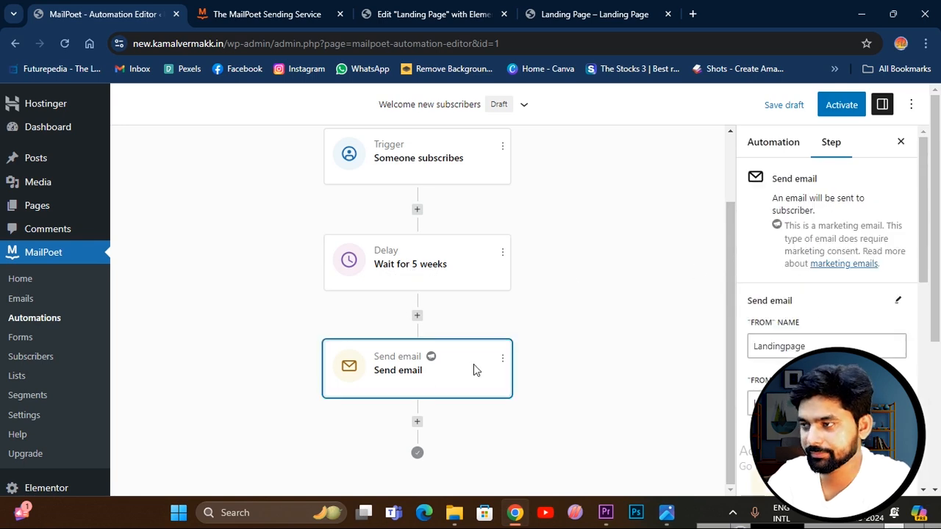
Look through the actions that can be added after the Send email step, without adding any.
{"action": "left_click", "coordinate": [417, 422]}
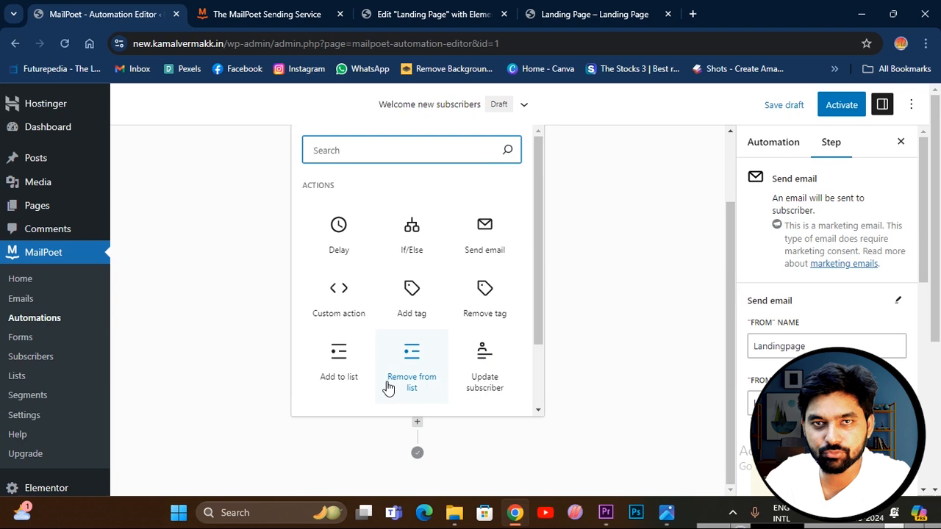
{"action": "scroll", "coordinate": [445, 337], "scroll_direction": "down", "scroll_amount": 2}
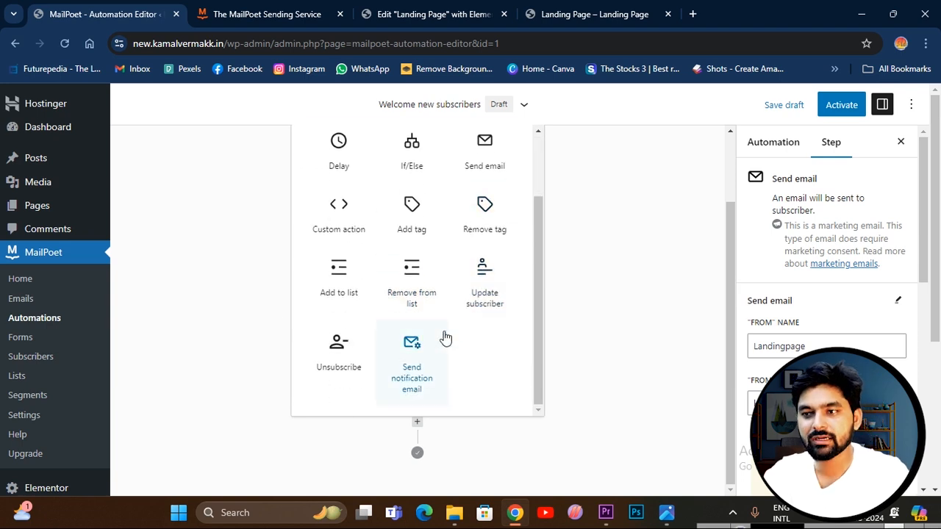
{"action": "scroll", "coordinate": [434, 320], "scroll_direction": "up", "scroll_amount": 2}
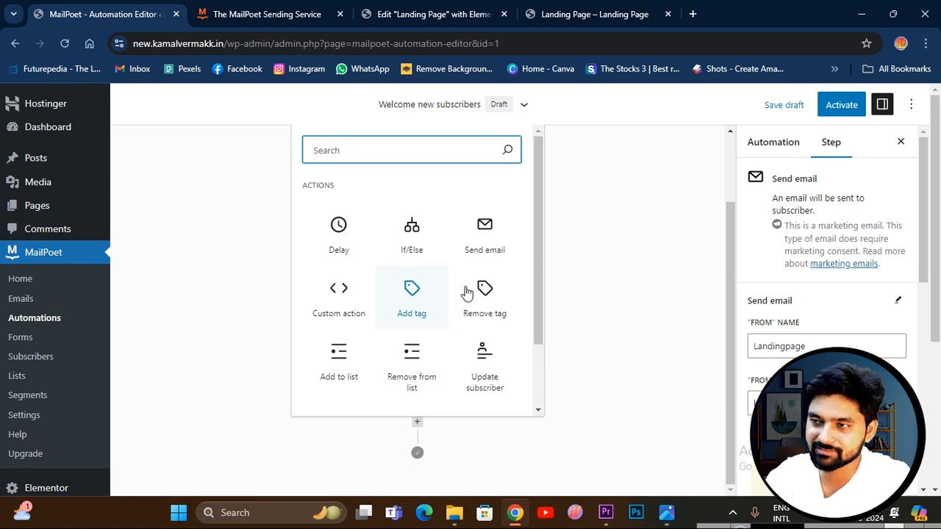
{"action": "left_click", "coordinate": [580, 271]}
{"action": "scroll", "coordinate": [463, 300], "scroll_direction": "up", "scroll_amount": 2}
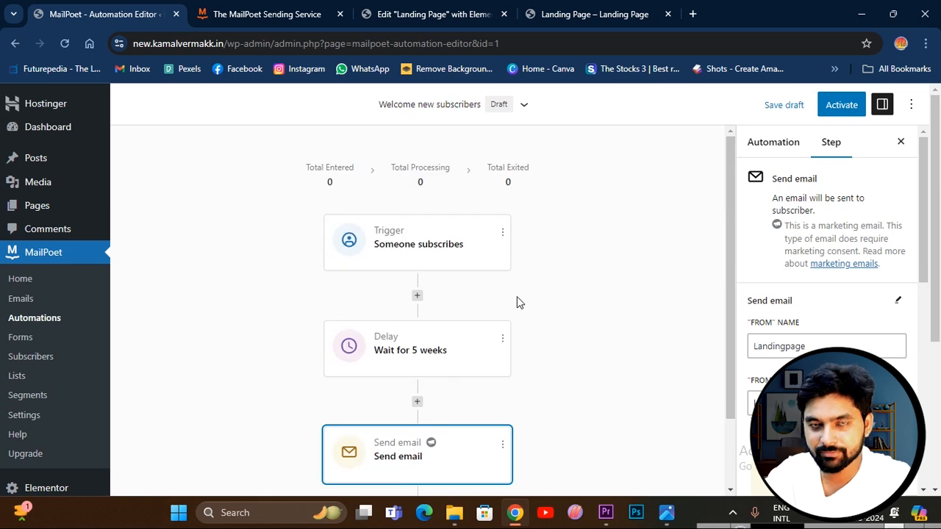
Start designing the automation's email from the Welcome Email: Blank 1:2 Column template.
{"action": "scroll", "coordinate": [463, 272], "scroll_direction": "down", "scroll_amount": 2}
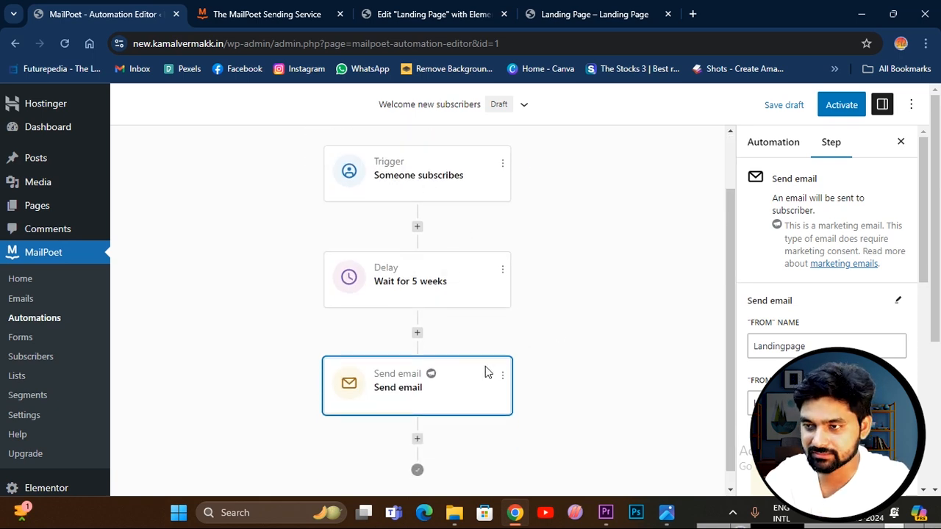
{"action": "scroll", "coordinate": [875, 302], "scroll_direction": "down", "scroll_amount": 10}
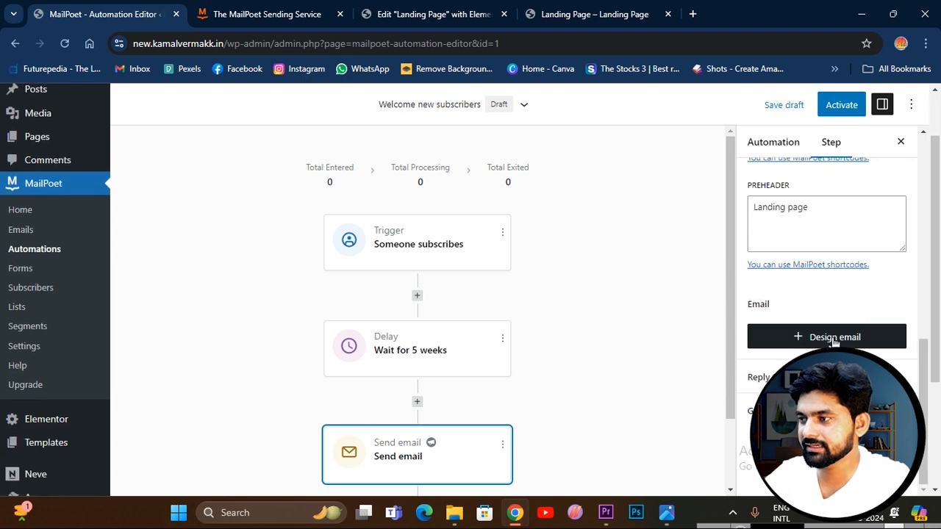
{"action": "left_click", "coordinate": [835, 338]}
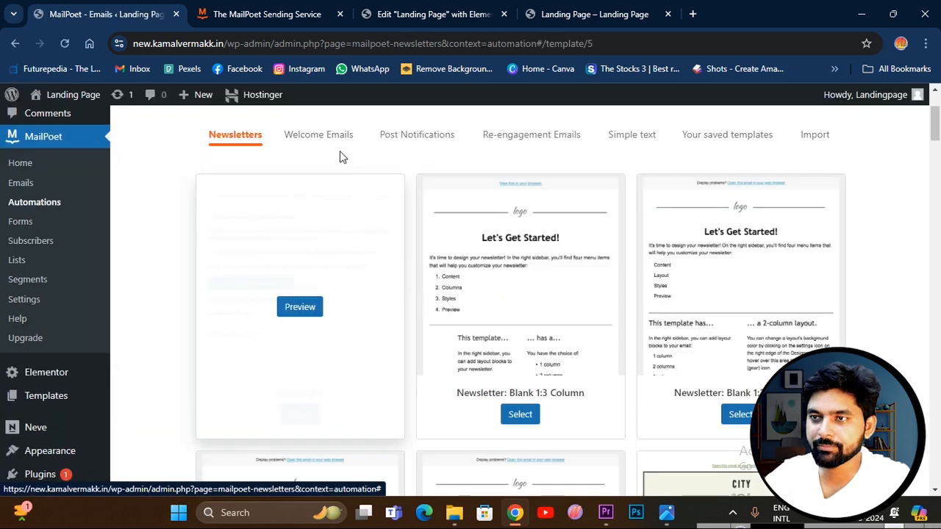
{"action": "left_click", "coordinate": [300, 137]}
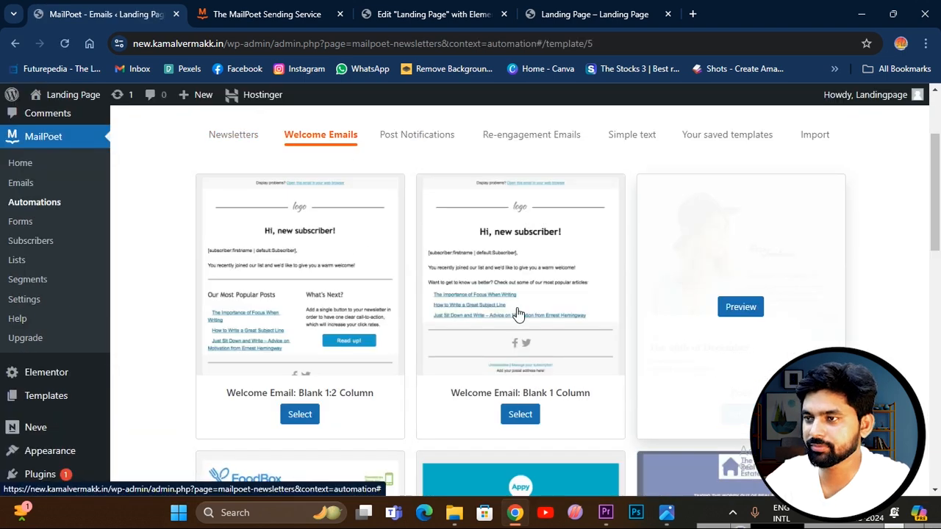
{"action": "left_click", "coordinate": [299, 414]}
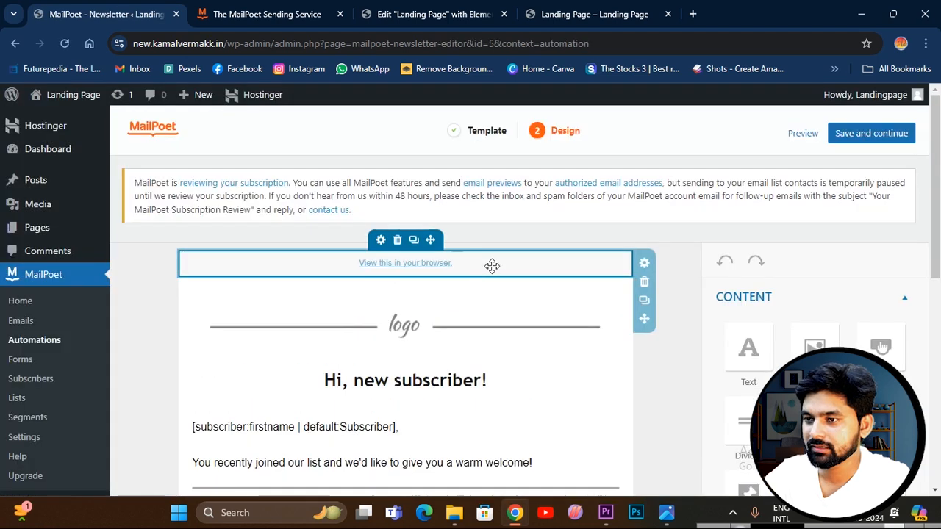
Review the welcome email's greeting, subscriber text, popular posts, call-to-action button and footer blocks.
{"action": "scroll", "coordinate": [447, 308], "scroll_direction": "down", "scroll_amount": 2}
{"action": "left_click", "coordinate": [389, 238]}
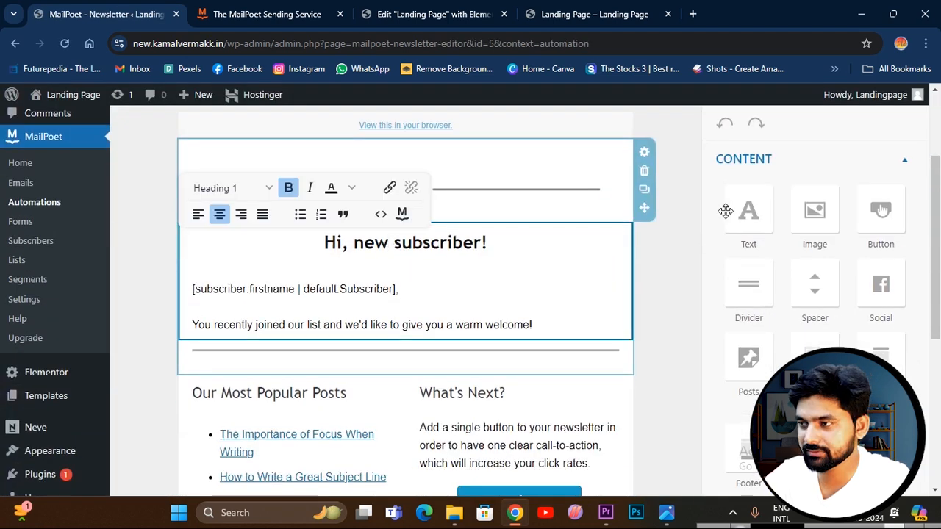
{"action": "scroll", "coordinate": [794, 309], "scroll_direction": "down", "scroll_amount": 2}
{"action": "scroll", "coordinate": [640, 276], "scroll_direction": "up", "scroll_amount": 4}
{"action": "left_click", "coordinate": [375, 359]}
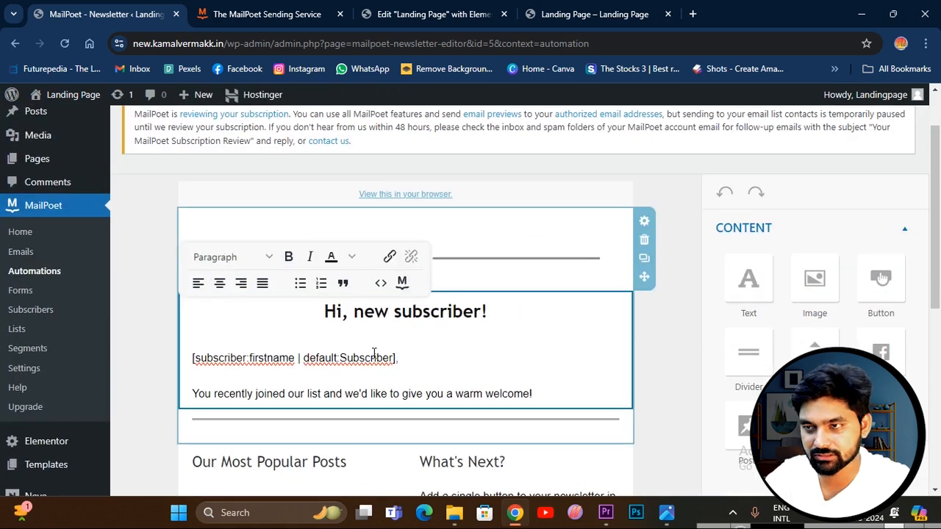
{"action": "scroll", "coordinate": [470, 353], "scroll_direction": "down", "scroll_amount": 5}
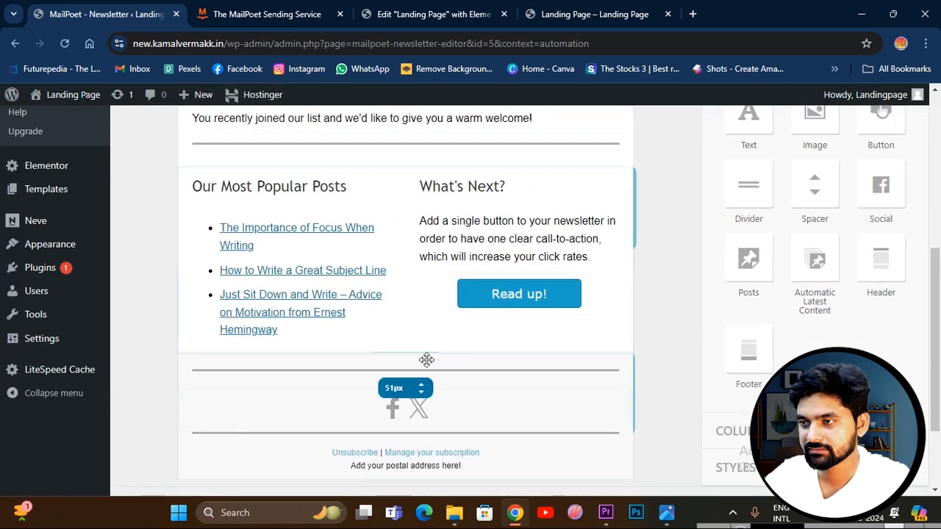
Finish looking over the welcome email's layout and return to the automation workflow.
{"action": "scroll", "coordinate": [422, 364], "scroll_direction": "down", "scroll_amount": 2}
{"action": "scroll", "coordinate": [390, 380], "scroll_direction": "up", "scroll_amount": 10}
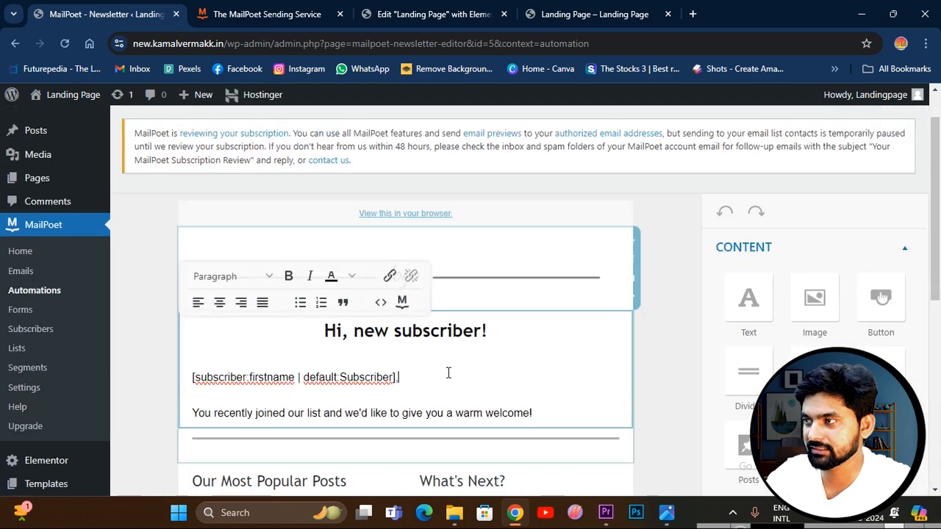
{"action": "left_click", "coordinate": [876, 135]}
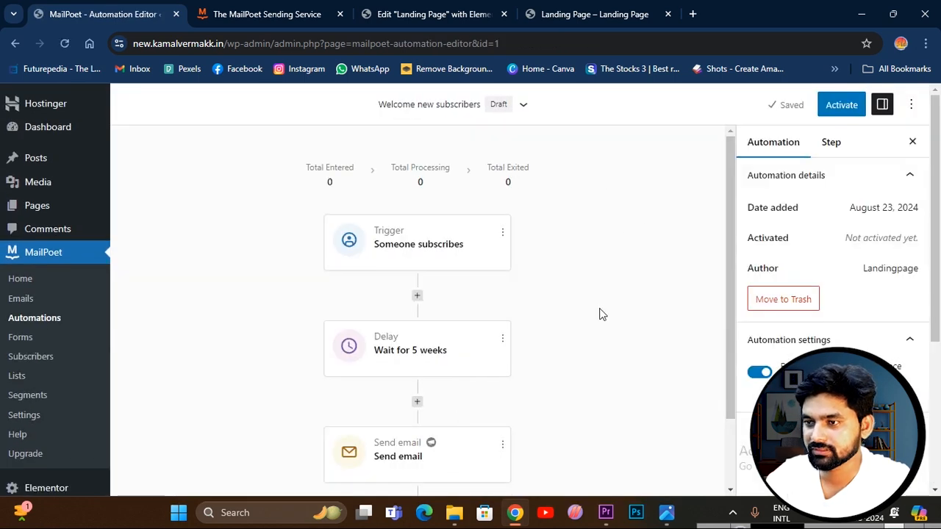
Activate the Welcome new subscribers automation after rechecking its Send email step.
{"action": "scroll", "coordinate": [501, 401], "scroll_direction": "down", "scroll_amount": 1}
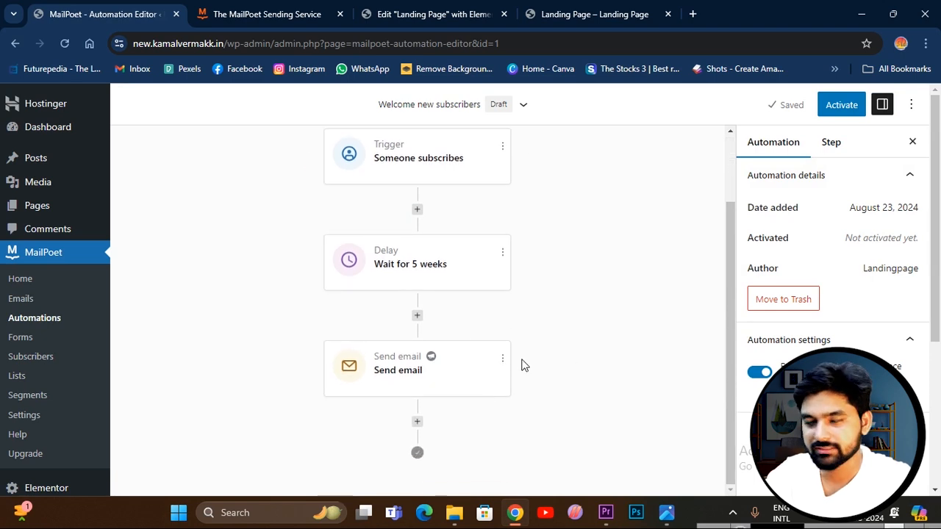
{"action": "left_click", "coordinate": [450, 369]}
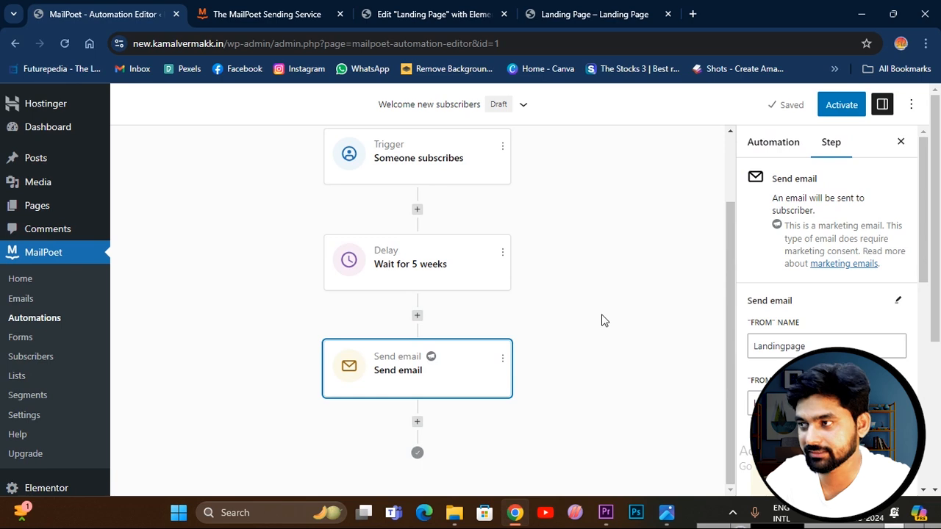
{"action": "left_click", "coordinate": [839, 105]}
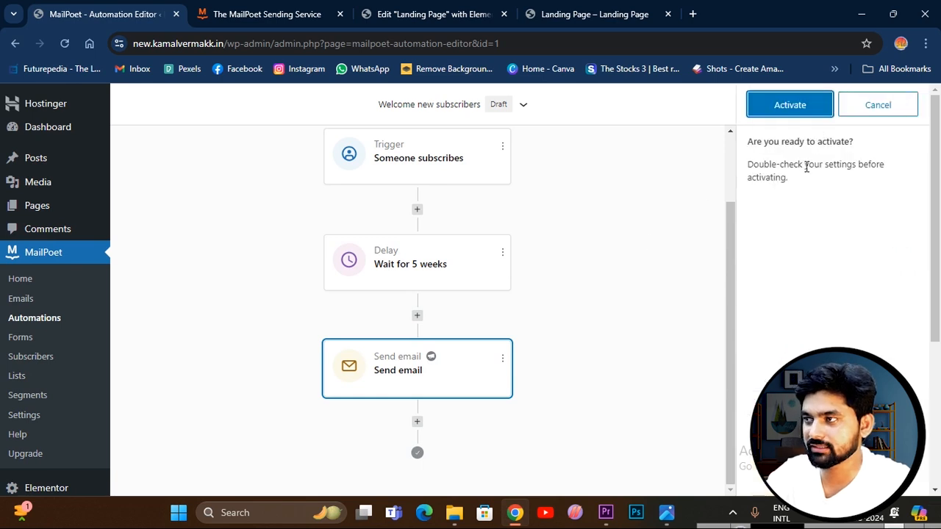
{"action": "left_click", "coordinate": [803, 116]}
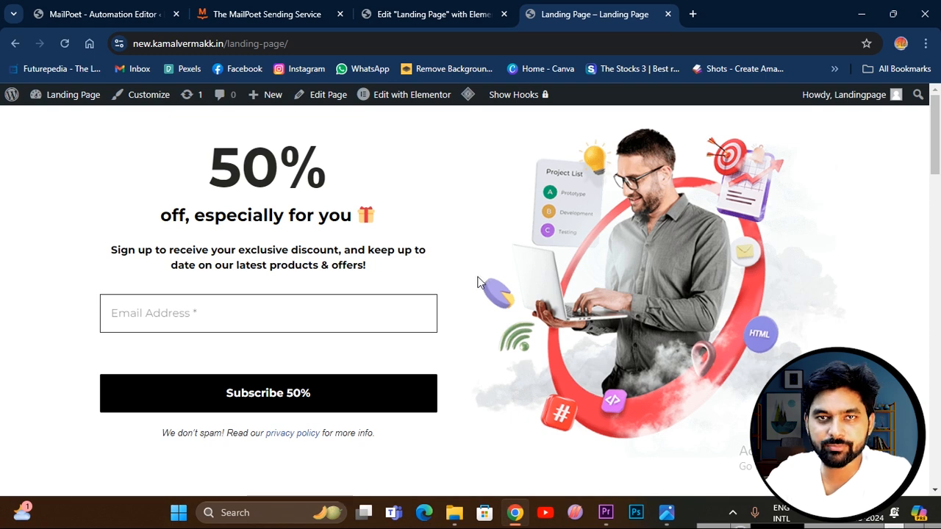
Review the live landing page's signup form, services, testimonials and closing call-to-action sections.
{"action": "scroll", "coordinate": [477, 281], "scroll_direction": "down", "scroll_amount": 10}
{"action": "scroll", "coordinate": [474, 302], "scroll_direction": "down", "scroll_amount": 1}
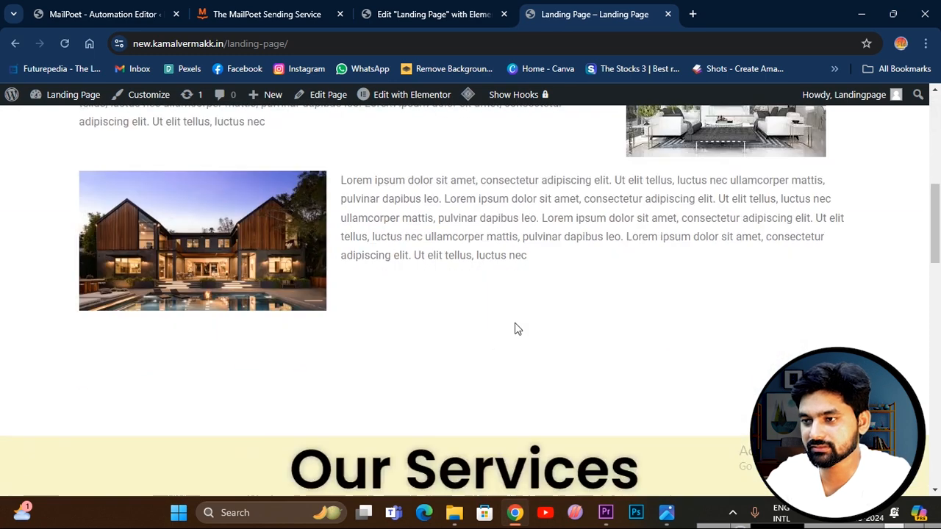
{"action": "scroll", "coordinate": [515, 330], "scroll_direction": "up", "scroll_amount": 10}
{"action": "scroll", "coordinate": [491, 293], "scroll_direction": "down", "scroll_amount": 10}
{"action": "scroll", "coordinate": [491, 292], "scroll_direction": "down", "scroll_amount": 10}
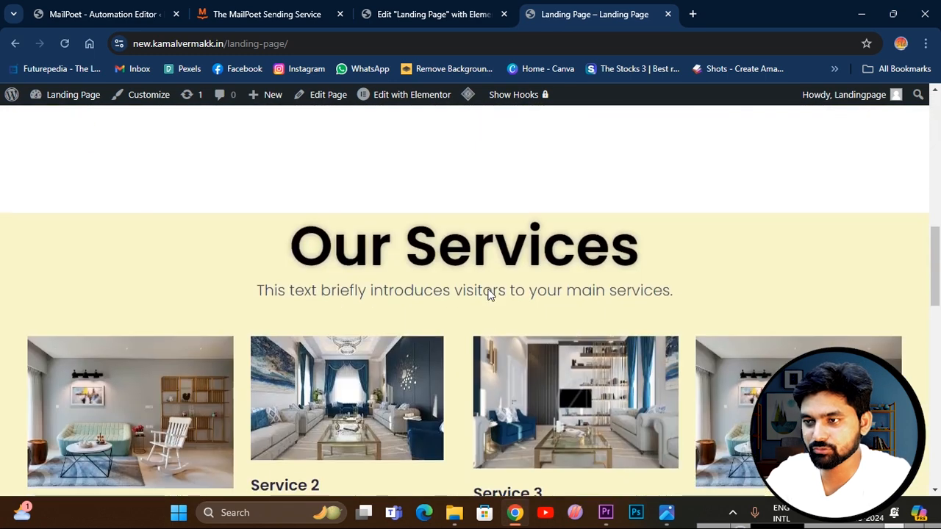
{"action": "scroll", "coordinate": [487, 298], "scroll_direction": "down", "scroll_amount": 5}
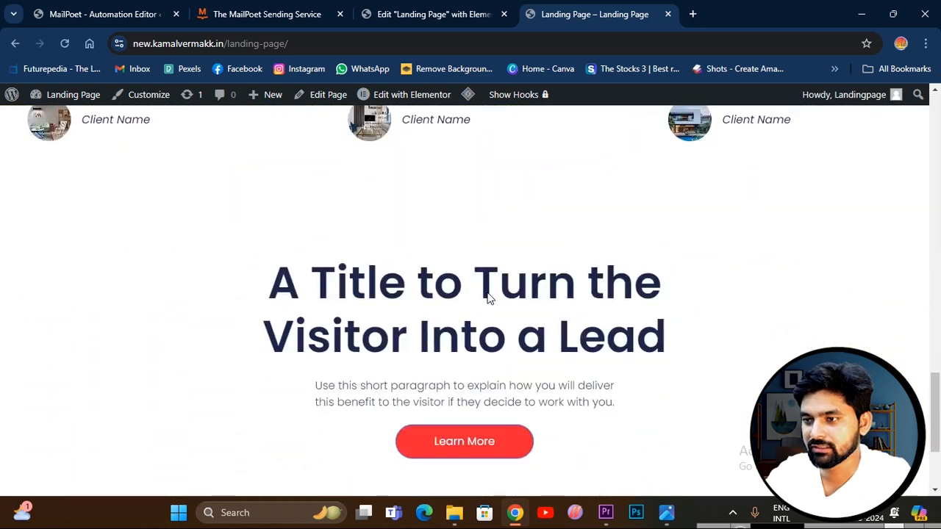
{"action": "scroll", "coordinate": [488, 299], "scroll_direction": "up", "scroll_amount": 5}
{"action": "scroll", "coordinate": [490, 300], "scroll_direction": "up", "scroll_amount": 10}
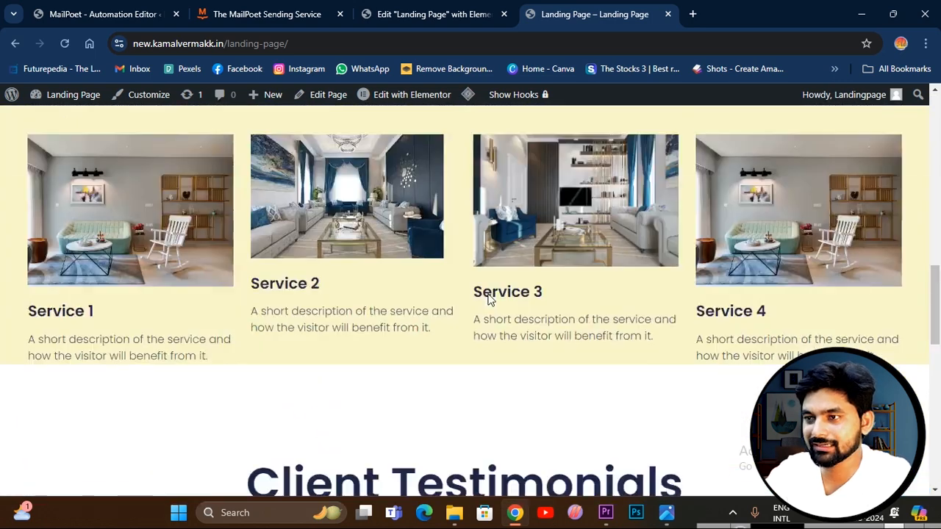
{"action": "scroll", "coordinate": [488, 294], "scroll_direction": "up", "scroll_amount": 3}
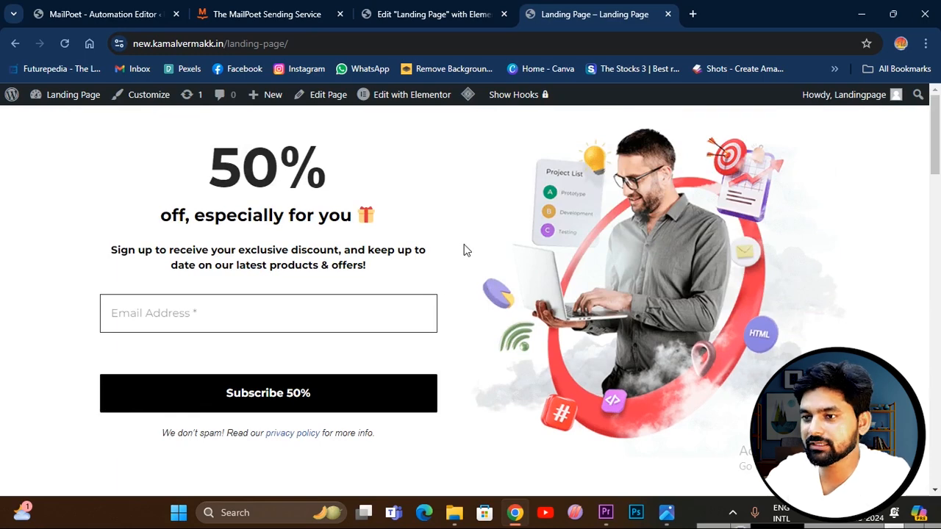
{"action": "scroll", "coordinate": [464, 250], "scroll_direction": "down", "scroll_amount": 10}
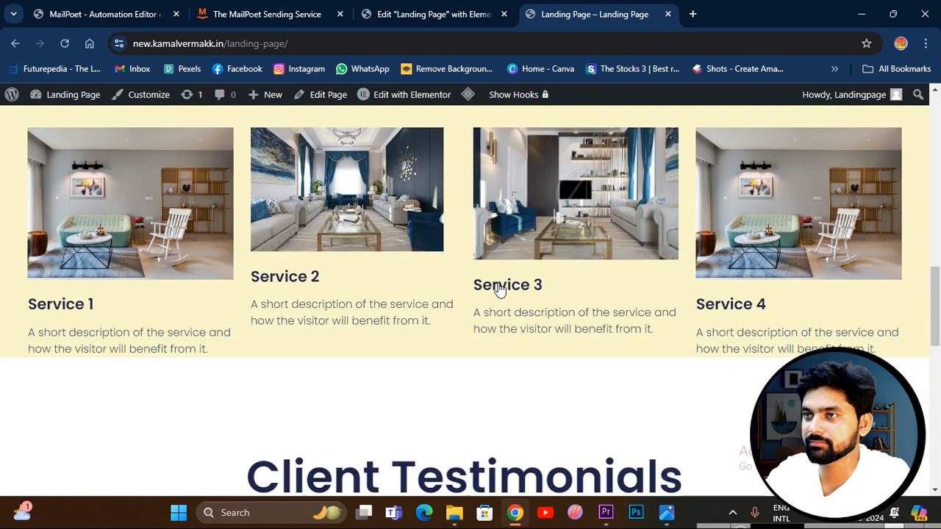
{"action": "scroll", "coordinate": [441, 221], "scroll_direction": "up", "scroll_amount": 5}
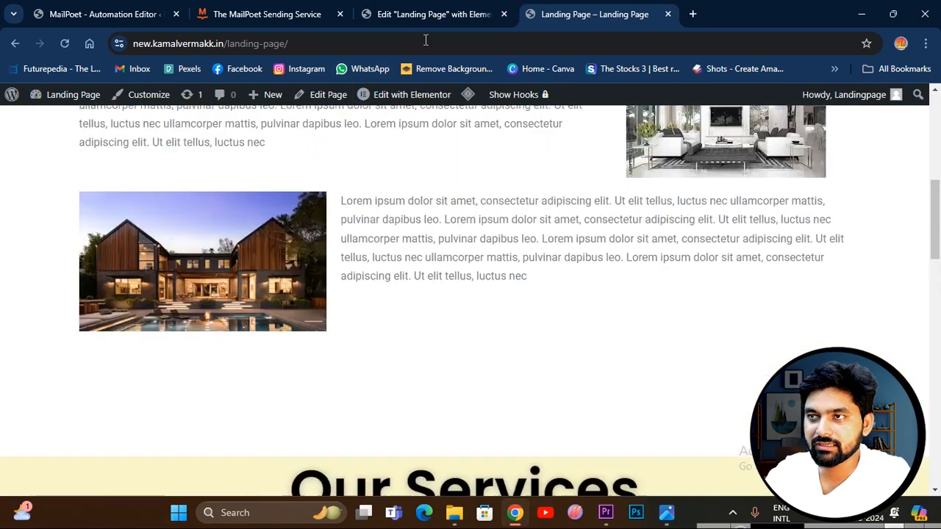
In the Elementor editor, insert a single-column Flexbox container between the house image section and Our Services.
{"action": "left_click", "coordinate": [426, 14]}
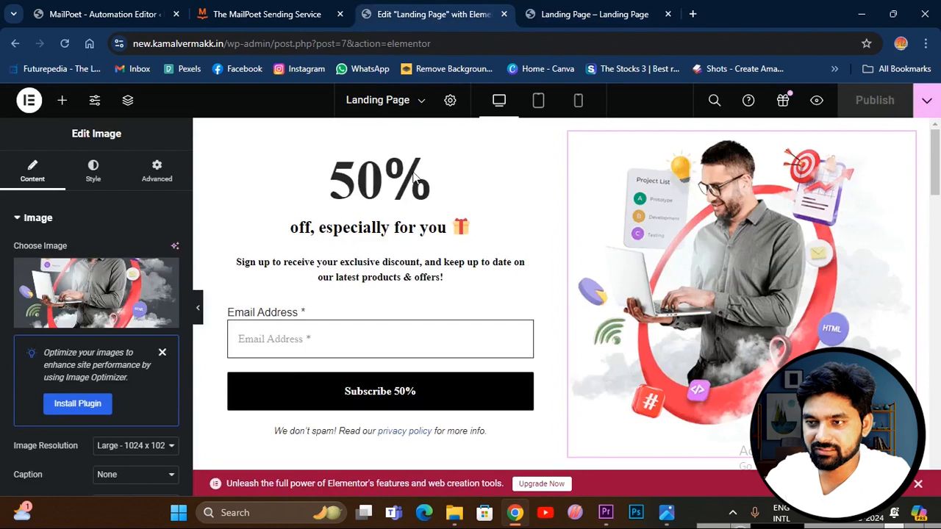
{"action": "scroll", "coordinate": [498, 315], "scroll_direction": "down", "scroll_amount": 6}
{"action": "scroll", "coordinate": [546, 271], "scroll_direction": "up", "scroll_amount": 2}
{"action": "scroll", "coordinate": [581, 259], "scroll_direction": "down", "scroll_amount": 5}
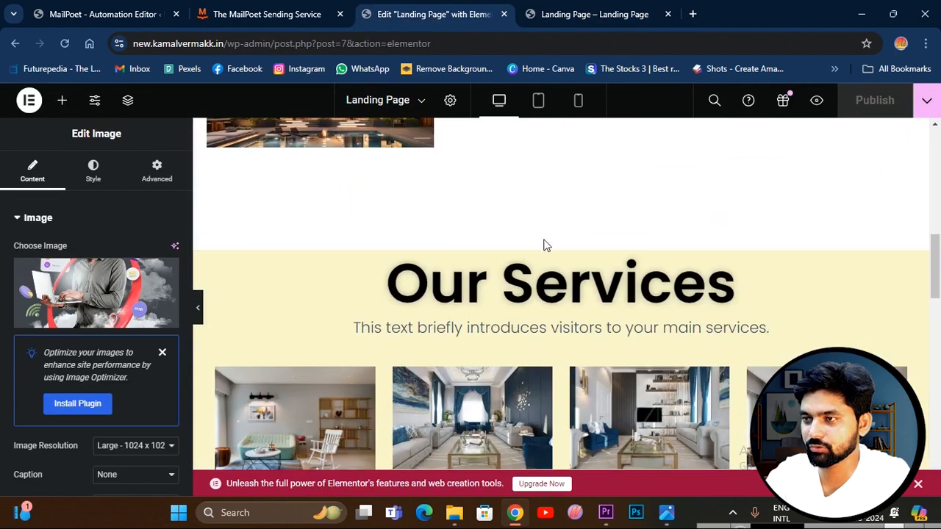
{"action": "left_click", "coordinate": [538, 244]}
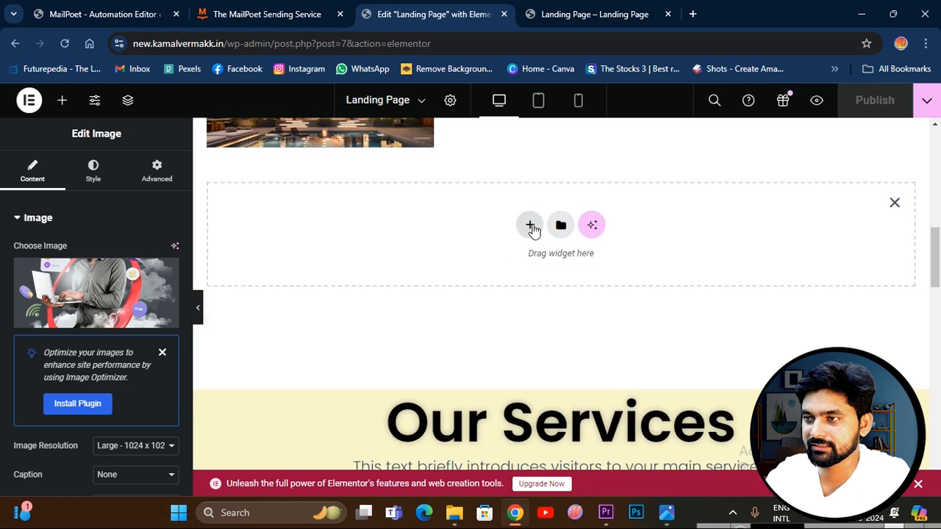
{"action": "left_click", "coordinate": [529, 228]}
{"action": "left_click", "coordinate": [491, 308]}
{"action": "left_click", "coordinate": [375, 264]}
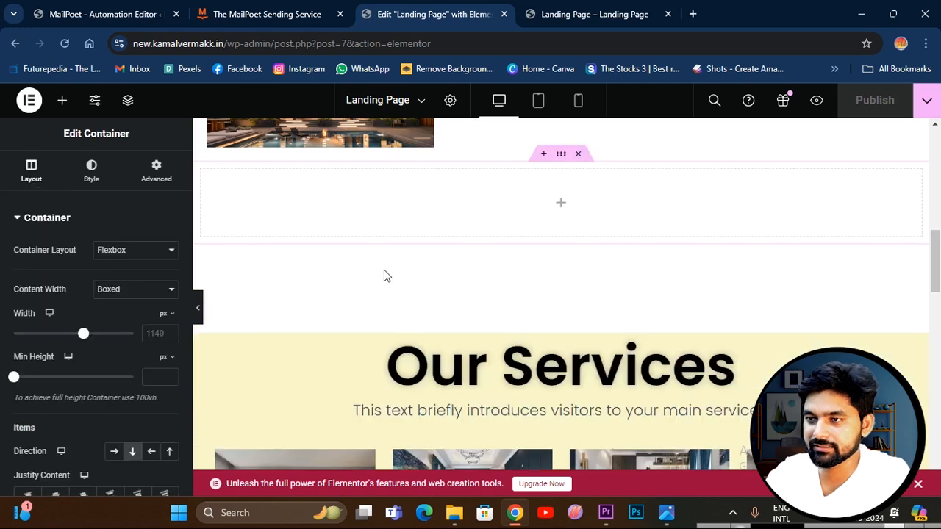
Place a Video widget with the placeholder YouTube video in the empty container above Our Services.
{"action": "left_click", "coordinate": [561, 206]}
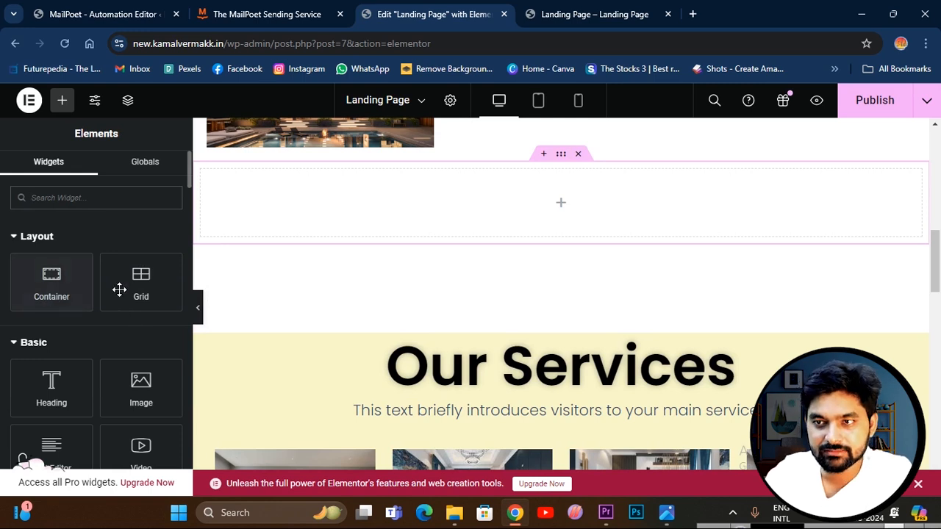
{"action": "scroll", "coordinate": [70, 301], "scroll_direction": "down", "scroll_amount": 1}
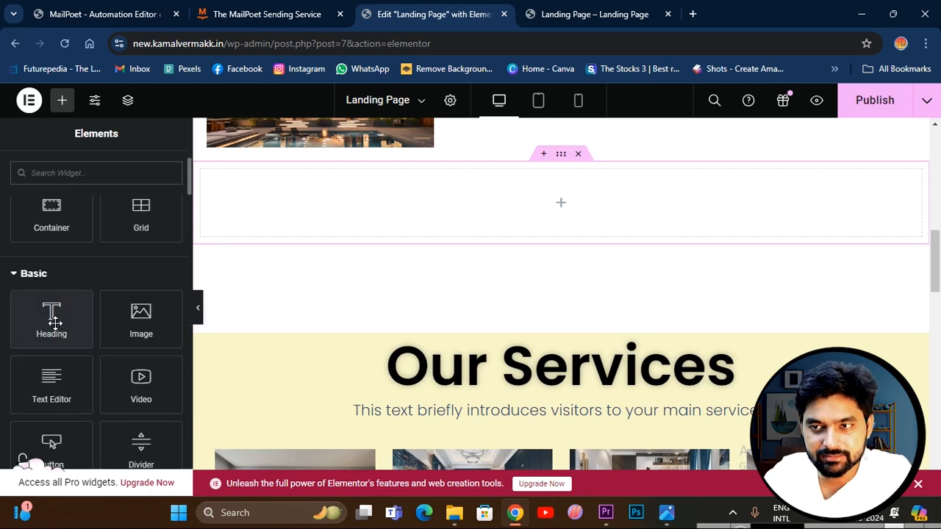
{"action": "scroll", "coordinate": [119, 332], "scroll_direction": "down", "scroll_amount": 1}
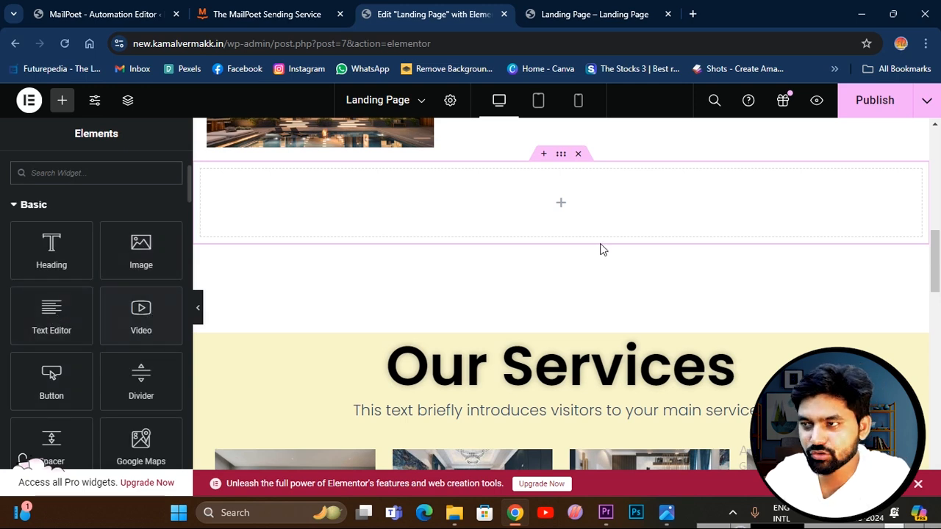
{"action": "left_click_drag", "start_coordinate": [147, 324], "coordinate": [529, 213]}
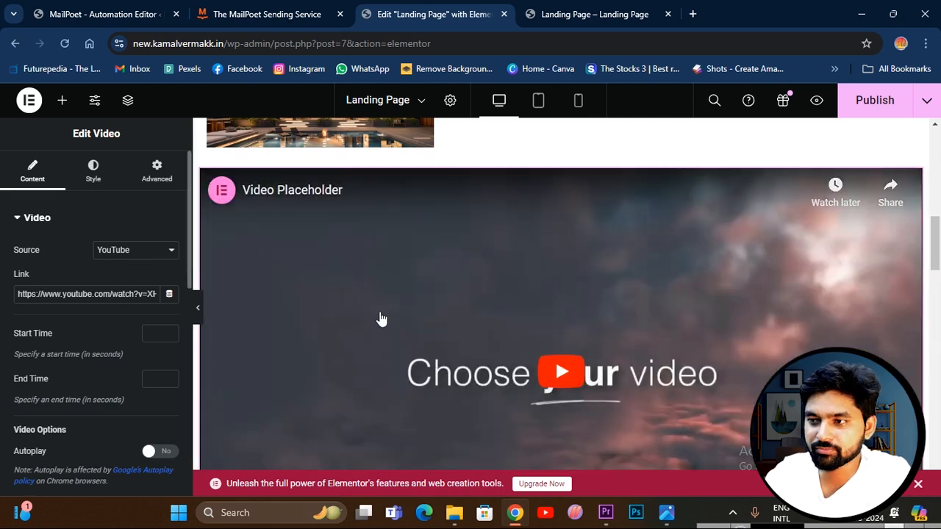
{"action": "left_click", "coordinate": [90, 293]}
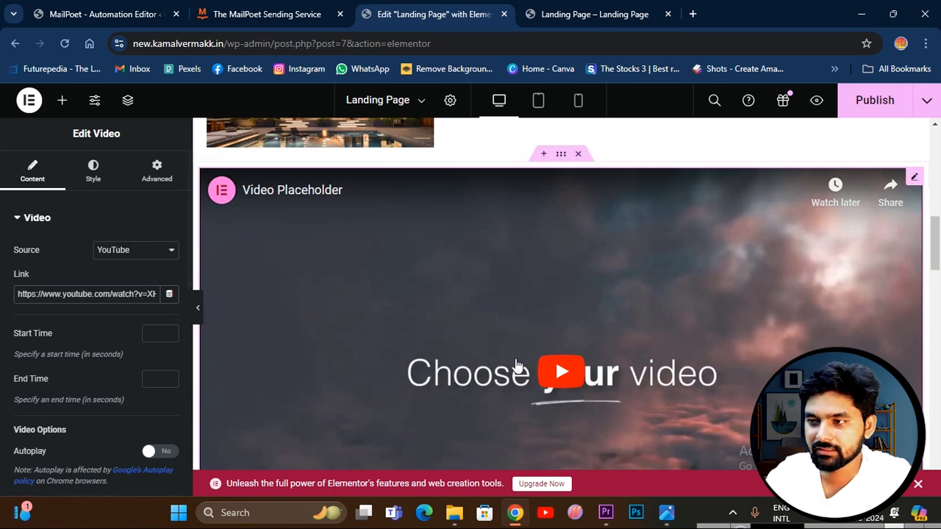
Publish the landing page with the added video section.
{"action": "scroll", "coordinate": [514, 368], "scroll_direction": "down", "scroll_amount": 3}
{"action": "scroll", "coordinate": [658, 343], "scroll_direction": "up", "scroll_amount": 4}
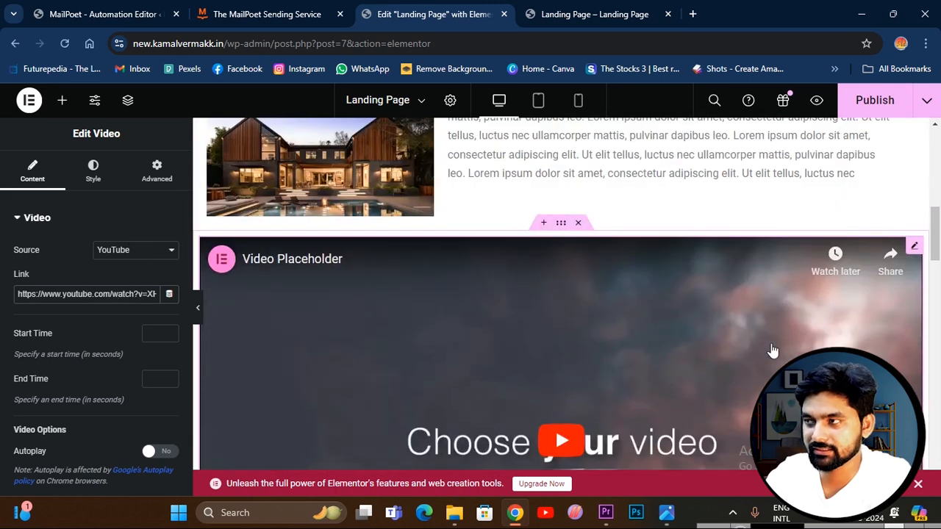
{"action": "left_click", "coordinate": [874, 100]}
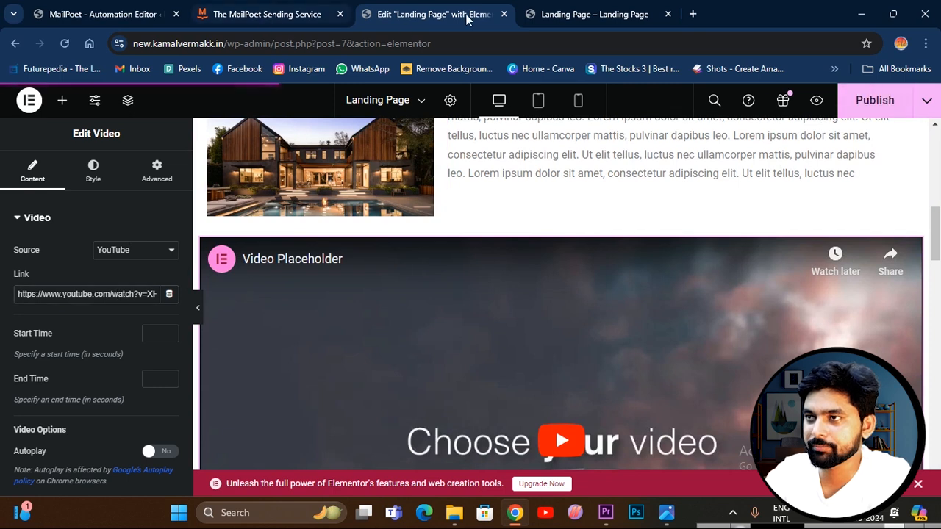
Reload the live landing page and play the embedded video above Our Services.
{"action": "left_click", "coordinate": [584, 15]}
{"action": "scroll", "coordinate": [396, 211], "scroll_direction": "up", "scroll_amount": 10}
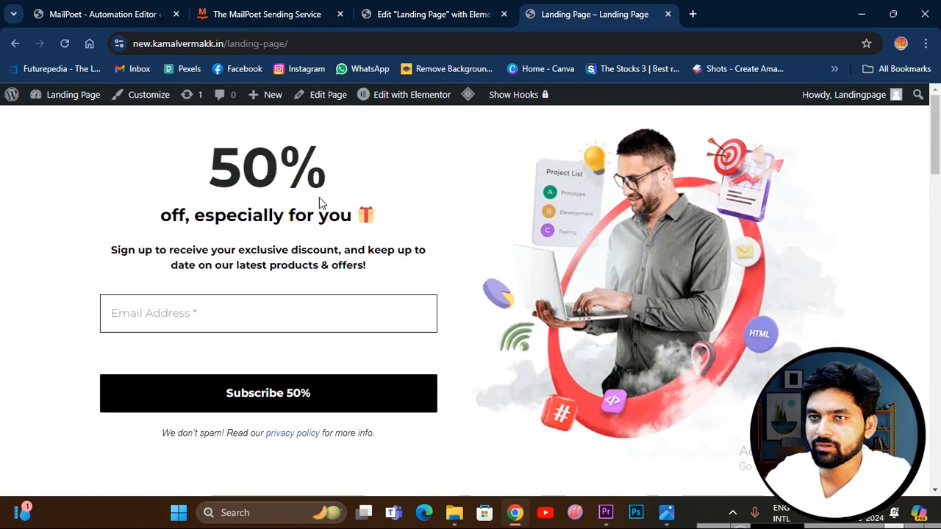
{"action": "left_click", "coordinate": [64, 43]}
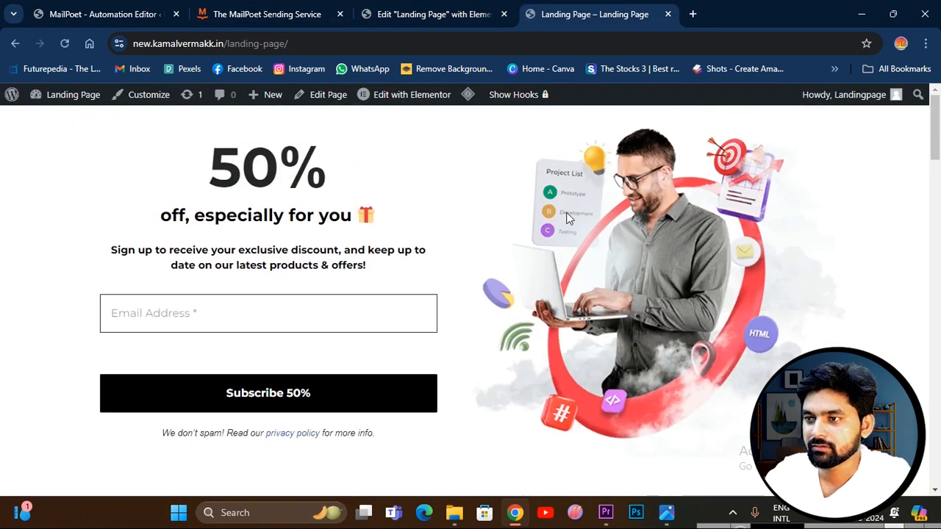
{"action": "scroll", "coordinate": [568, 222], "scroll_direction": "down", "scroll_amount": 7}
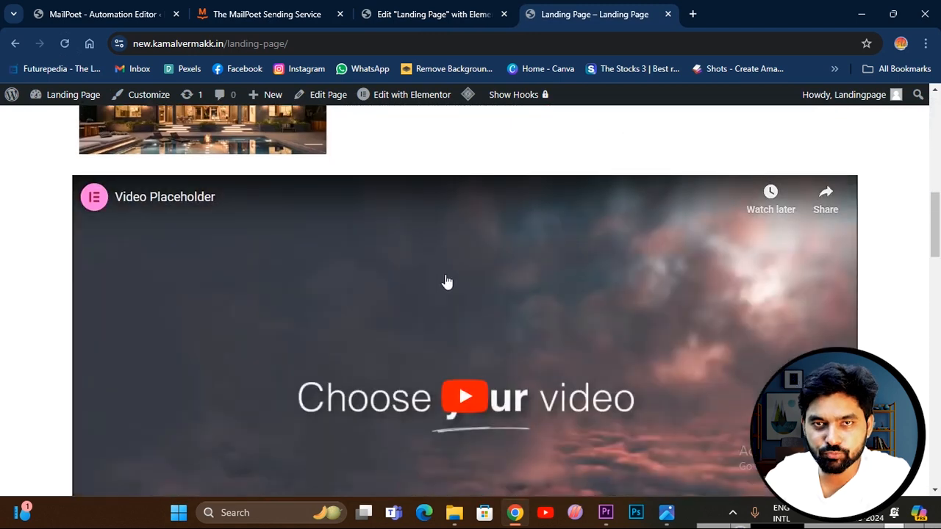
{"action": "scroll", "coordinate": [446, 283], "scroll_direction": "down", "scroll_amount": 4}
{"action": "scroll", "coordinate": [507, 286], "scroll_direction": "up", "scroll_amount": 3}
{"action": "left_click", "coordinate": [468, 340]}
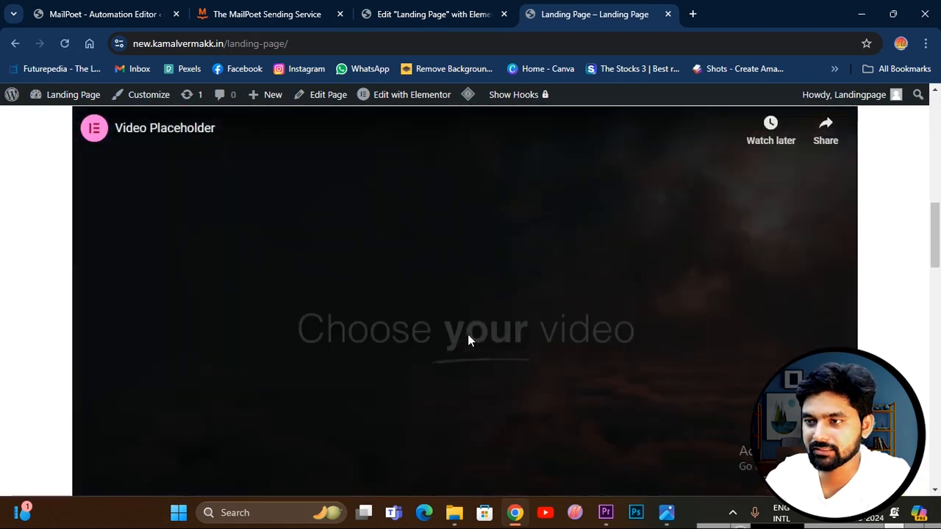
{"action": "scroll", "coordinate": [570, 319], "scroll_direction": "up", "scroll_amount": 1}
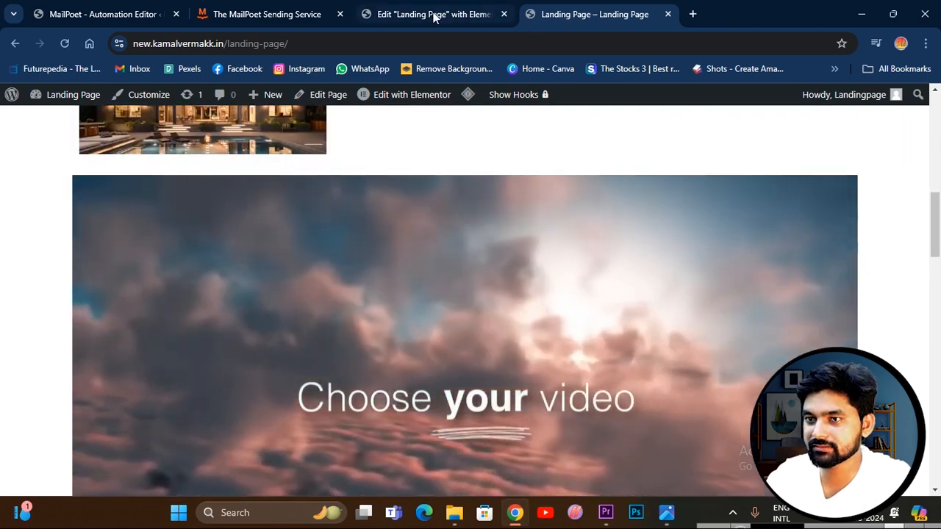
Try the Self Hosted source for the video in the Elementor editor and delete the container holding it.
{"action": "left_click", "coordinate": [434, 15]}
{"action": "left_click", "coordinate": [149, 250]}
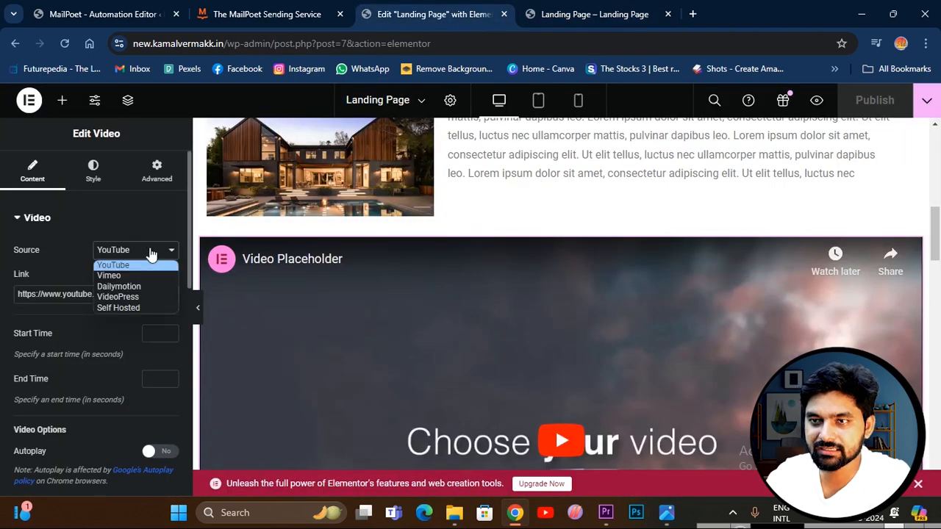
{"action": "left_click", "coordinate": [133, 308]}
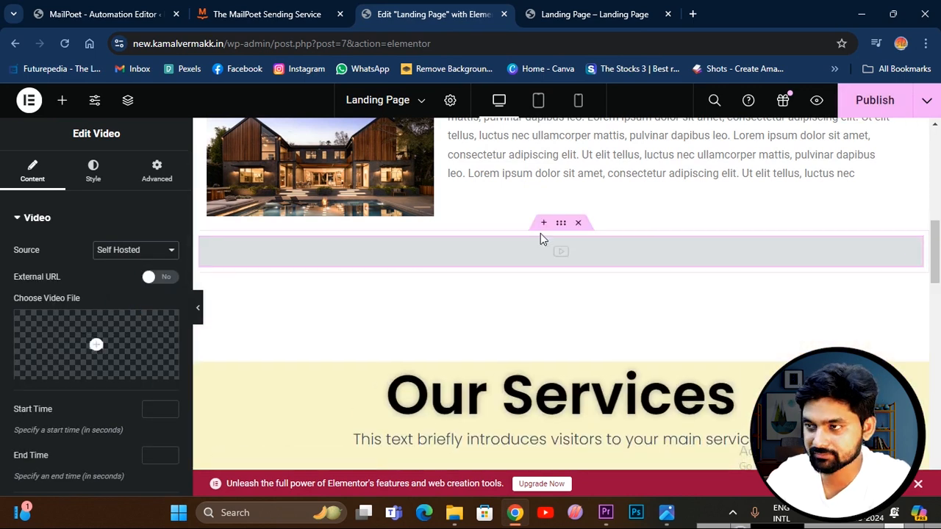
{"action": "left_click", "coordinate": [578, 224]}
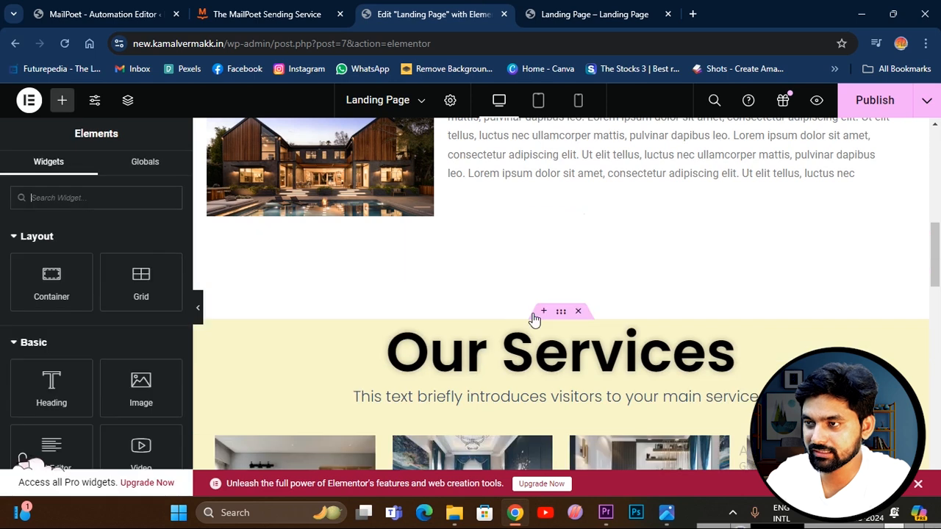
Insert a single-column Flexbox container in the gap above the Our Services section.
{"action": "left_click", "coordinate": [532, 295]}
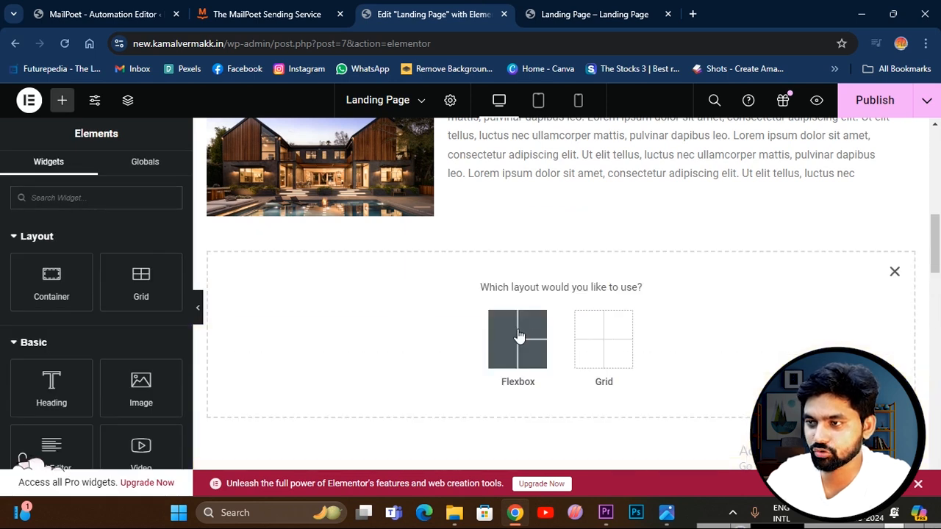
{"action": "left_click", "coordinate": [519, 336]}
{"action": "left_click", "coordinate": [388, 328]}
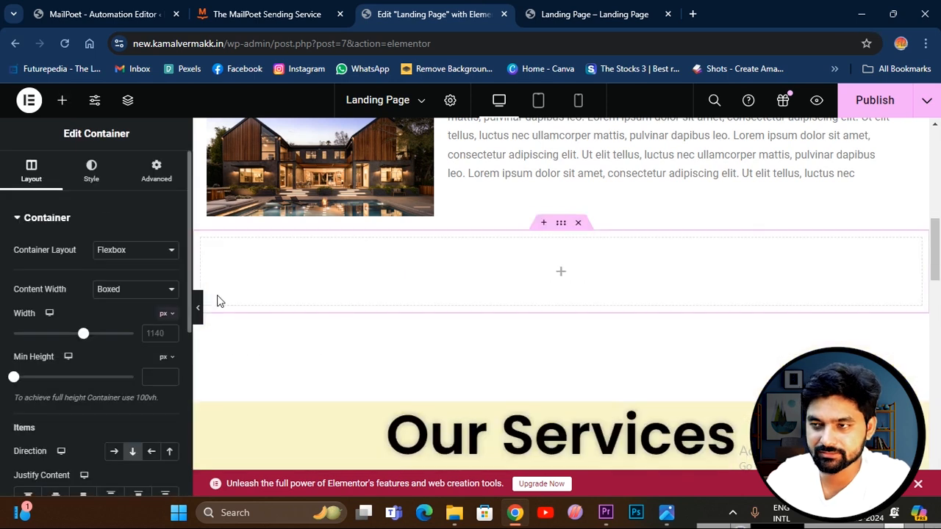
Place a Google Maps widget with its default London Eye location in the empty container above Our Services.
{"action": "left_click", "coordinate": [490, 281]}
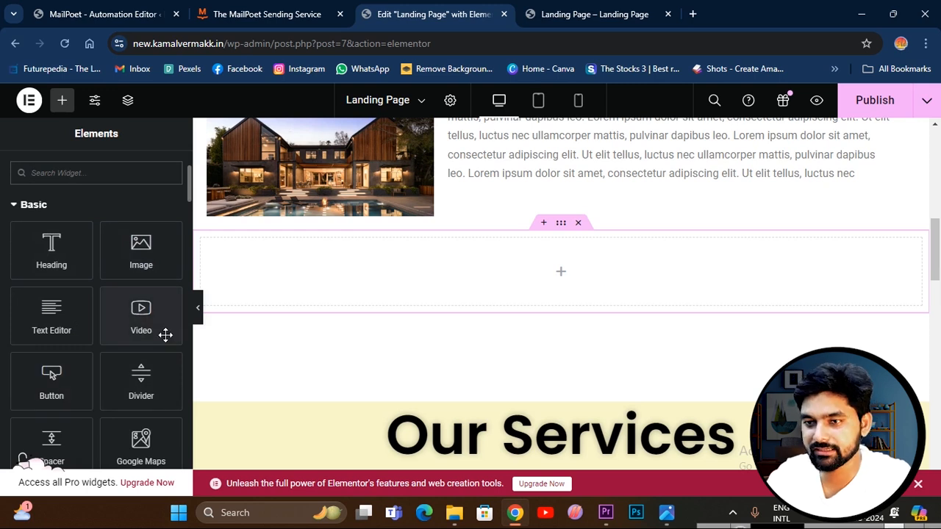
{"action": "scroll", "coordinate": [147, 353], "scroll_direction": "down", "scroll_amount": 1}
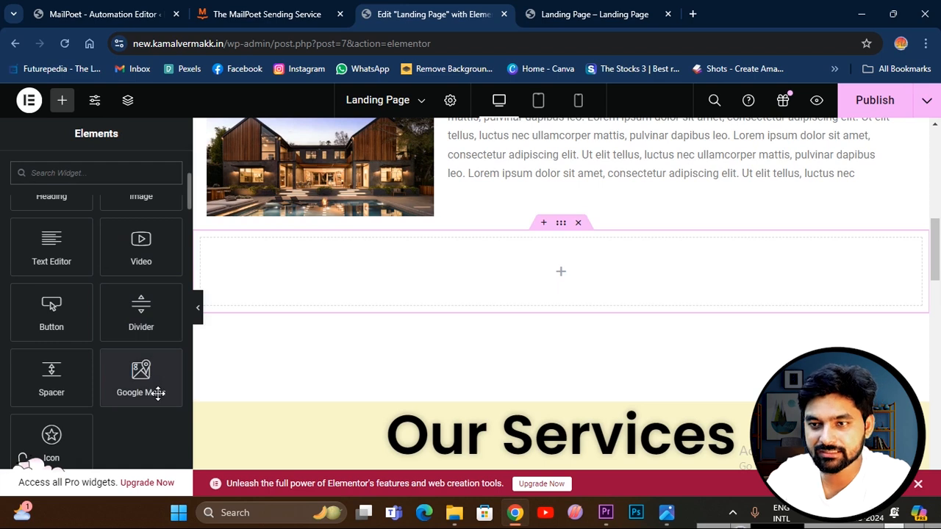
{"action": "left_click_drag", "start_coordinate": [139, 383], "coordinate": [520, 287]}
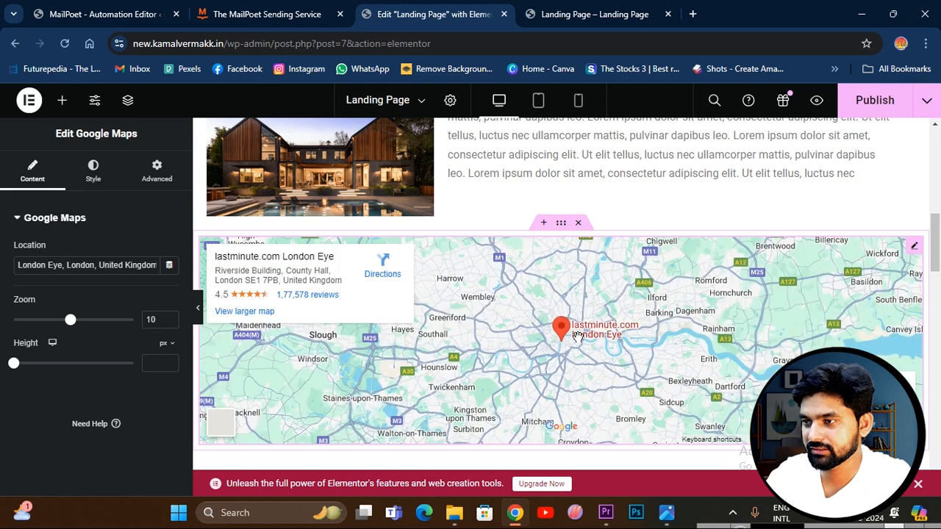
Publish the landing page and reload the live page to check the map above Our Services.
{"action": "scroll", "coordinate": [578, 337], "scroll_direction": "down", "scroll_amount": 2}
{"action": "left_click", "coordinate": [872, 107]}
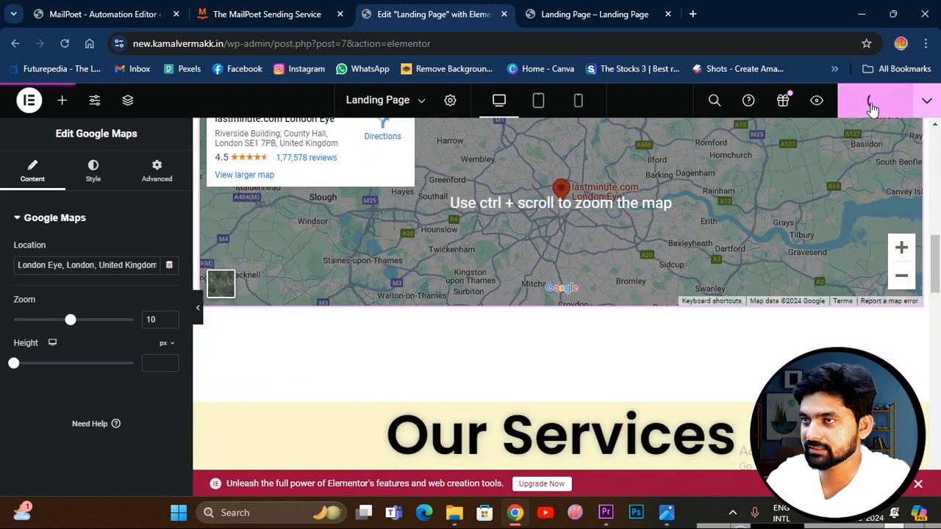
{"action": "left_click", "coordinate": [572, 16]}
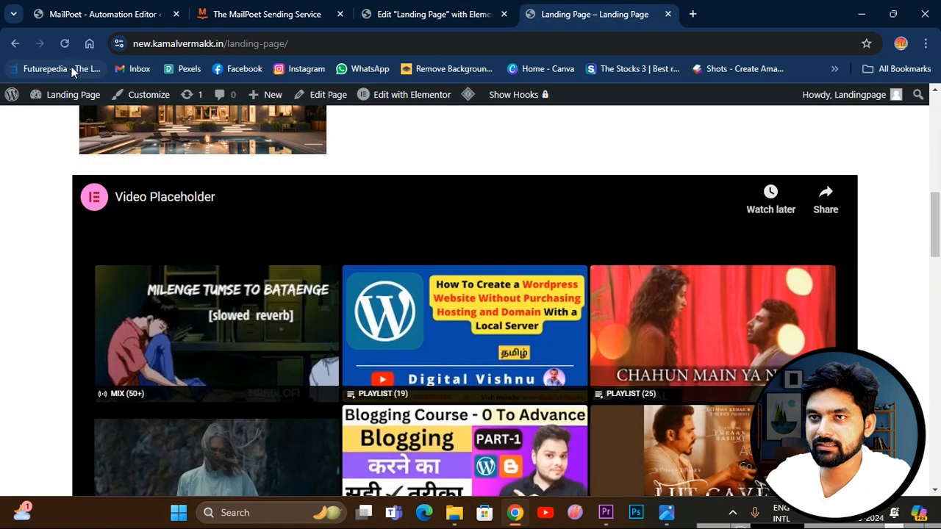
{"action": "left_click", "coordinate": [65, 43]}
{"action": "scroll", "coordinate": [375, 249], "scroll_direction": "down", "scroll_amount": 3}
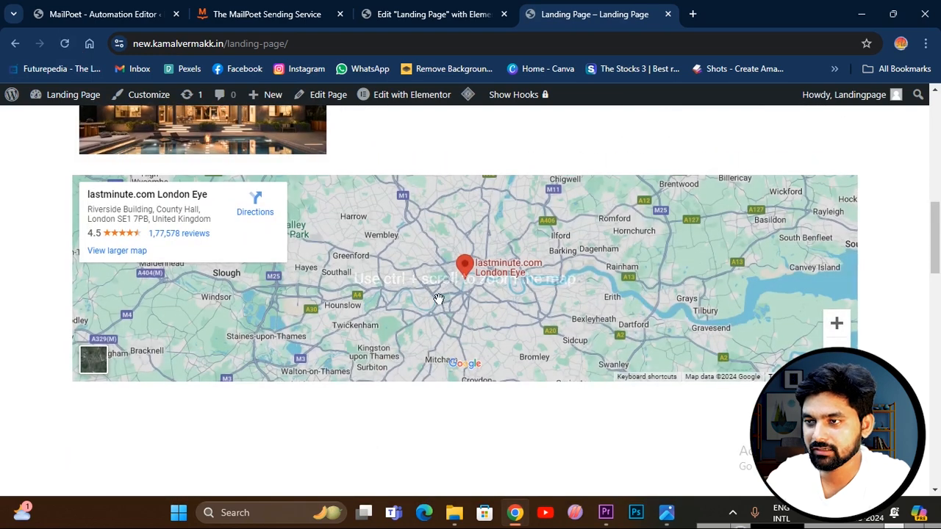
{"action": "scroll", "coordinate": [568, 306], "scroll_direction": "down", "scroll_amount": 3}
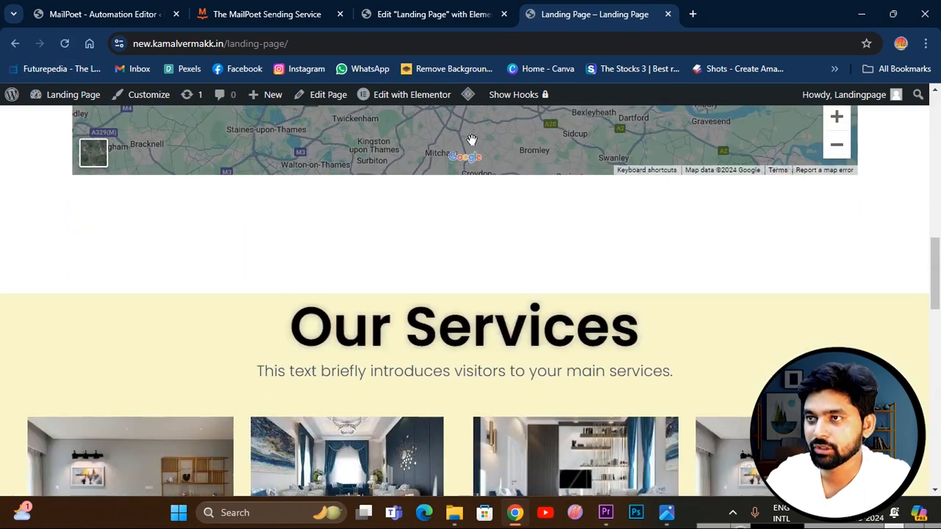
Return to the Elementor editor and insert another single-column Flexbox container above the map.
{"action": "left_click", "coordinate": [434, 15]}
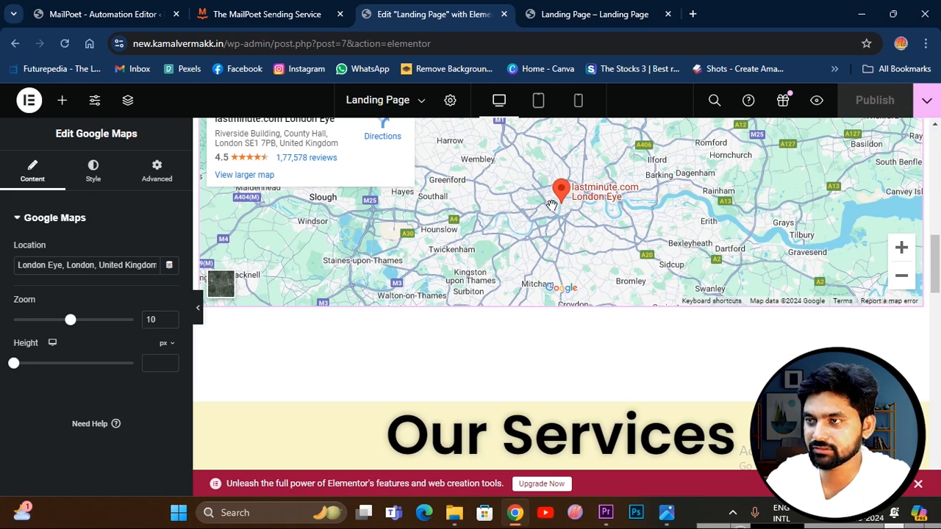
{"action": "scroll", "coordinate": [544, 298], "scroll_direction": "up", "scroll_amount": 3}
{"action": "left_click", "coordinate": [544, 296]}
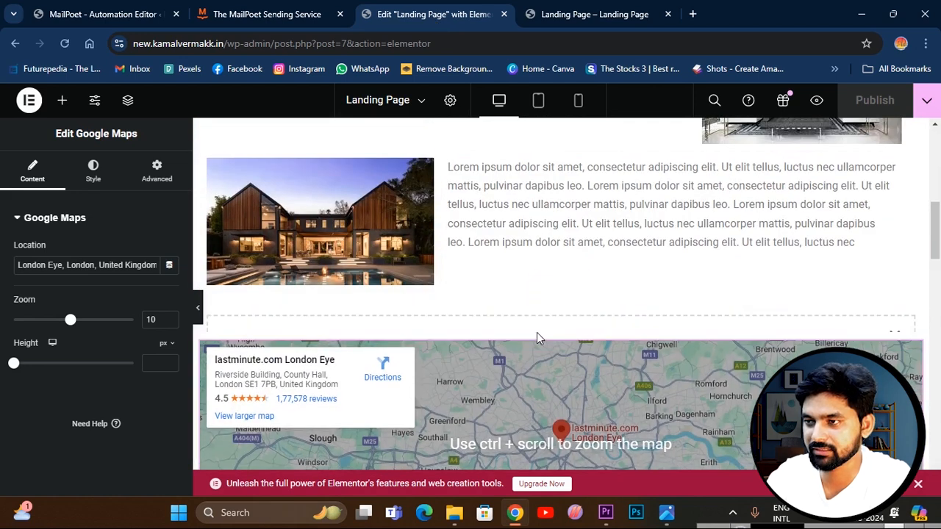
{"action": "left_click", "coordinate": [527, 364]}
{"action": "left_click", "coordinate": [499, 397]}
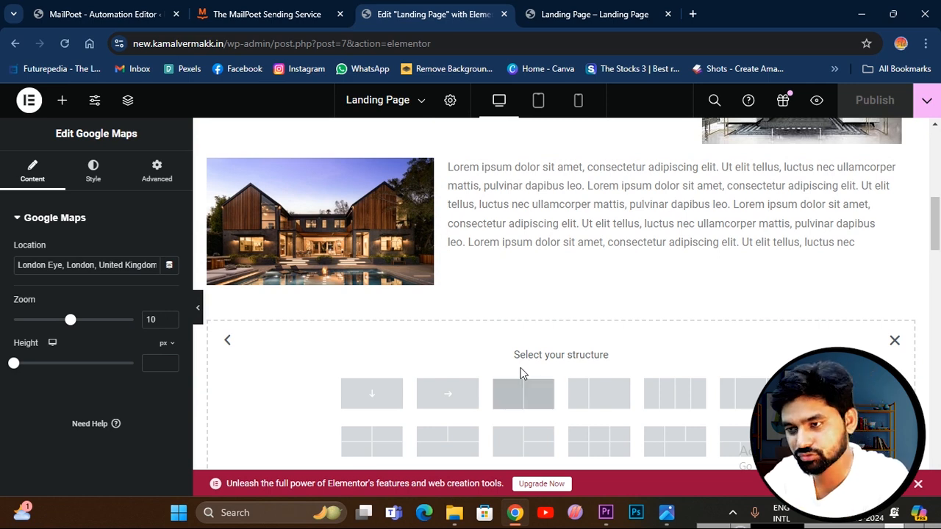
{"action": "left_click", "coordinate": [389, 396]}
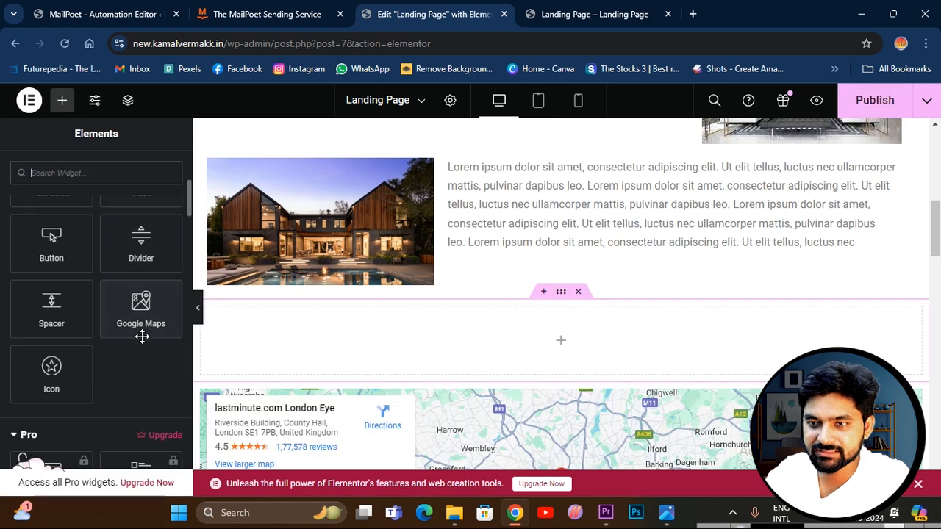
Examine the available Basic, Pro and General widgets in the Elementor element list.
{"action": "scroll", "coordinate": [141, 336], "scroll_direction": "down", "scroll_amount": 5}
{"action": "scroll", "coordinate": [125, 357], "scroll_direction": "down", "scroll_amount": 2}
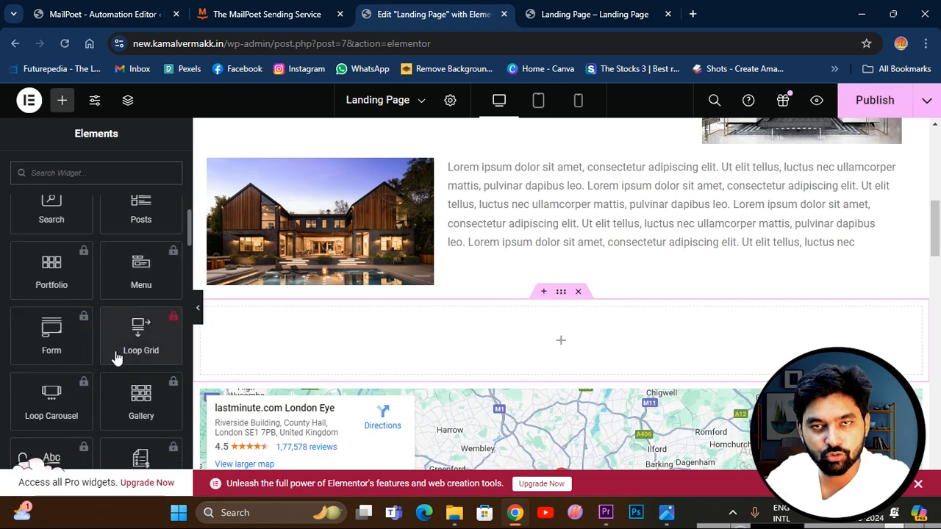
{"action": "scroll", "coordinate": [116, 358], "scroll_direction": "down", "scroll_amount": 10}
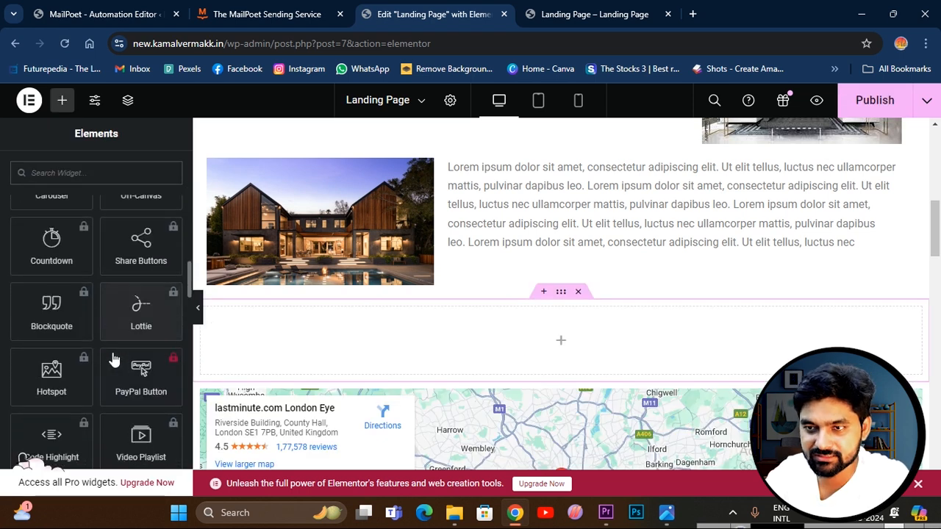
{"action": "scroll", "coordinate": [114, 358], "scroll_direction": "down", "scroll_amount": 8}
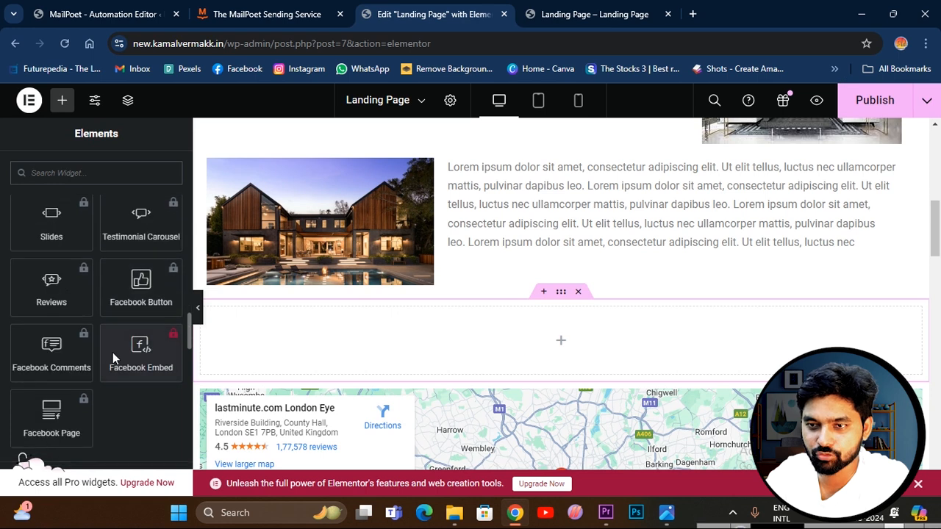
{"action": "scroll", "coordinate": [110, 352], "scroll_direction": "down", "scroll_amount": 2}
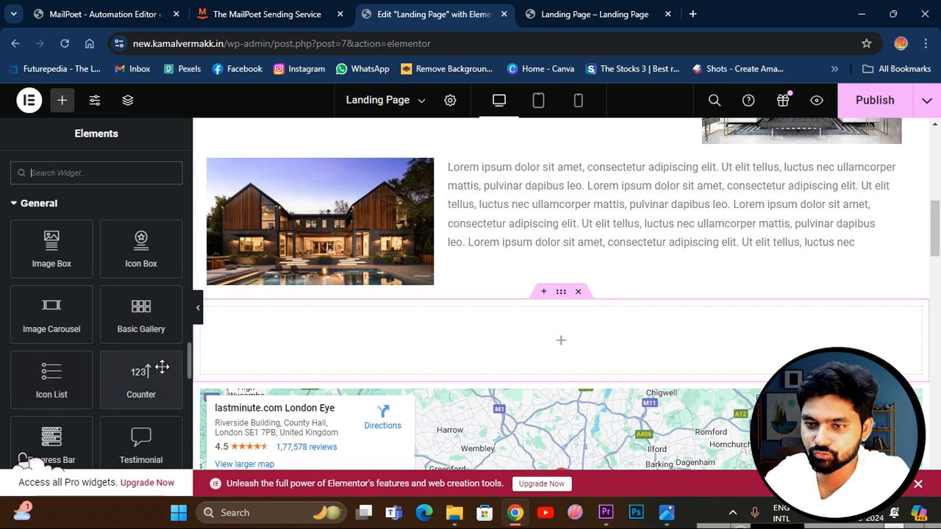
{"action": "scroll", "coordinate": [136, 384], "scroll_direction": "down", "scroll_amount": 3}
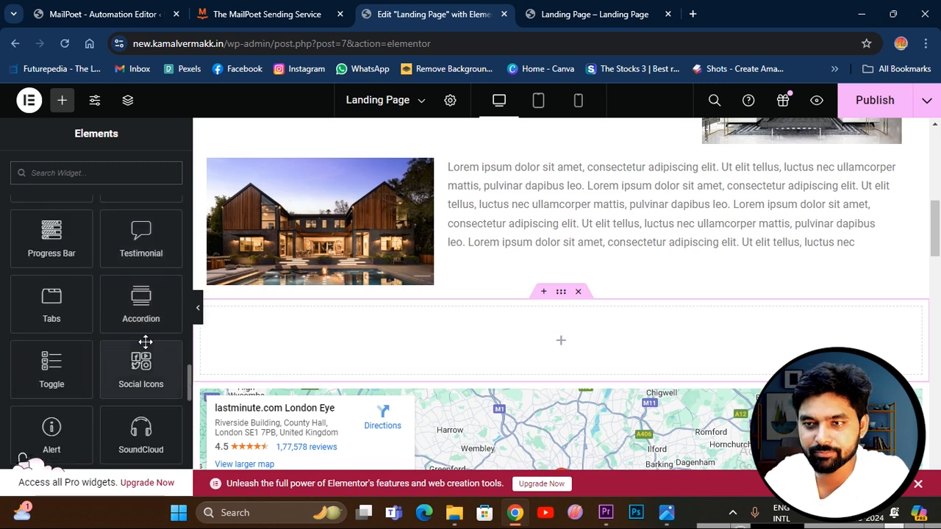
{"action": "scroll", "coordinate": [146, 341], "scroll_direction": "down", "scroll_amount": 1}
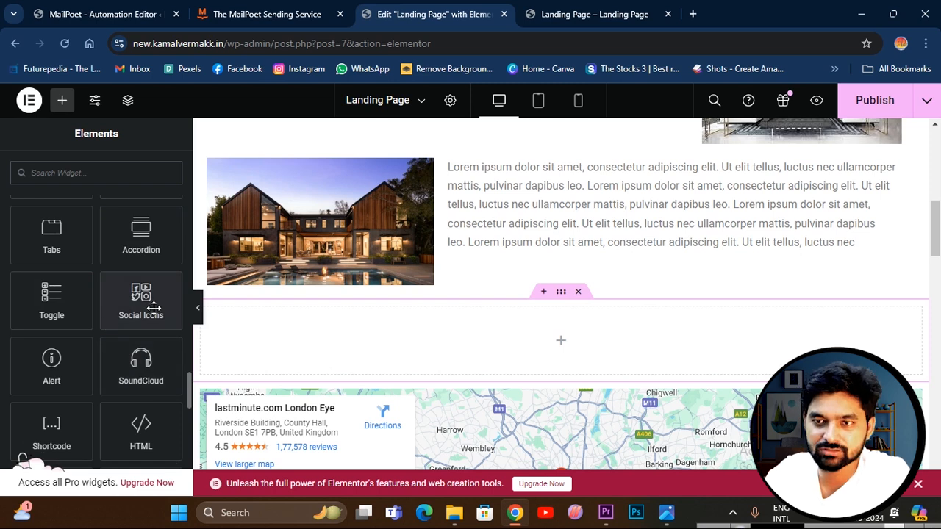
{"action": "scroll", "coordinate": [152, 336], "scroll_direction": "down", "scroll_amount": 1}
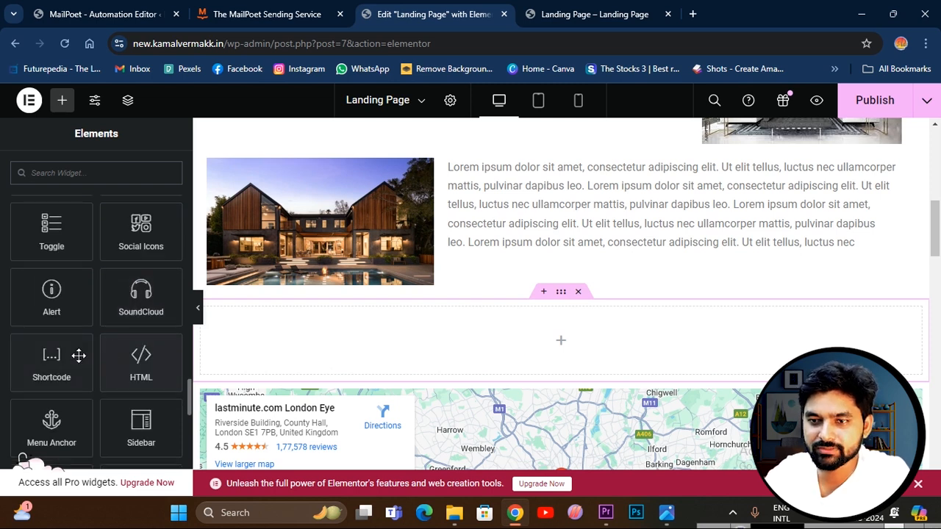
{"action": "scroll", "coordinate": [85, 368], "scroll_direction": "down", "scroll_amount": 2}
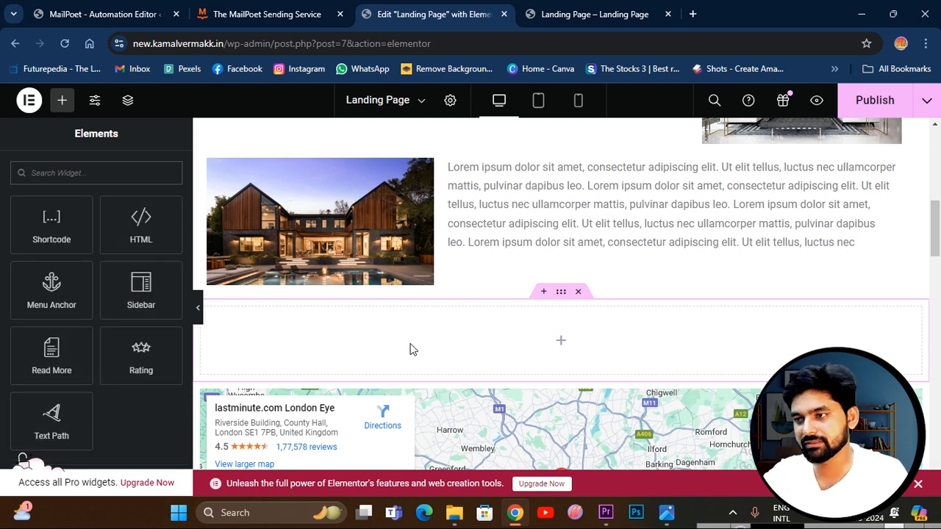
Delete the empty container above the map and publish the landing page again.
{"action": "left_click", "coordinate": [578, 292]}
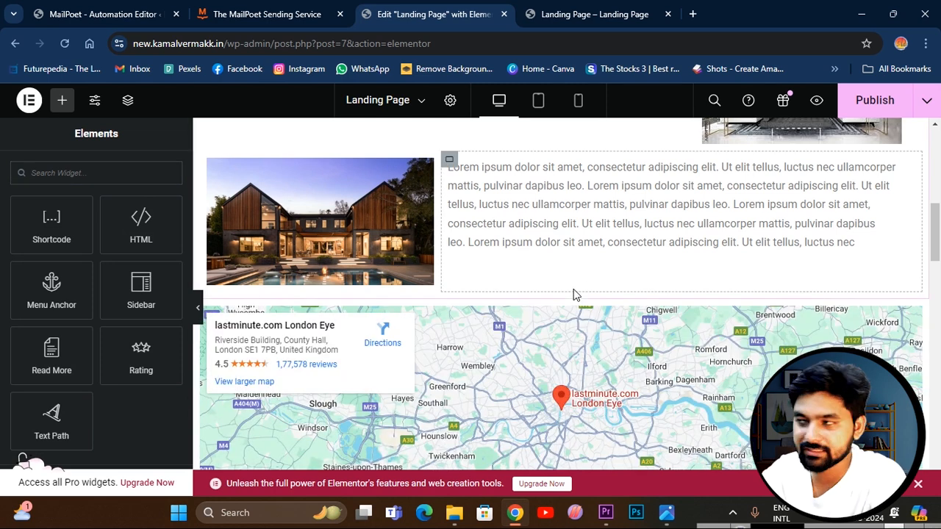
{"action": "left_click", "coordinate": [874, 100]}
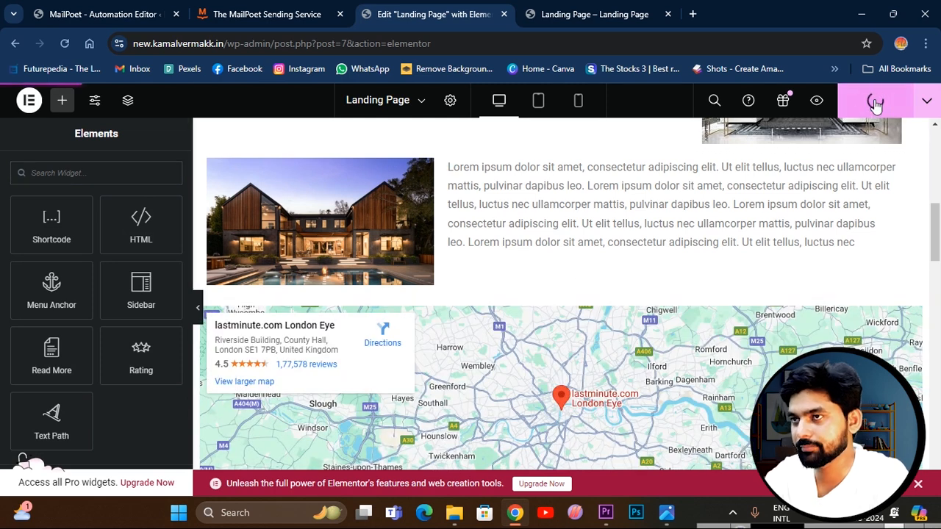
Review the live landing page and its web address, from the signup form through the map and services to Client Testimonials.
{"action": "left_click", "coordinate": [578, 18]}
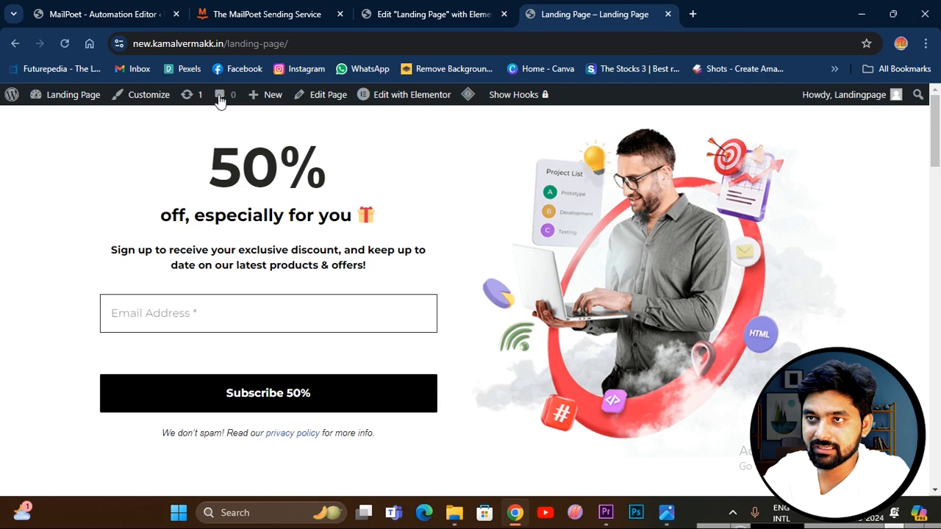
{"action": "left_click", "coordinate": [304, 43]}
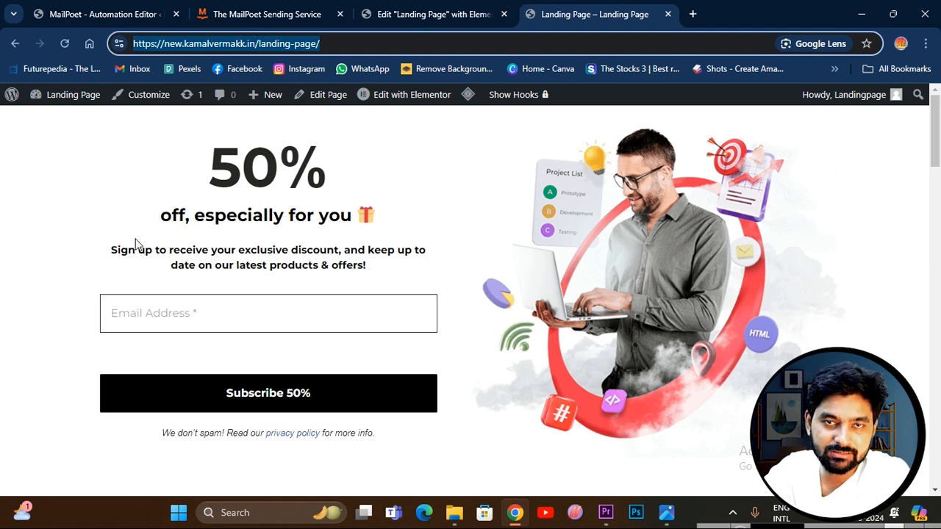
{"action": "scroll", "coordinate": [414, 336], "scroll_direction": "down", "scroll_amount": 5}
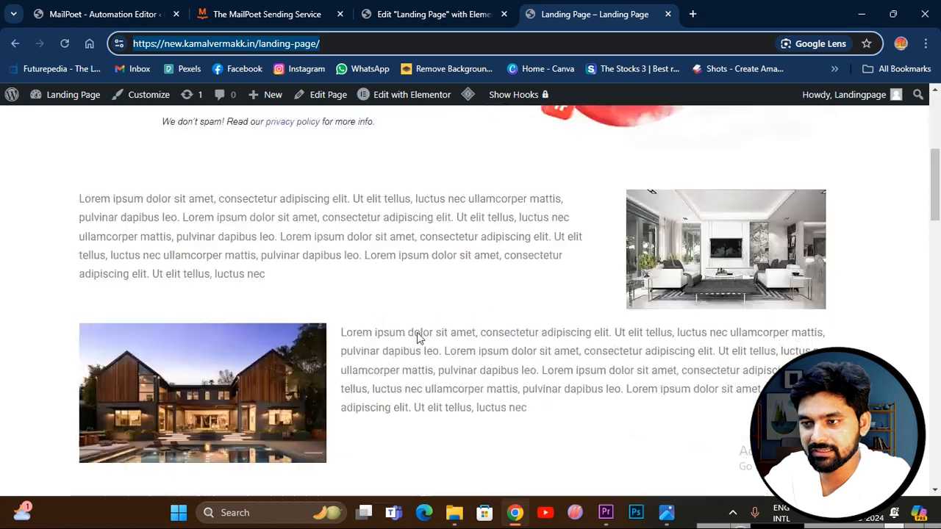
{"action": "scroll", "coordinate": [537, 329], "scroll_direction": "down", "scroll_amount": 3}
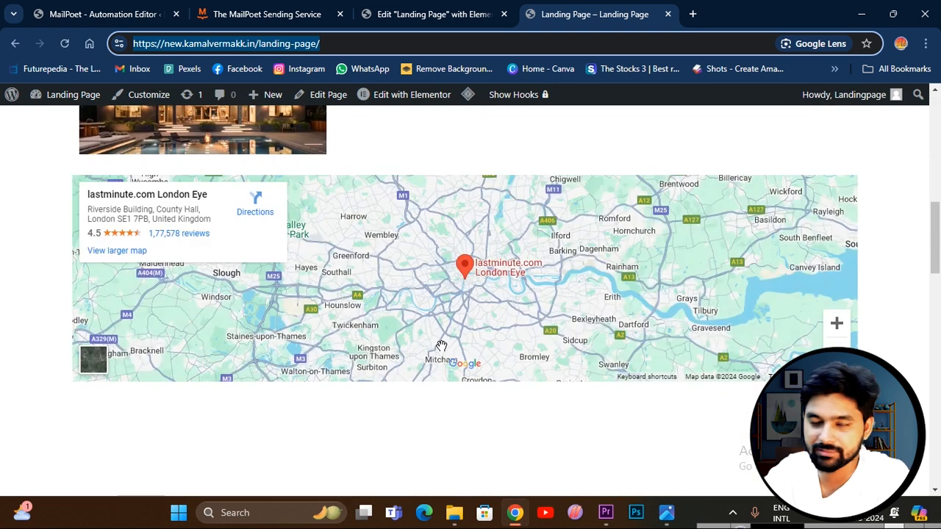
{"action": "scroll", "coordinate": [441, 345], "scroll_direction": "down", "scroll_amount": 3}
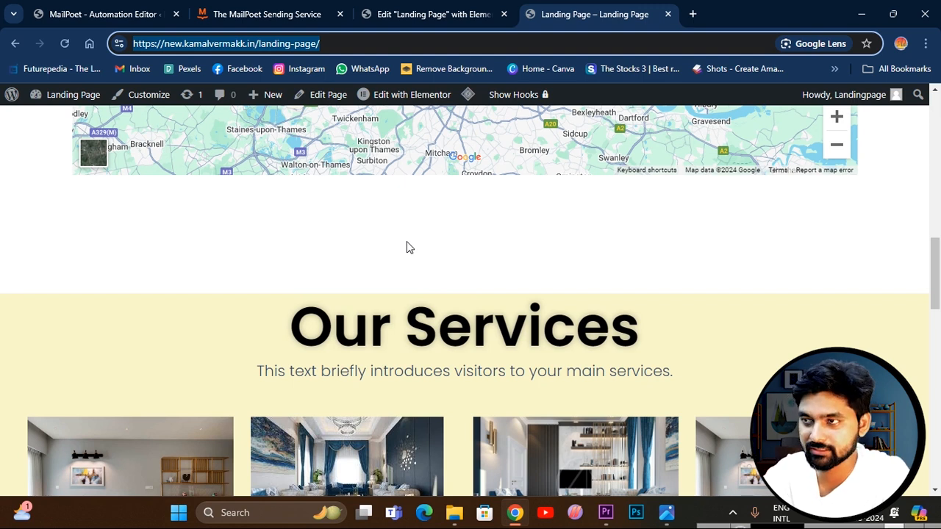
{"action": "scroll", "coordinate": [406, 241], "scroll_direction": "up", "scroll_amount": 1}
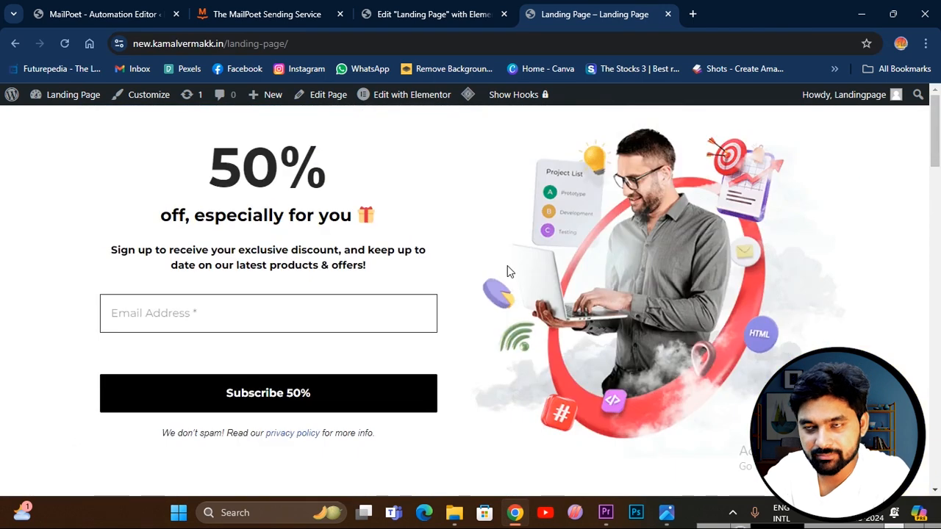
{"action": "scroll", "coordinate": [508, 265], "scroll_direction": "down", "scroll_amount": 1}
{"action": "scroll", "coordinate": [507, 271], "scroll_direction": "down", "scroll_amount": 10}
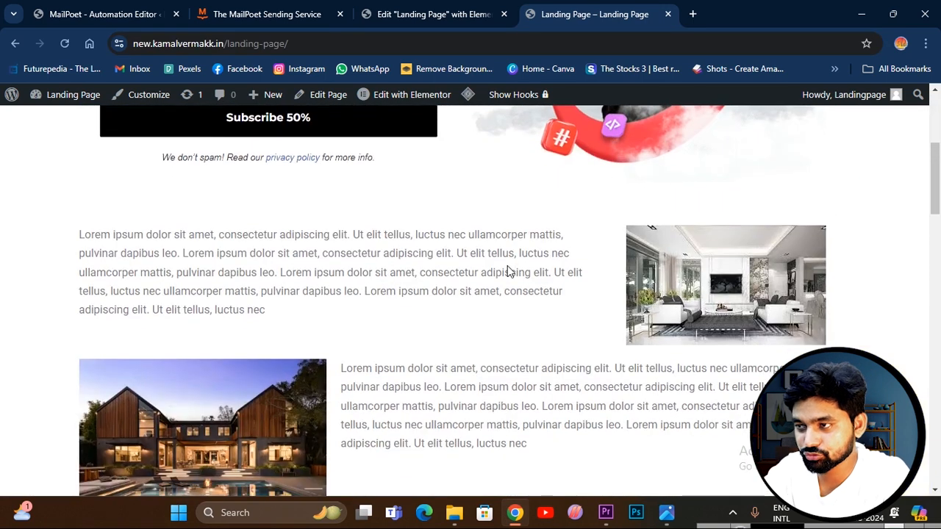
{"action": "scroll", "coordinate": [507, 271], "scroll_direction": "down", "scroll_amount": 7}
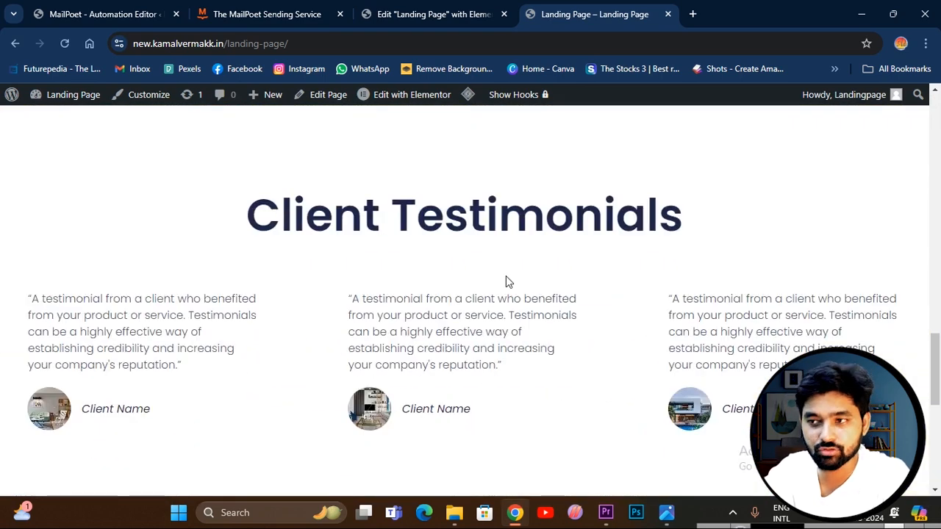
{"action": "scroll", "coordinate": [506, 280], "scroll_direction": "down", "scroll_amount": 6}
{"action": "scroll", "coordinate": [505, 276], "scroll_direction": "up", "scroll_amount": 15}
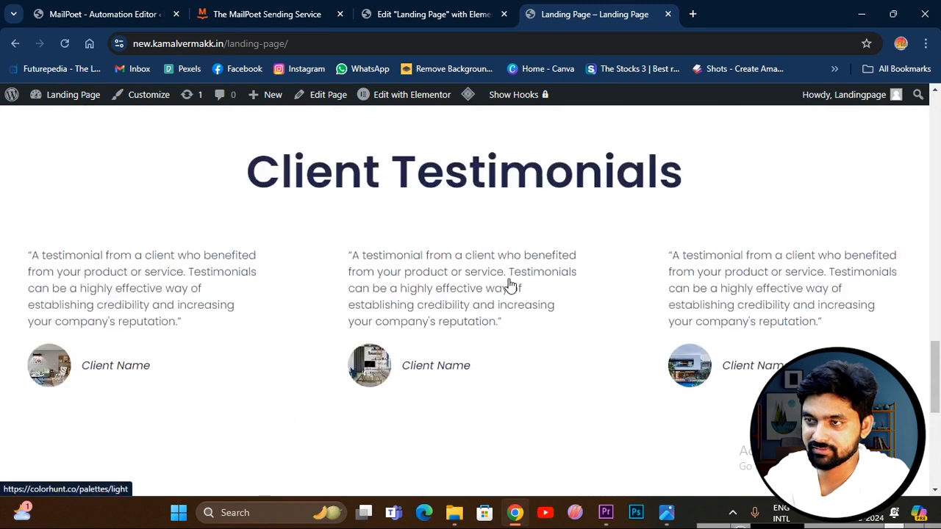